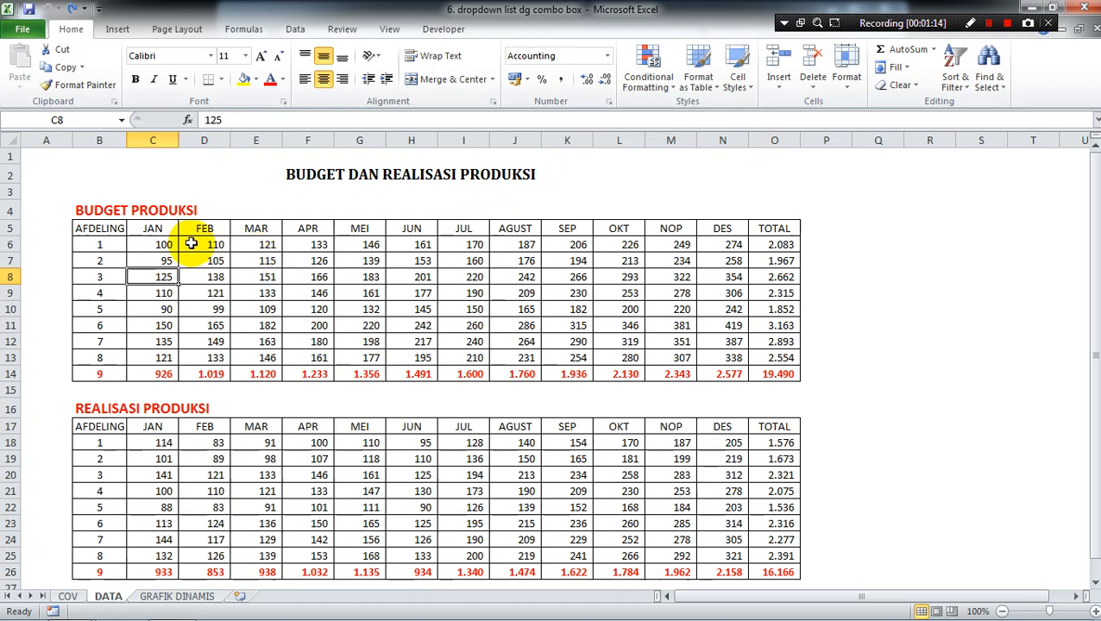
Step: Review the titles of the budget and realisation tables and the budget table's month headers from JAN to DES
{"action": "left_click", "coordinate": [105, 209]}
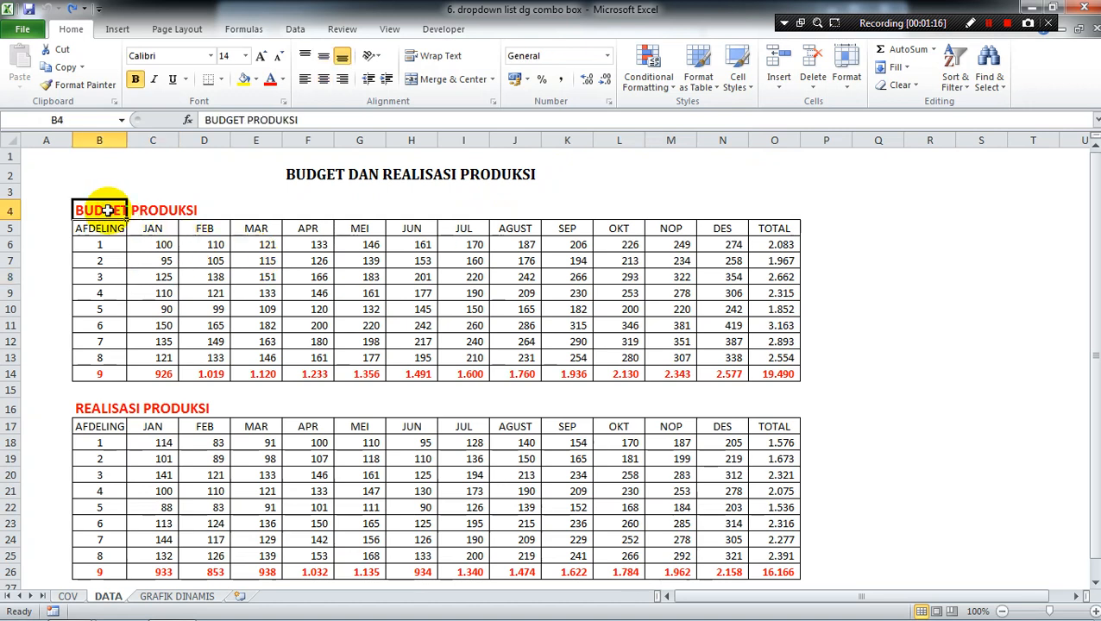
{"action": "left_click", "coordinate": [119, 409]}
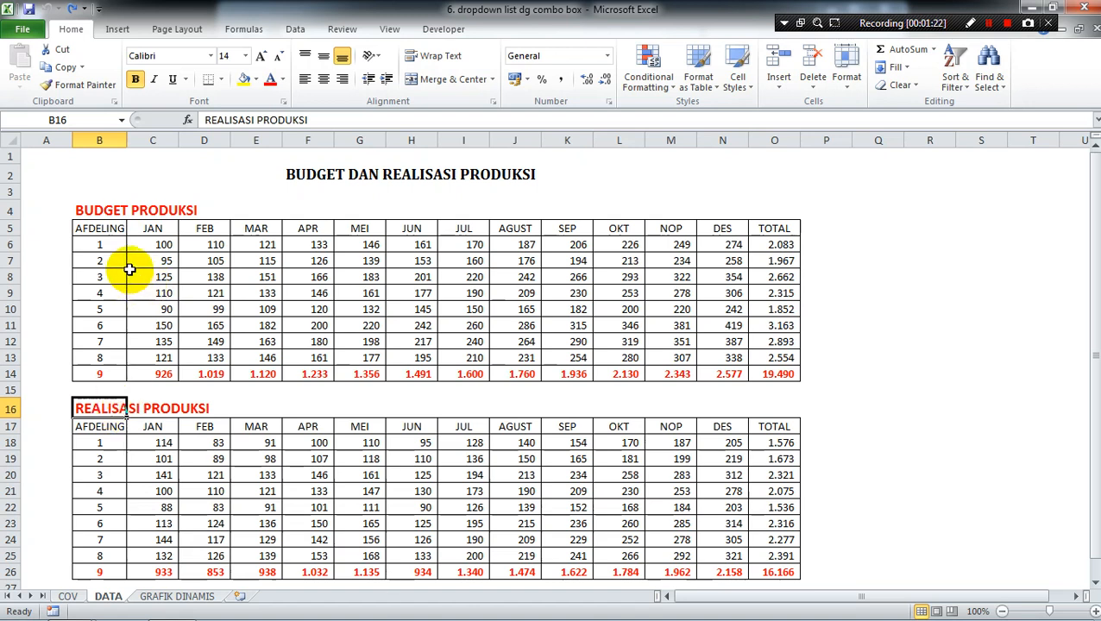
{"action": "left_click", "coordinate": [110, 230]}
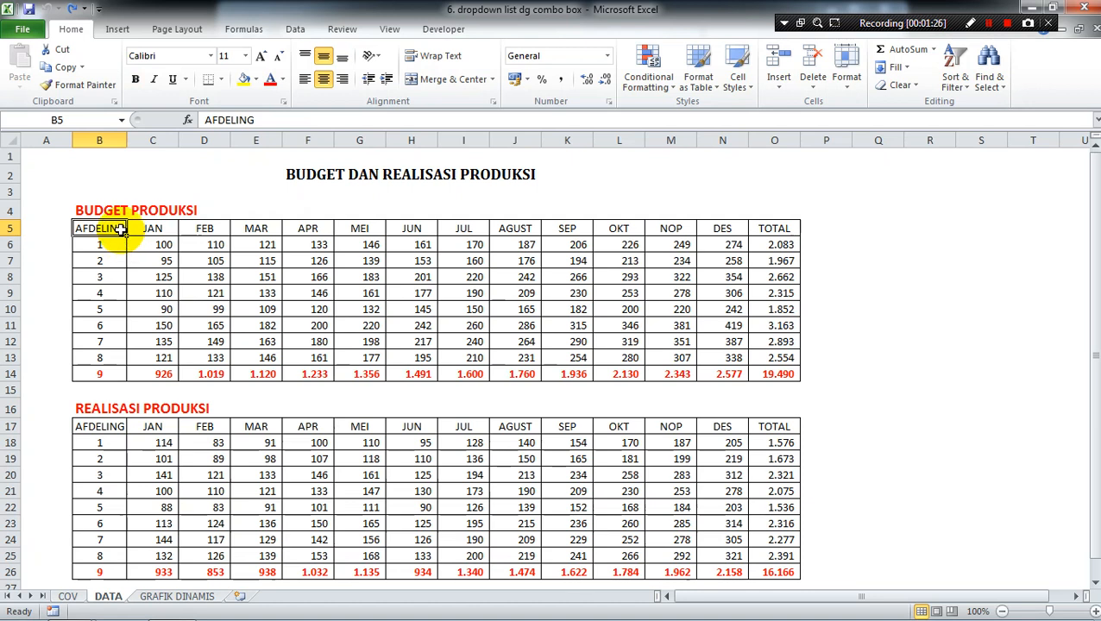
{"action": "left_click", "coordinate": [136, 228]}
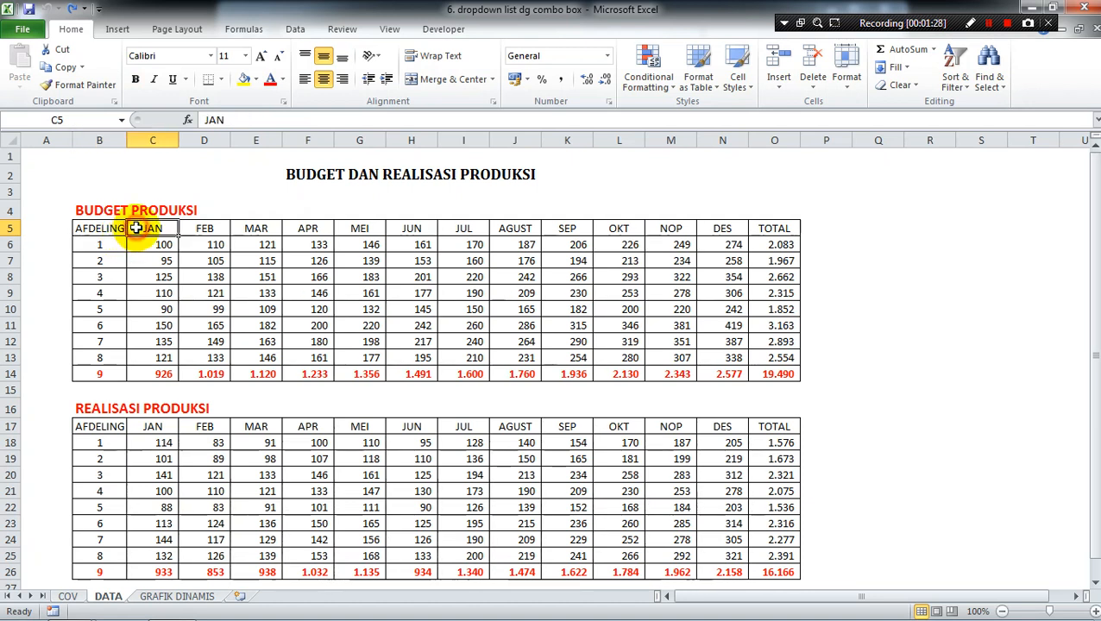
{"action": "key", "text": "Right"}
{"action": "key", "text": "Right"}
{"action": "key", "text": "Right"}
{"action": "key", "text": "Right"}
{"action": "key", "text": "Right"}
{"action": "key", "text": "Right"}
{"action": "key", "text": "Right"}
{"action": "key", "text": "Right"}
{"action": "key", "text": "Right"}
{"action": "key", "text": "Right"}
{"action": "key", "text": "Right"}
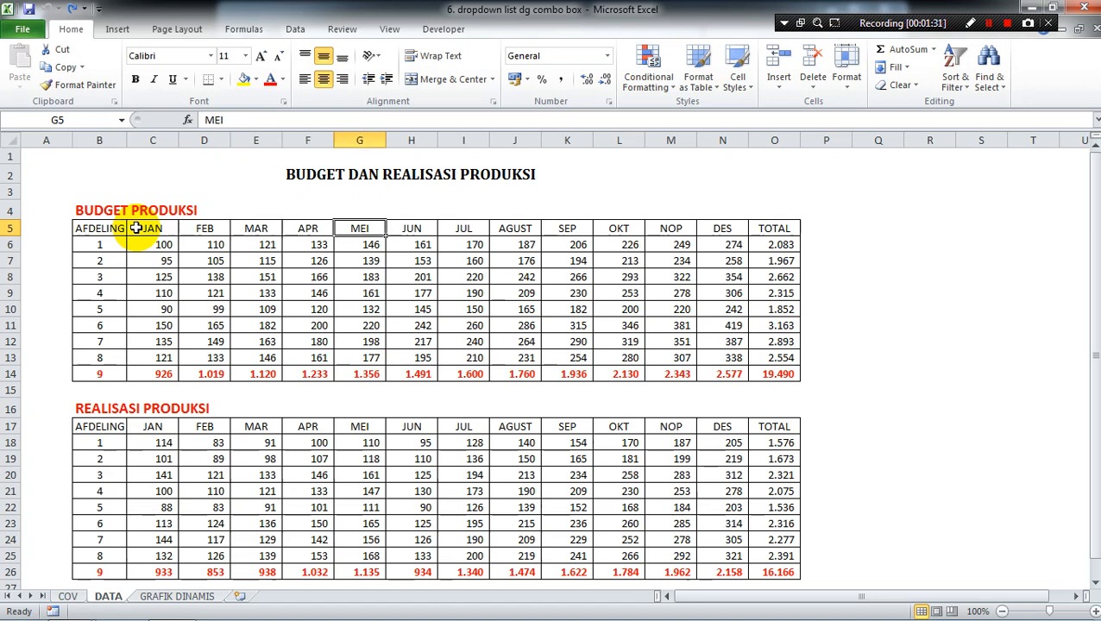
{"action": "key", "text": "Right"}
{"action": "key", "text": "Left"}
{"action": "key", "text": "Left"}
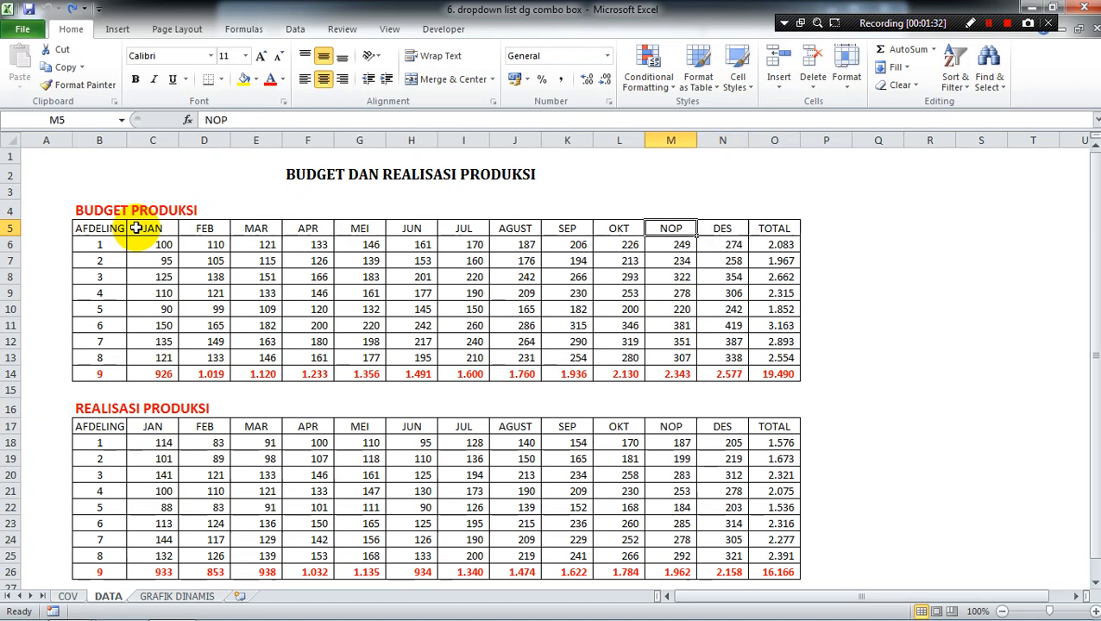
{"action": "key", "text": "Left"}
{"action": "key", "text": "Right"}
{"action": "key", "text": "Right"}
{"action": "key", "text": "Left"}
{"action": "key", "text": "Left"}
{"action": "key", "text": "Left"}
{"action": "key", "text": "Left"}
{"action": "key", "text": "Left"}
{"action": "key", "text": "Left"}
{"action": "key", "text": "Left"}
{"action": "key", "text": "Right"}
{"action": "key", "text": "Right"}
{"action": "key", "text": "Right"}
{"action": "key", "text": "Right"}
{"action": "key", "text": "Right"}
{"action": "key", "text": "Right"}
{"action": "key", "text": "Right"}
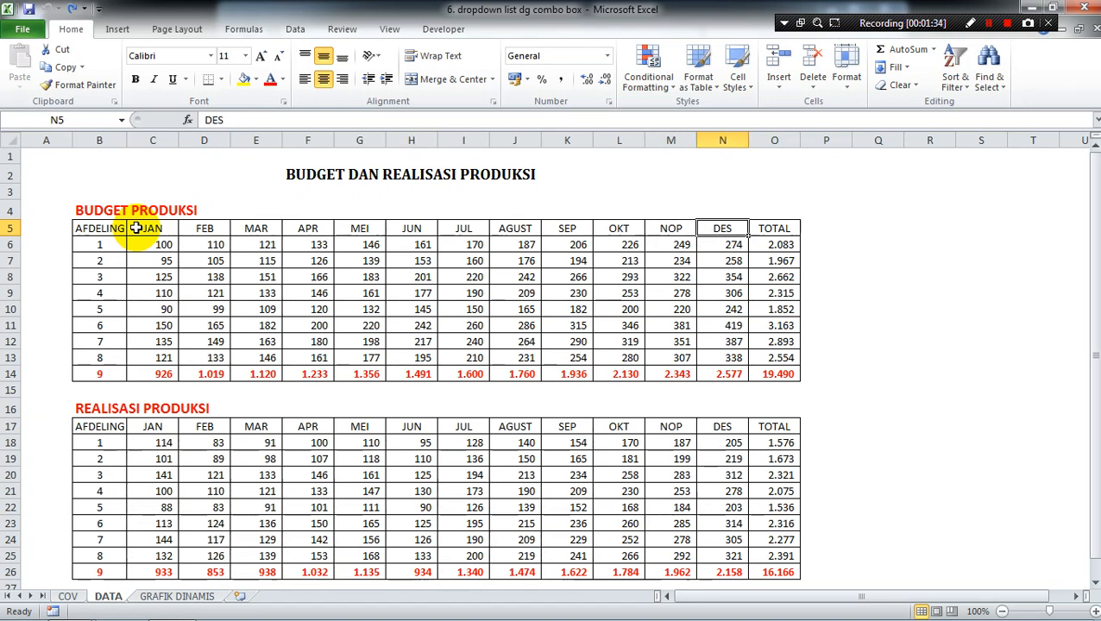
{"action": "key", "text": "Left"}
{"action": "key", "text": "Left"}
{"action": "key", "text": "Left"}
{"action": "key", "text": "Left"}
{"action": "key", "text": "Left"}
{"action": "key", "text": "Left"}
{"action": "key", "text": "Left"}
{"action": "key", "text": "Left"}
{"action": "key", "text": "Left"}
{"action": "key", "text": "Left"}
{"action": "key", "text": "Left"}
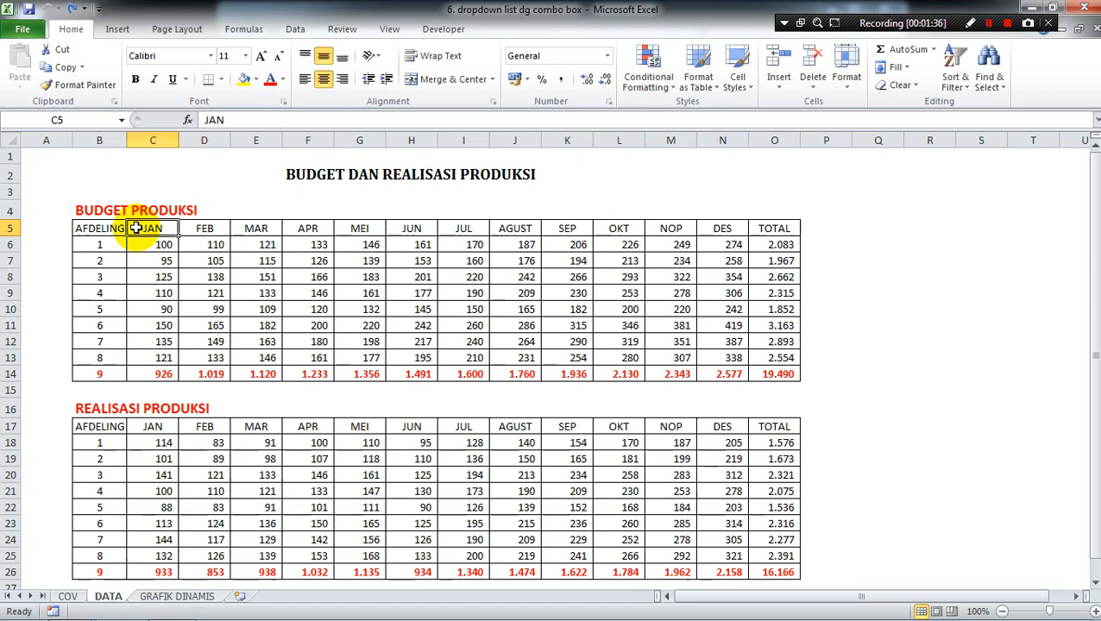
Step: Examine the AFDELING rows of the BUDGET PRODUKSI table down to its total row
{"action": "key", "text": "Left"}
{"action": "key", "text": "Down"}
{"action": "key", "text": "Down"}
{"action": "key", "text": "Down"}
{"action": "key", "text": "Down"}
{"action": "key", "text": "Down"}
{"action": "key", "text": "Down"}
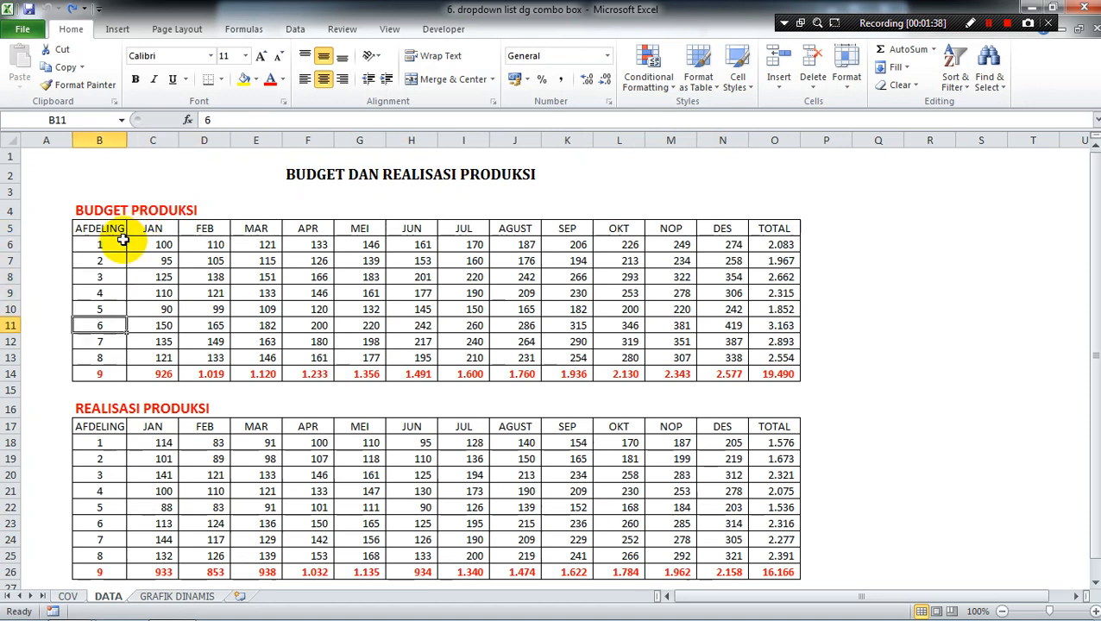
{"action": "key", "text": "Down"}
{"action": "key", "text": "Down"}
{"action": "key", "text": "Down"}
{"action": "key", "text": "Down"}
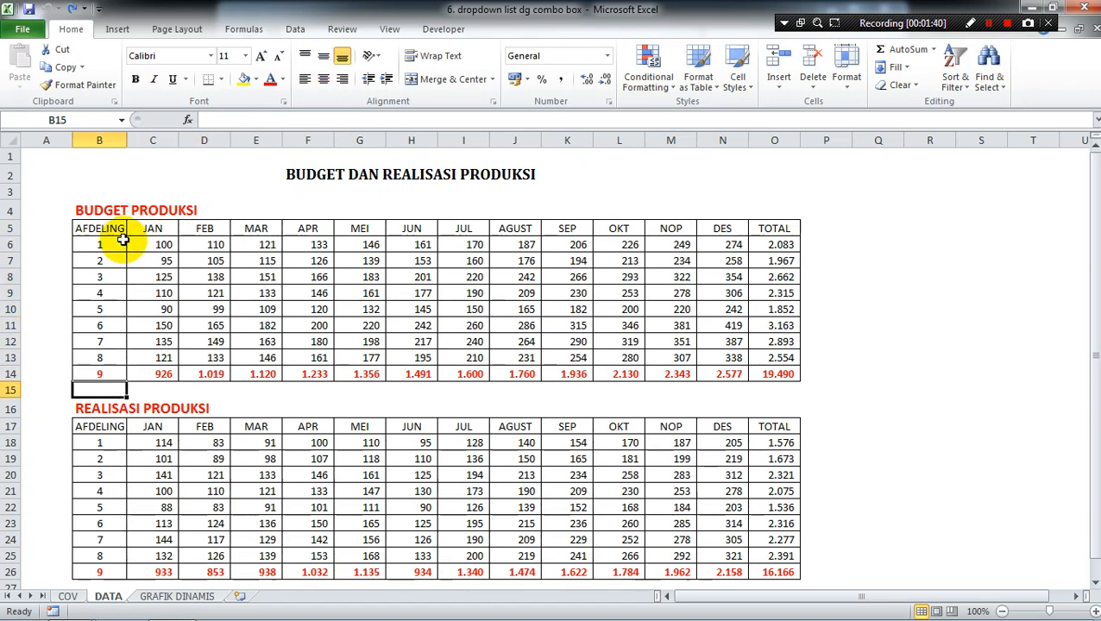
{"action": "key", "text": "Up"}
Step: Examine the AFDELING rows of the REALISASI PRODUKSI table down to its total row
{"action": "key", "text": "Down"}
{"action": "key", "text": "Down"}
{"action": "key", "text": "Down"}
{"action": "key", "text": "Down"}
{"action": "key", "text": "Up"}
{"action": "key", "text": "Up"}
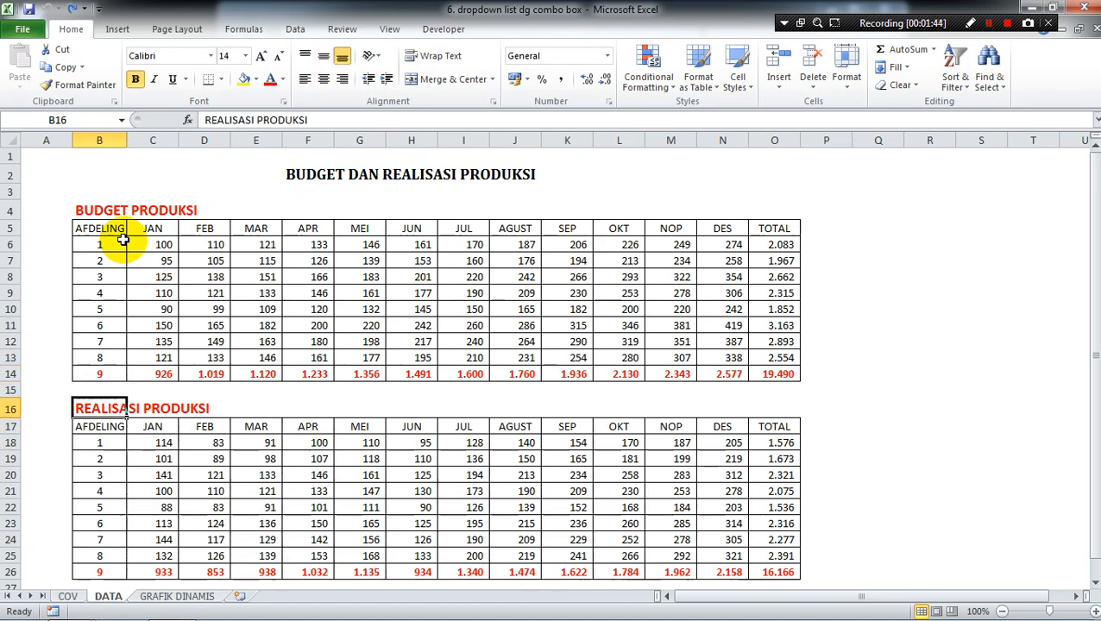
{"action": "key", "text": "Down"}
{"action": "key", "text": "Down"}
{"action": "key", "text": "Down"}
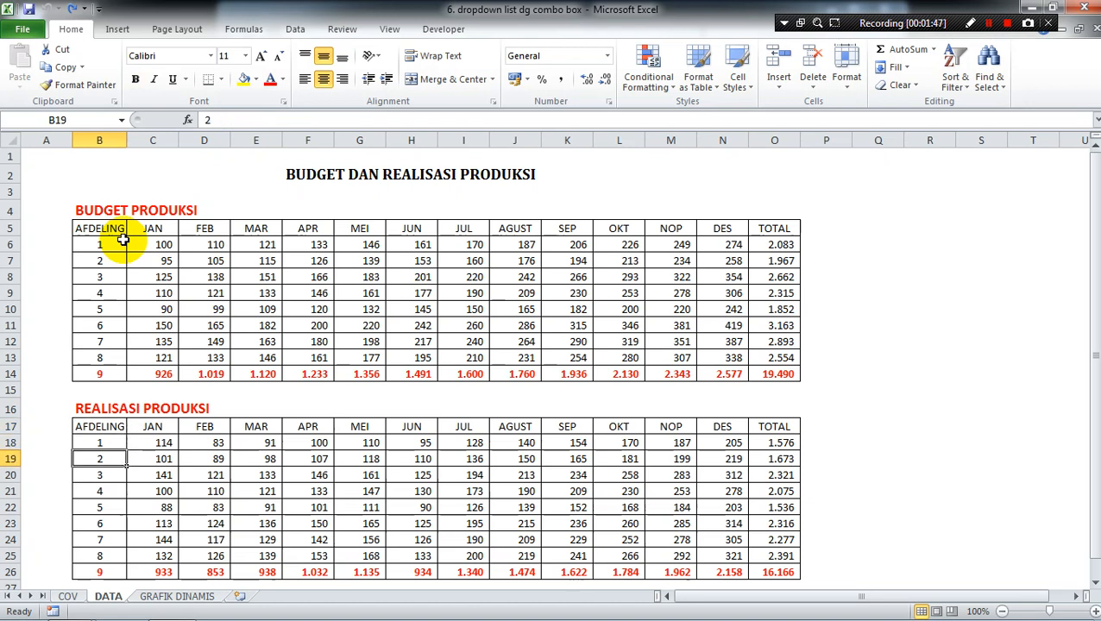
{"action": "key", "text": "Down"}
{"action": "key", "text": "Down"}
{"action": "key", "text": "Down"}
{"action": "key", "text": "Down"}
{"action": "key", "text": "Down"}
{"action": "key", "text": "Down"}
{"action": "key", "text": "Down"}
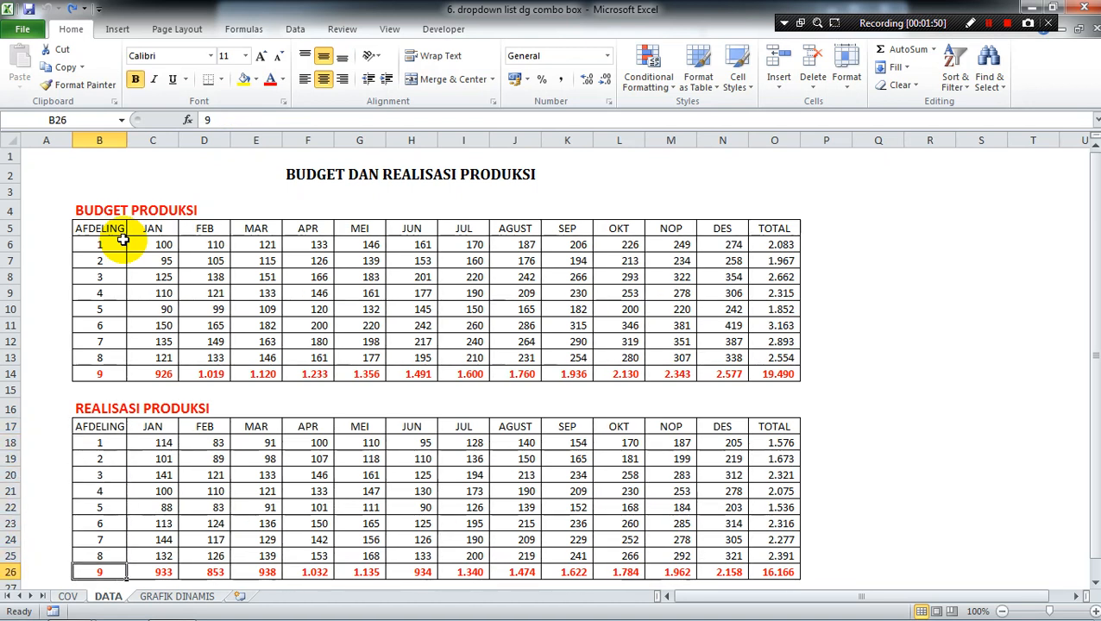
Step: Inspect the January total formula in cell C26 of the realisation table without altering it
{"action": "key", "text": "Right"}
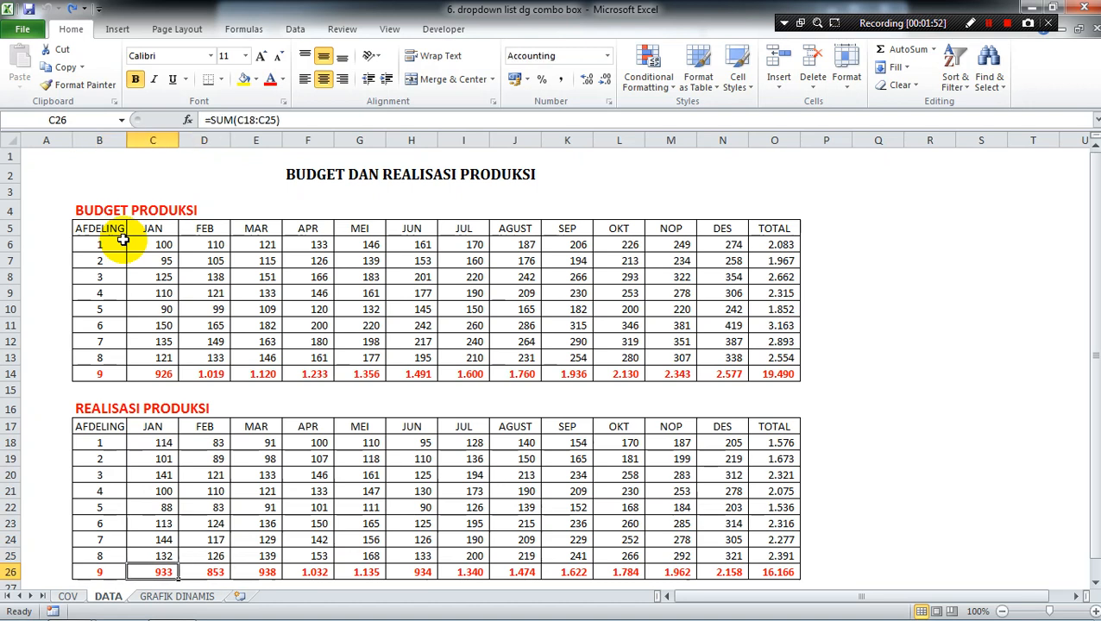
{"action": "key", "text": "F2"}
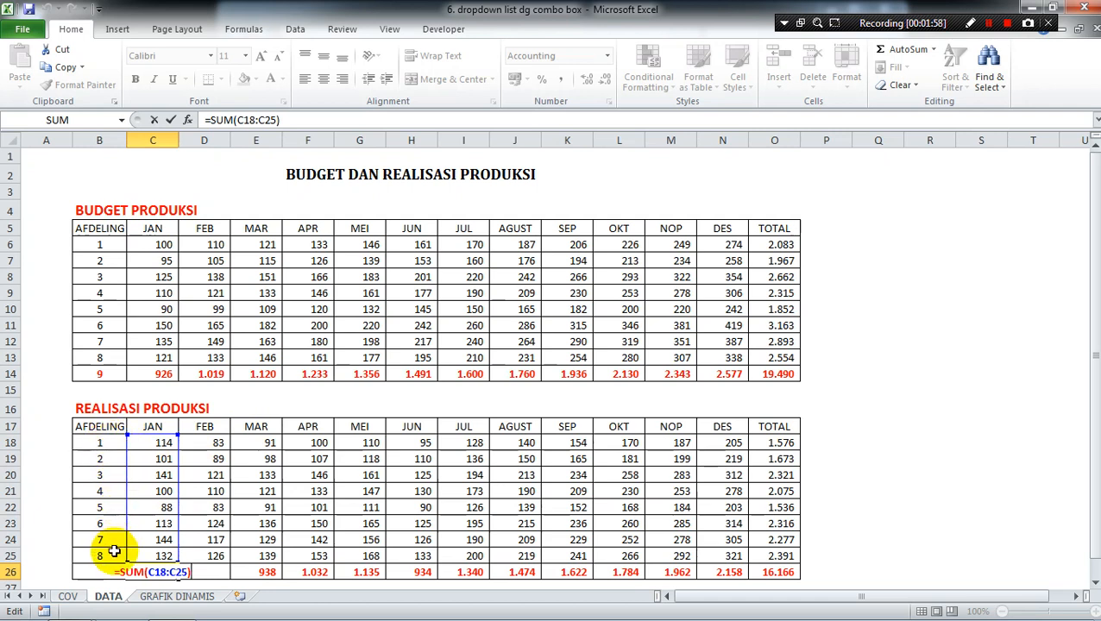
{"action": "key", "text": "ctrl+Return"}
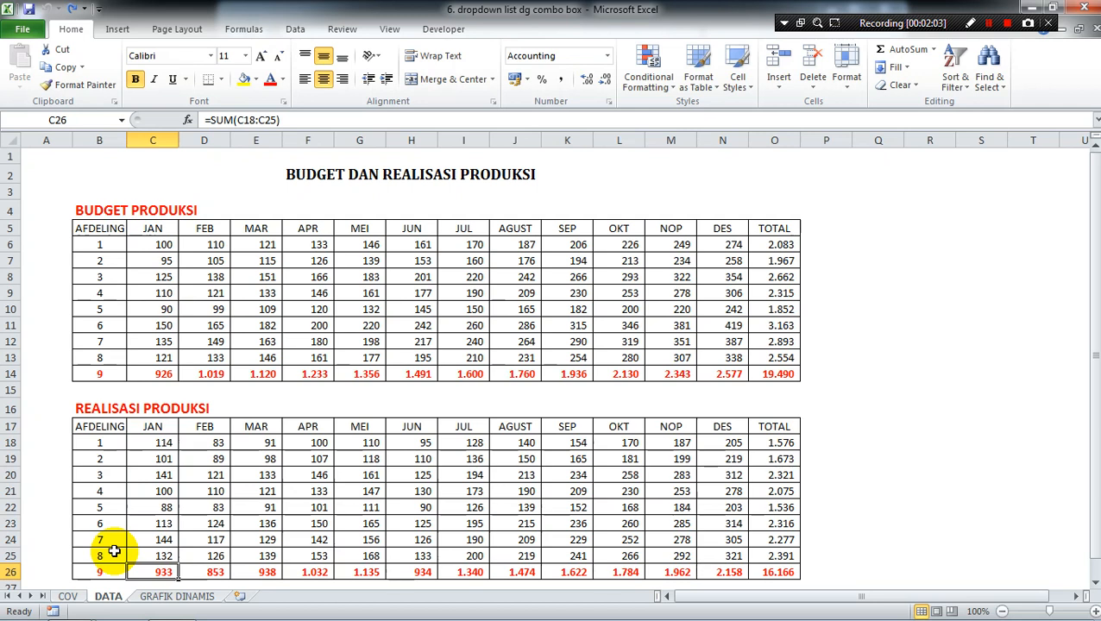
Step: On the GRAFIK DINAMIS sheet, dismiss the Windows color scheme prompt and make sure Developer is enabled in the ribbon customization options
{"action": "left_click", "coordinate": [153, 597]}
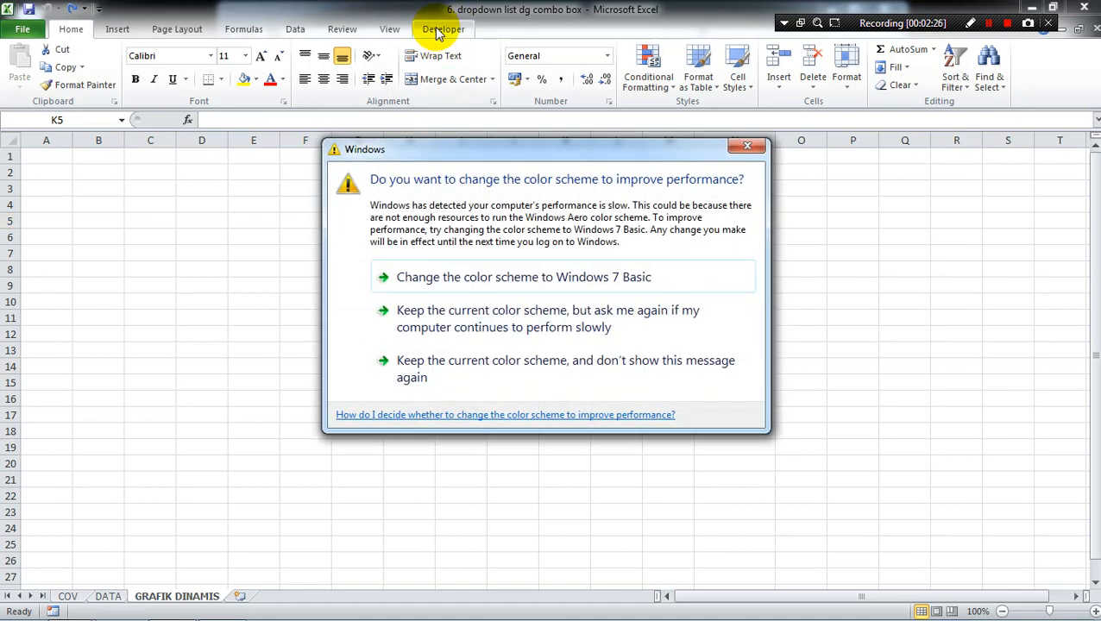
{"action": "left_click", "coordinate": [742, 145]}
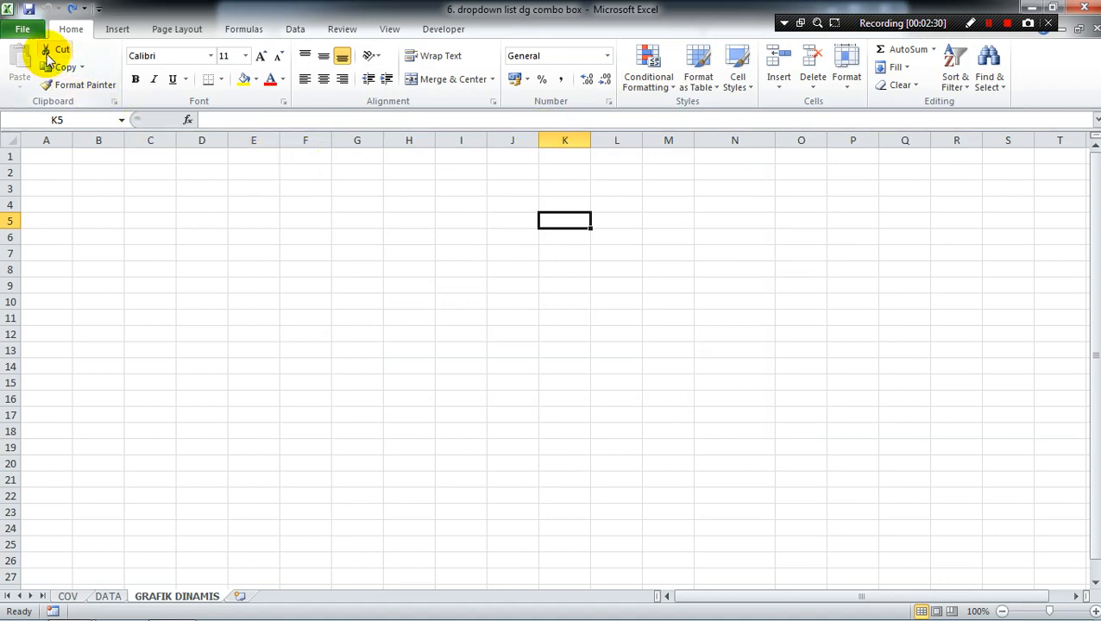
{"action": "left_click", "coordinate": [21, 31]}
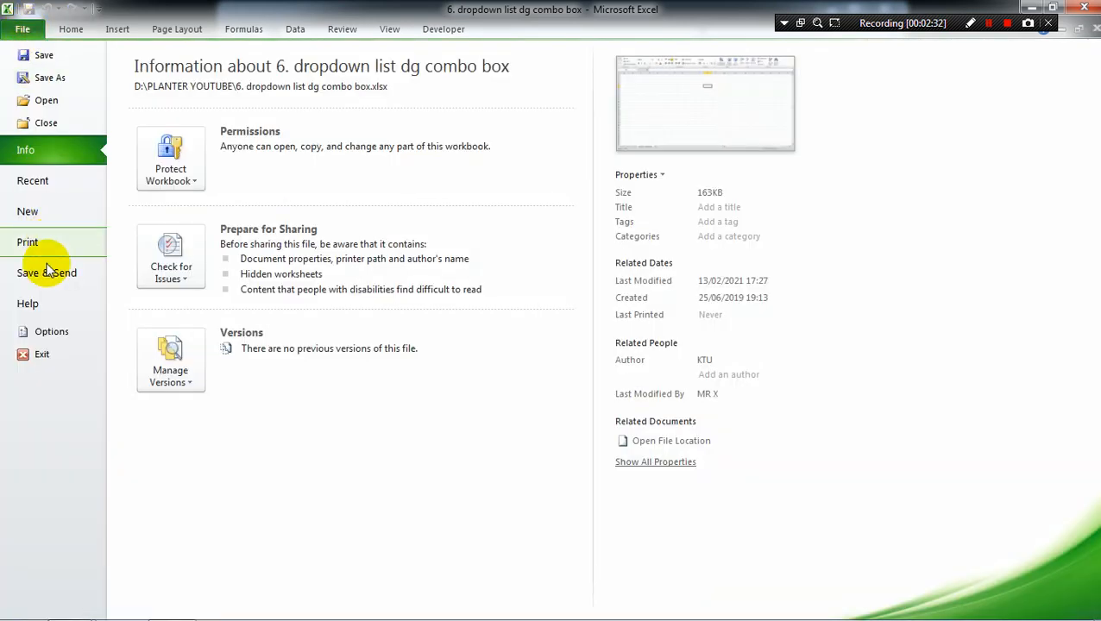
{"action": "left_click", "coordinate": [50, 323]}
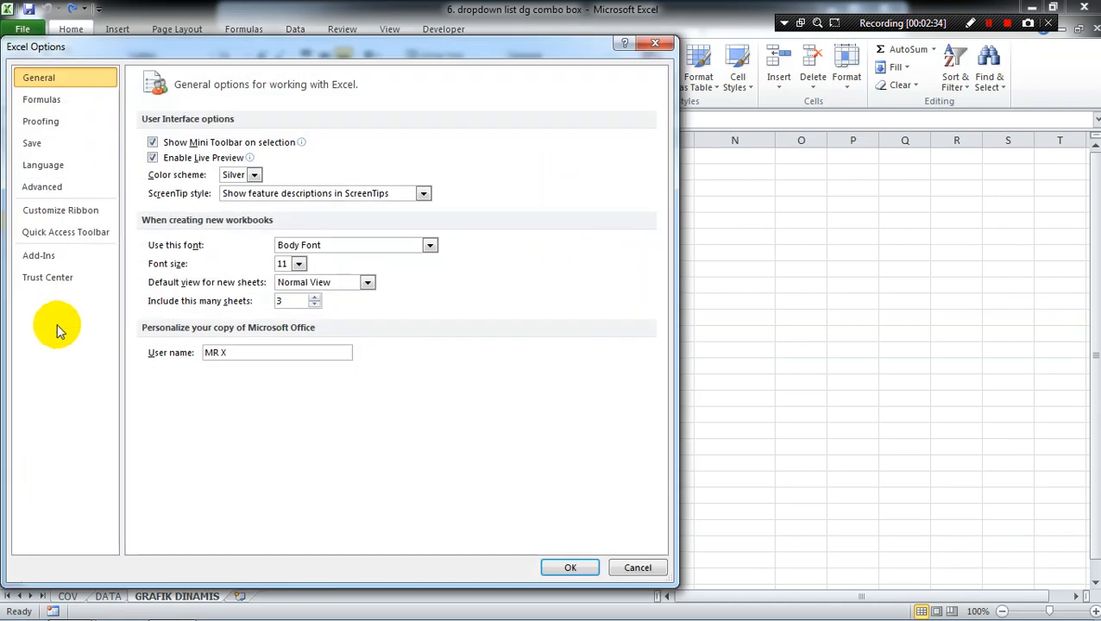
{"action": "left_click", "coordinate": [70, 214]}
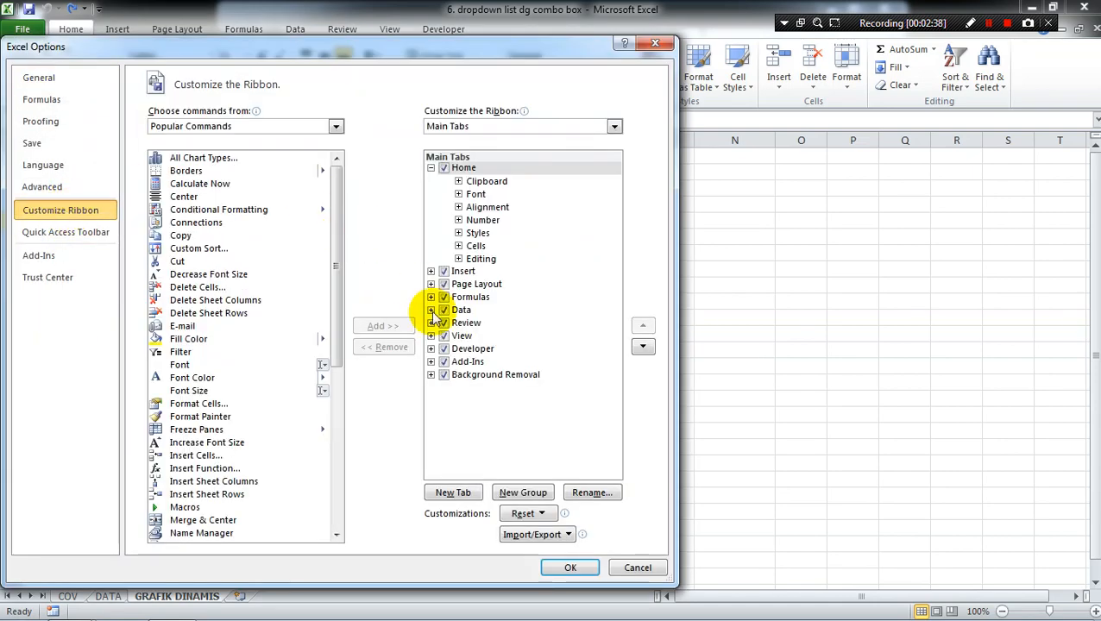
{"action": "left_click", "coordinate": [444, 348]}
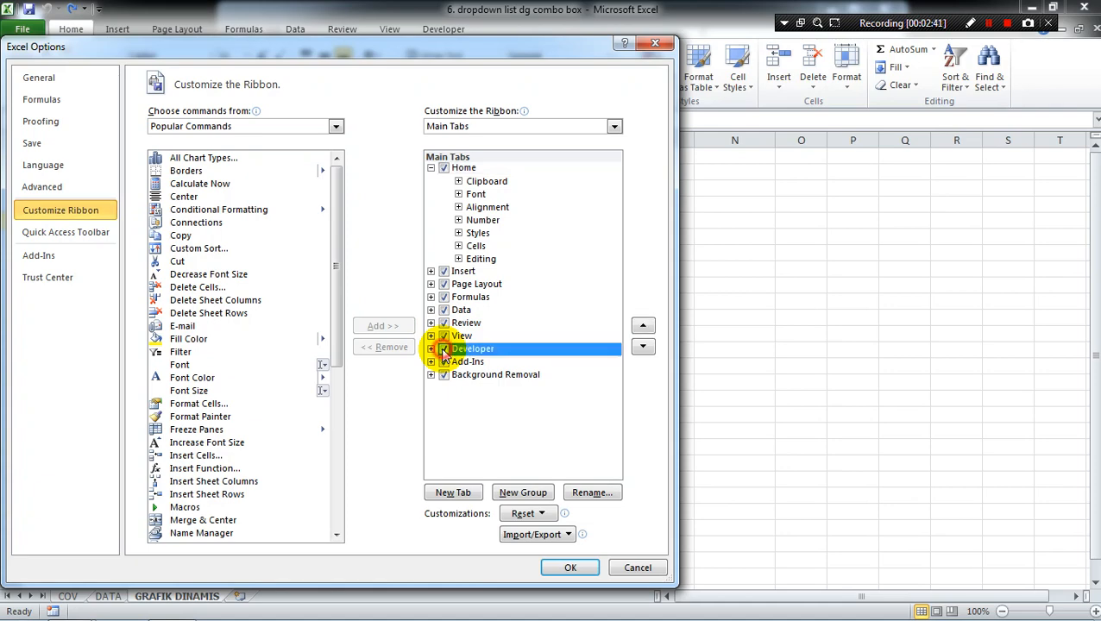
{"action": "left_click", "coordinate": [561, 569]}
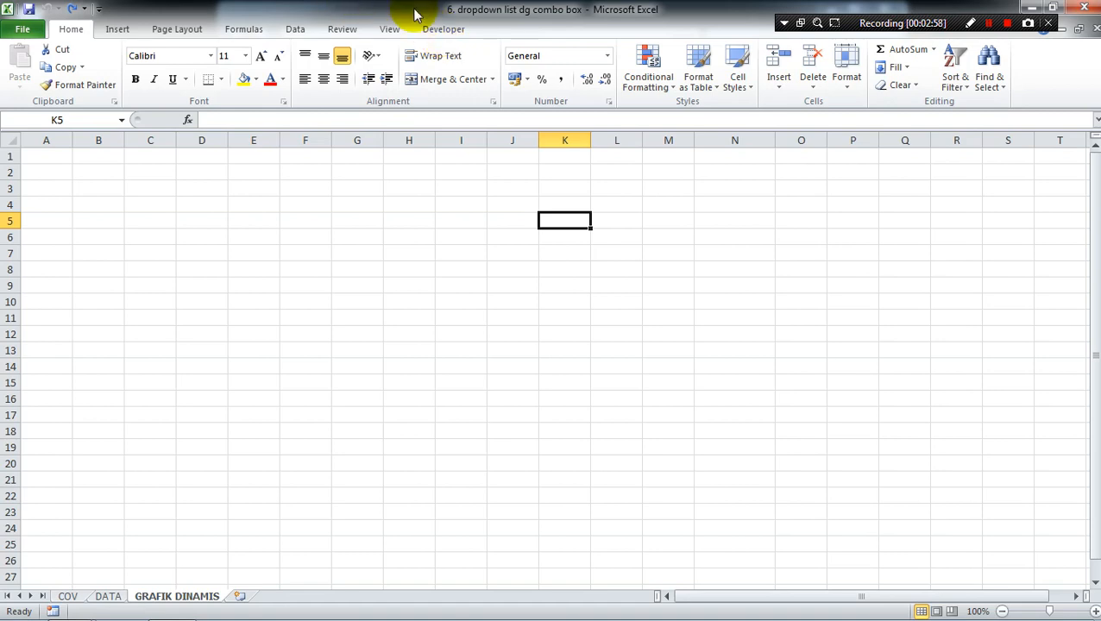
Step: Insert a Form Controls combo box on the GRAFIK DINAMIS sheet, sized and placed to span roughly B6 to E8
{"action": "left_click", "coordinate": [430, 33]}
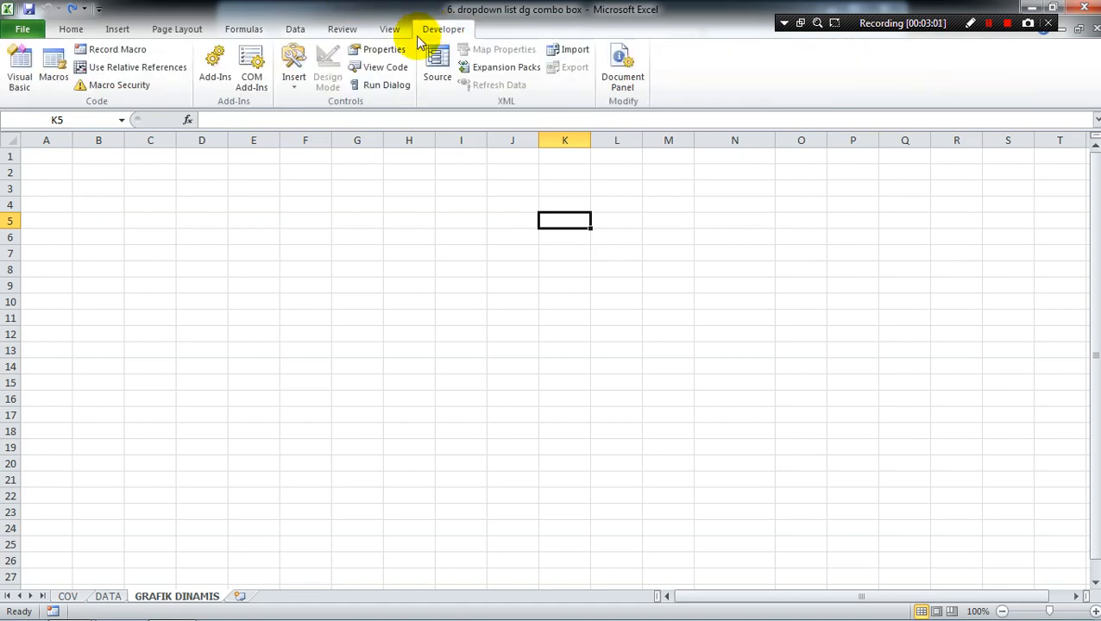
{"action": "left_click", "coordinate": [293, 78]}
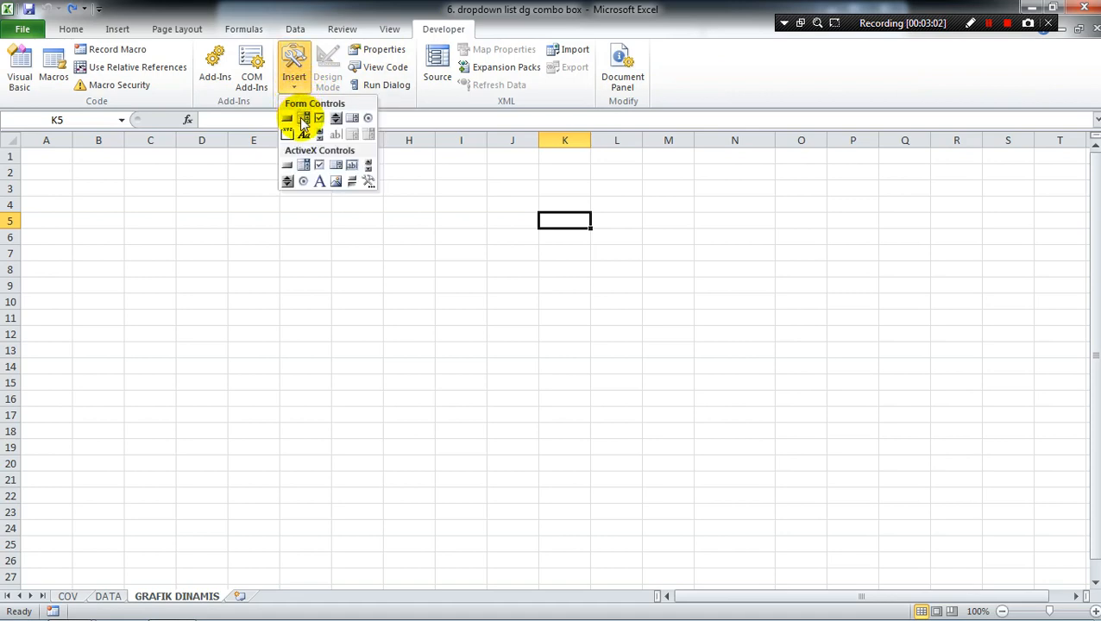
{"action": "left_click", "coordinate": [303, 118]}
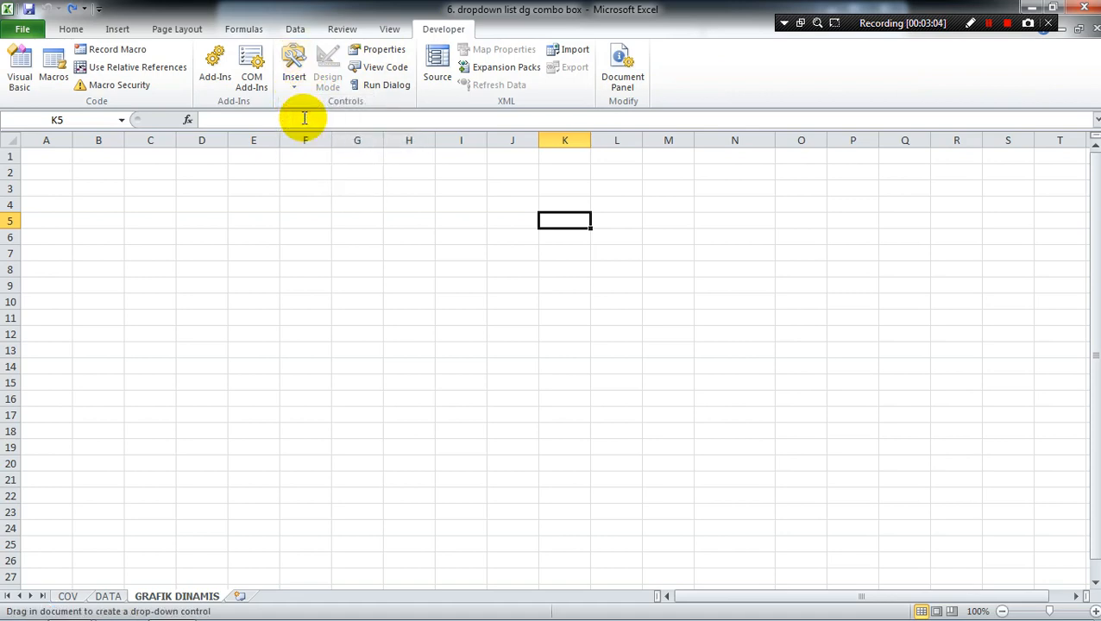
{"action": "left_click_drag", "start_coordinate": [90, 255], "coordinate": [203, 292]}
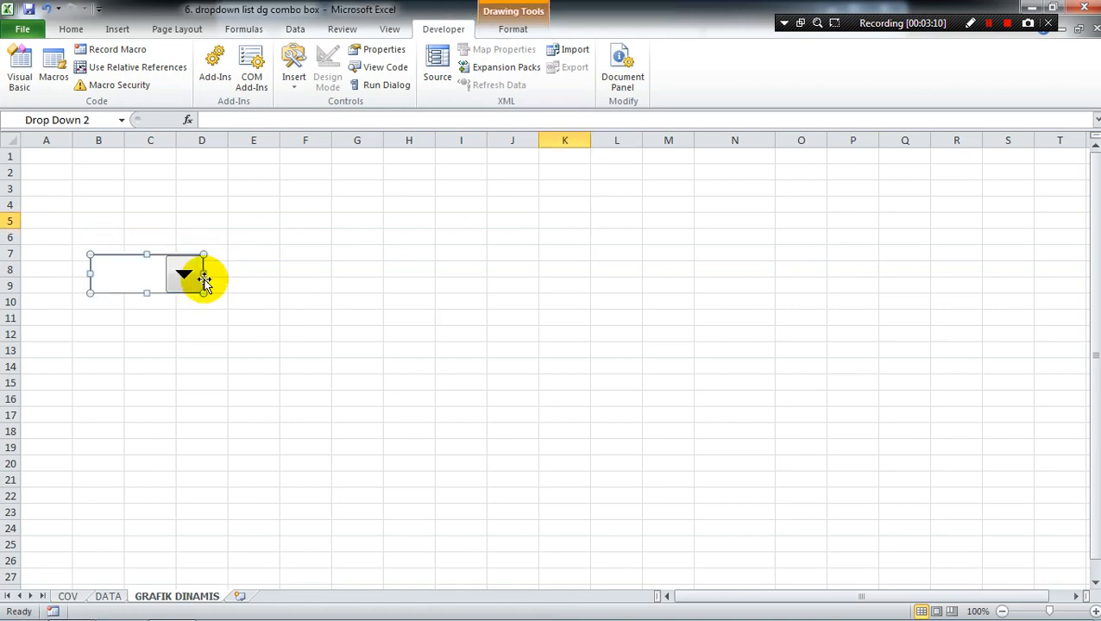
{"action": "left_click_drag", "start_coordinate": [202, 268], "coordinate": [252, 256]}
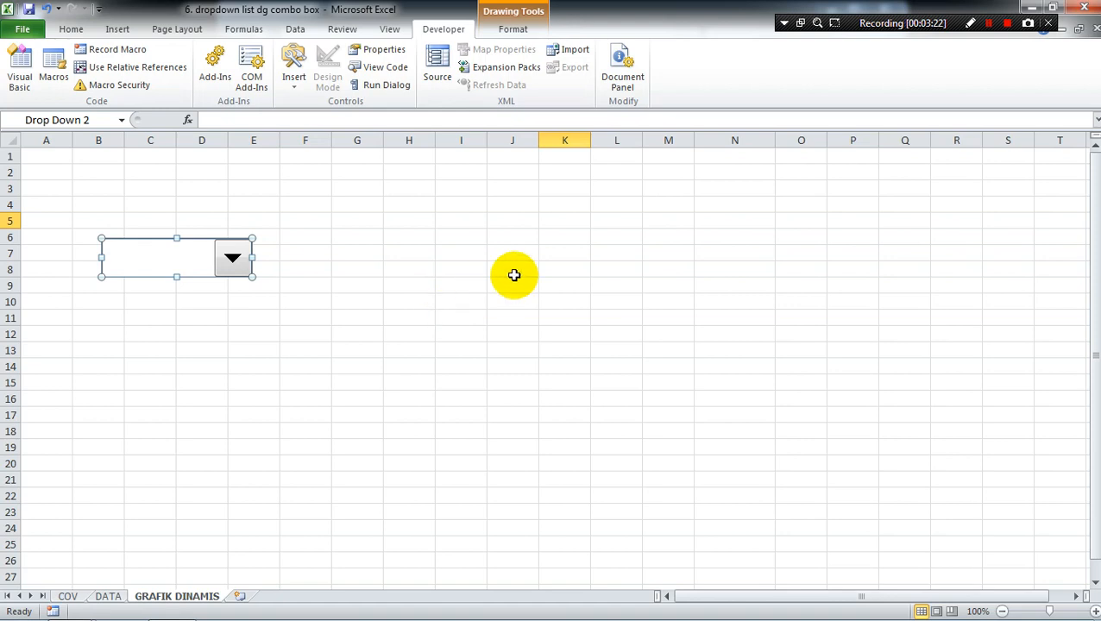
Step: After checking the DATA sheet, enter AFDELING 1 in N4 of GRAFIK DINAMIS and fill the series down to AFDELING 8 in N11
{"action": "left_click", "coordinate": [108, 597]}
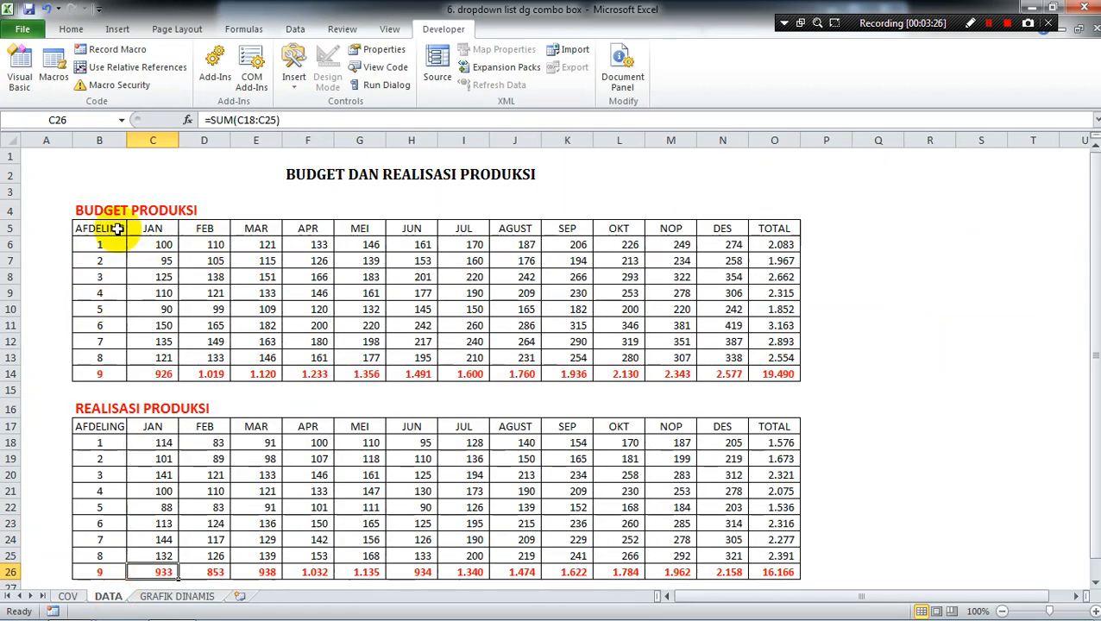
{"action": "left_click", "coordinate": [154, 599]}
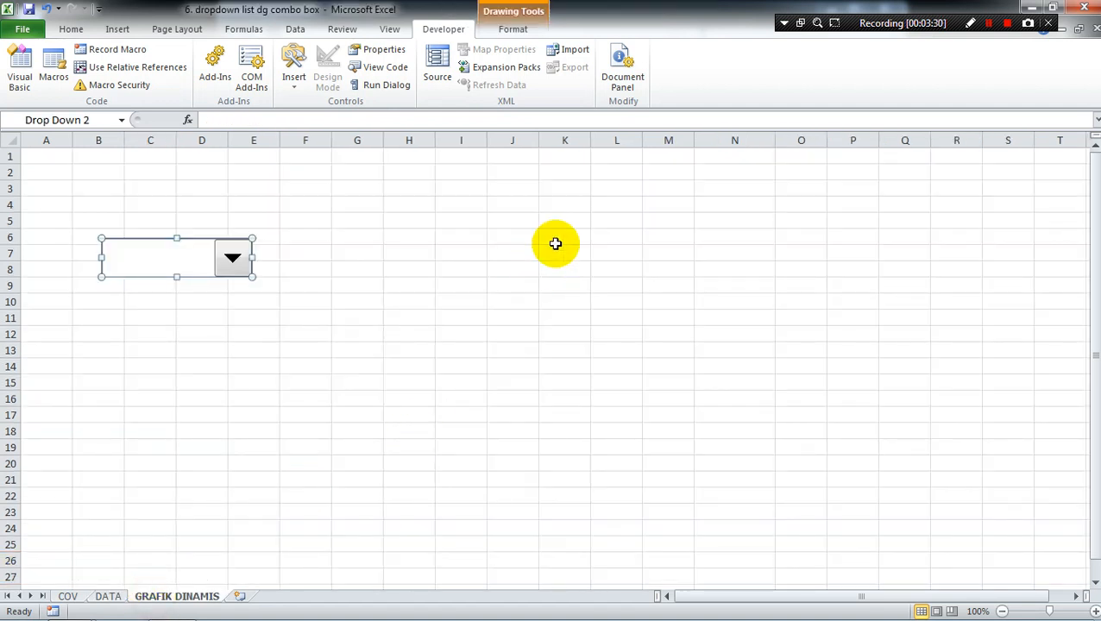
{"action": "left_click", "coordinate": [714, 203]}
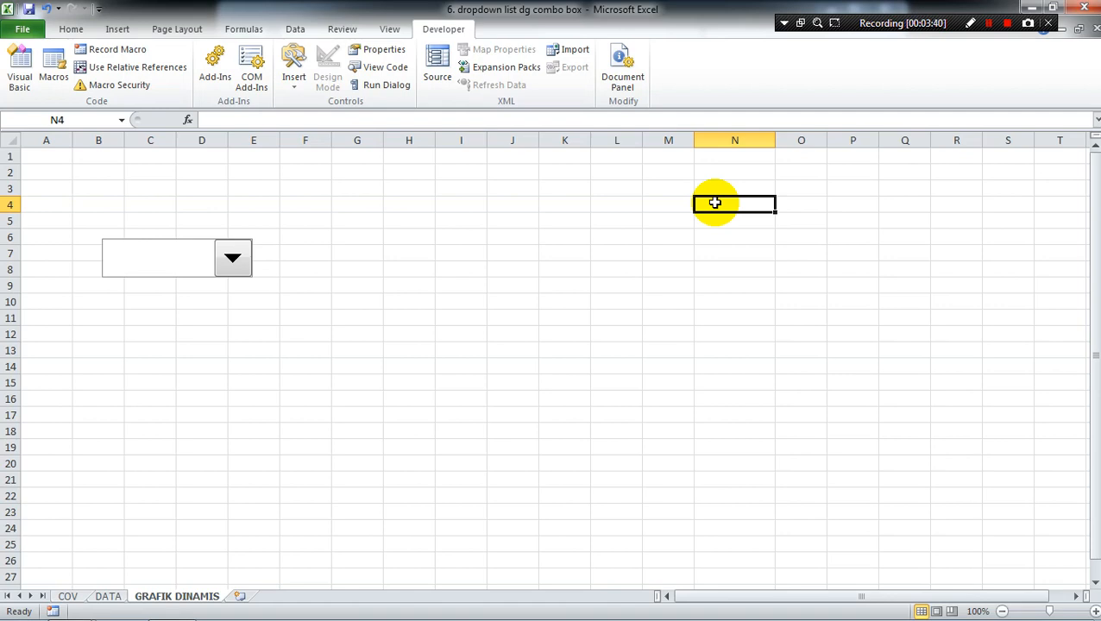
{"action": "type", "text": "A"}
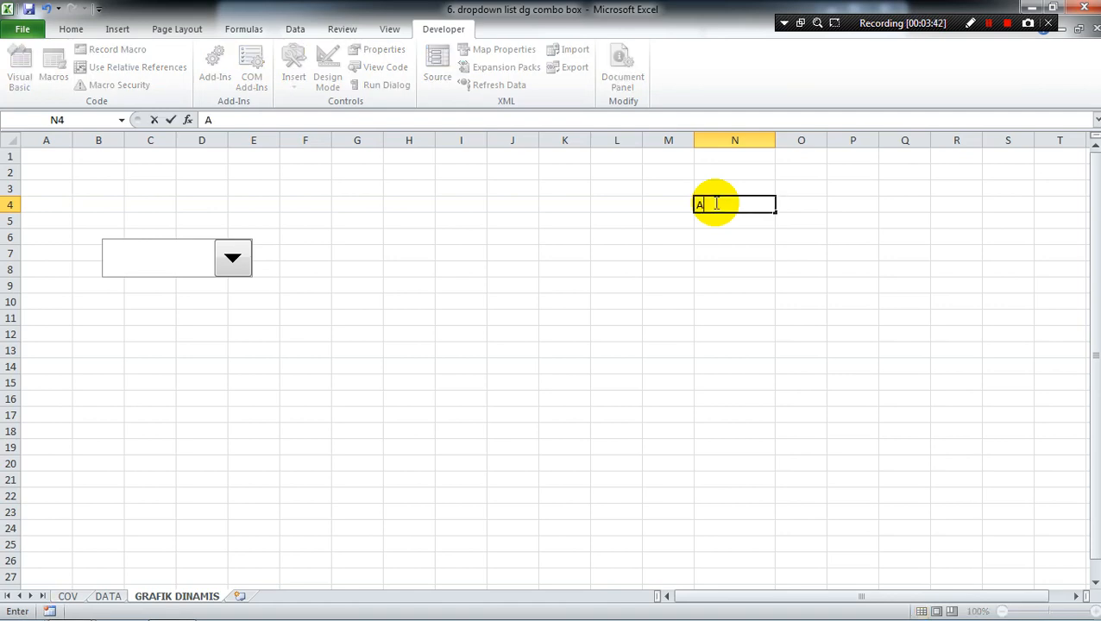
{"action": "type", "text": "FDELING 1"}
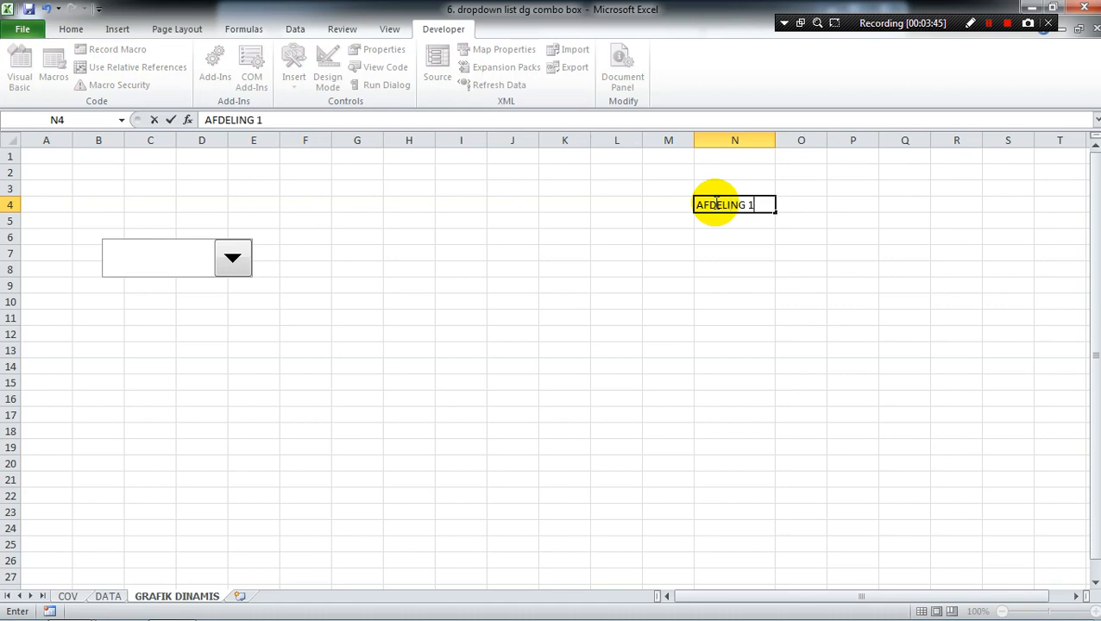
{"action": "key", "text": "Return"}
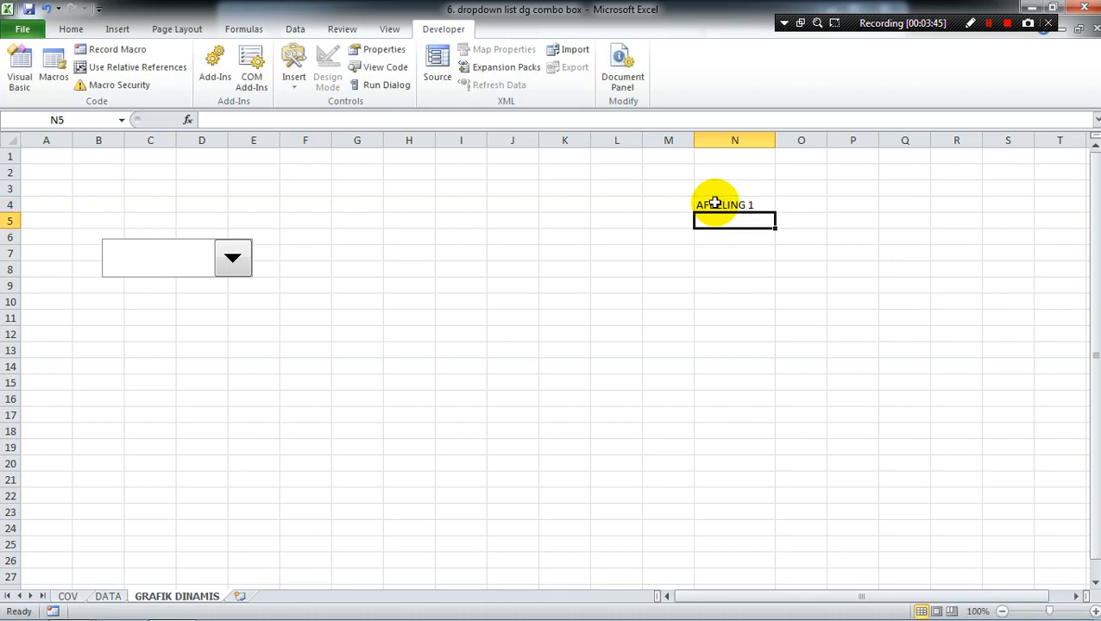
{"action": "left_click", "coordinate": [767, 204]}
{"action": "left_click_drag", "start_coordinate": [774, 211], "coordinate": [776, 321]}
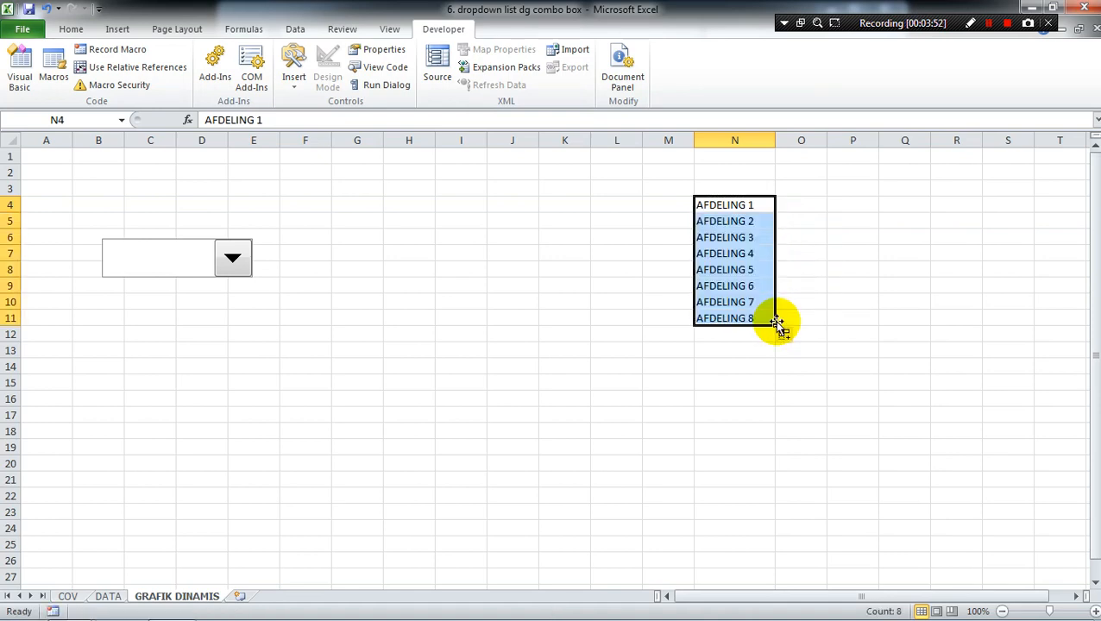
Step: Add TOTAL KEBUN in N12 below the AFDELING list, dismissing the Windows color scheme prompt
{"action": "left_click", "coordinate": [748, 333]}
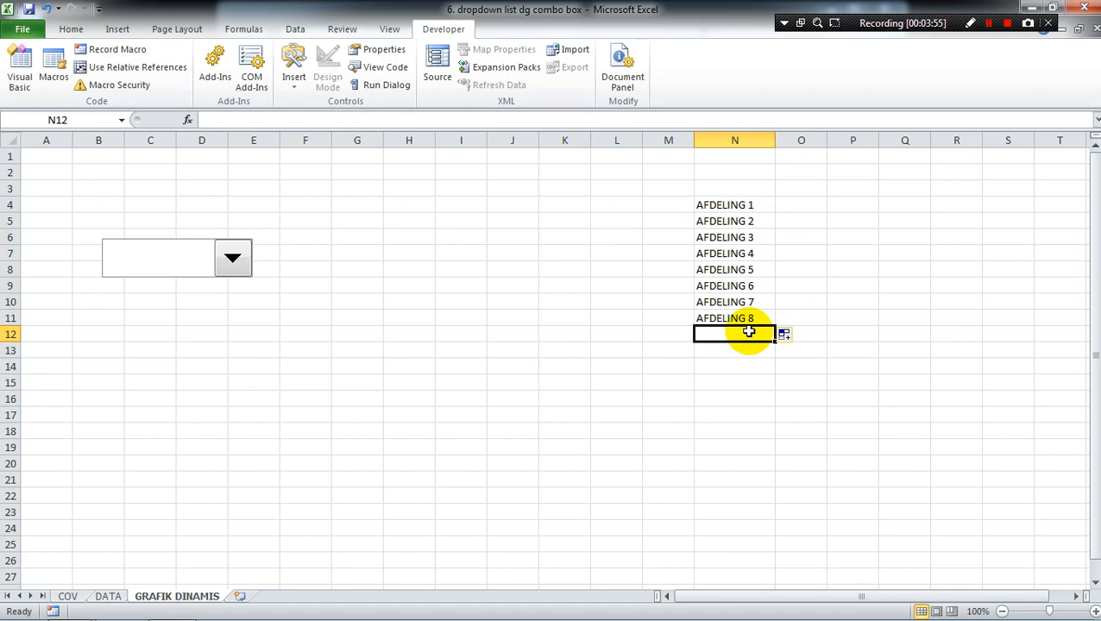
{"action": "type", "text": "TO"}
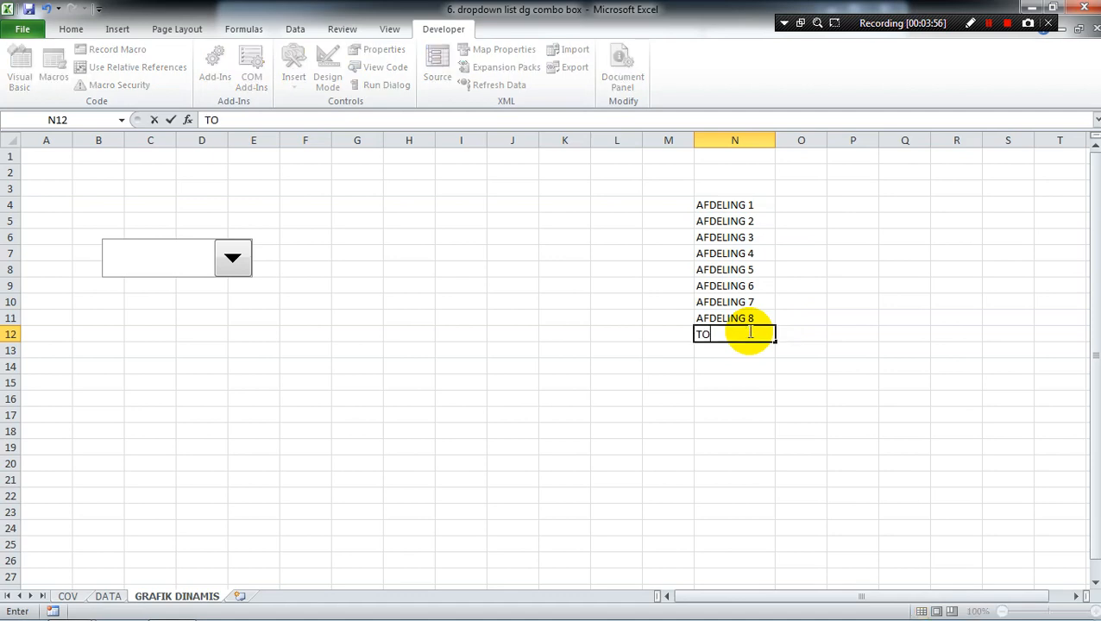
{"action": "type", "text": "TAL KEBU"}
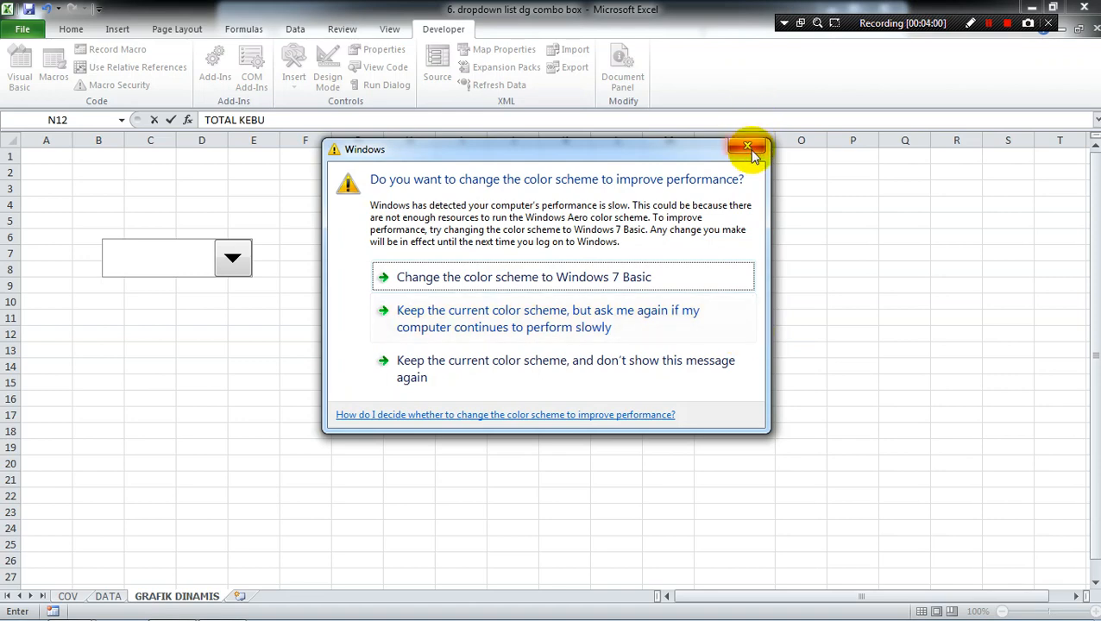
{"action": "left_click", "coordinate": [748, 149]}
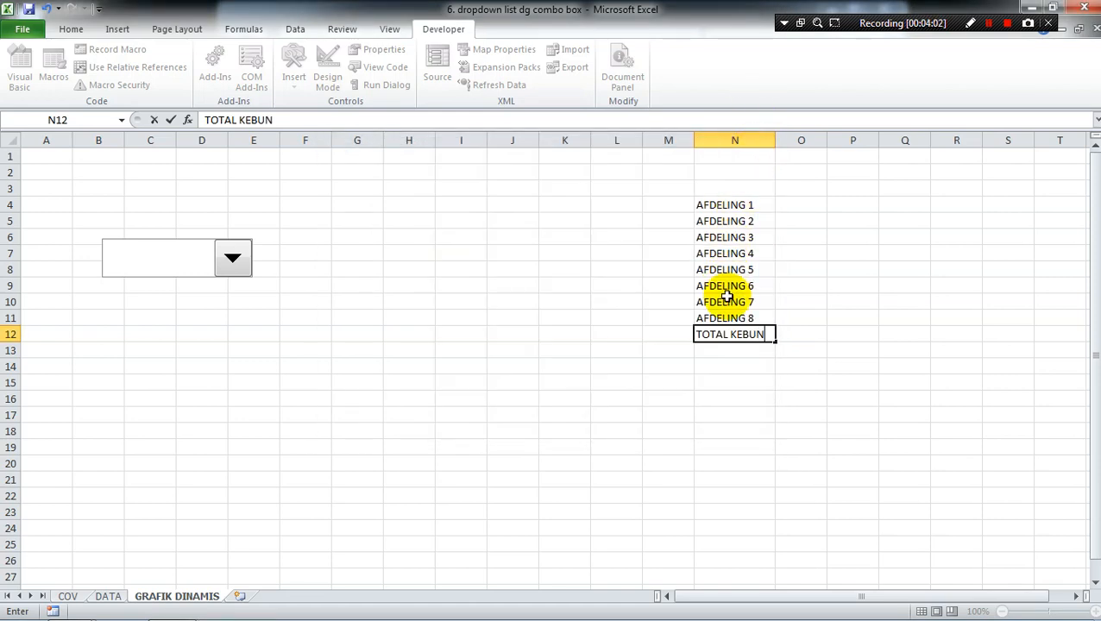
{"action": "type", "text": "N"}
{"action": "key", "text": "Return"}
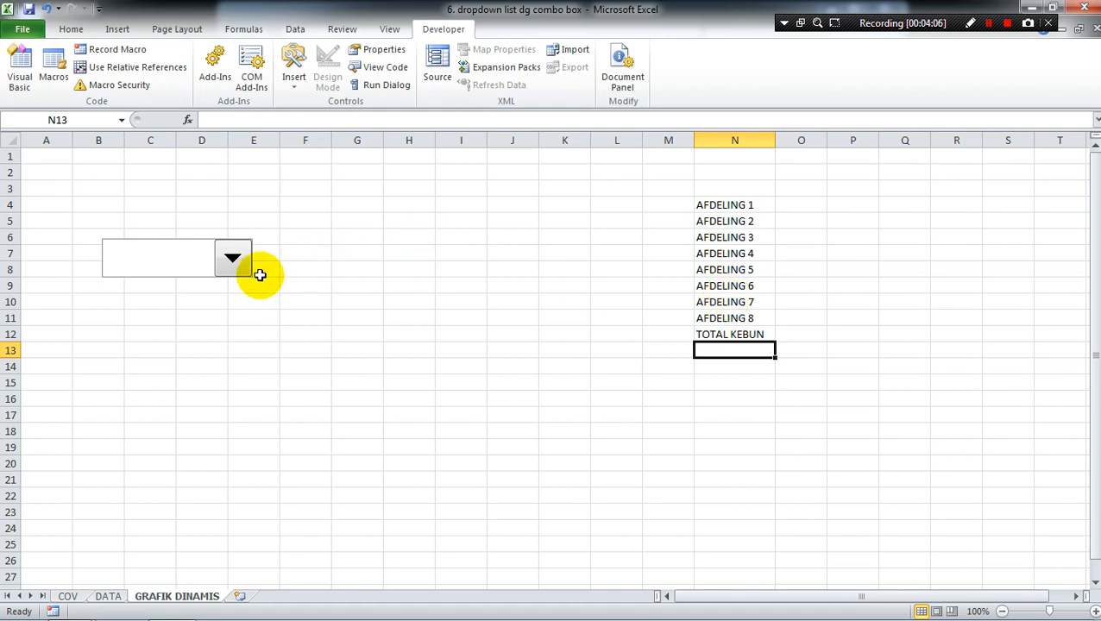
Step: Open the combo box's control formatting and set its input range to $N$4:$N$12
{"action": "right_click", "coordinate": [227, 276]}
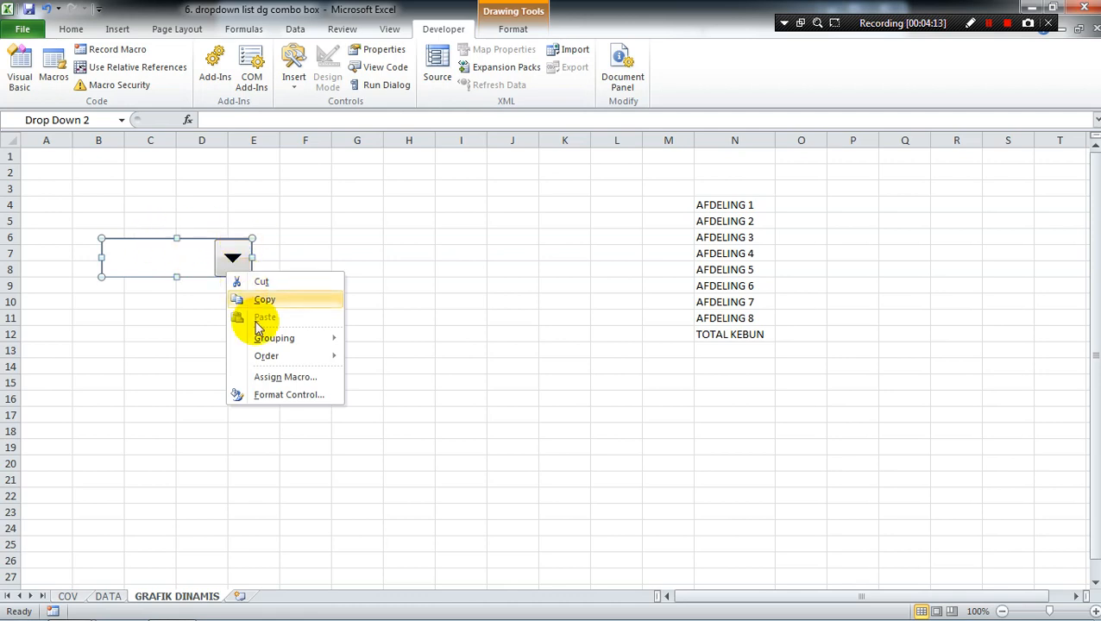
{"action": "left_click", "coordinate": [269, 399]}
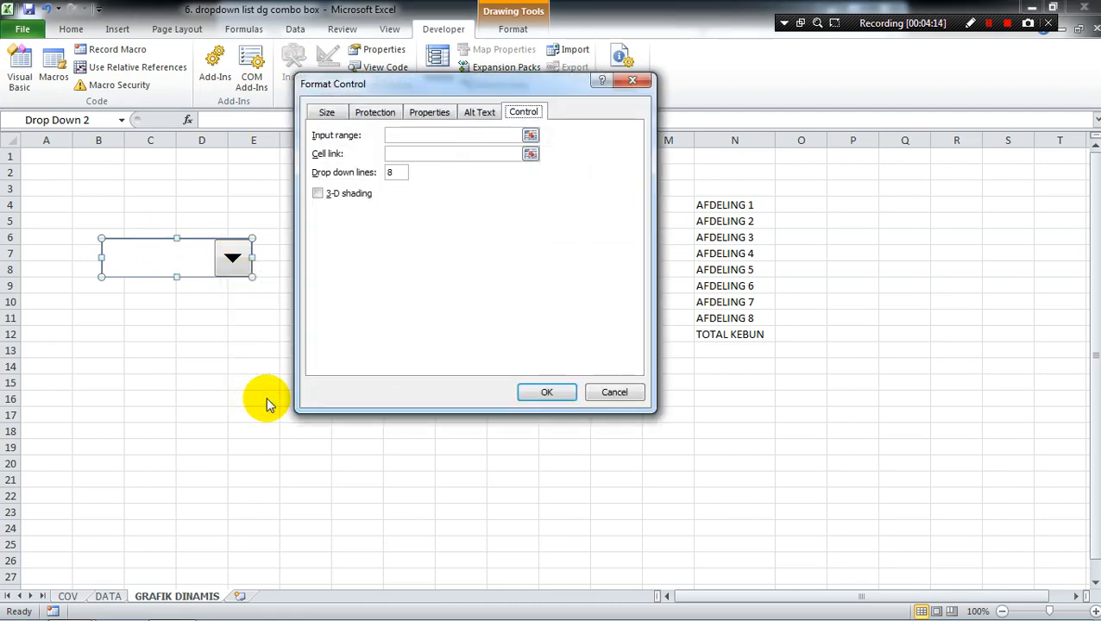
{"action": "left_click", "coordinate": [530, 136]}
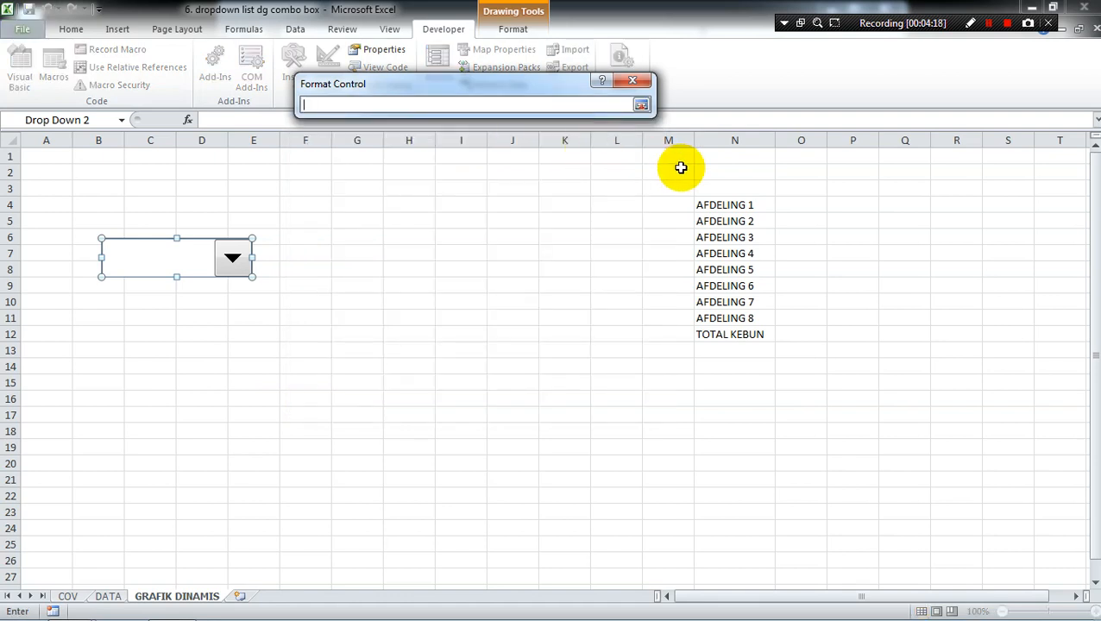
{"action": "left_click", "coordinate": [705, 203]}
{"action": "left_click_drag", "start_coordinate": [705, 203], "coordinate": [717, 331]}
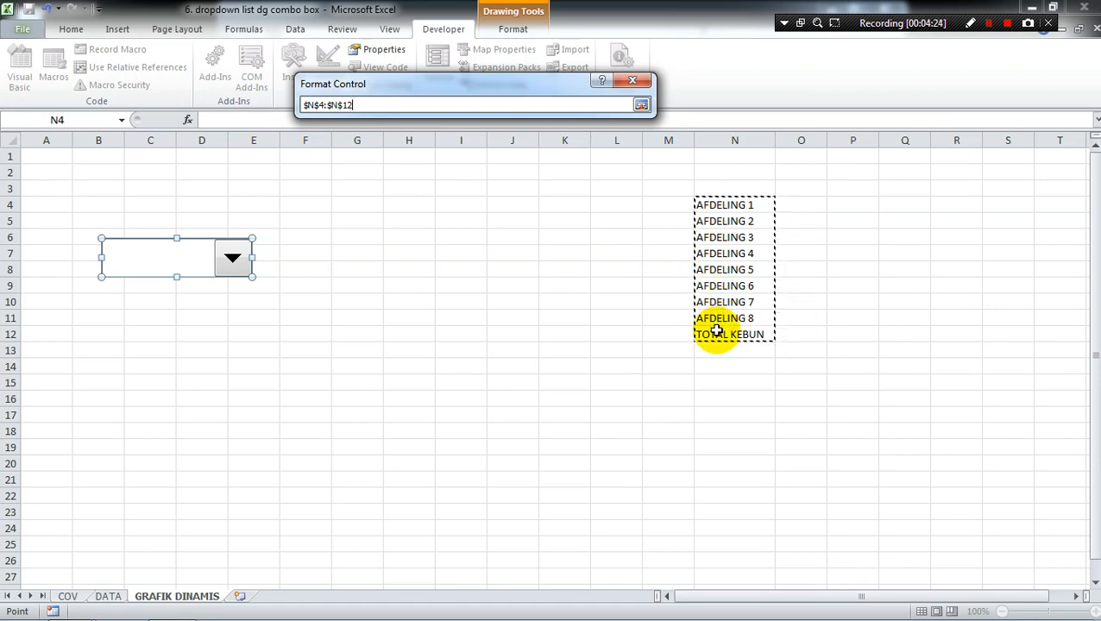
{"action": "key", "text": "Return"}
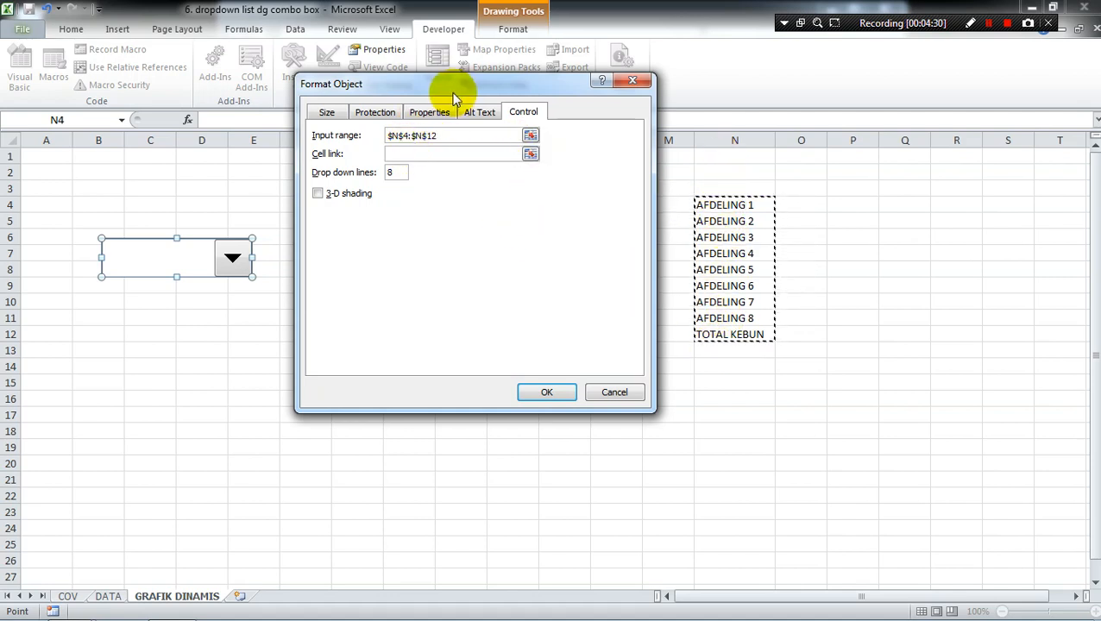
Step: Link the combo box to cell $N$2, turn on 3-D shading, and apply the control settings
{"action": "left_click", "coordinate": [530, 155]}
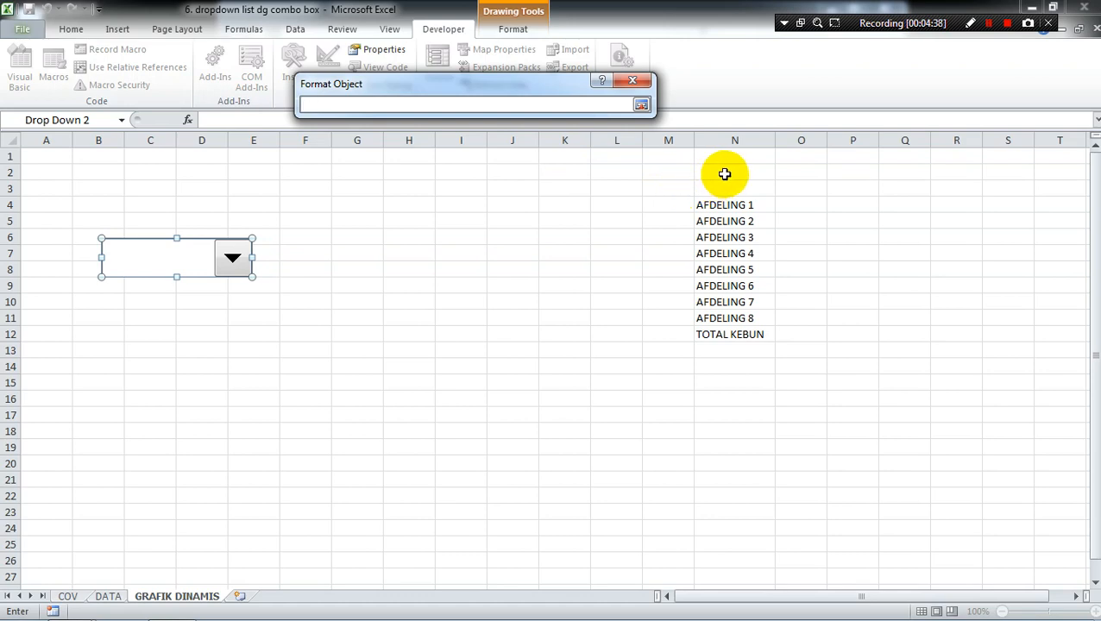
{"action": "left_click", "coordinate": [725, 175]}
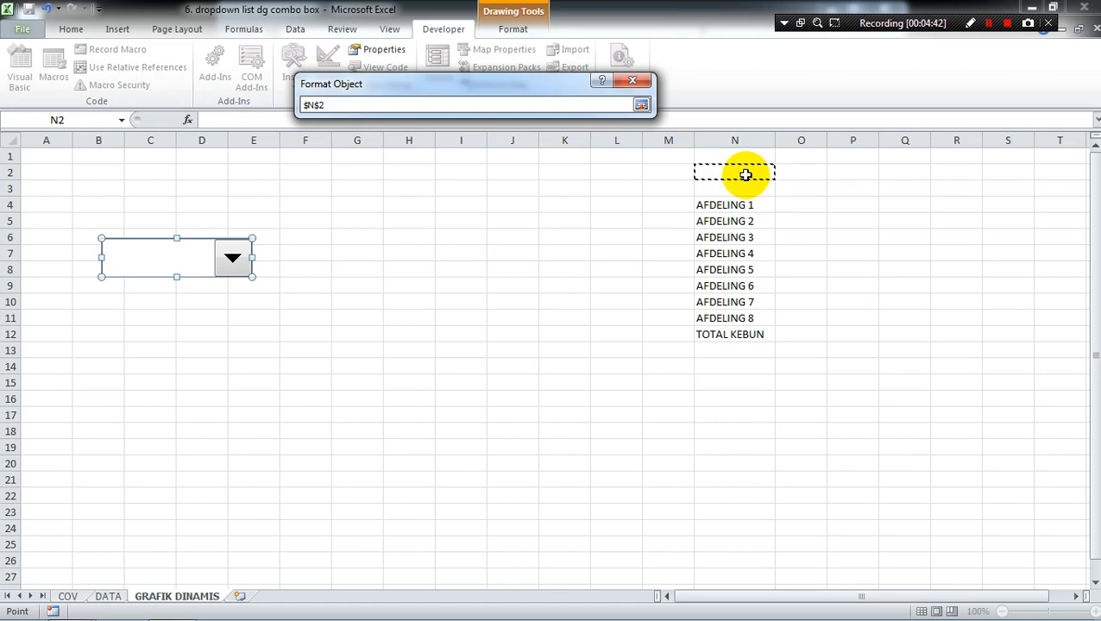
{"action": "key", "text": "Return"}
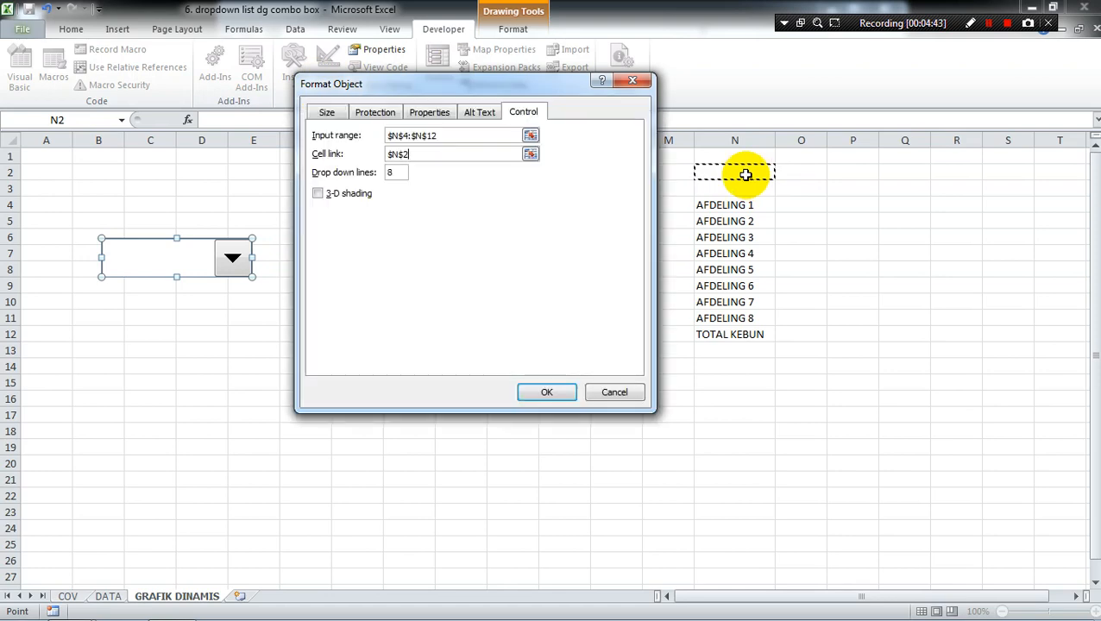
{"action": "left_click", "coordinate": [321, 194]}
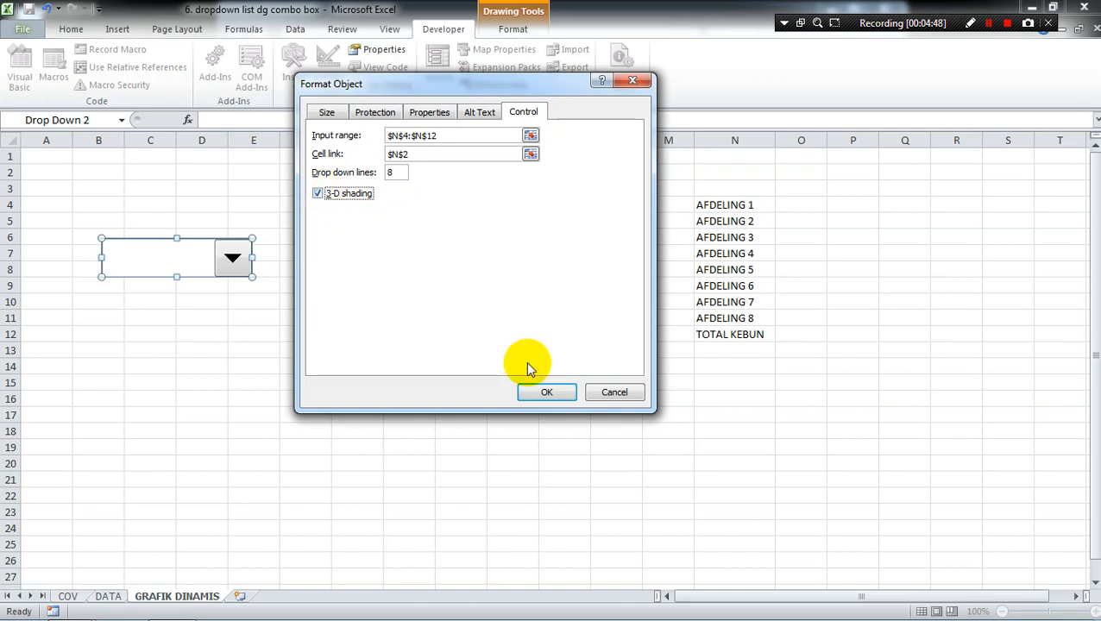
{"action": "left_click", "coordinate": [546, 393]}
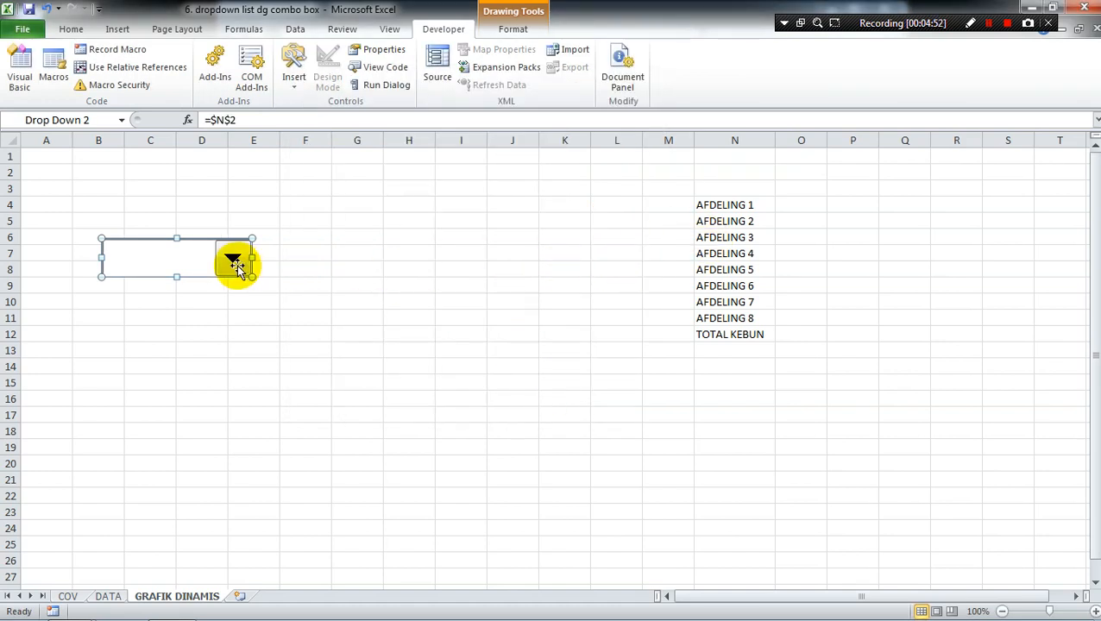
Step: Deselect the combo box and test it by choosing AFDELING 1 from its list
{"action": "left_click", "coordinate": [288, 270]}
{"action": "left_click", "coordinate": [236, 266]}
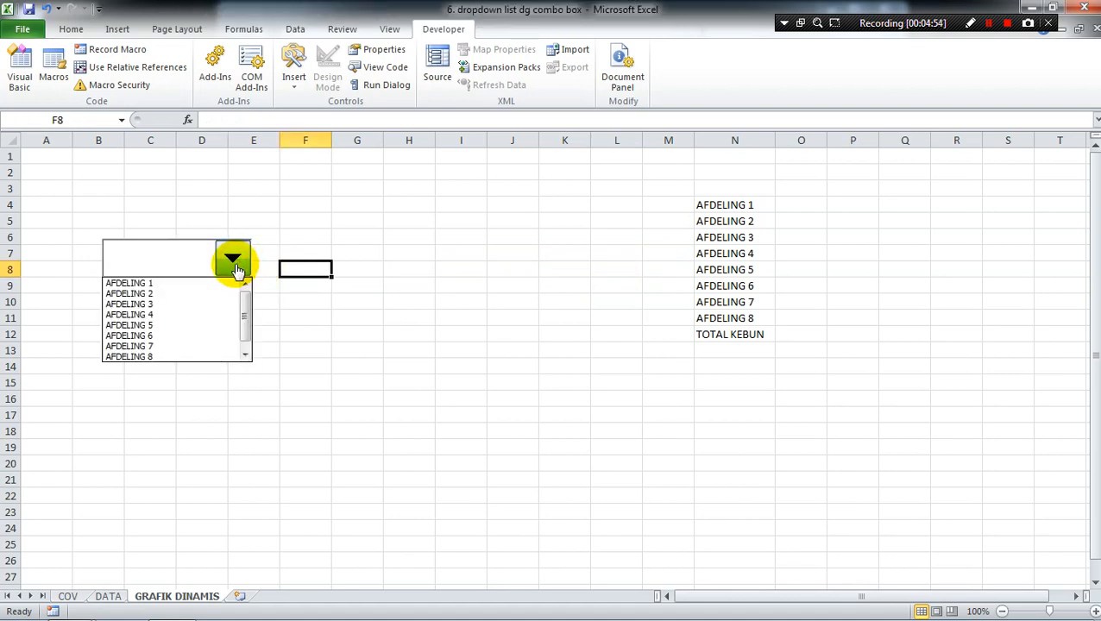
{"action": "left_click", "coordinate": [197, 284]}
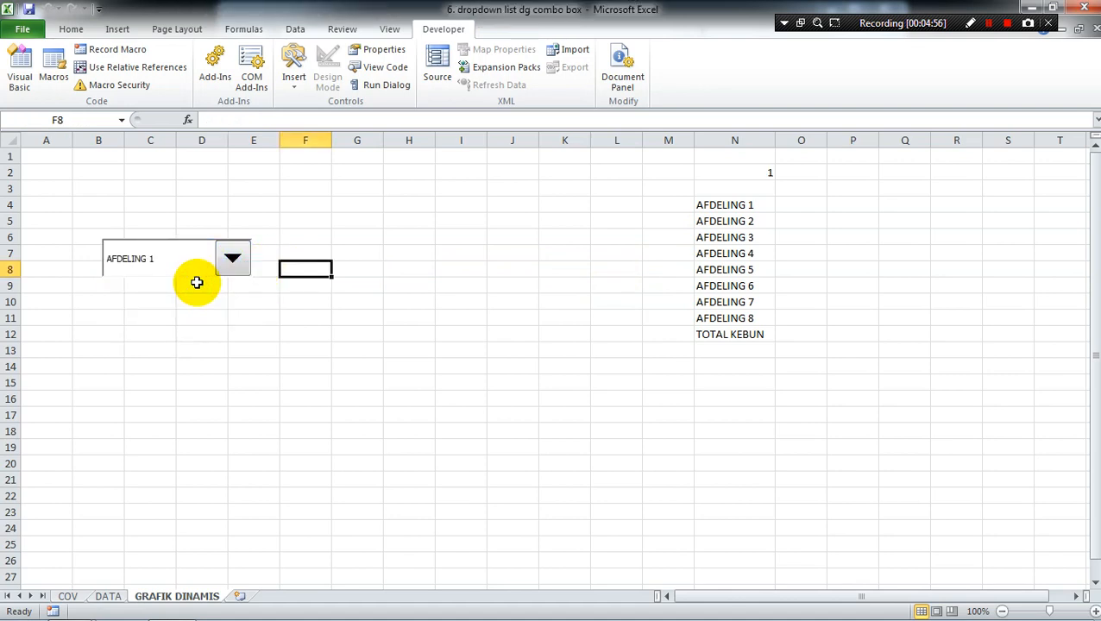
Step: Highlight the linked cell N2 with a yellow fill
{"action": "left_click", "coordinate": [737, 171]}
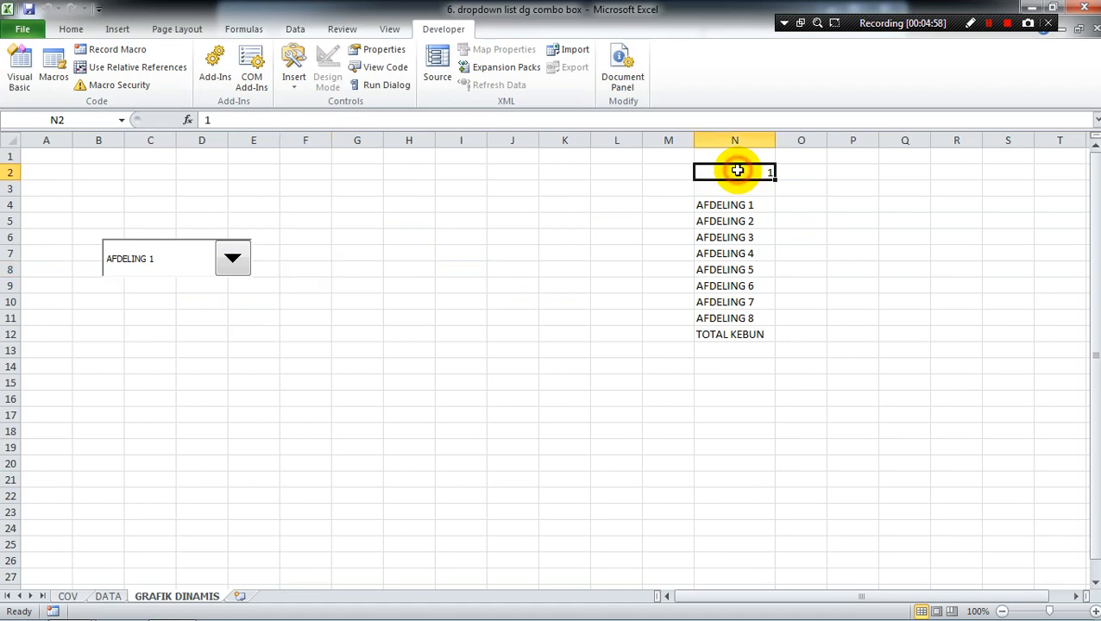
{"action": "left_click", "coordinate": [73, 29]}
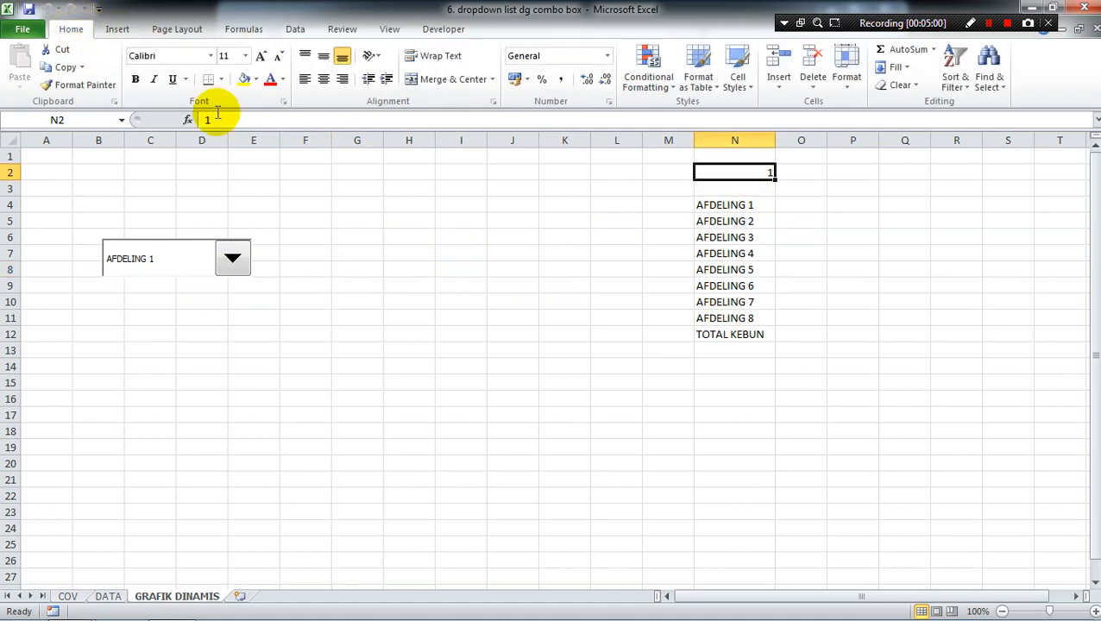
{"action": "left_click", "coordinate": [244, 79]}
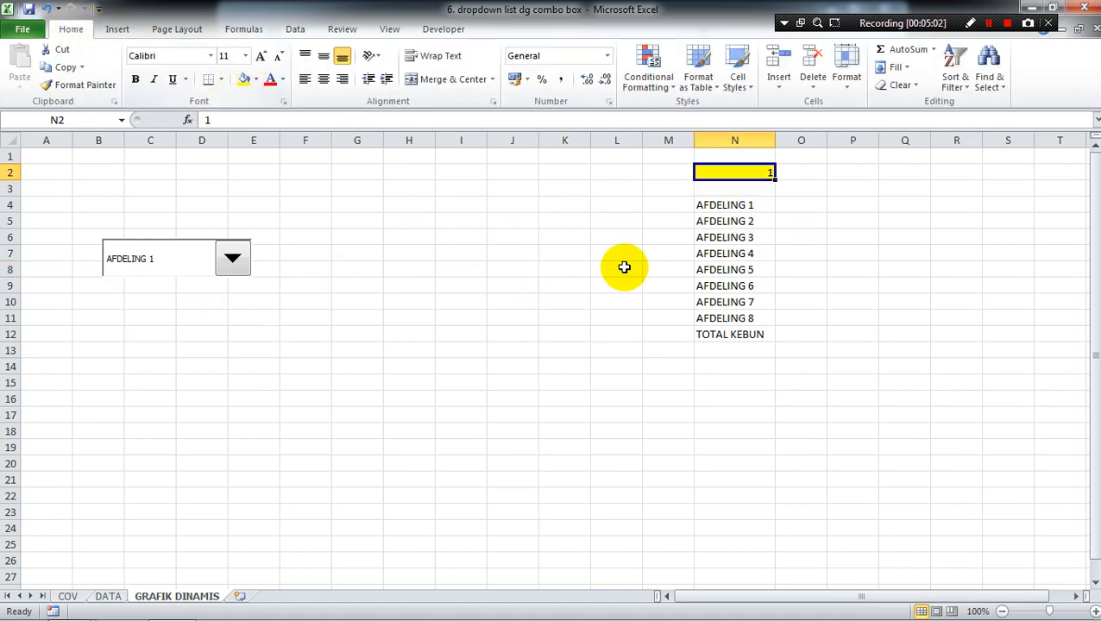
Step: Choose AFDELING 4 and then TOTAL KEBUN in the combo box, and compare the linked number with the AFDELING codes on the DATA sheet
{"action": "left_click", "coordinate": [240, 257]}
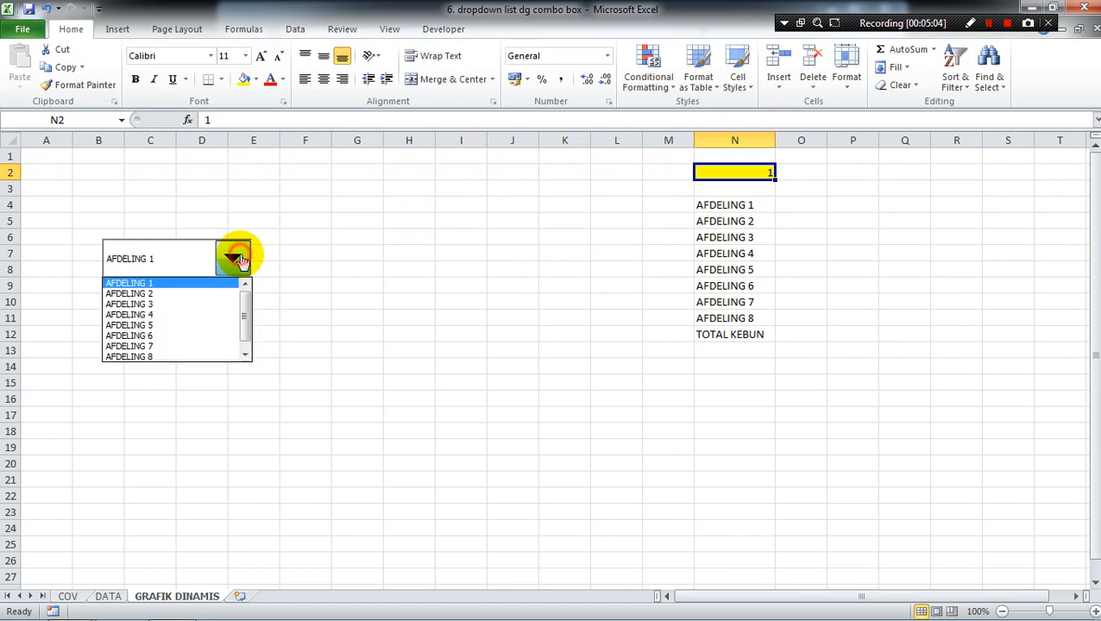
{"action": "left_click", "coordinate": [177, 315]}
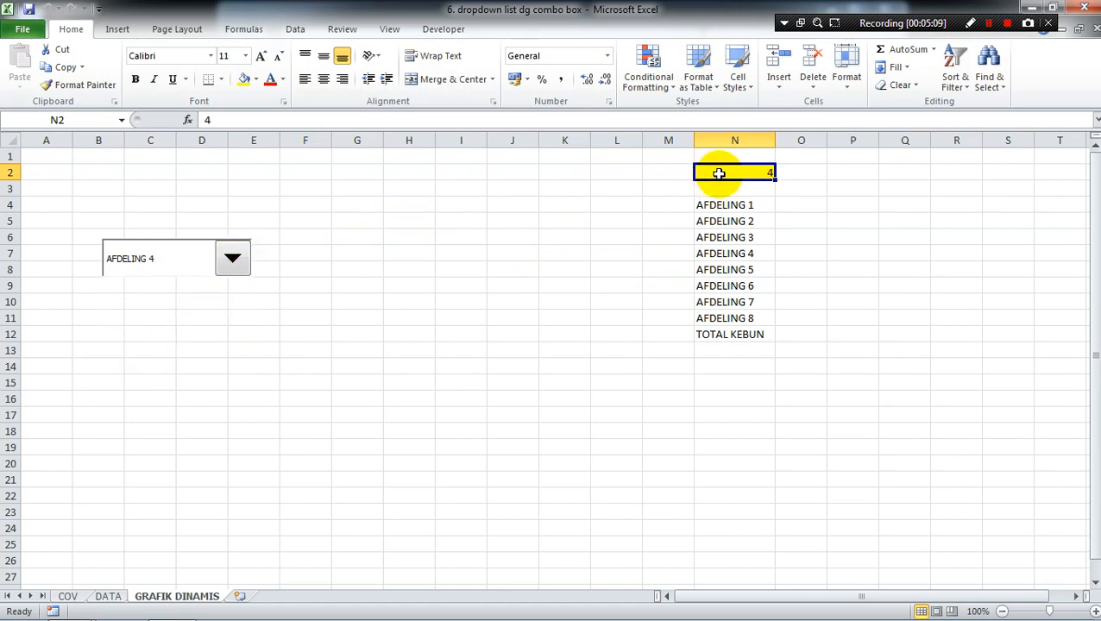
{"action": "left_click", "coordinate": [240, 256]}
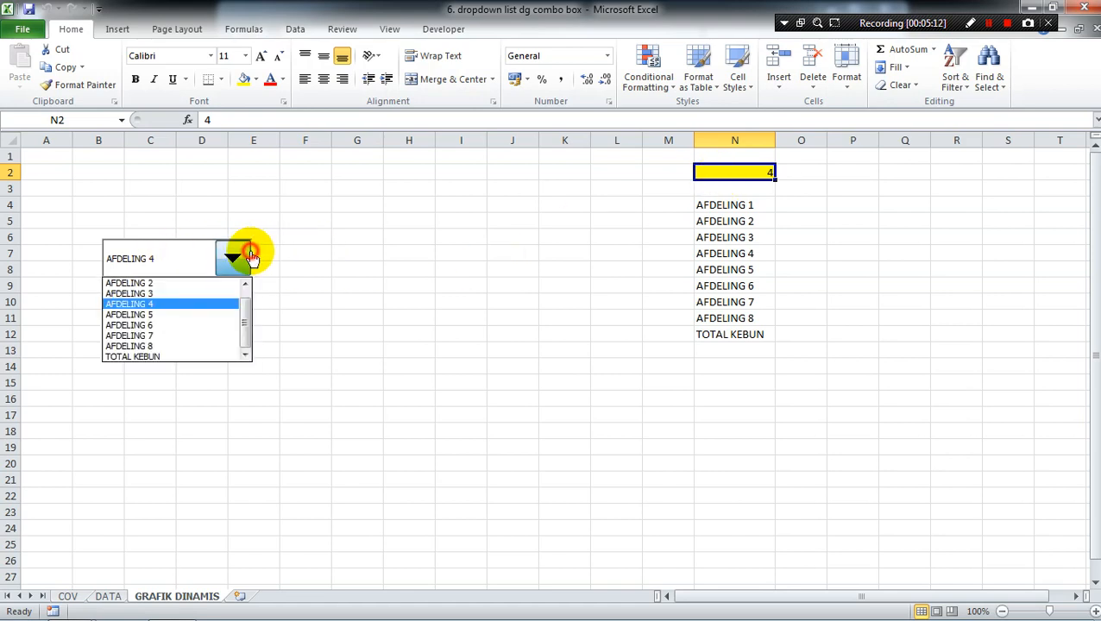
{"action": "left_click", "coordinate": [221, 355]}
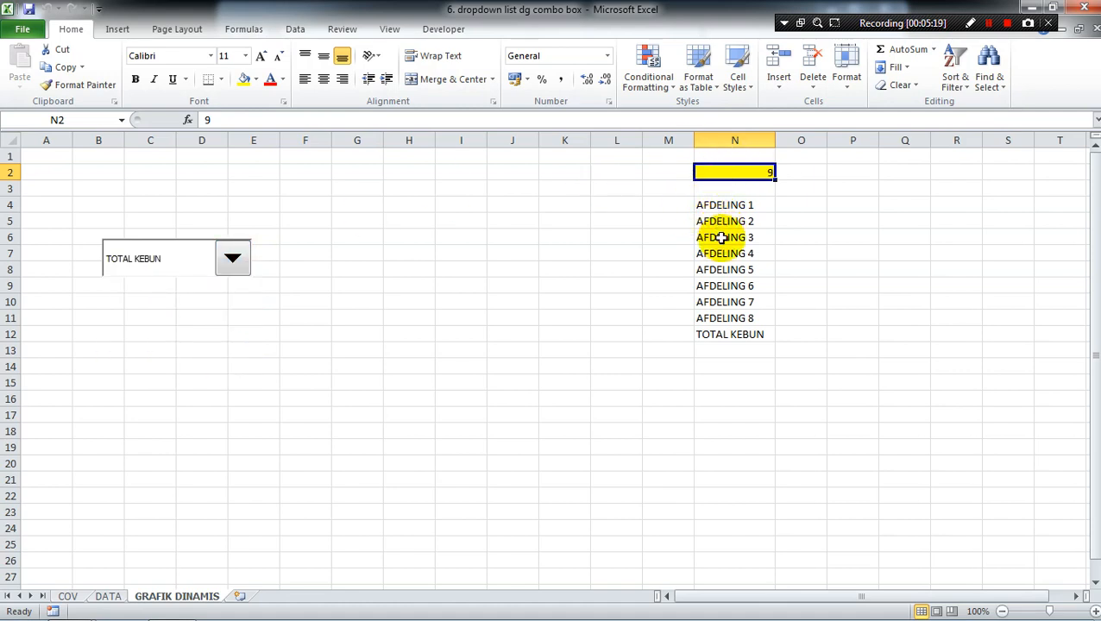
{"action": "left_click", "coordinate": [114, 597]}
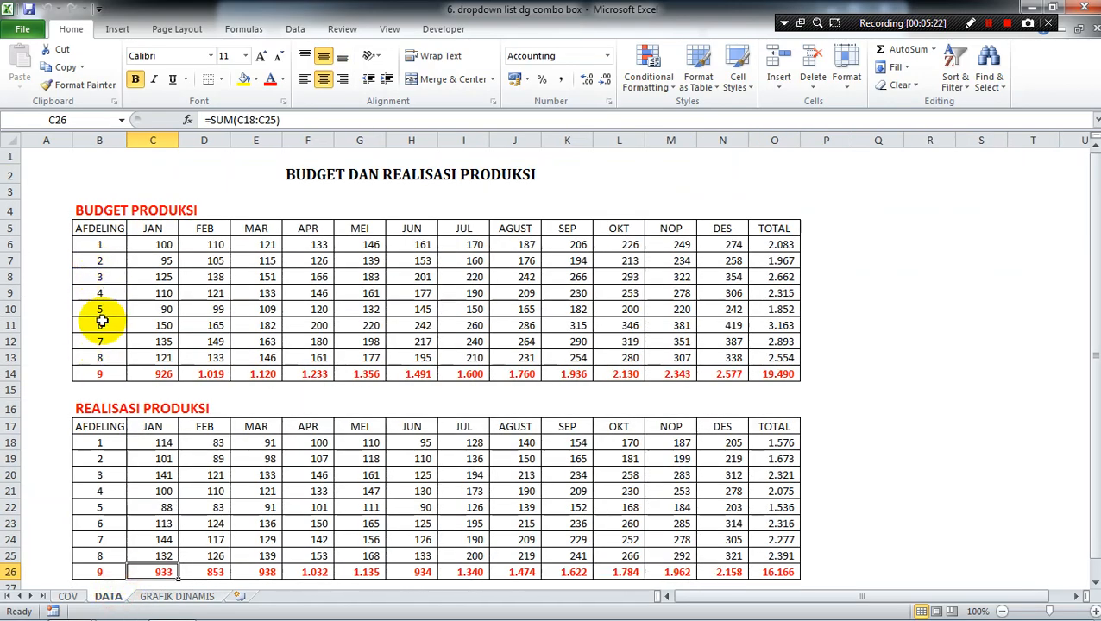
{"action": "left_click", "coordinate": [173, 599]}
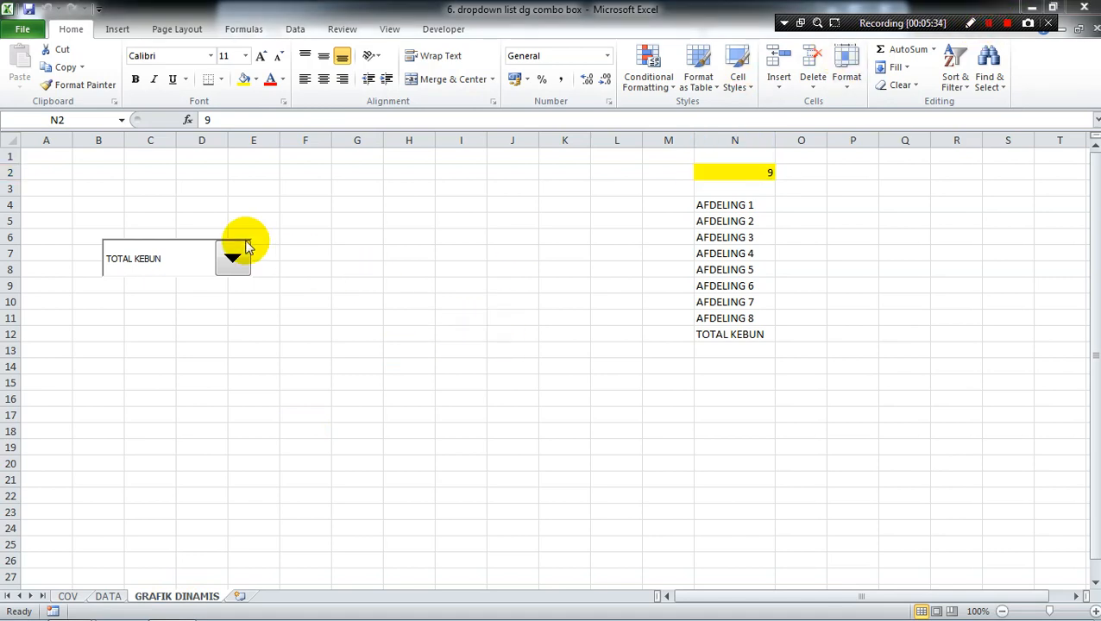
Step: Move the combo box up so it spans roughly B5 to E7, and deselect it
{"action": "left_click", "coordinate": [214, 242]}
{"action": "right_click", "coordinate": [215, 247]}
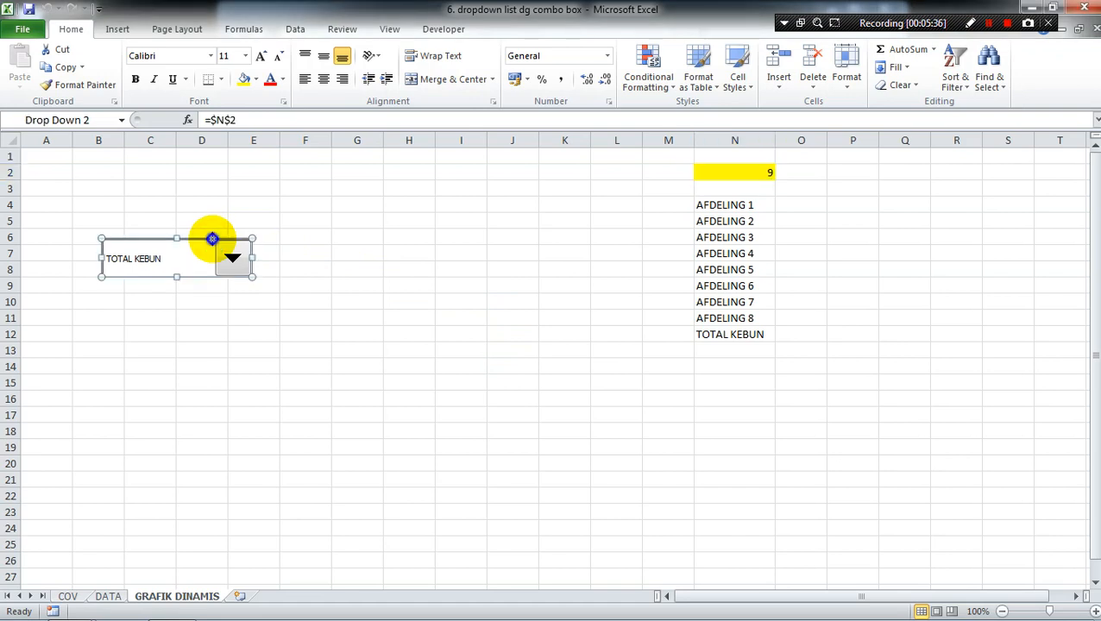
{"action": "left_click", "coordinate": [210, 240]}
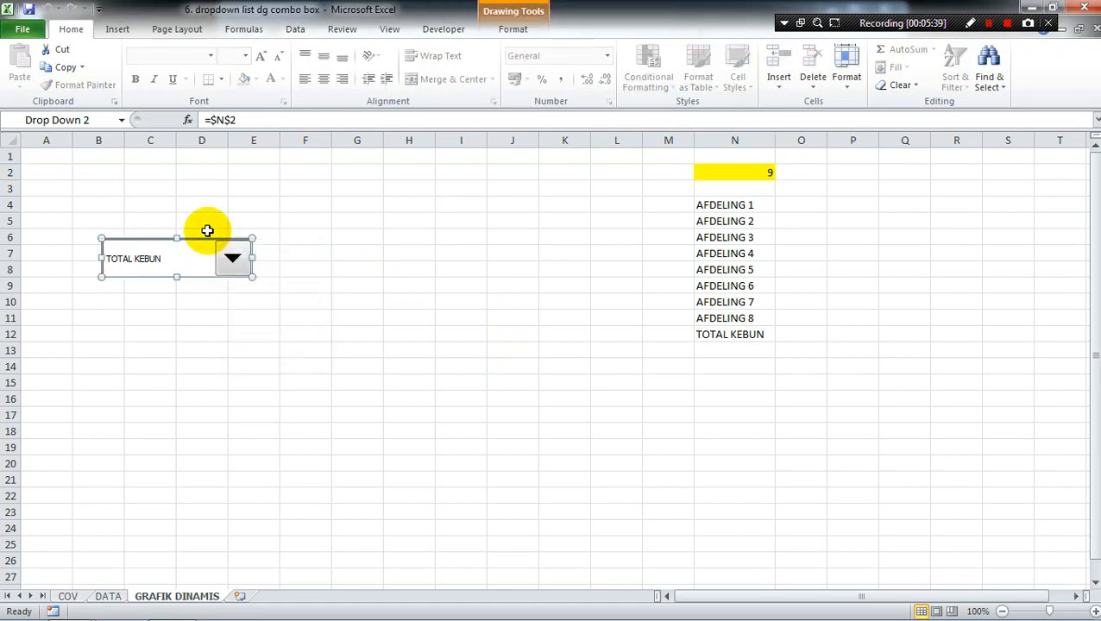
{"action": "left_click_drag", "start_coordinate": [213, 241], "coordinate": [210, 216]}
{"action": "left_click", "coordinate": [199, 335]}
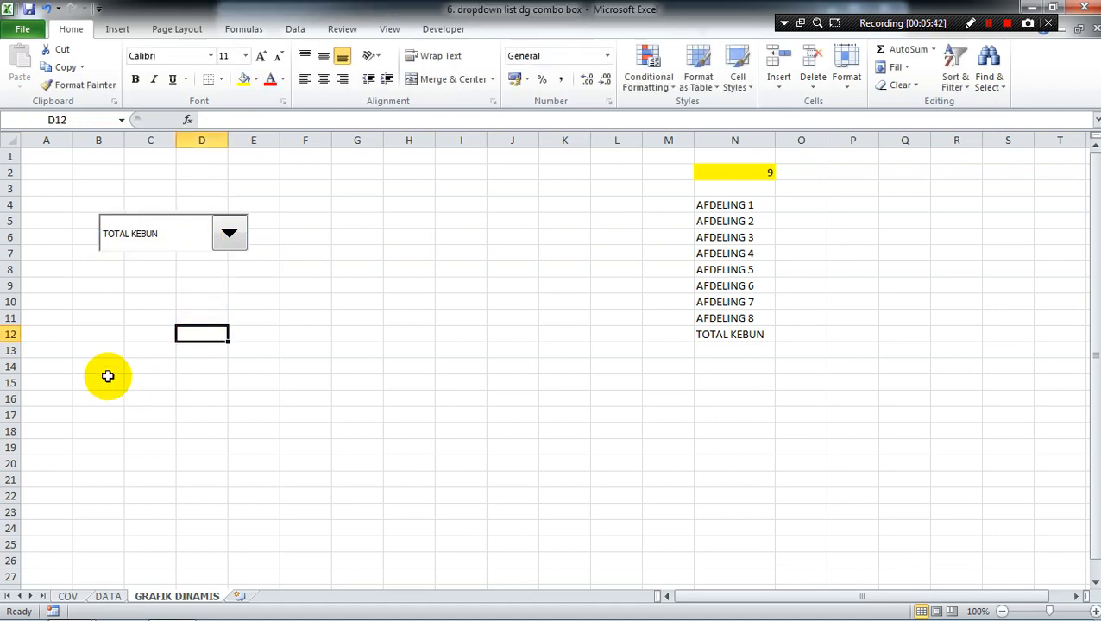
Step: Enter the header URAIAN in B18 of the GRAFIK DINAMIS sheet
{"action": "left_click", "coordinate": [116, 436]}
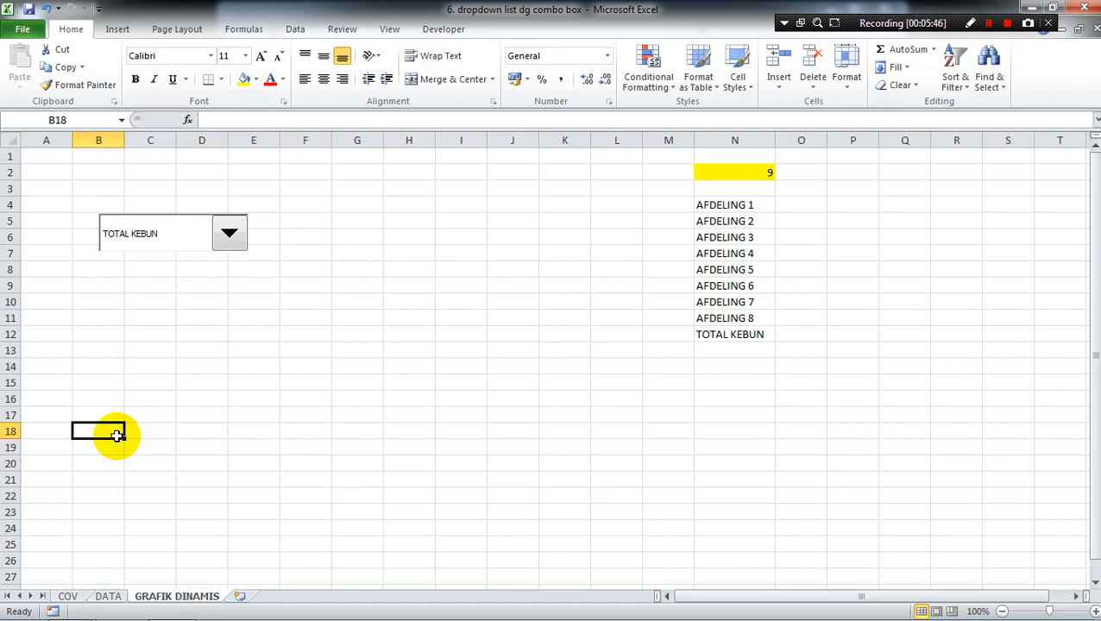
{"action": "type", "text": "URAIAN"}
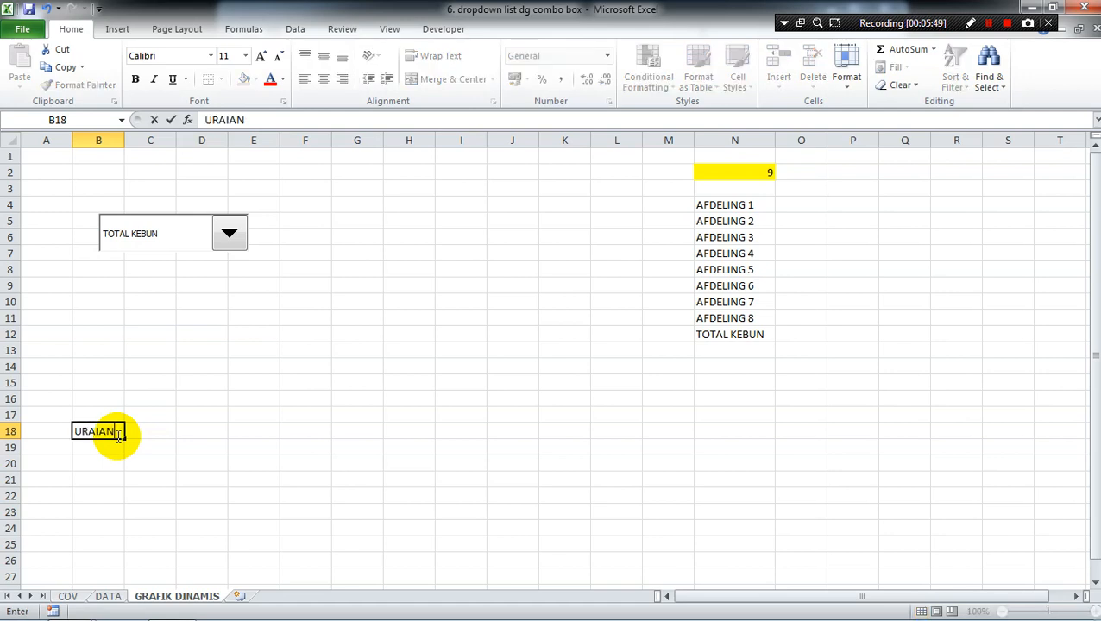
{"action": "key", "text": "Tab"}
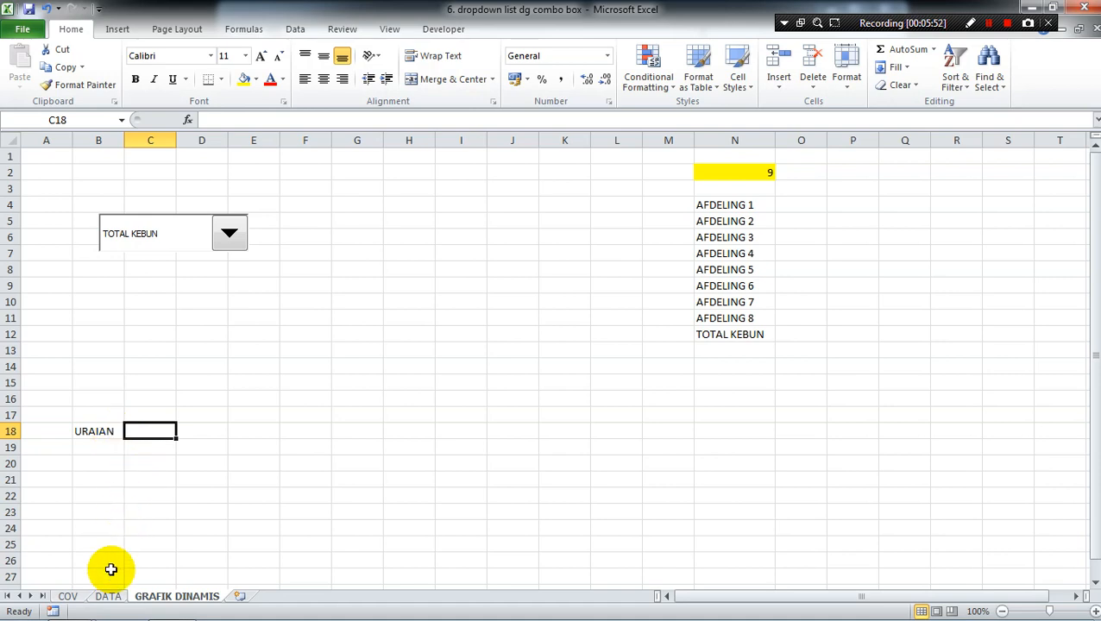
Step: Copy the month headers JAN to DES from C5:N5 of the DATA sheet to C18 of GRAFIK DINAMIS
{"action": "left_click", "coordinate": [108, 596]}
{"action": "left_click", "coordinate": [155, 229]}
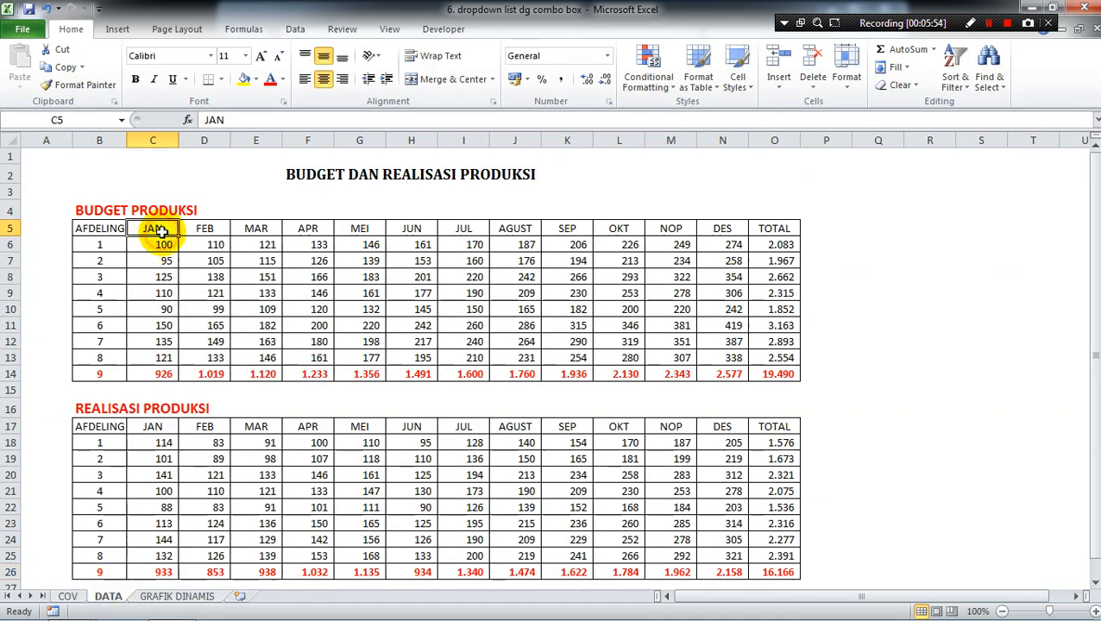
{"action": "key", "text": "shift+Right"}
{"action": "key", "text": "shift+Right"}
{"action": "key", "text": "shift+Right"}
{"action": "key", "text": "shift+Right"}
{"action": "key", "text": "shift+Right"}
{"action": "key", "text": "shift+Right"}
{"action": "key", "text": "shift+Right"}
{"action": "key", "text": "shift+Right"}
{"action": "key", "text": "shift+Right"}
{"action": "key", "text": "shift+Right"}
{"action": "key", "text": "shift+Right"}
{"action": "key", "text": "ctrl+c"}
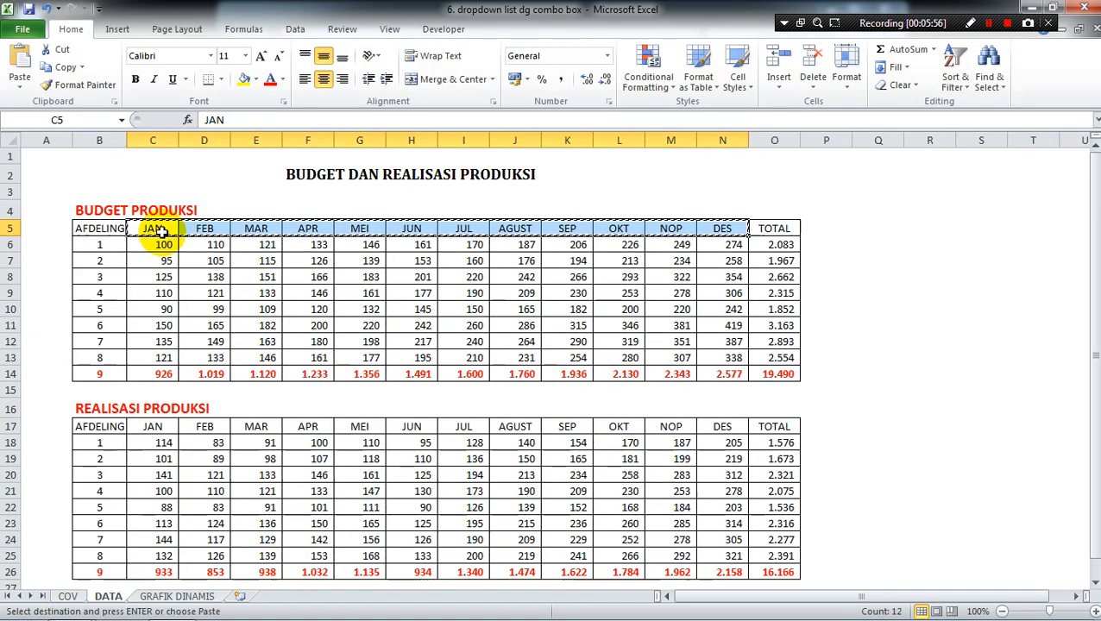
{"action": "left_click", "coordinate": [166, 597]}
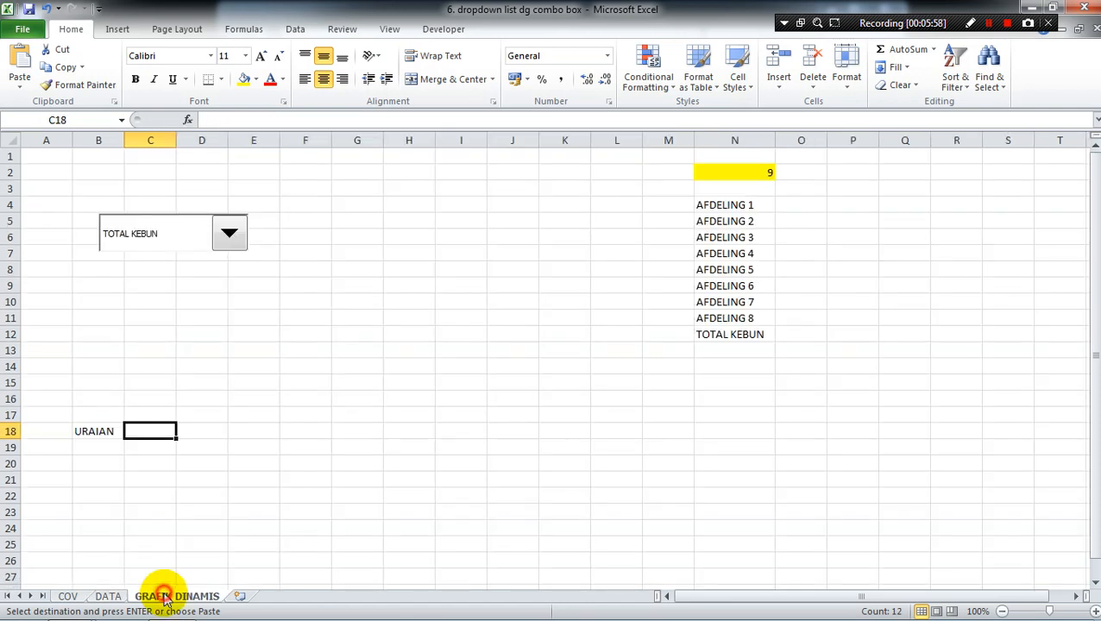
{"action": "key", "text": "ctrl+v"}
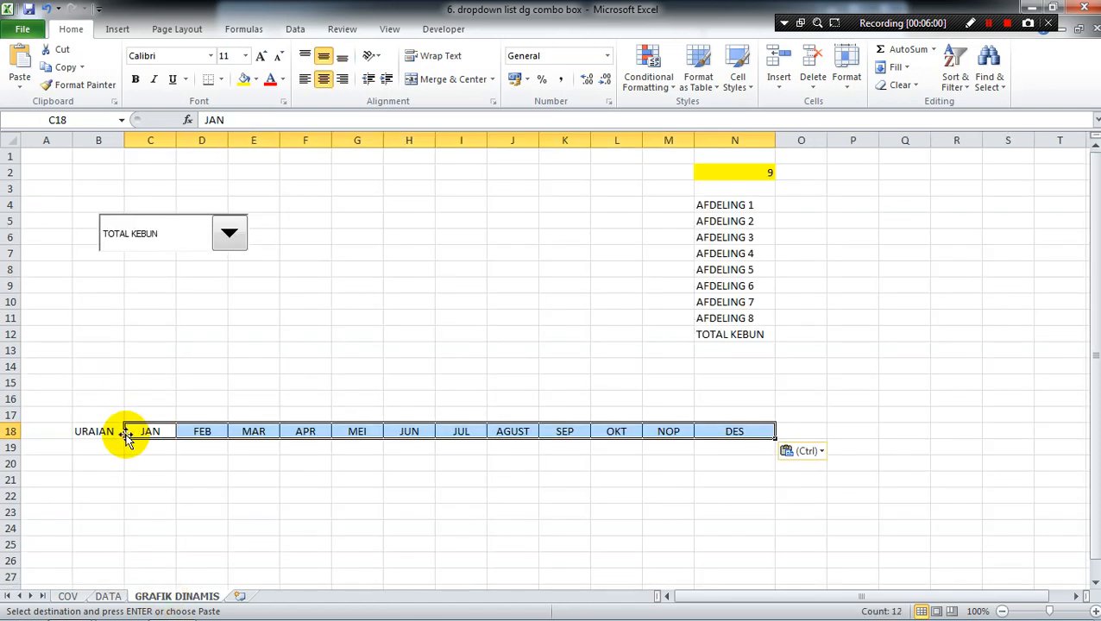
Step: Undo the paste of the month headers in row 18
{"action": "left_click", "coordinate": [121, 433]}
{"action": "key", "text": "Right"}
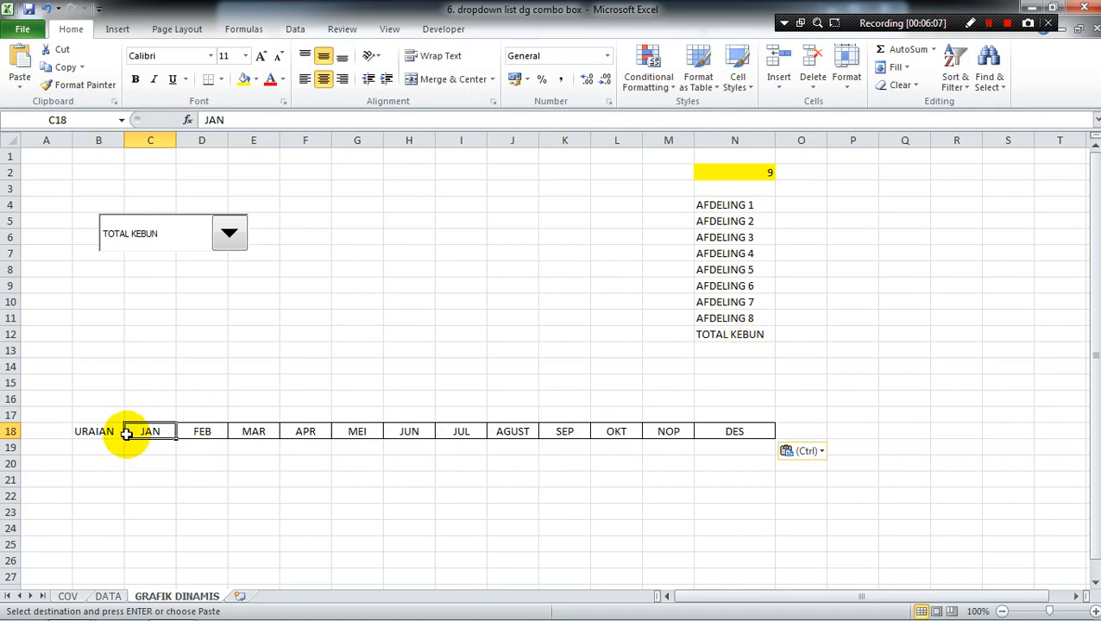
{"action": "left_click", "coordinate": [670, 141]}
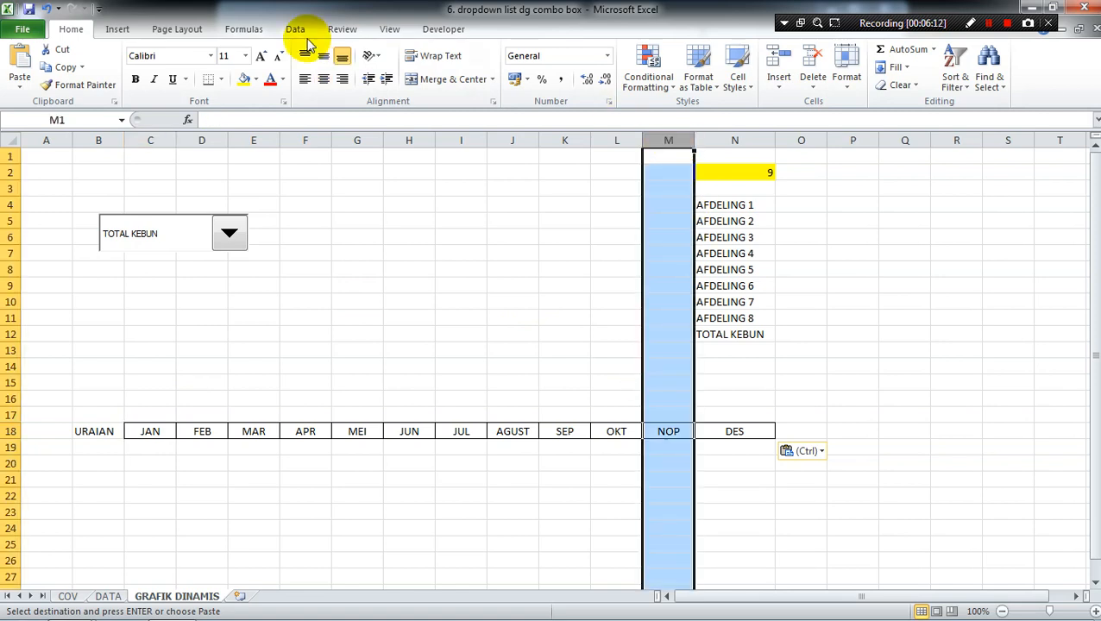
{"action": "left_click", "coordinate": [47, 10]}
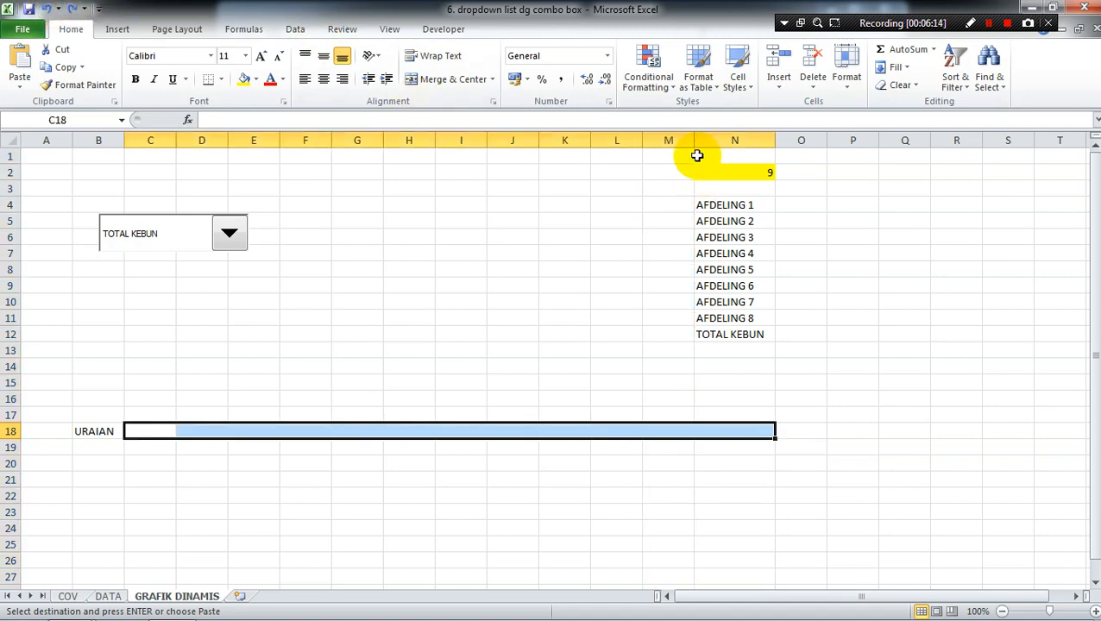
Step: Insert four empty columns at column M to shift the linked cell and the AFDELING list away from the table area
{"action": "left_click", "coordinate": [680, 140]}
{"action": "right_click", "coordinate": [674, 140]}
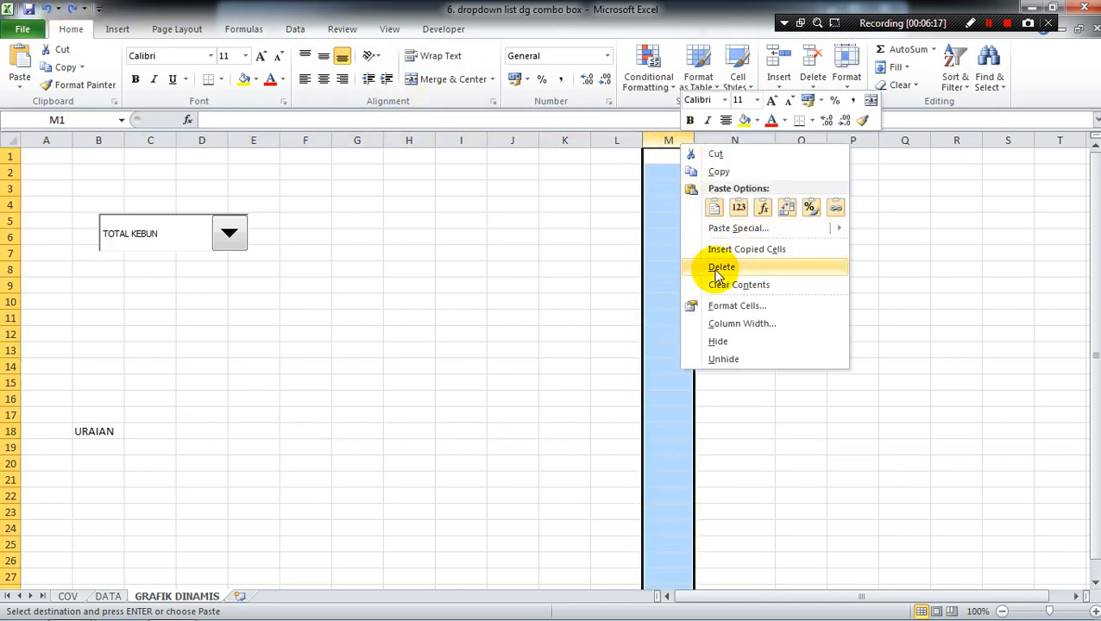
{"action": "left_click", "coordinate": [627, 267]}
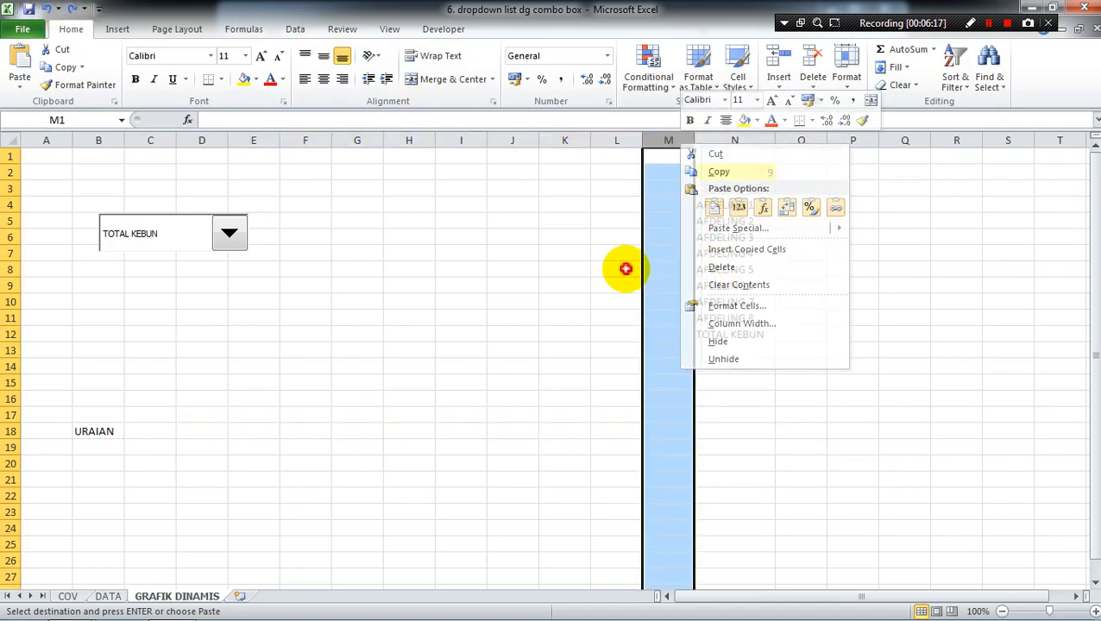
{"action": "left_click", "coordinate": [663, 139]}
{"action": "right_click", "coordinate": [665, 141]}
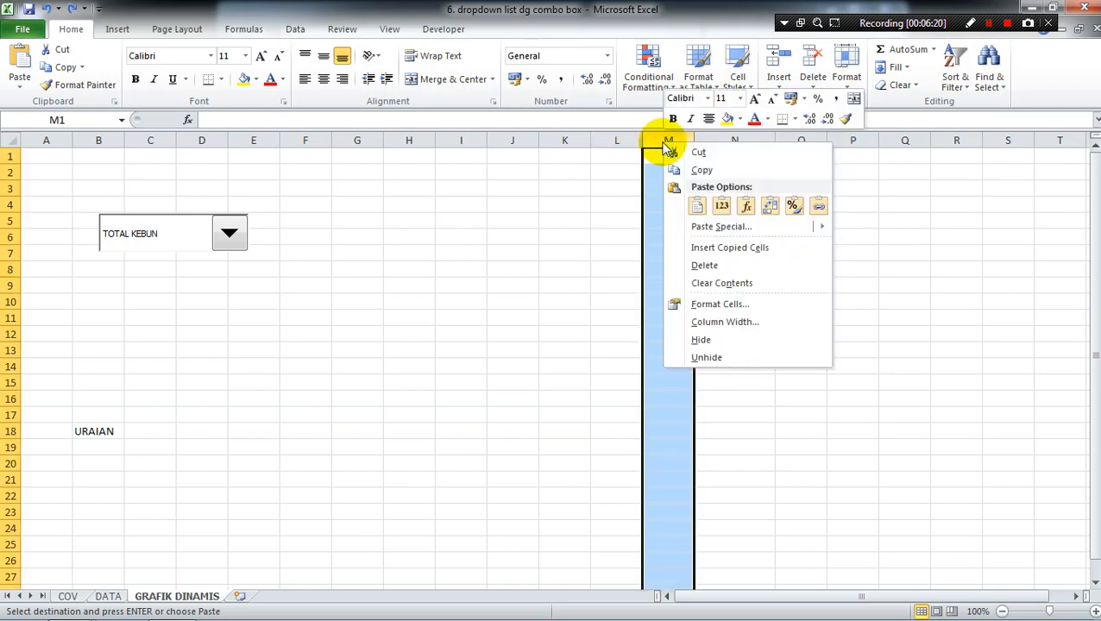
{"action": "key", "text": "Escape"}
{"action": "key", "text": "Escape"}
{"action": "right_click", "coordinate": [663, 140]}
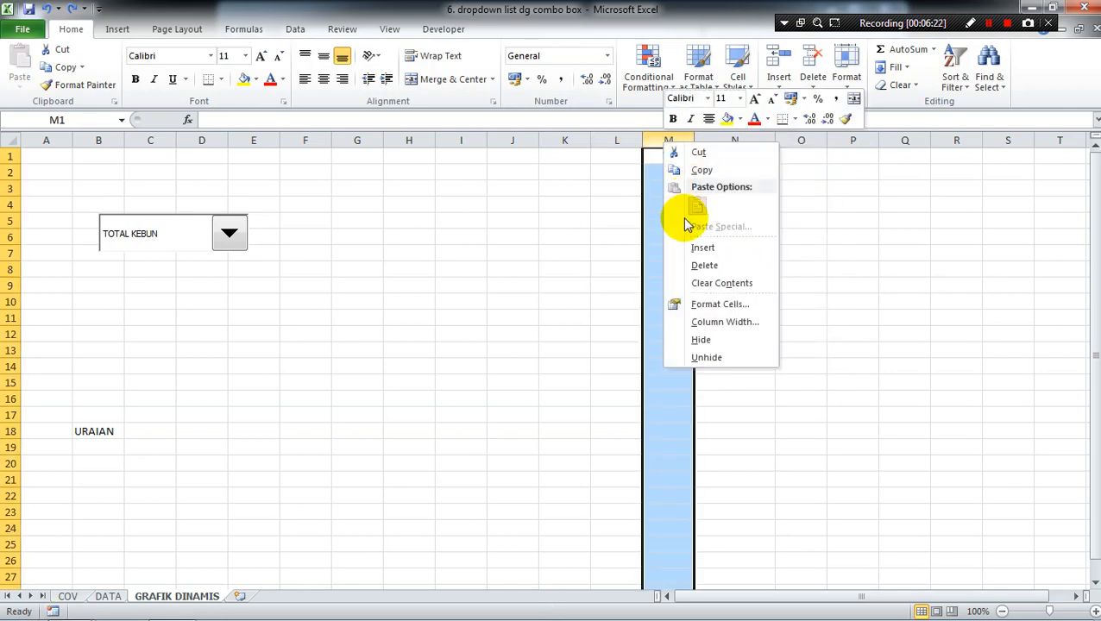
{"action": "left_click", "coordinate": [687, 244]}
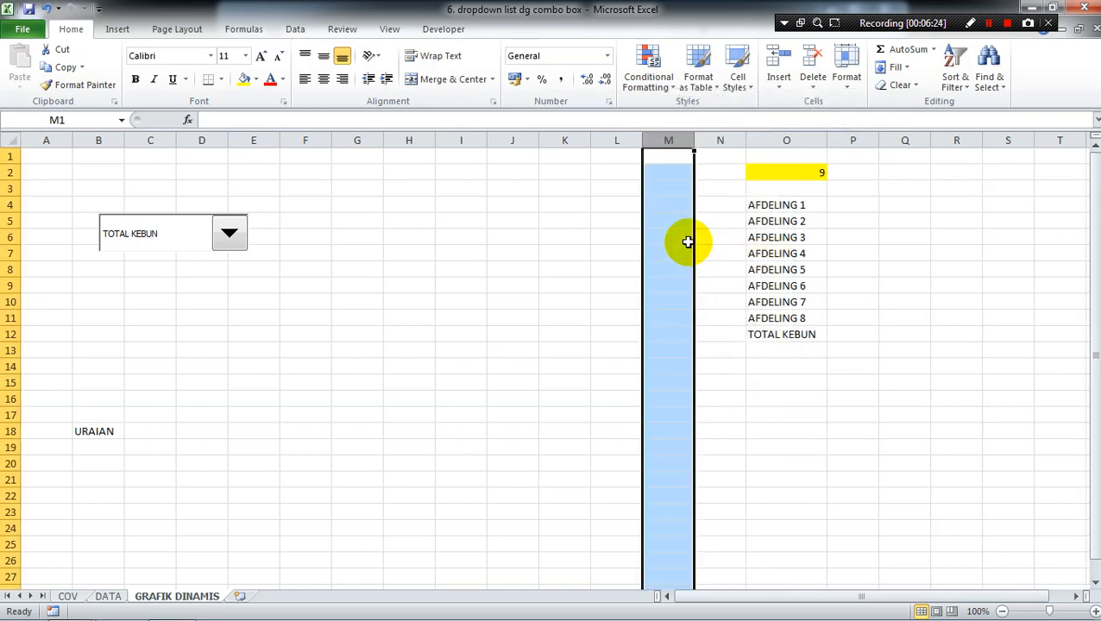
{"action": "key", "text": "F4"}
{"action": "key", "text": "F4"}
{"action": "key", "text": "F4"}
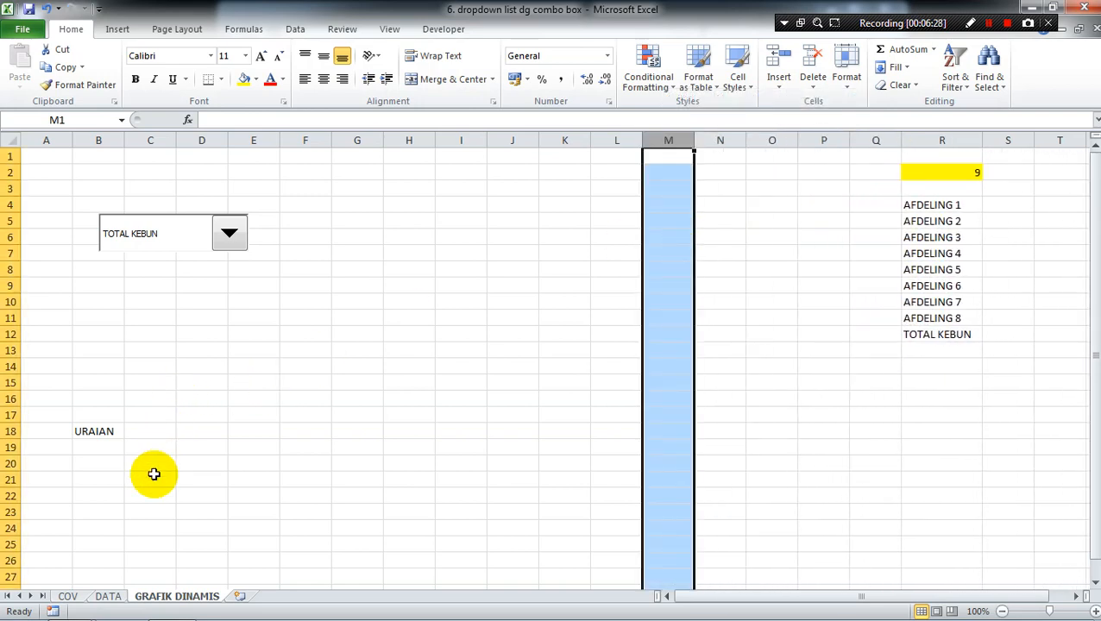
Step: Enter JAN in C18 of GRAFIK DINAMIS and autofill the month headers across to DES in N18
{"action": "left_click", "coordinate": [111, 594]}
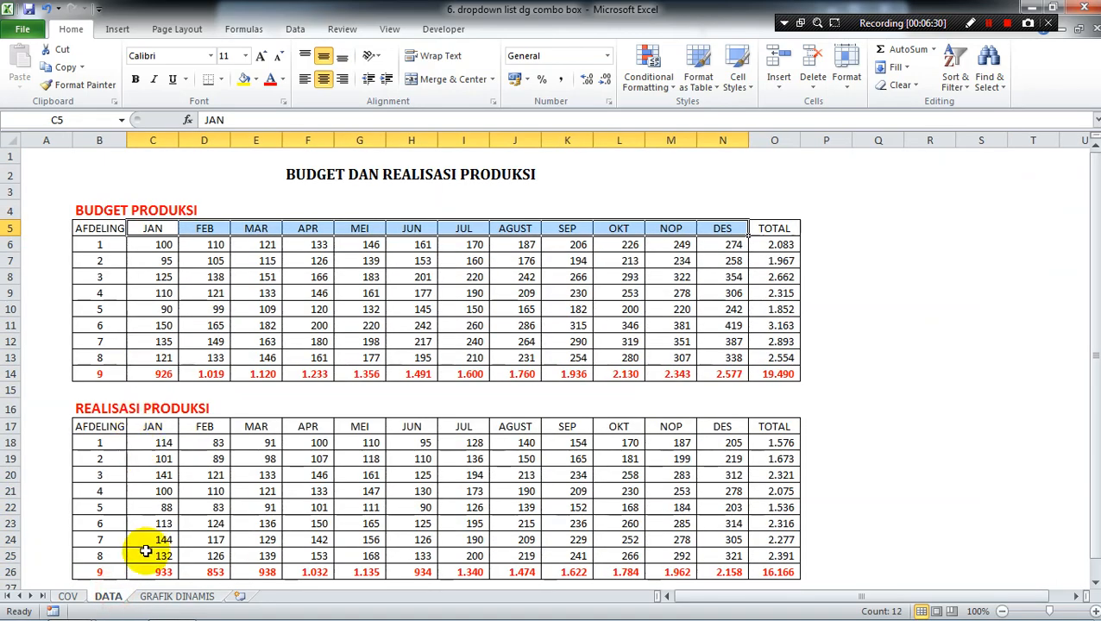
{"action": "left_click", "coordinate": [160, 600]}
{"action": "left_click", "coordinate": [142, 431]}
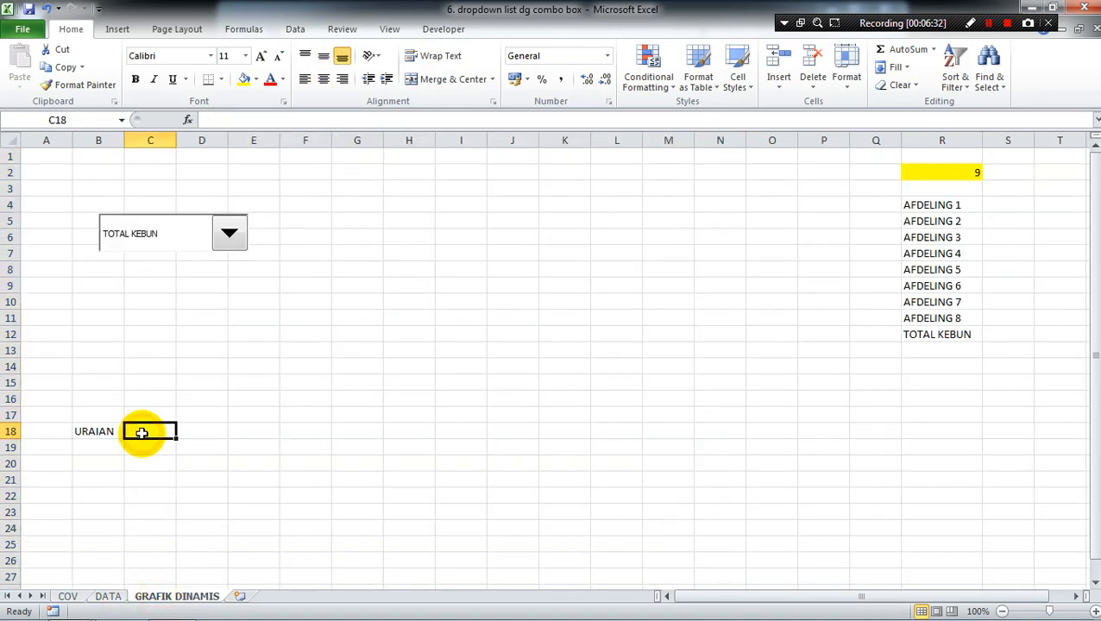
{"action": "type", "text": "JAN"}
{"action": "left_click", "coordinate": [179, 399]}
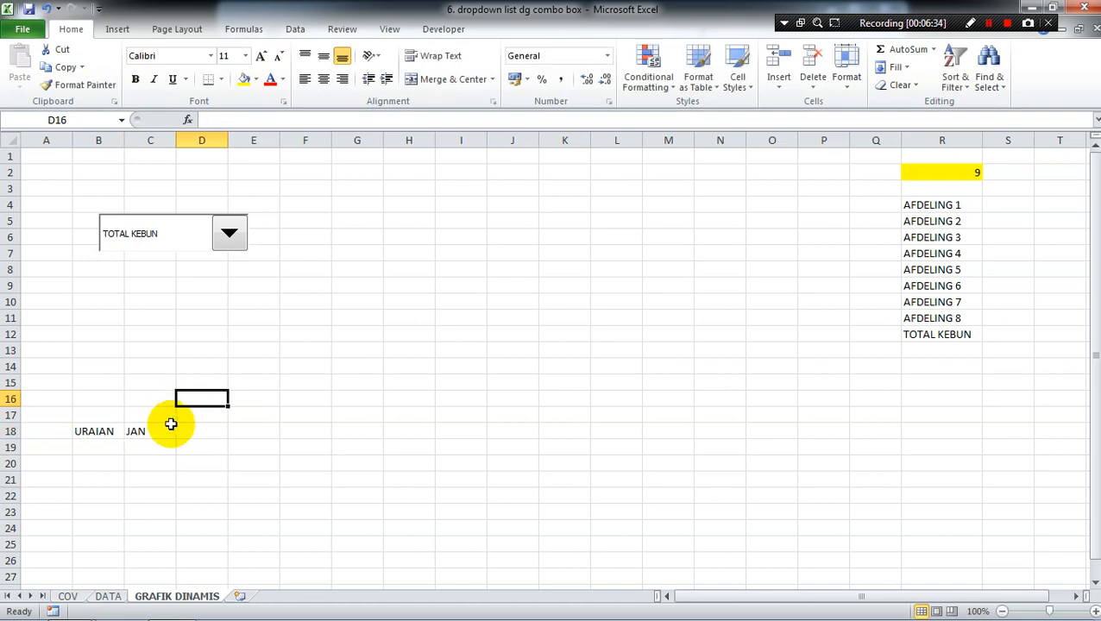
{"action": "left_click", "coordinate": [167, 430]}
{"action": "left_click_drag", "start_coordinate": [175, 437], "coordinate": [756, 422]}
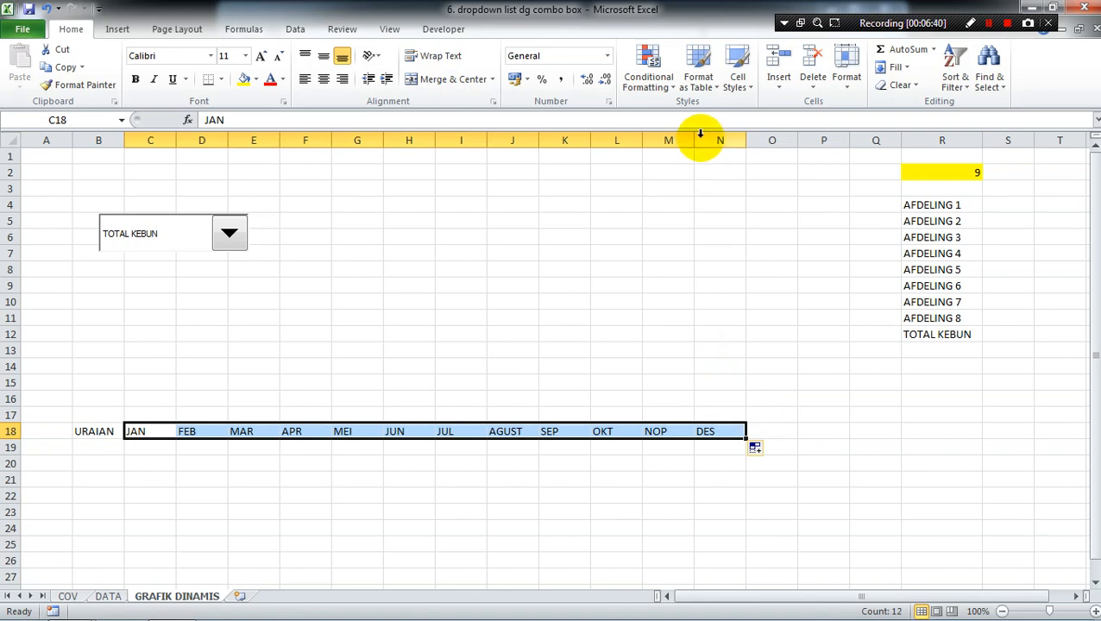
Step: Autofit columns C to N, and then widen them all slightly to one equal width
{"action": "left_click_drag", "start_coordinate": [704, 138], "coordinate": [175, 138]}
{"action": "double_click", "coordinate": [176, 138]}
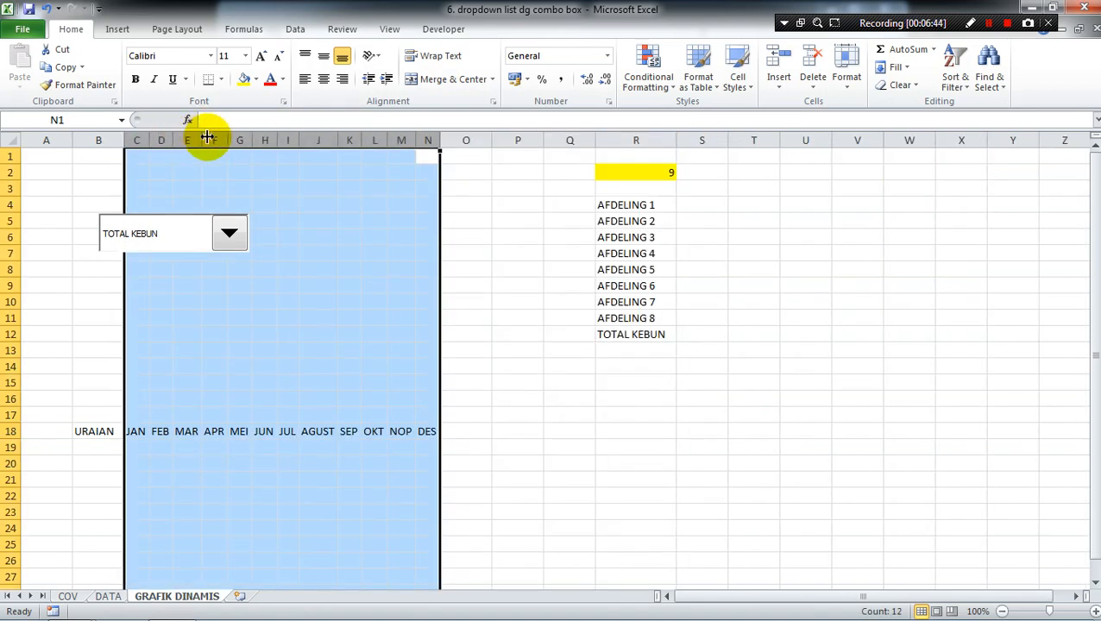
{"action": "left_click_drag", "start_coordinate": [275, 136], "coordinate": [287, 135]}
Step: Enter the row labels BUDGET in B19 and REAL in B20 under the URAIAN header
{"action": "left_click", "coordinate": [88, 439]}
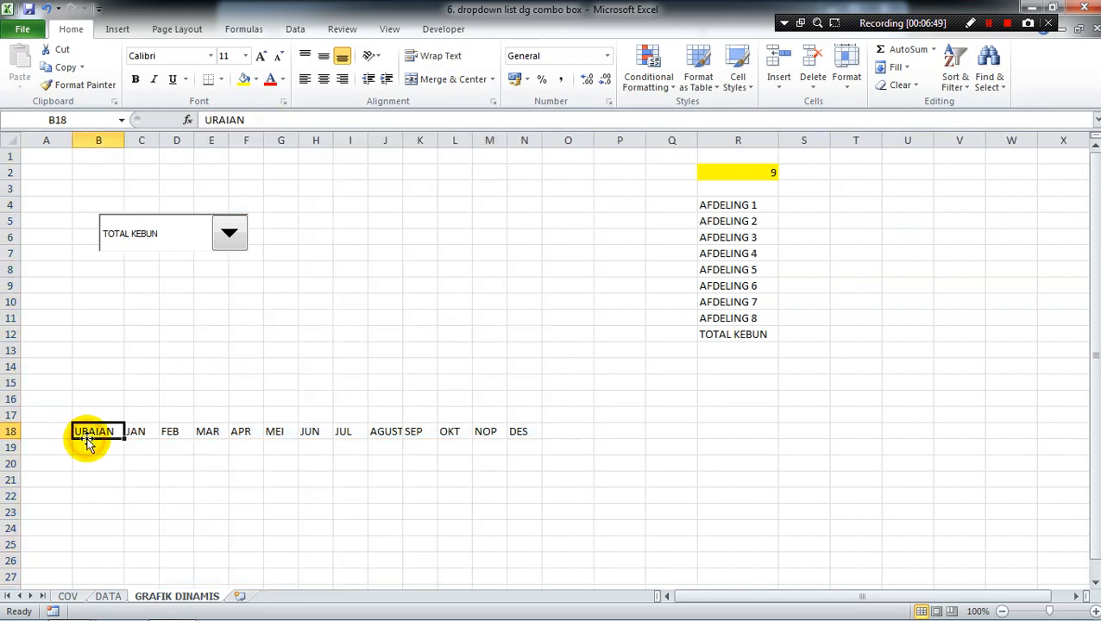
{"action": "left_click", "coordinate": [86, 442]}
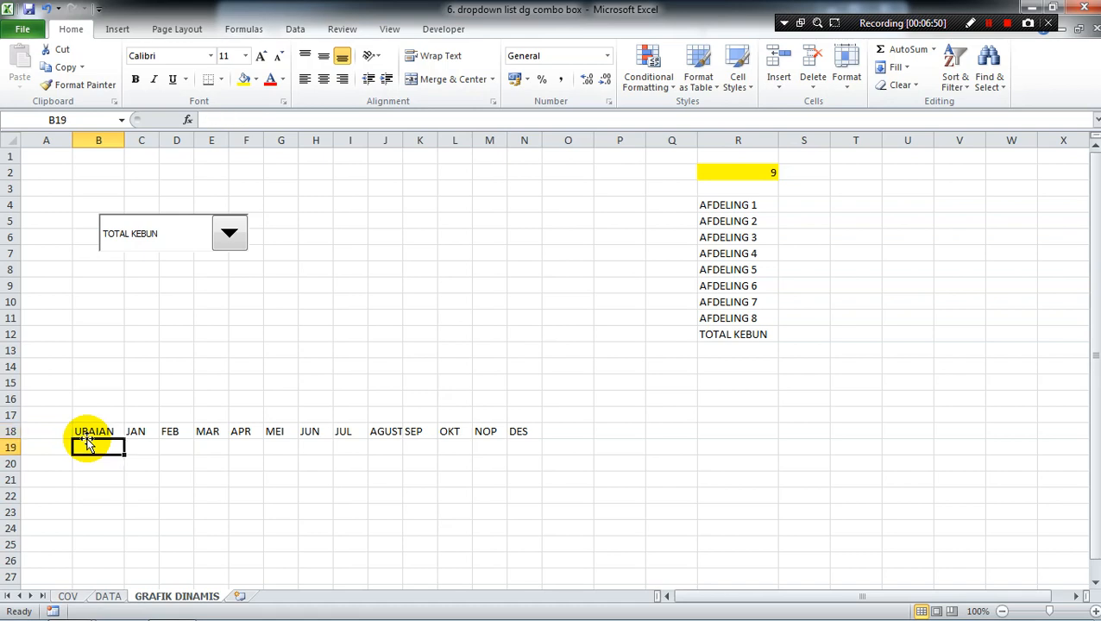
{"action": "type", "text": "BUDGET"}
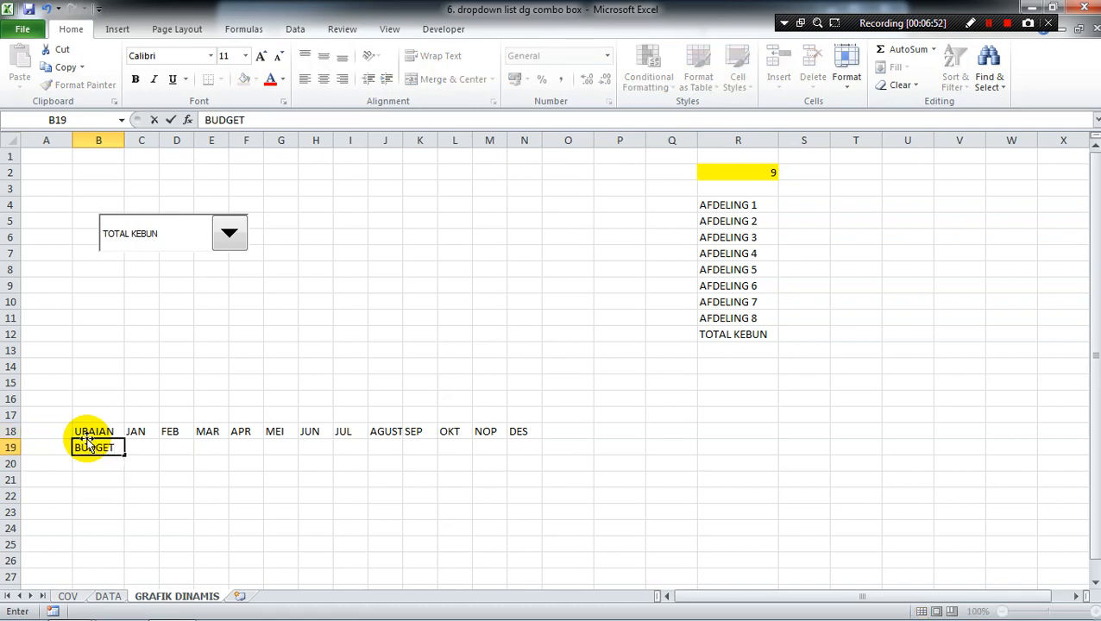
{"action": "key", "text": "Return"}
{"action": "type", "text": "R"}
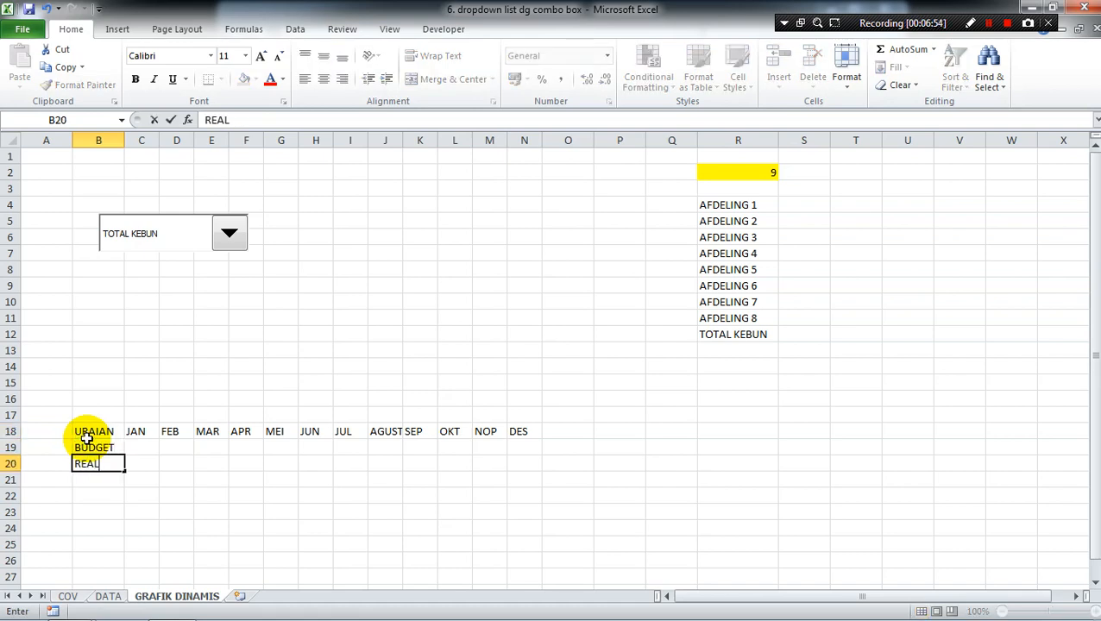
{"action": "type", "text": "EAL"}
{"action": "key", "text": "Return"}
Step: Centre the contents of the table B18:N20 and apply all borders to it
{"action": "key", "text": "Up"}
{"action": "key", "text": "Up"}
{"action": "key", "text": "Up"}
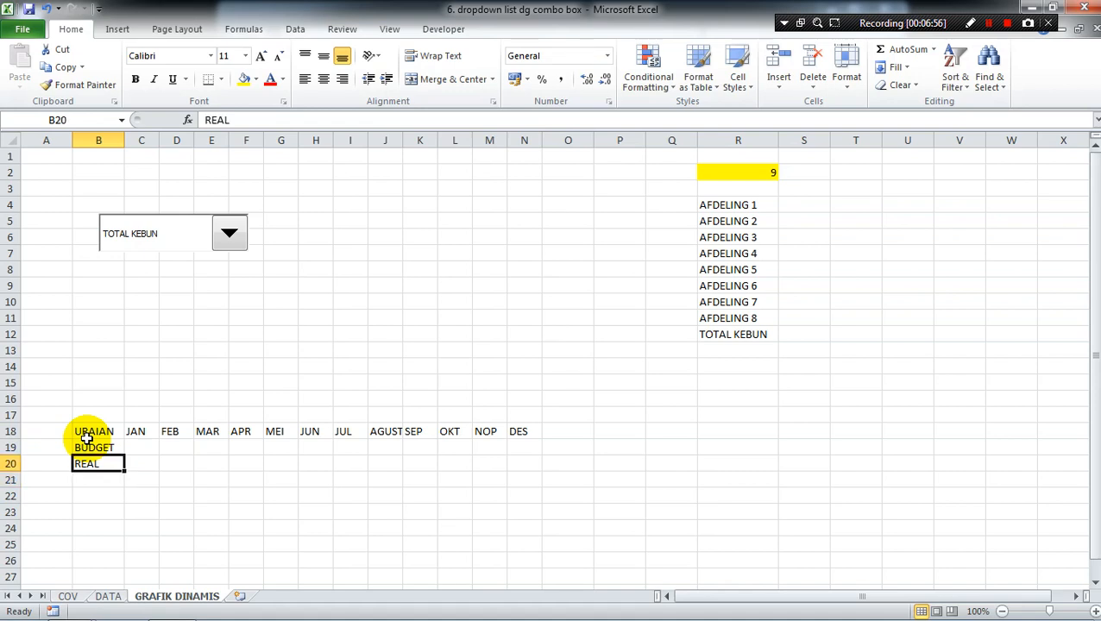
{"action": "key", "text": "shift+Down"}
{"action": "key", "text": "shift+Down"}
{"action": "key", "text": "shift+Right"}
{"action": "key", "text": "shift+Right"}
{"action": "key", "text": "shift+Right"}
{"action": "key", "text": "shift+Right"}
{"action": "key", "text": "shift+Right"}
{"action": "key", "text": "shift+Right"}
{"action": "key", "text": "shift+Right"}
{"action": "key", "text": "shift+Right"}
{"action": "key", "text": "shift+Right"}
{"action": "key", "text": "shift+Right"}
{"action": "key", "text": "shift+Right"}
{"action": "key", "text": "shift+Right"}
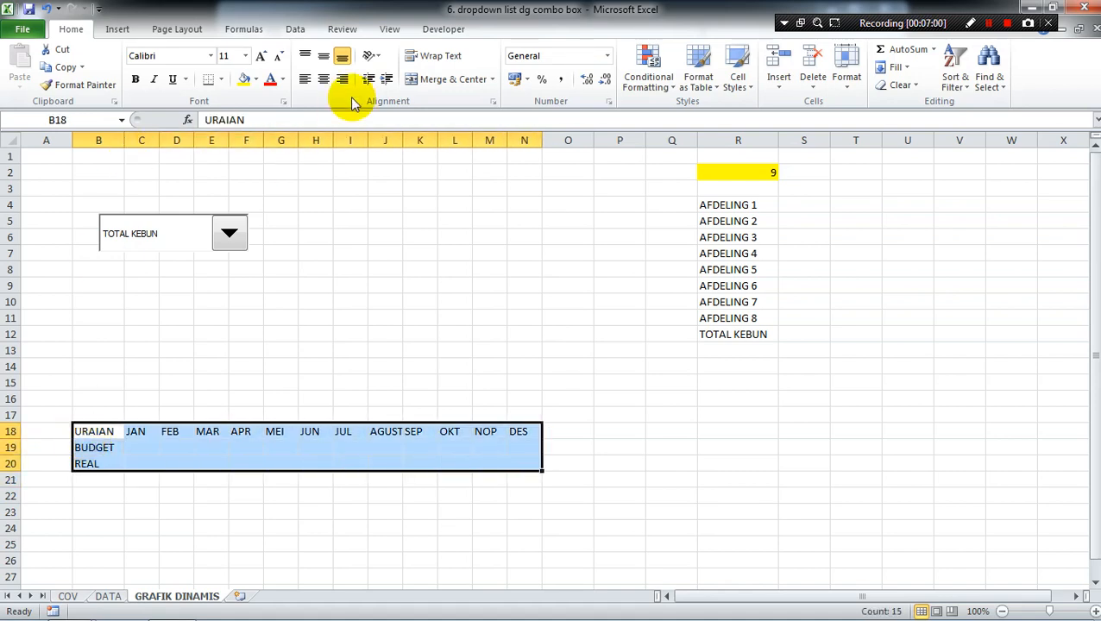
{"action": "left_click", "coordinate": [323, 79]}
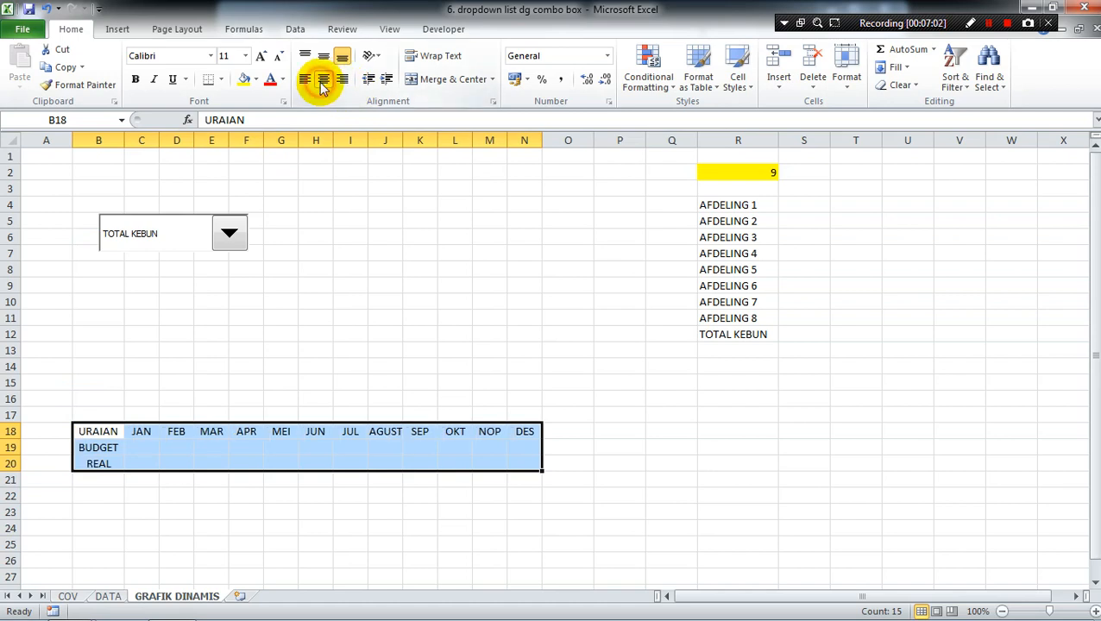
{"action": "left_click", "coordinate": [221, 79]}
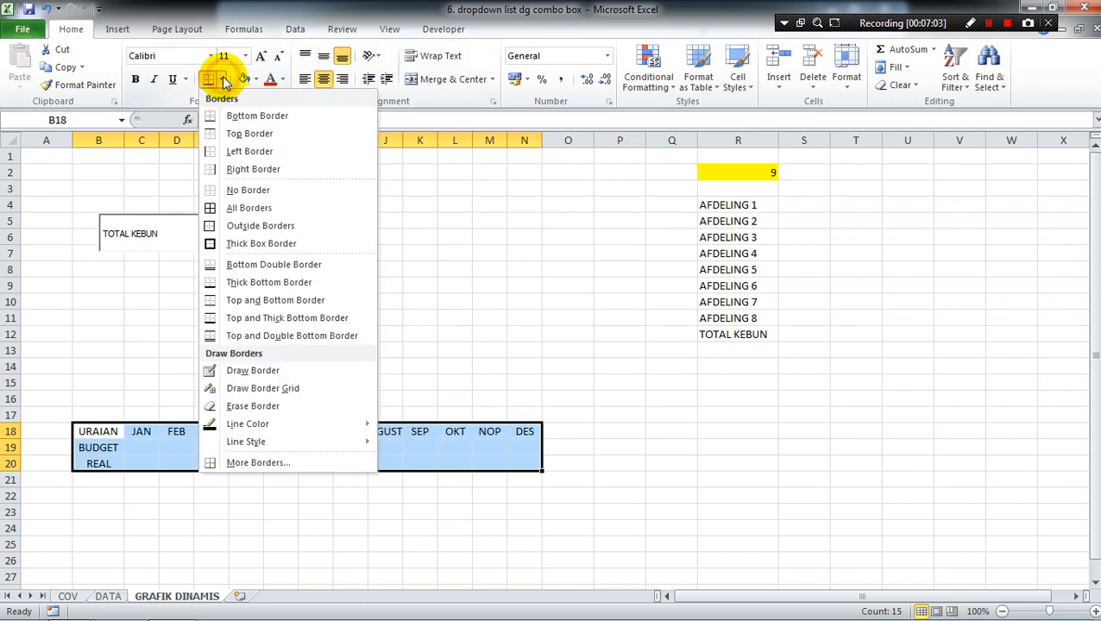
{"action": "left_click", "coordinate": [220, 209]}
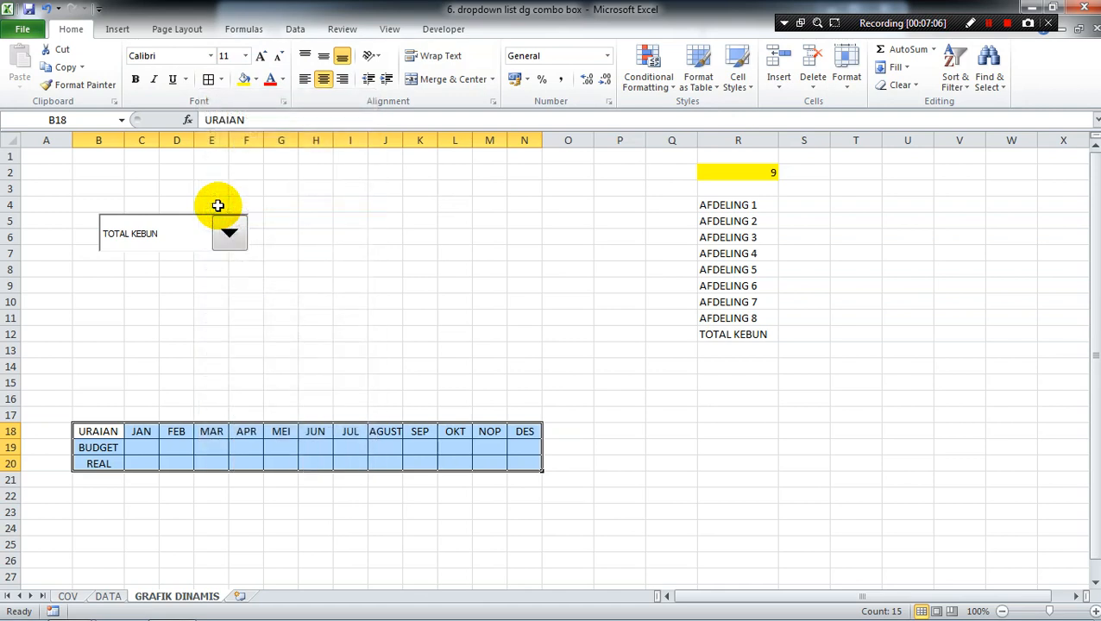
Step: Choose AFDELING 7 and then AFDELING 1 in the combo box, checking the linked number in R2
{"action": "left_click", "coordinate": [115, 445]}
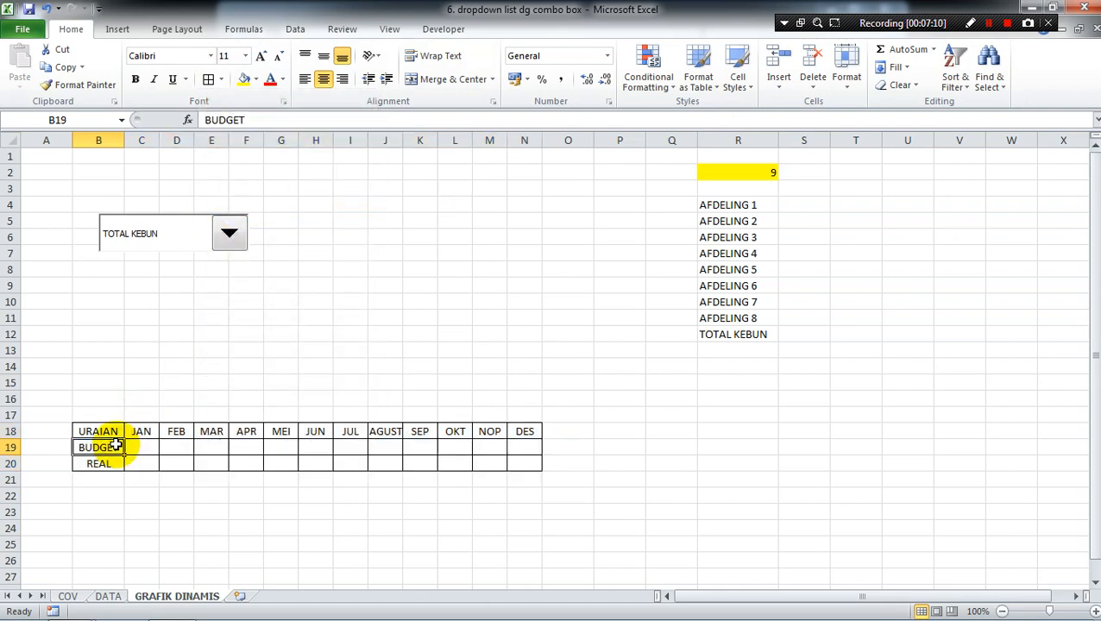
{"action": "left_click", "coordinate": [711, 173]}
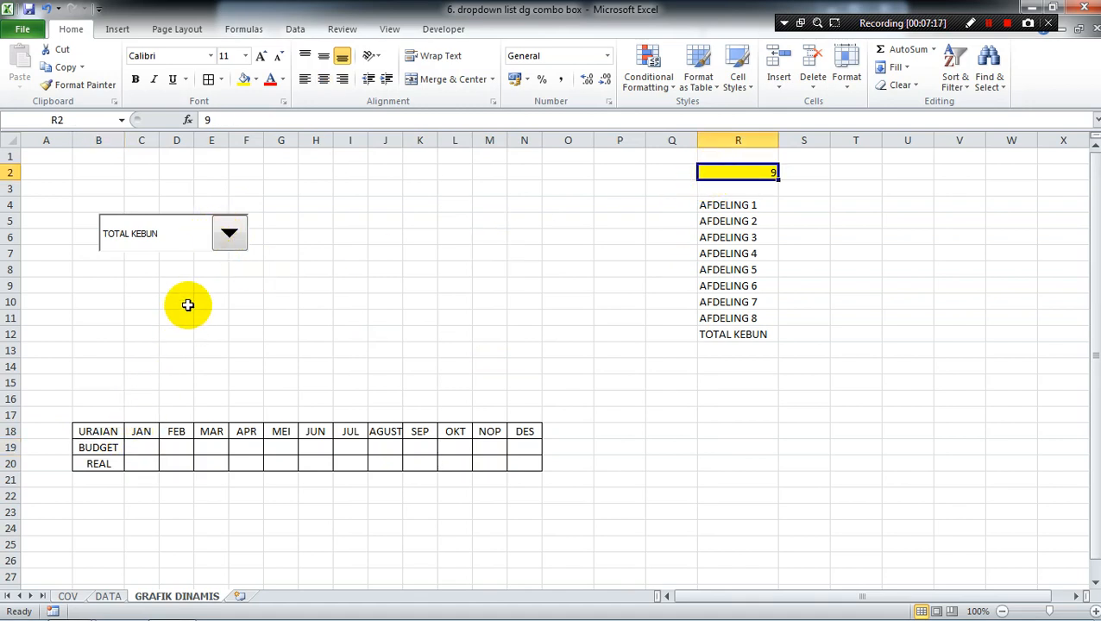
{"action": "left_click", "coordinate": [229, 241]}
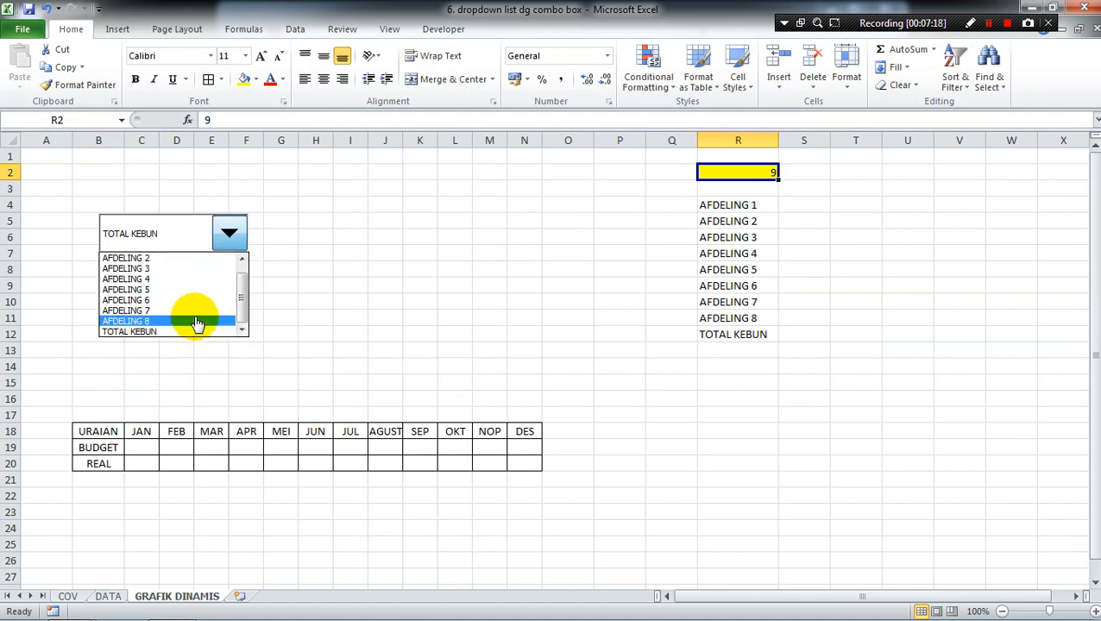
{"action": "left_click", "coordinate": [196, 311]}
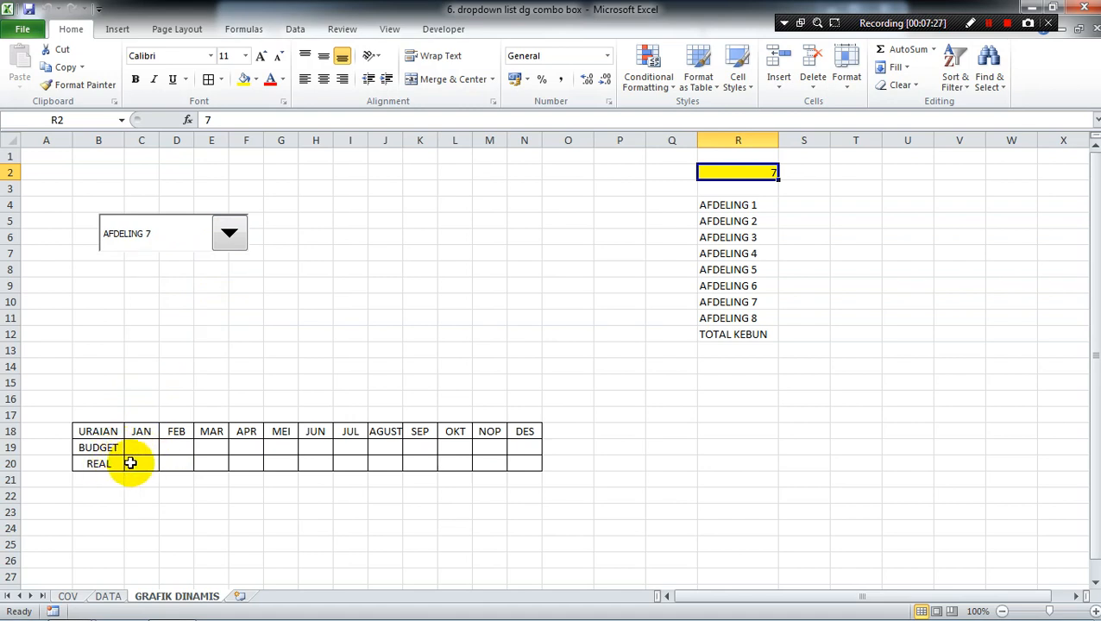
{"action": "left_click", "coordinate": [230, 233]}
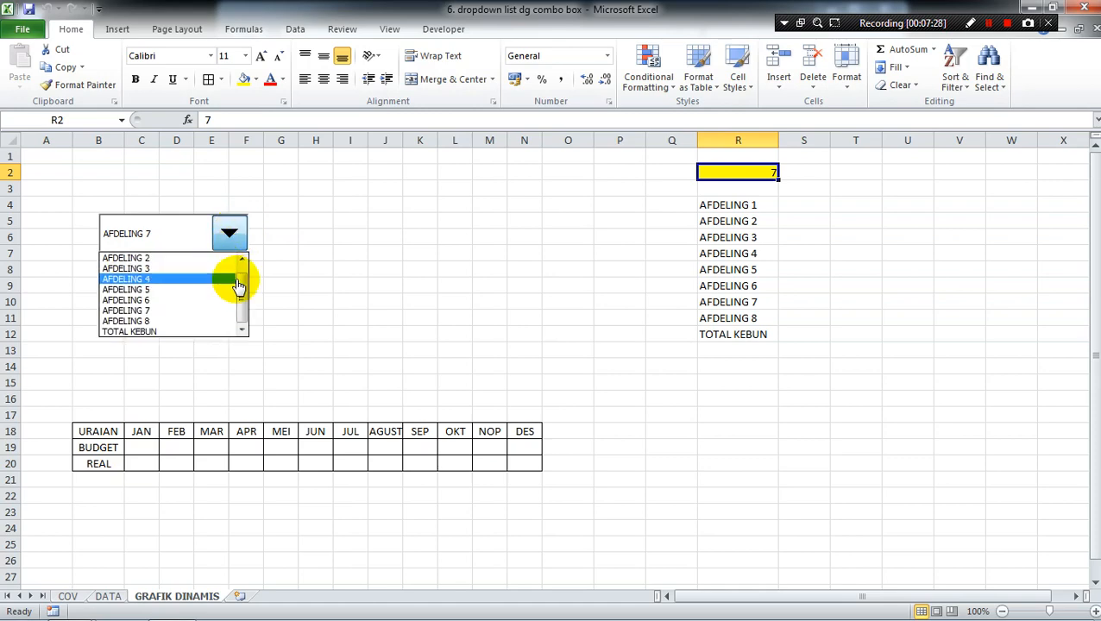
{"action": "left_click", "coordinate": [216, 258]}
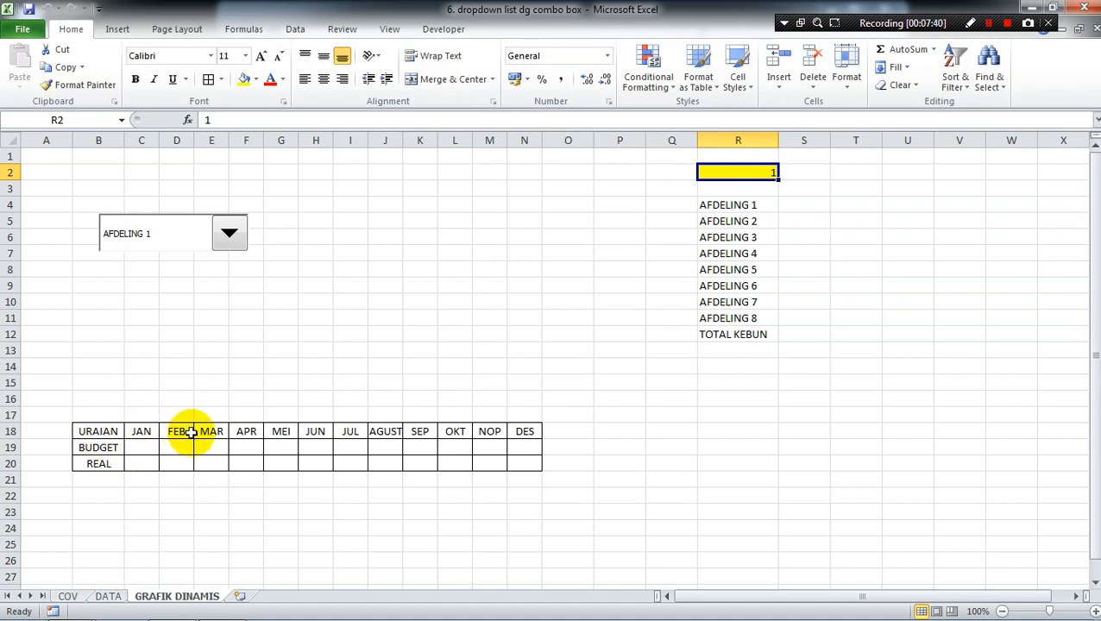
Step: Start a SUMIF formula in C19 with the BUDGET PRODUKSI AFDELING numbers, DATA!$B$6:$B$14, as the absolute criteria range
{"action": "left_click", "coordinate": [150, 447]}
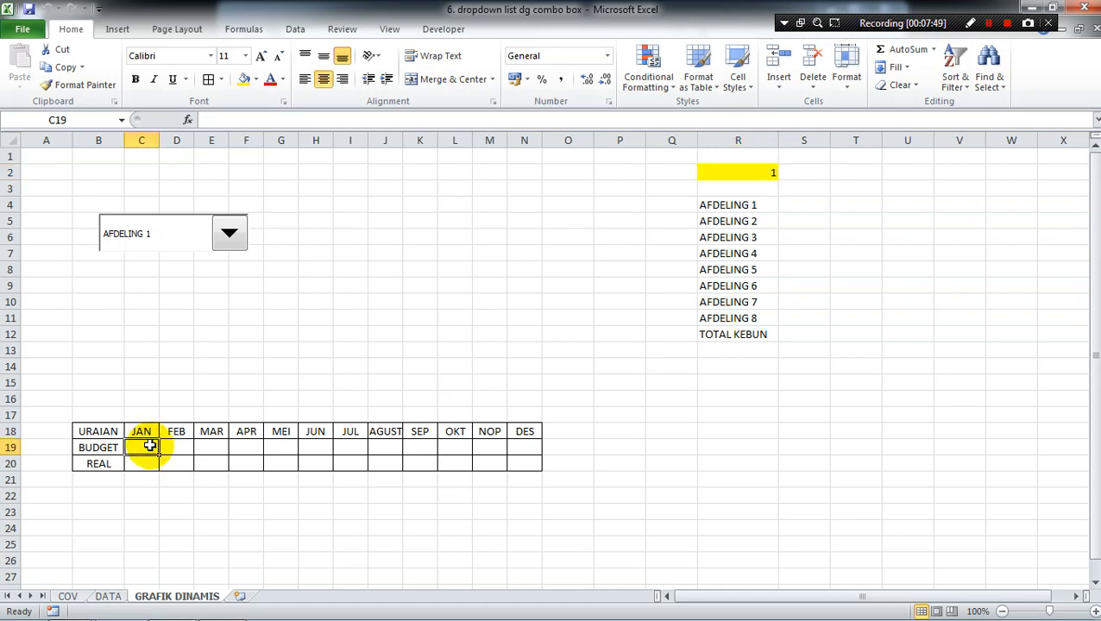
{"action": "type", "text": "=SUMIF"}
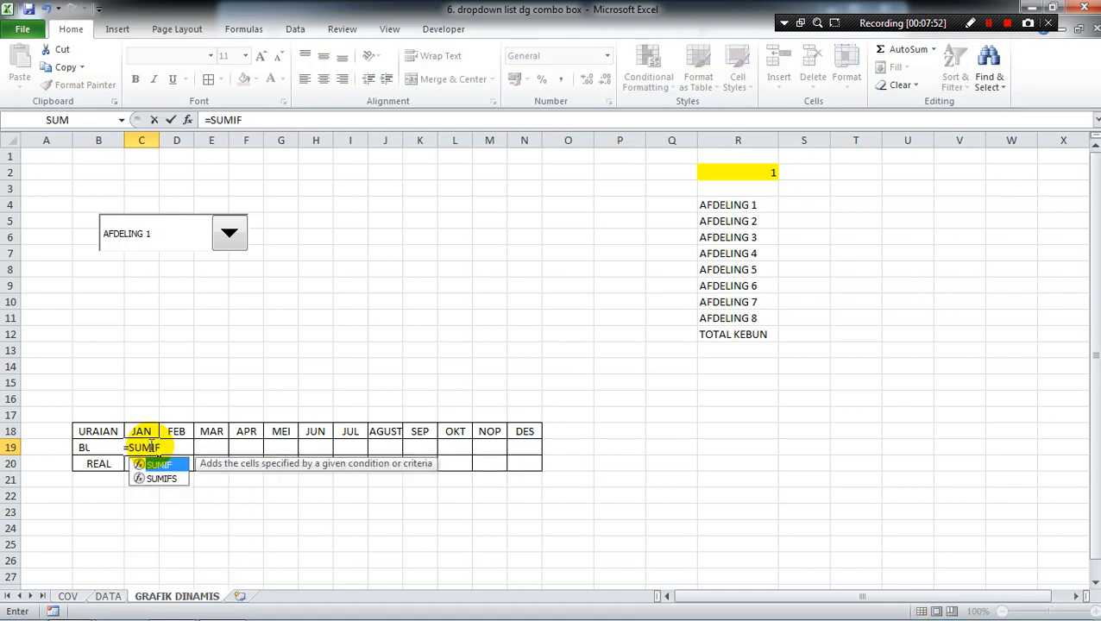
{"action": "type", "text": "("}
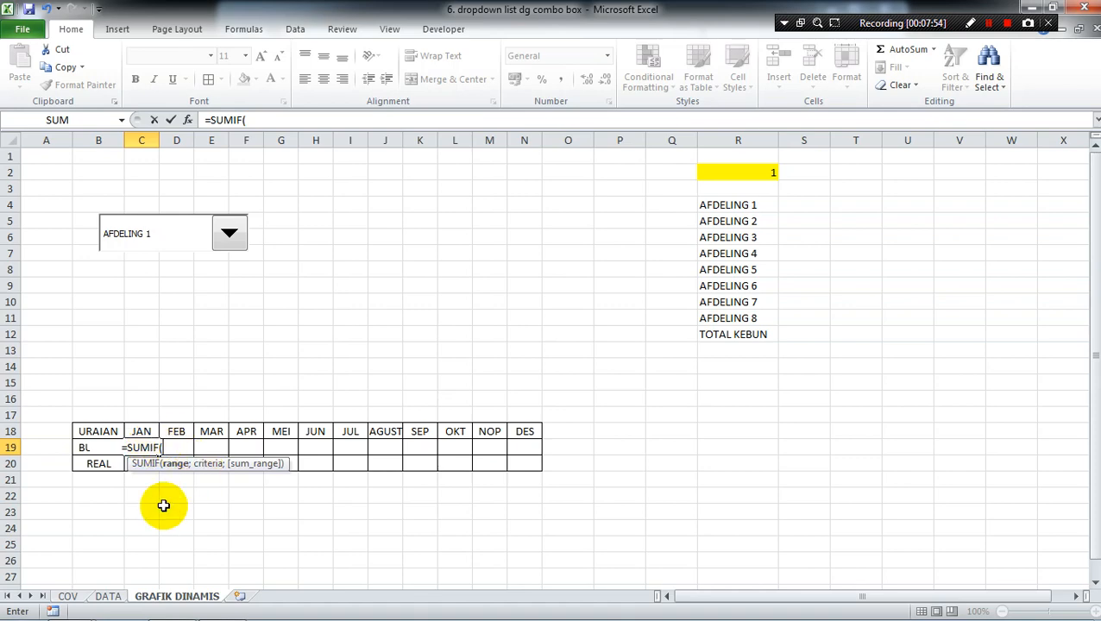
{"action": "left_click", "coordinate": [110, 598]}
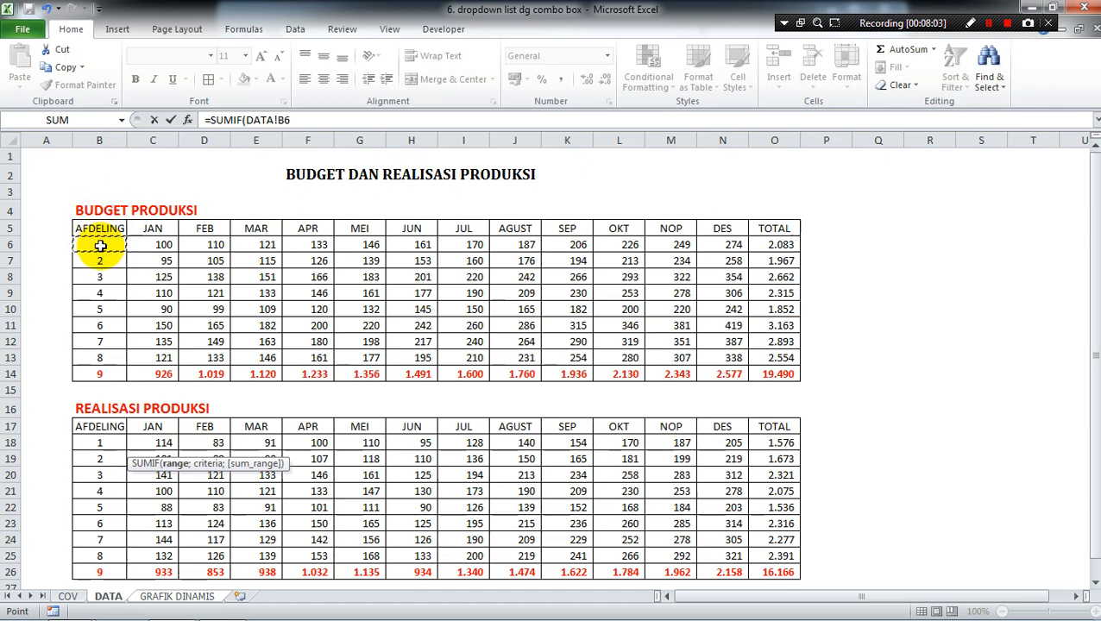
{"action": "key", "text": "shift+Down"}
{"action": "key", "text": "shift+Down"}
{"action": "key", "text": "shift+Down"}
{"action": "key", "text": "shift+Down"}
{"action": "key", "text": "shift+Down"}
{"action": "key", "text": "shift+Down"}
{"action": "key", "text": "shift+Down"}
{"action": "key", "text": "shift+Down"}
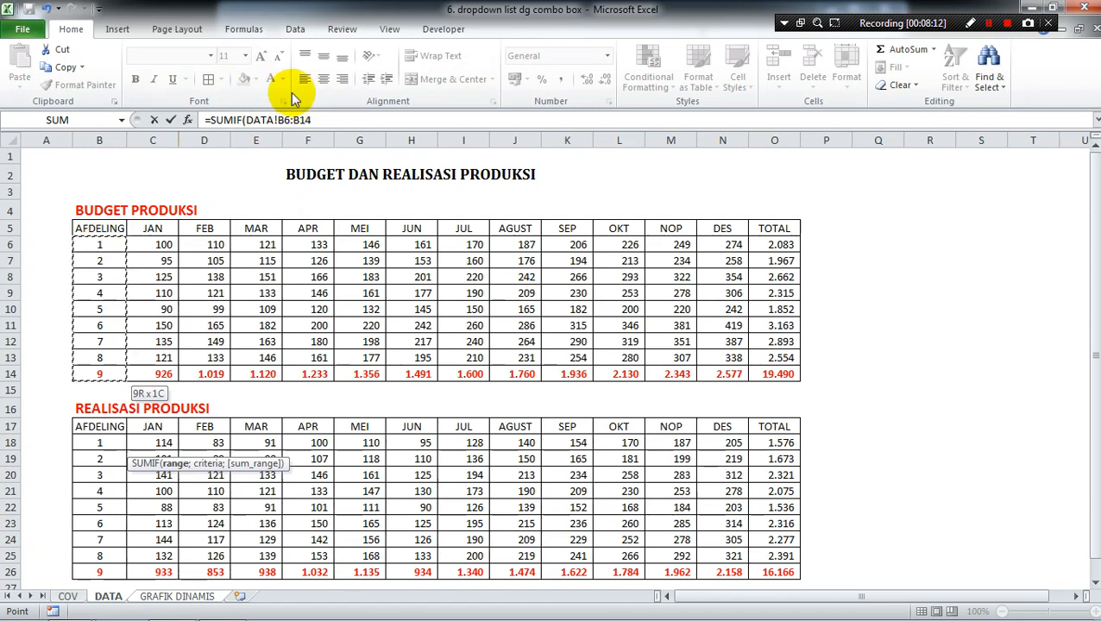
{"action": "key", "text": "F4"}
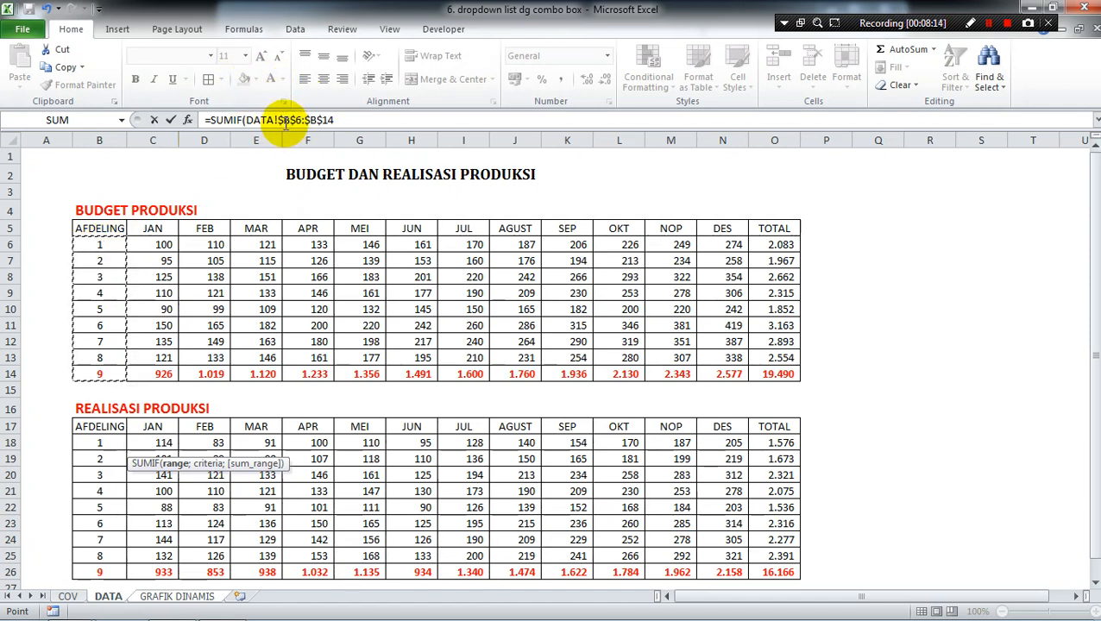
{"action": "left_click", "coordinate": [338, 120]}
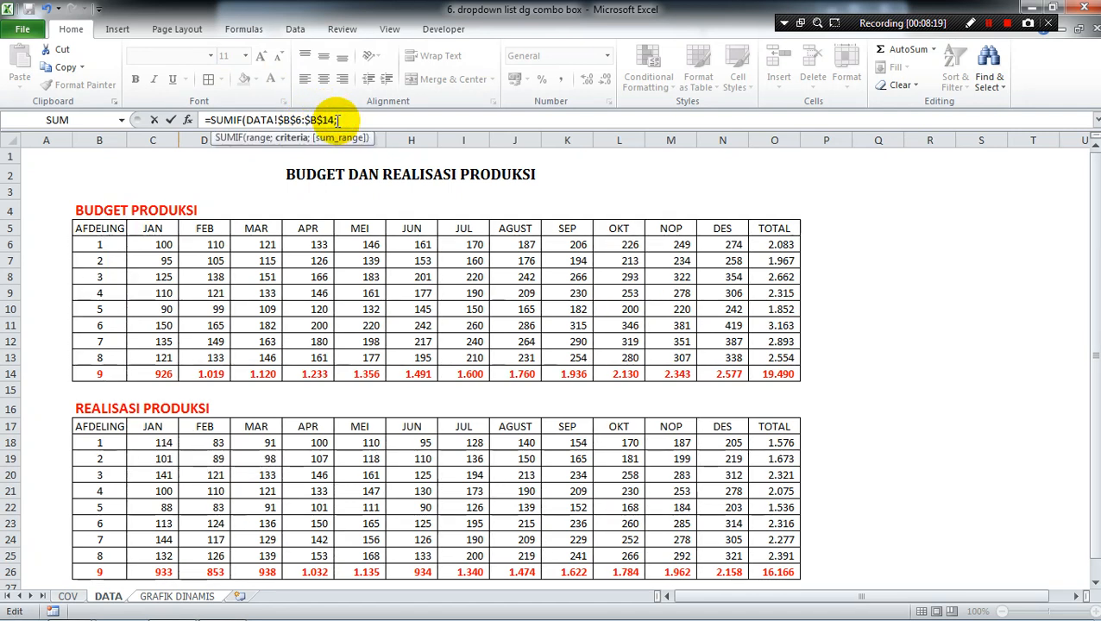
{"action": "type", "text": ";"}
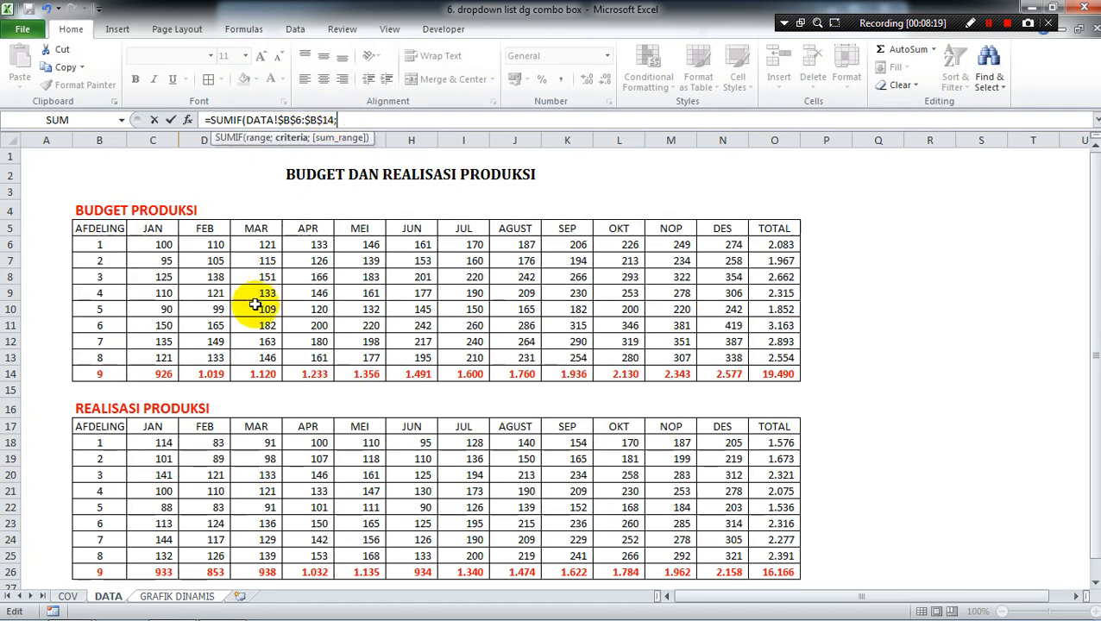
Step: Set the SUMIF criterion to the combo box's linked cell on the GRAFIK DINAMIS sheet, as absolute reference $R$2
{"action": "left_click", "coordinate": [156, 599]}
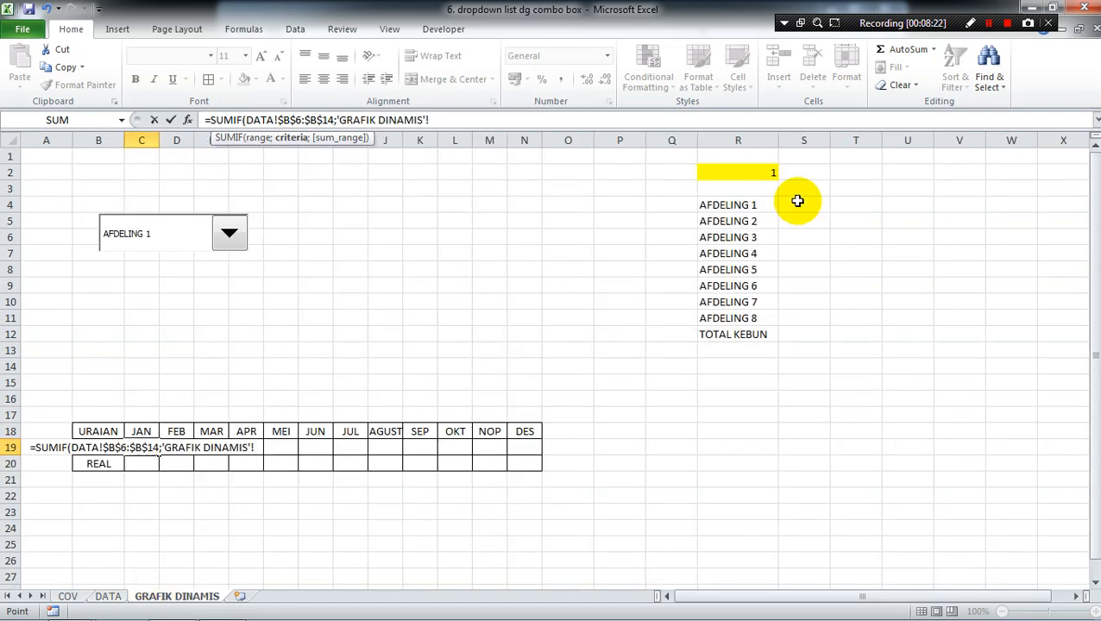
{"action": "left_click", "coordinate": [764, 172]}
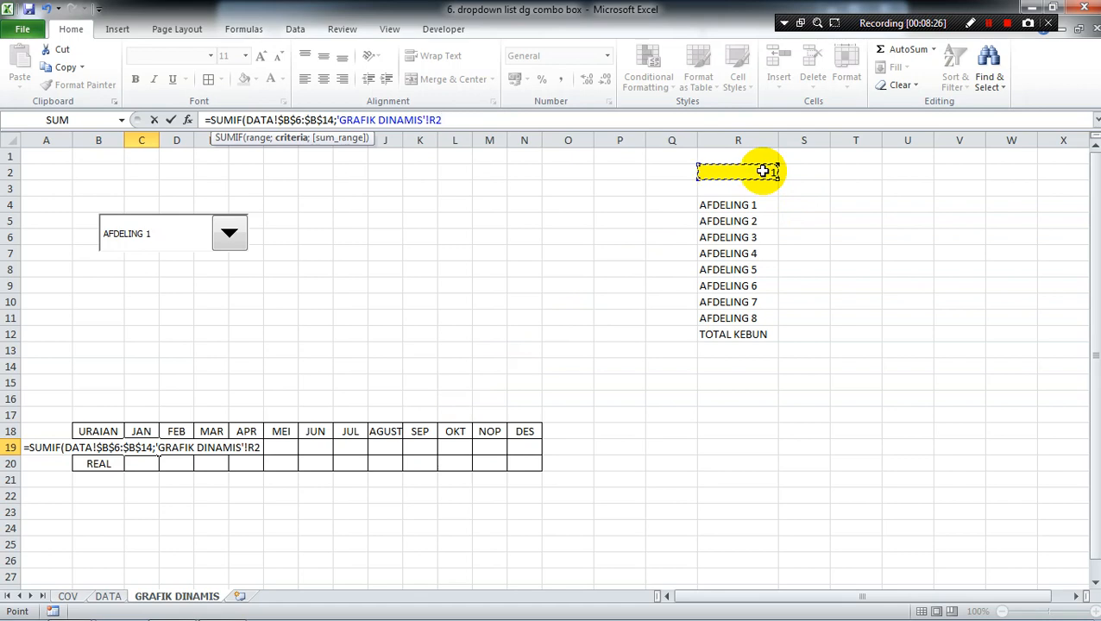
{"action": "key", "text": "F4"}
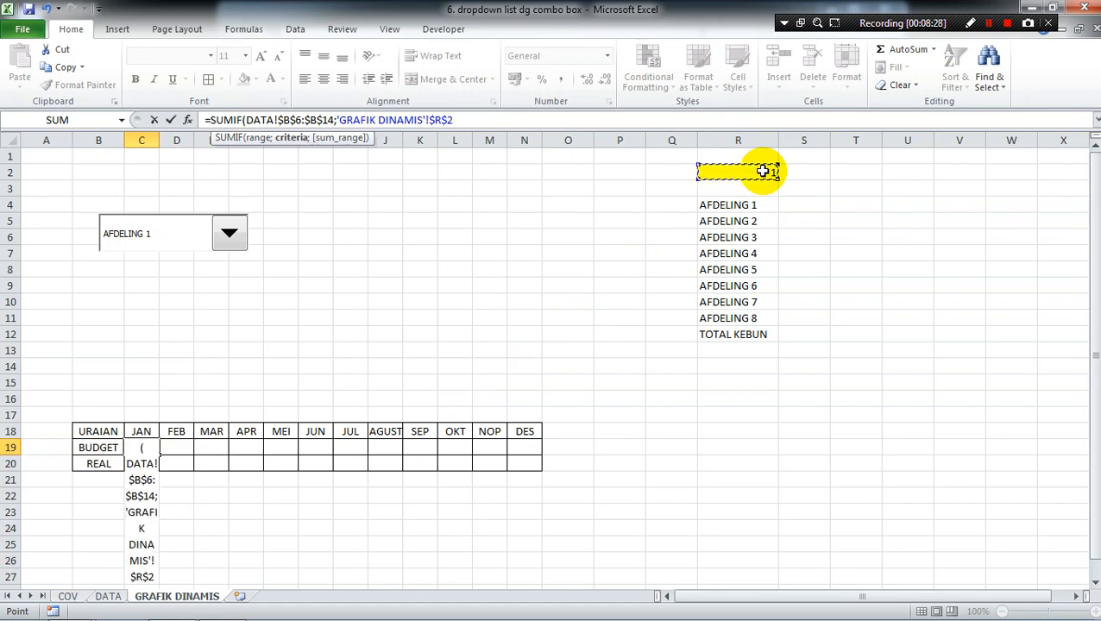
{"action": "type", "text": ";"}
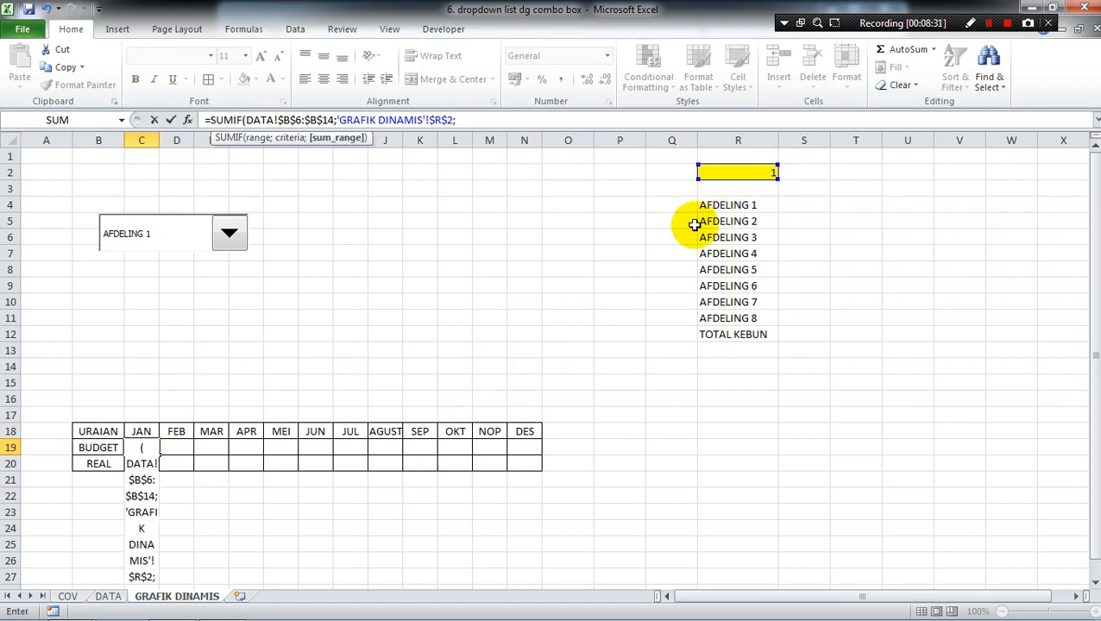
Step: Complete the C19 formula with the JAN budget column as the sum range, locking only its rows as DATA!C$6:C$14
{"action": "left_click", "coordinate": [110, 598]}
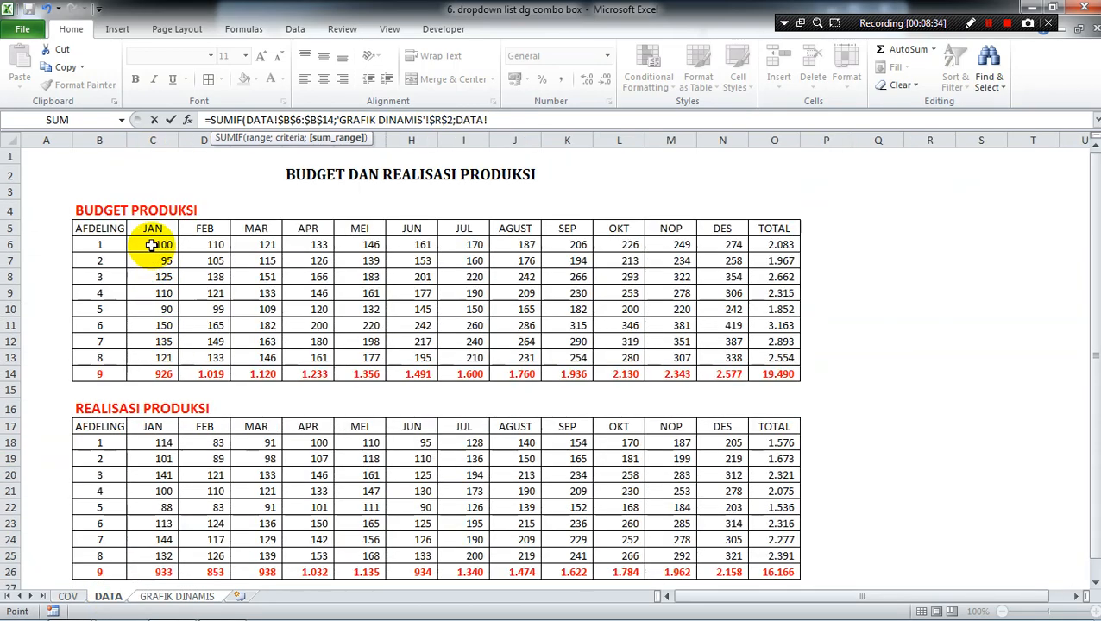
{"action": "key", "text": "shift+Down"}
{"action": "key", "text": "shift+Down"}
{"action": "key", "text": "shift+Down"}
{"action": "key", "text": "shift+Down"}
{"action": "key", "text": "shift+Down"}
{"action": "key", "text": "shift+Down"}
{"action": "key", "text": "shift+Down"}
{"action": "key", "text": "shift+Down"}
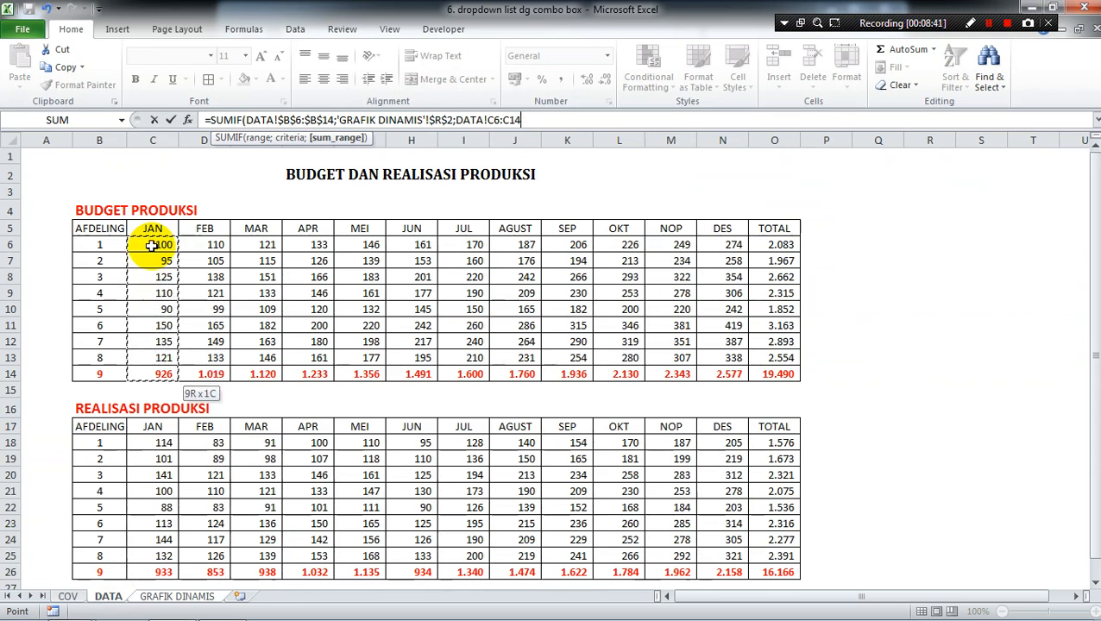
{"action": "key", "text": "F4"}
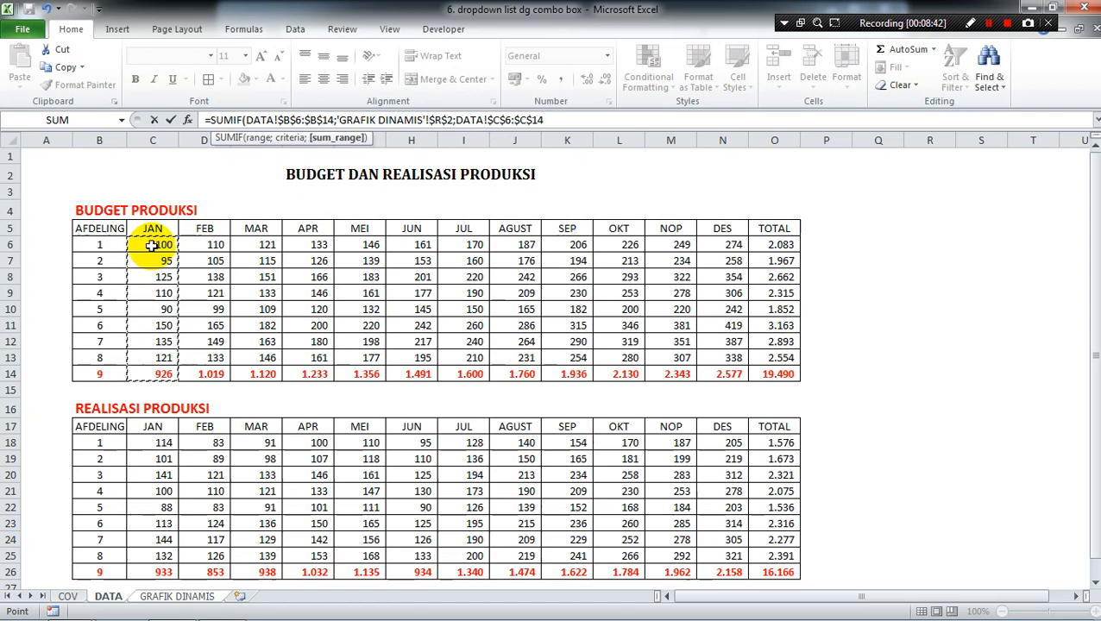
{"action": "key", "text": "F4"}
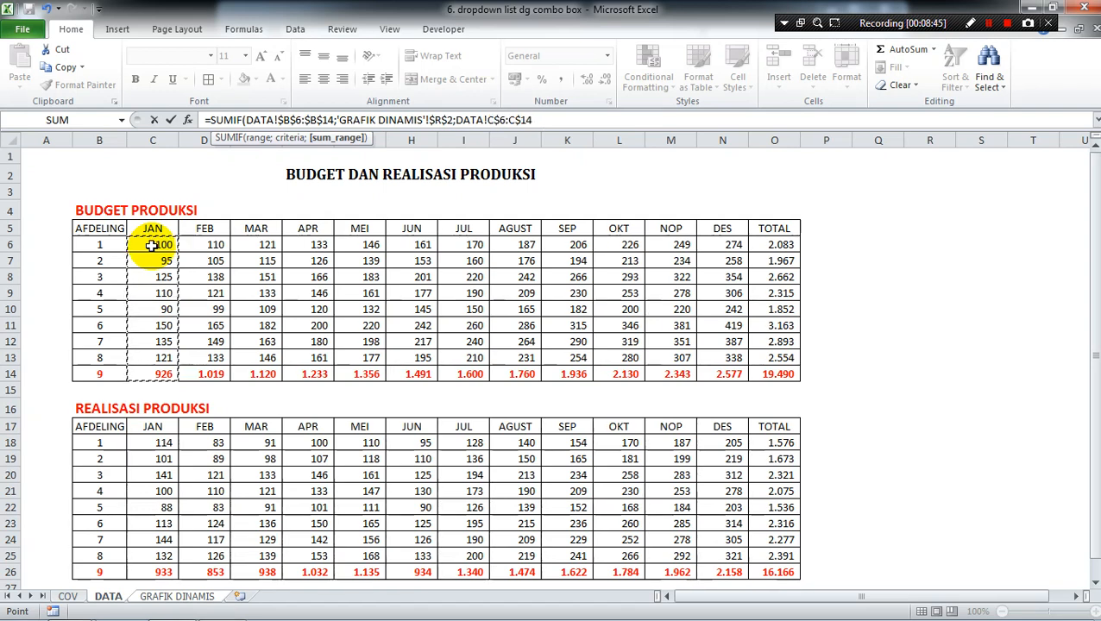
{"action": "key", "text": "F4"}
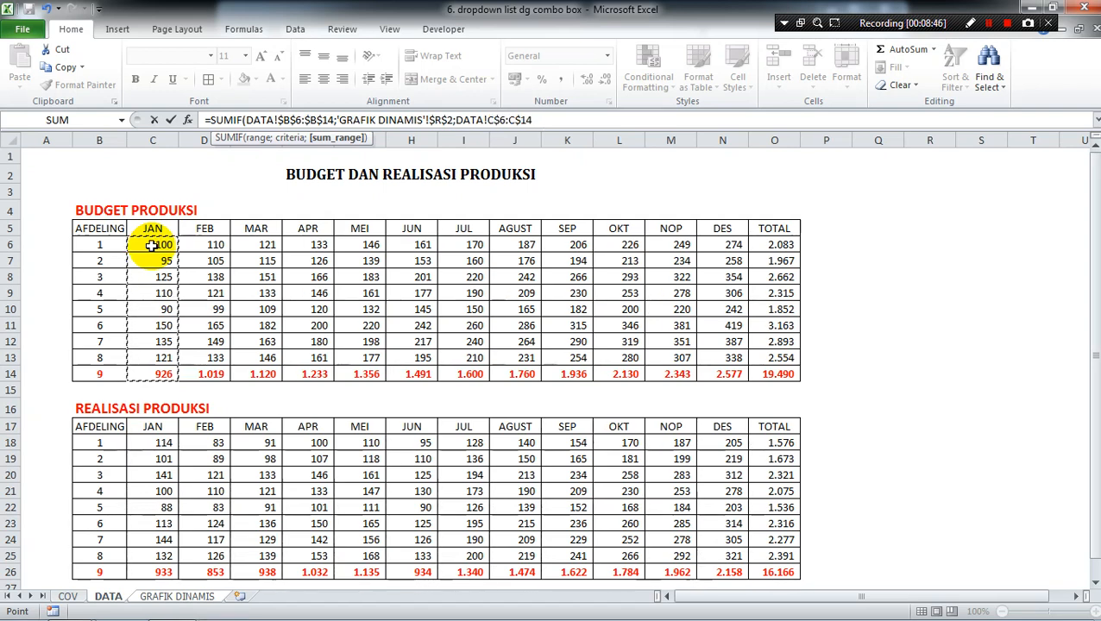
{"action": "key", "text": "Return"}
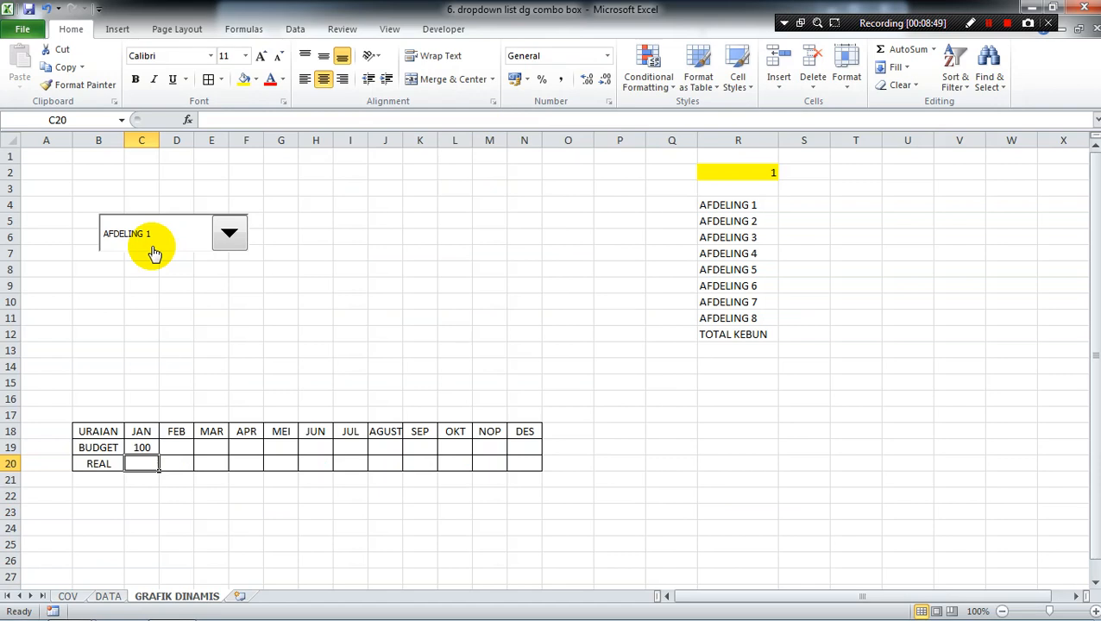
Step: Copy the C19 formula across the BUDGET row to N19 and apply the comma number style to C19:N19
{"action": "key", "text": "Up"}
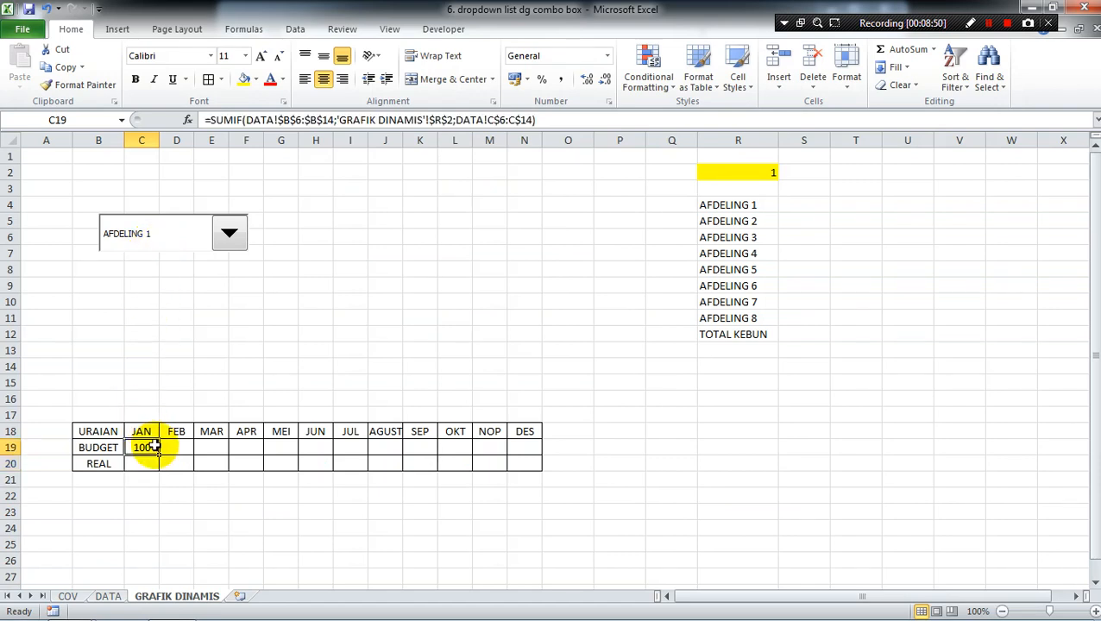
{"action": "left_click_drag", "start_coordinate": [159, 455], "coordinate": [526, 451]}
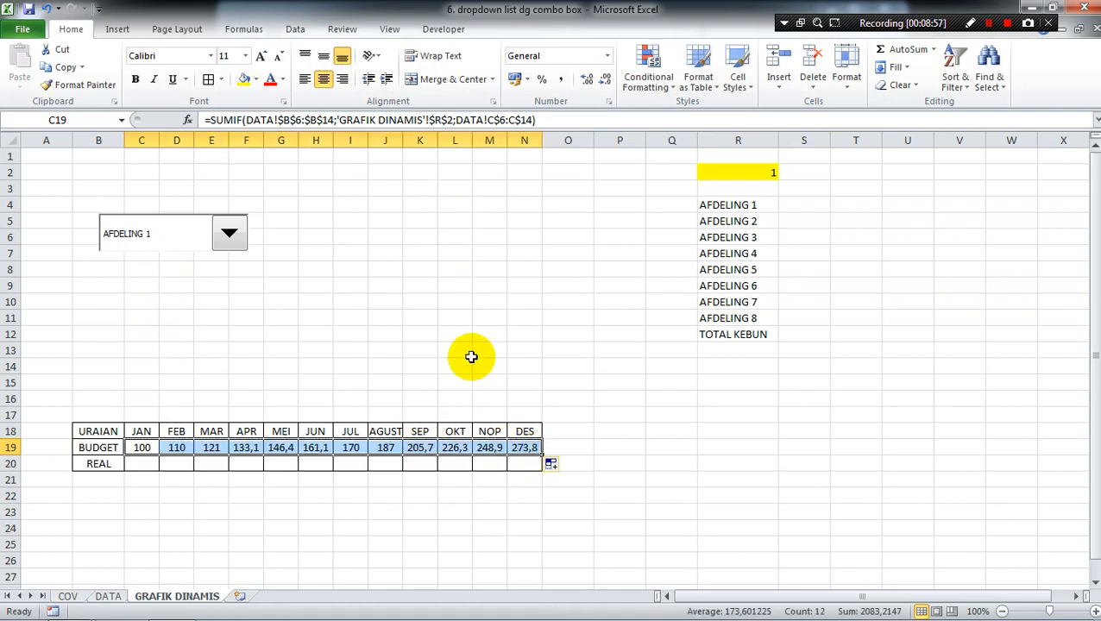
{"action": "left_click", "coordinate": [562, 82]}
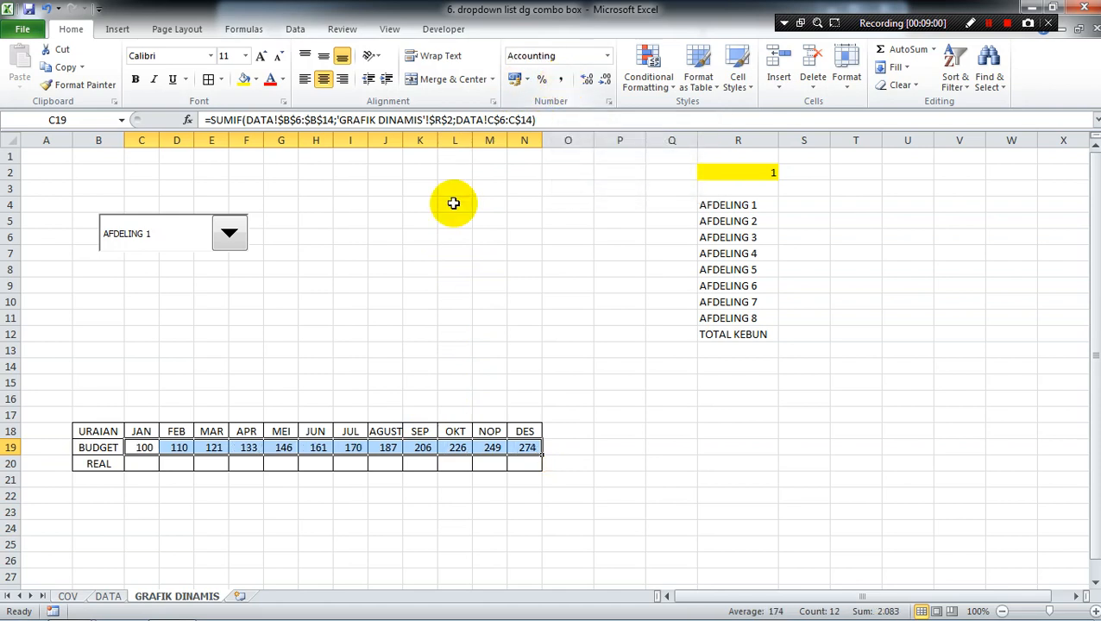
{"action": "left_click", "coordinate": [176, 398]}
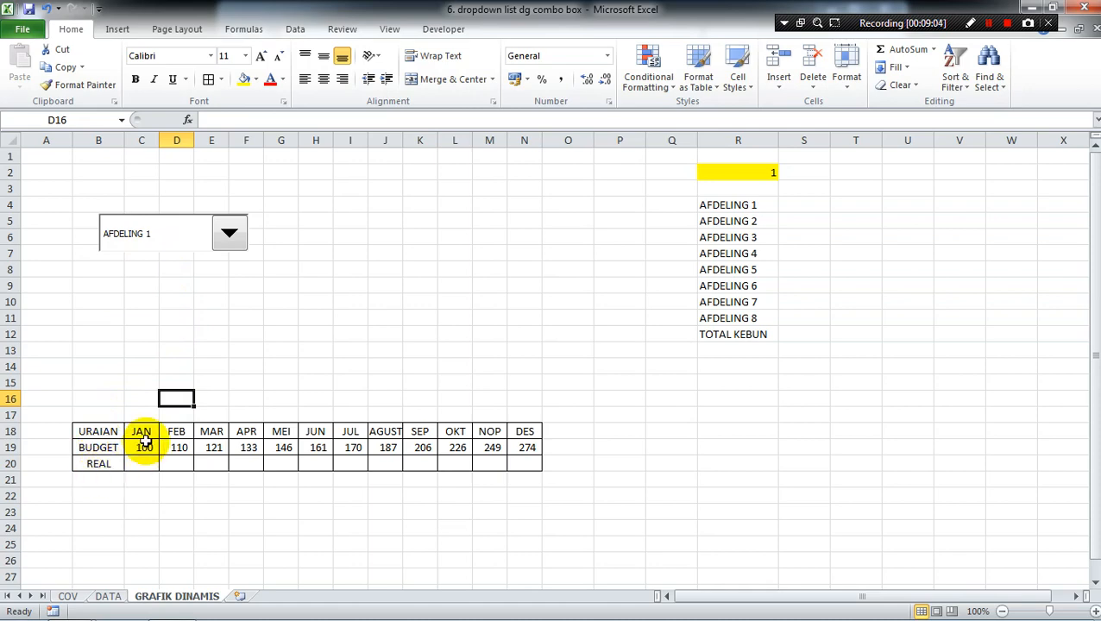
Step: Compare the JAN and DES values in the BUDGET row with AFDELING 1's budget figures on the DATA sheet
{"action": "left_click", "coordinate": [110, 598]}
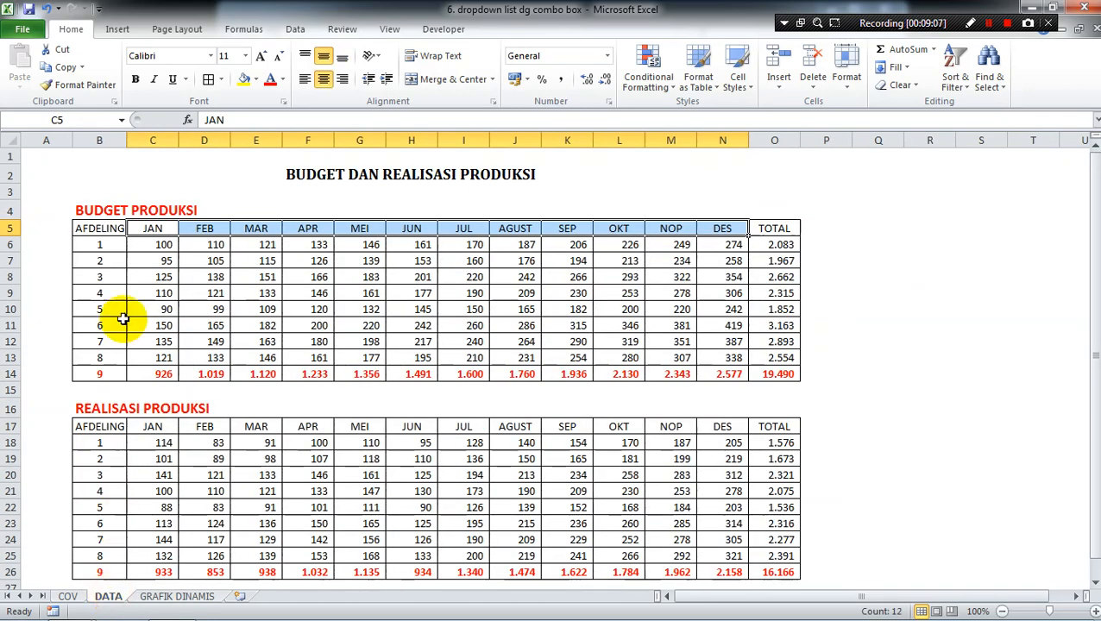
{"action": "left_click", "coordinate": [100, 246]}
{"action": "left_click", "coordinate": [156, 244]}
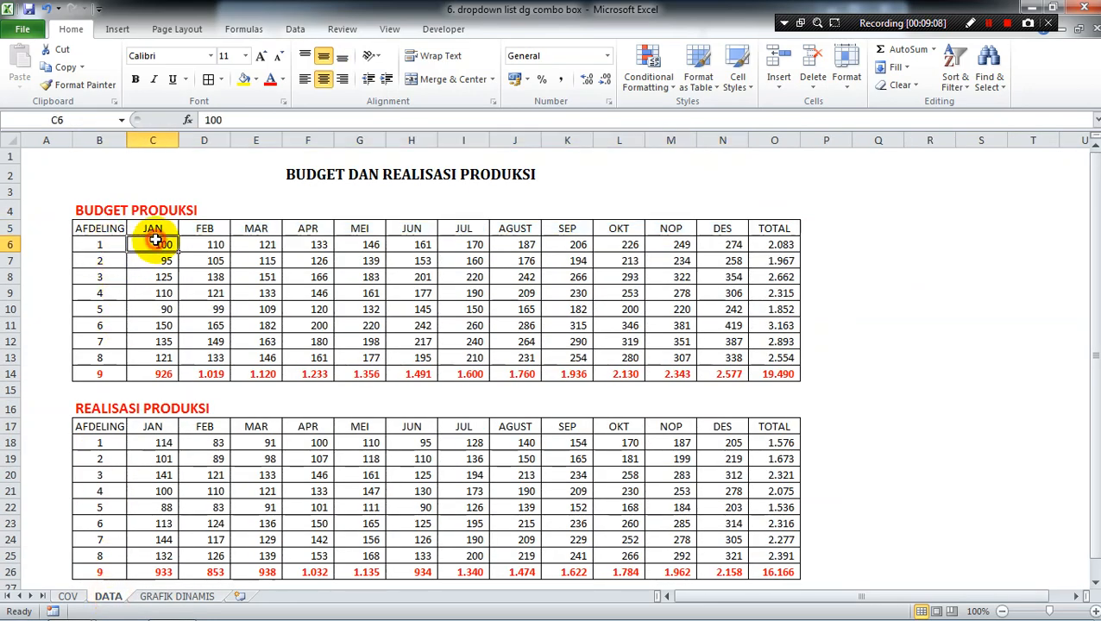
{"action": "left_click", "coordinate": [156, 597]}
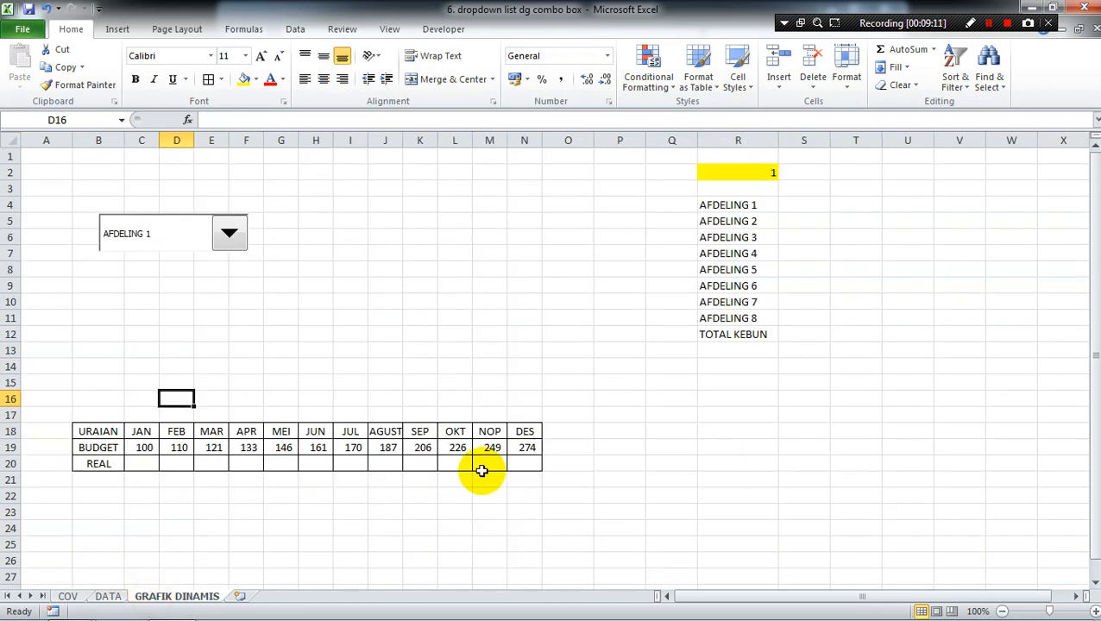
{"action": "left_click", "coordinate": [524, 447]}
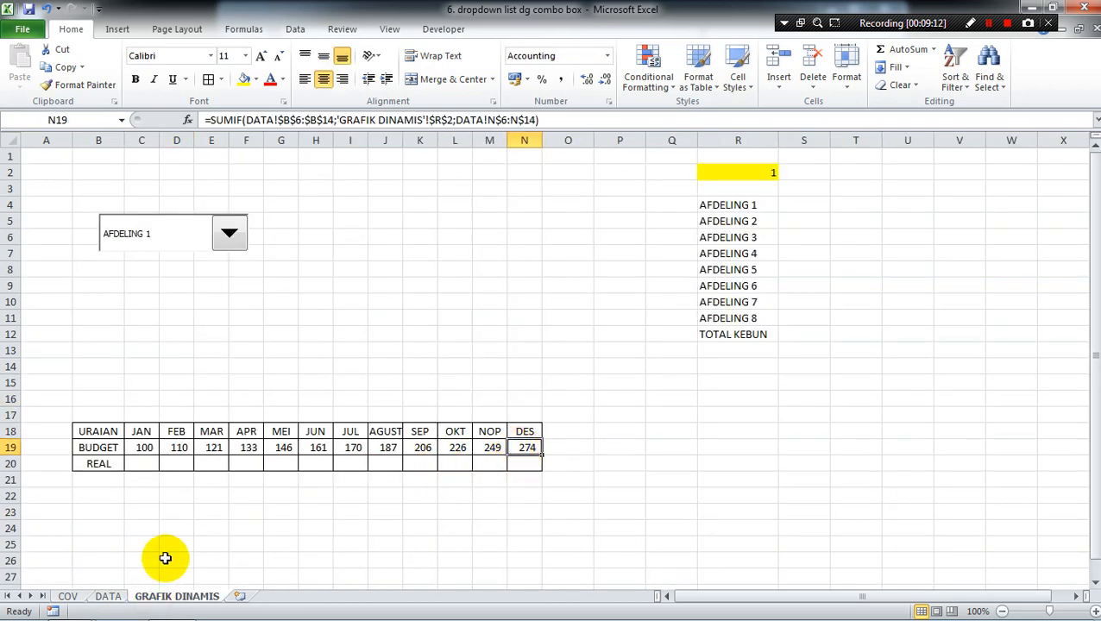
{"action": "left_click", "coordinate": [108, 597]}
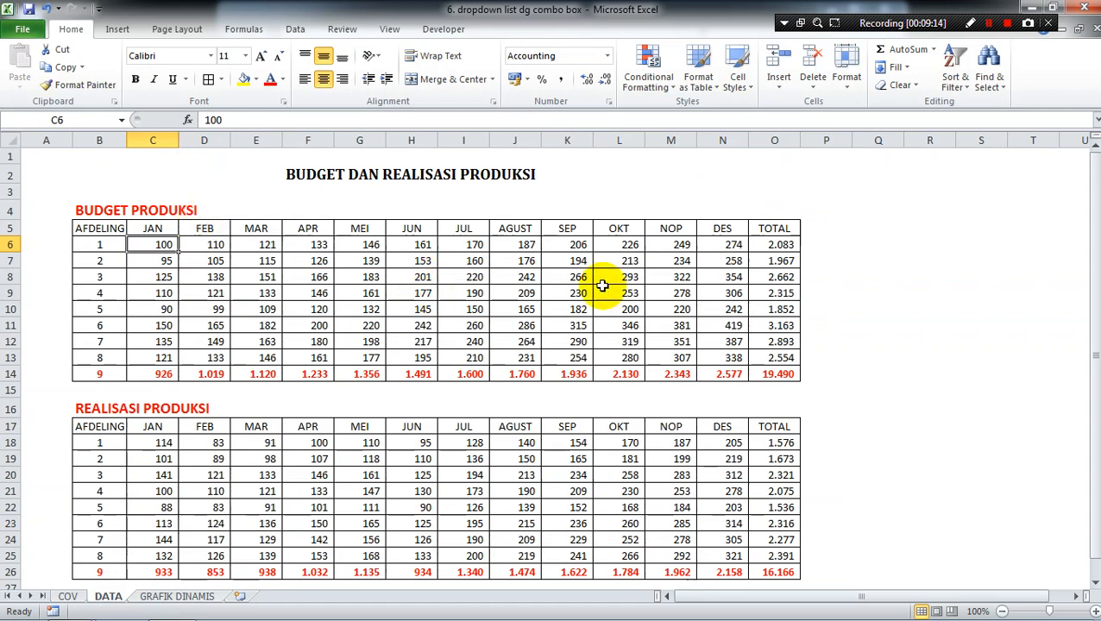
{"action": "left_click", "coordinate": [723, 244]}
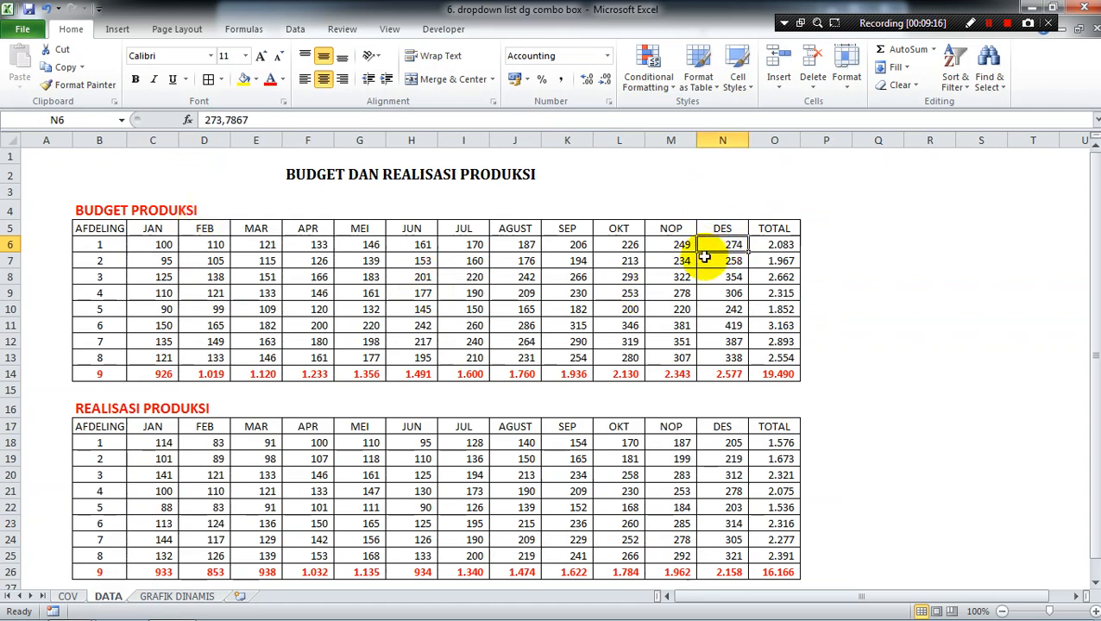
Step: Return to the GRAFIK DINAMIS sheet and choose AFDELING 2 in the combo box to test the BUDGET row
{"action": "left_click", "coordinate": [145, 595]}
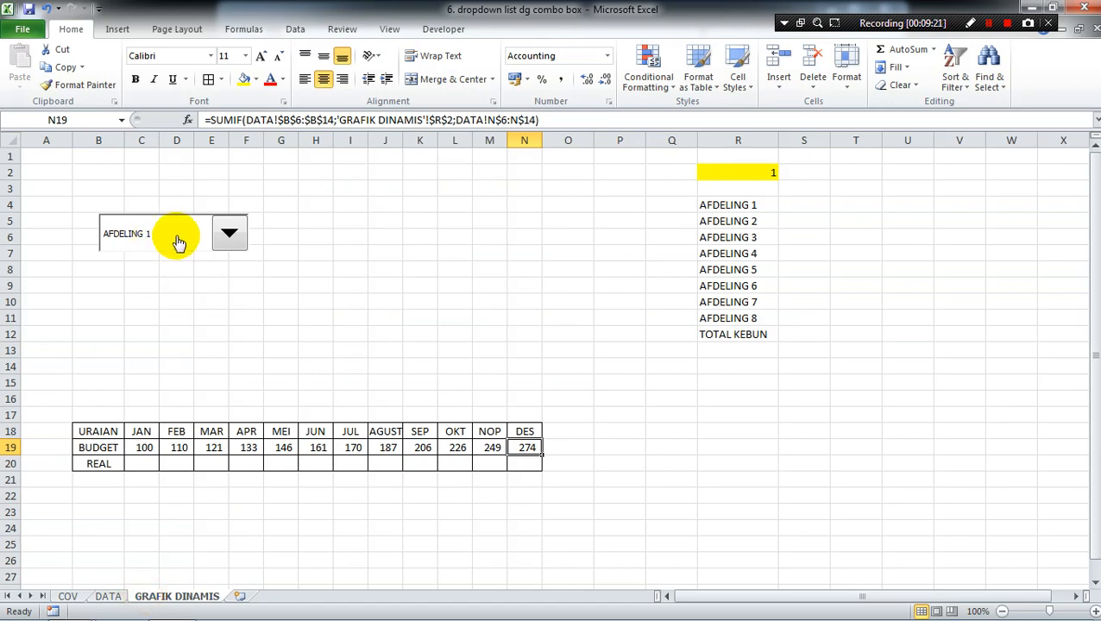
{"action": "left_click", "coordinate": [226, 229]}
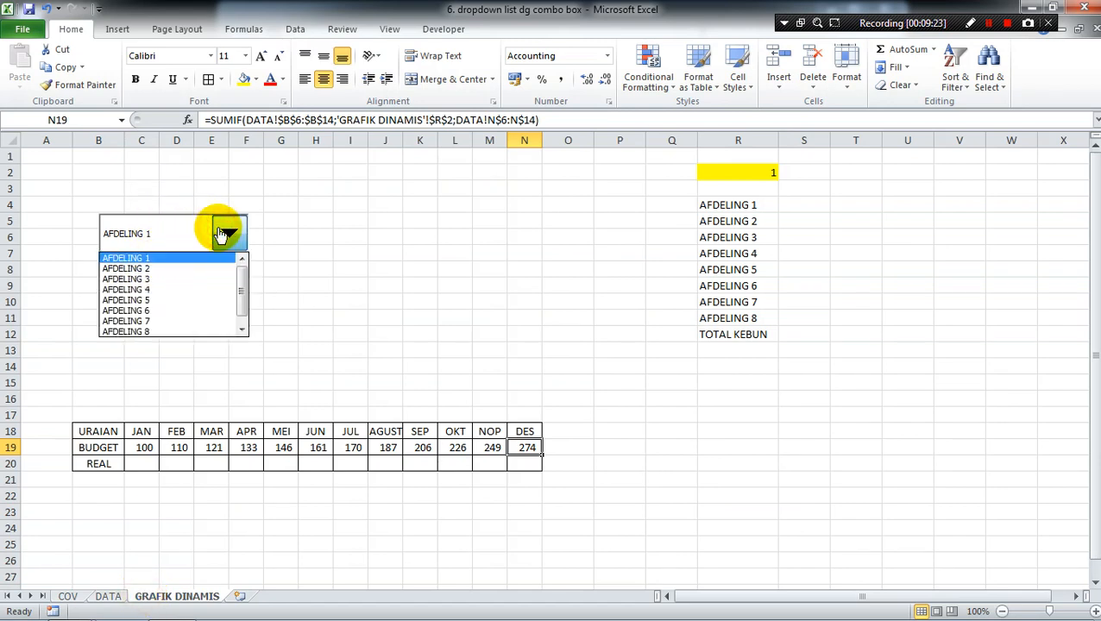
{"action": "left_click", "coordinate": [199, 269]}
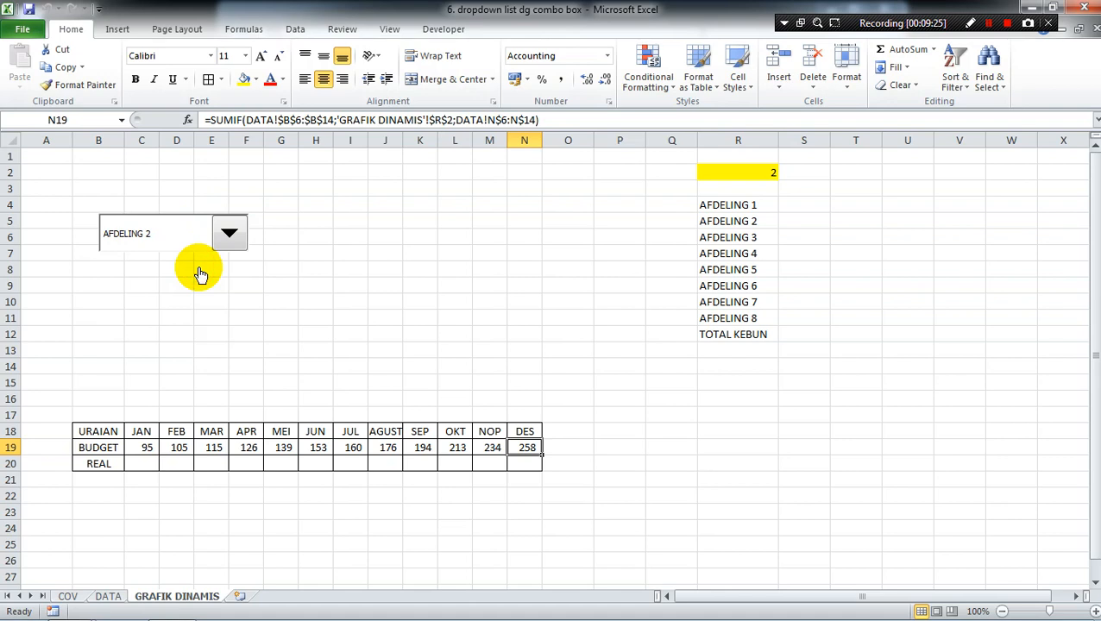
Step: Start a SUMIF formula in REAL cell C20 with the realisation AFDELING column locked as DATA!$B$18:$B$26 for the range
{"action": "left_click", "coordinate": [142, 463]}
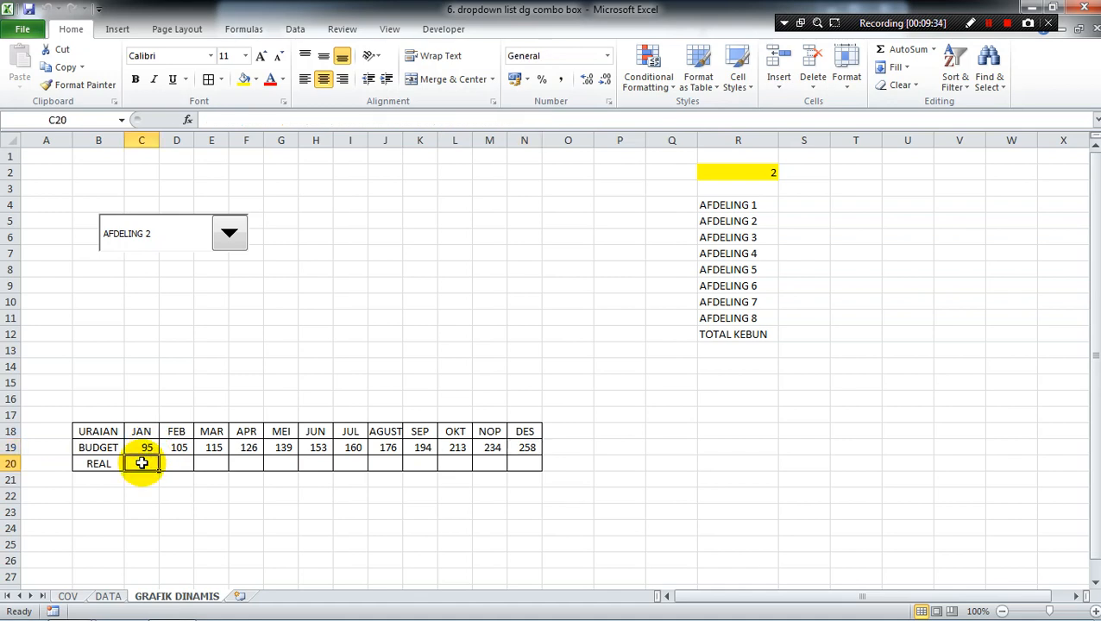
{"action": "type", "text": "=SUMIF"}
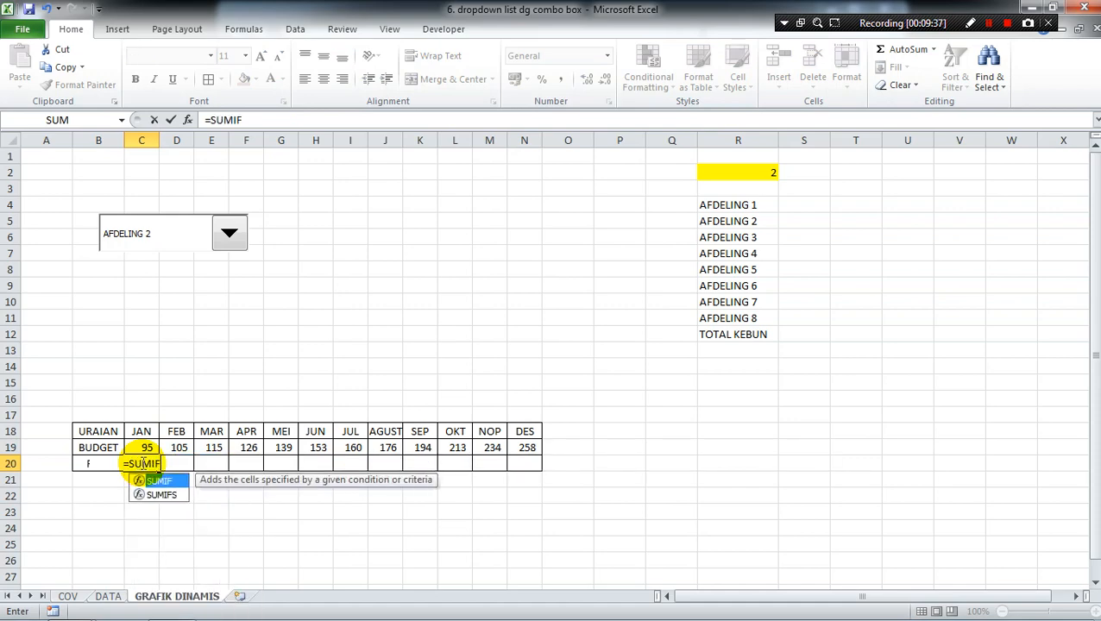
{"action": "type", "text": "("}
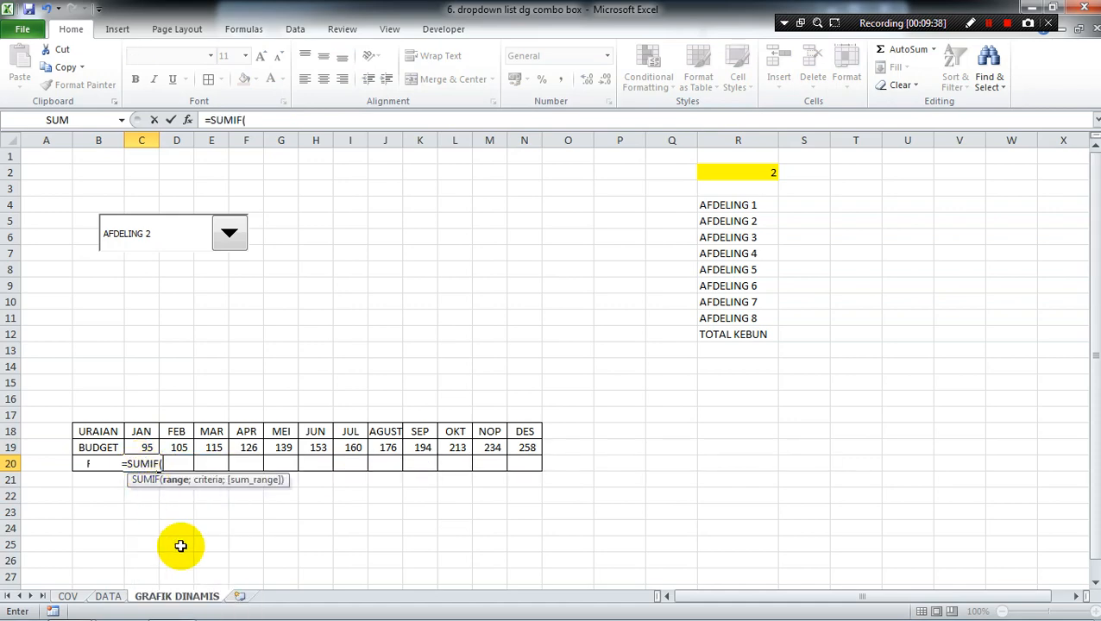
{"action": "left_click", "coordinate": [108, 598]}
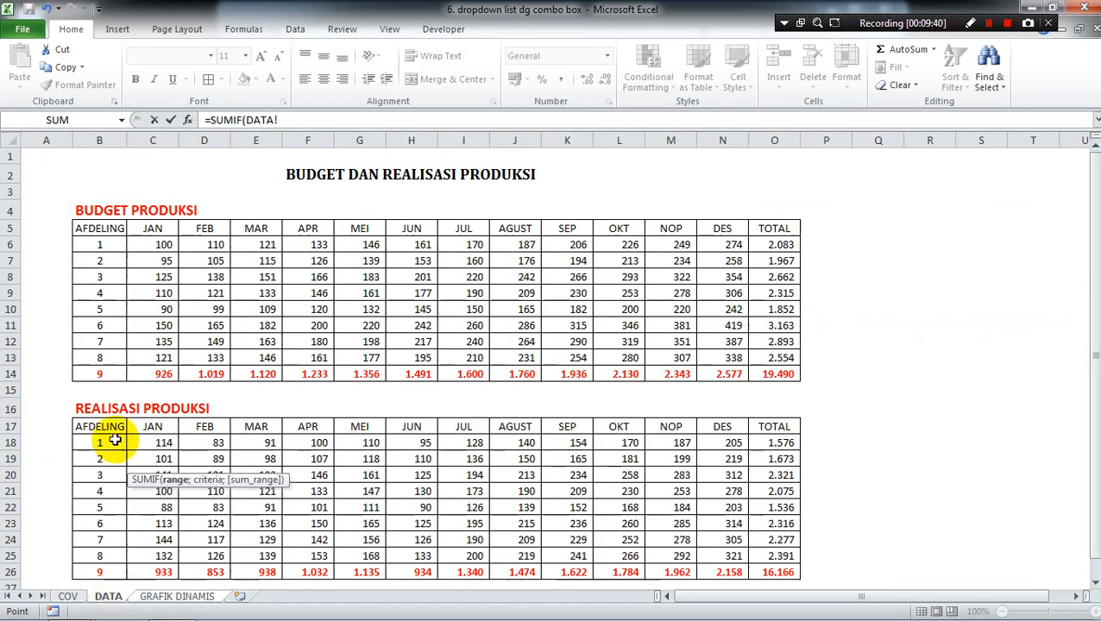
{"action": "key", "text": "shift+Down"}
{"action": "key", "text": "shift+Down"}
{"action": "key", "text": "shift+Down"}
{"action": "key", "text": "shift+Down"}
{"action": "key", "text": "shift+Down"}
{"action": "key", "text": "shift+Down"}
{"action": "key", "text": "shift+Down"}
{"action": "key", "text": "shift+Down"}
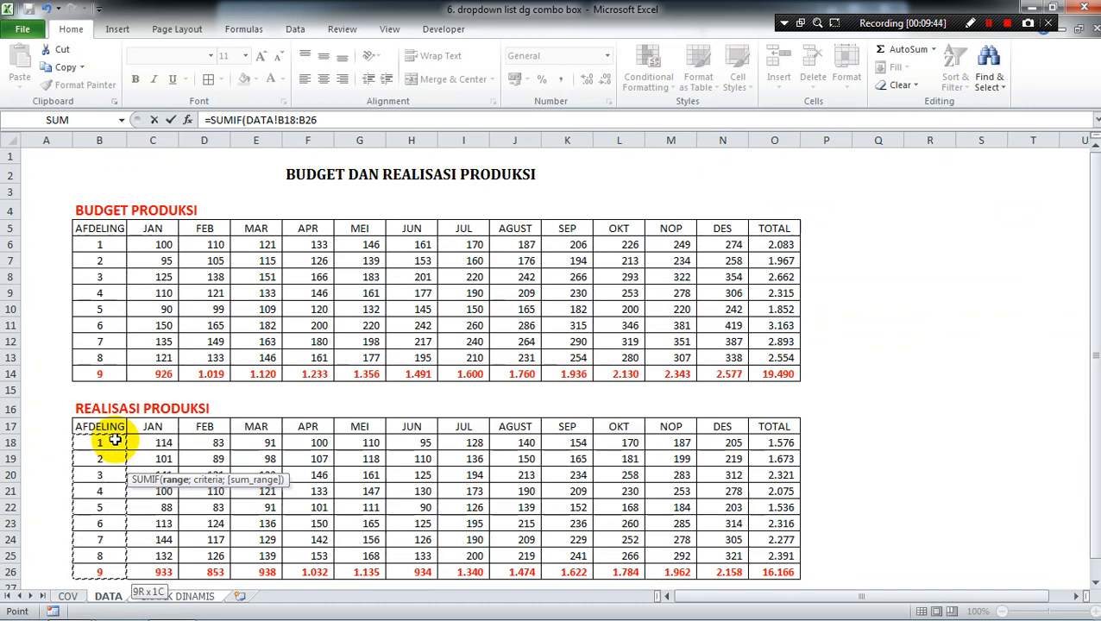
{"action": "key", "text": "F4"}
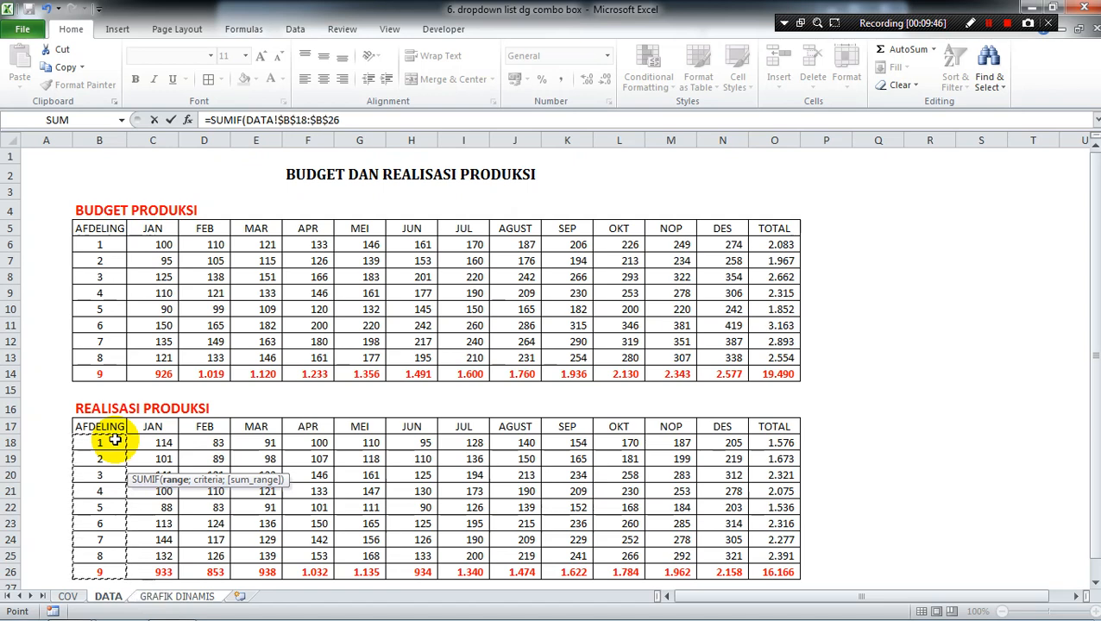
{"action": "type", "text": ";"}
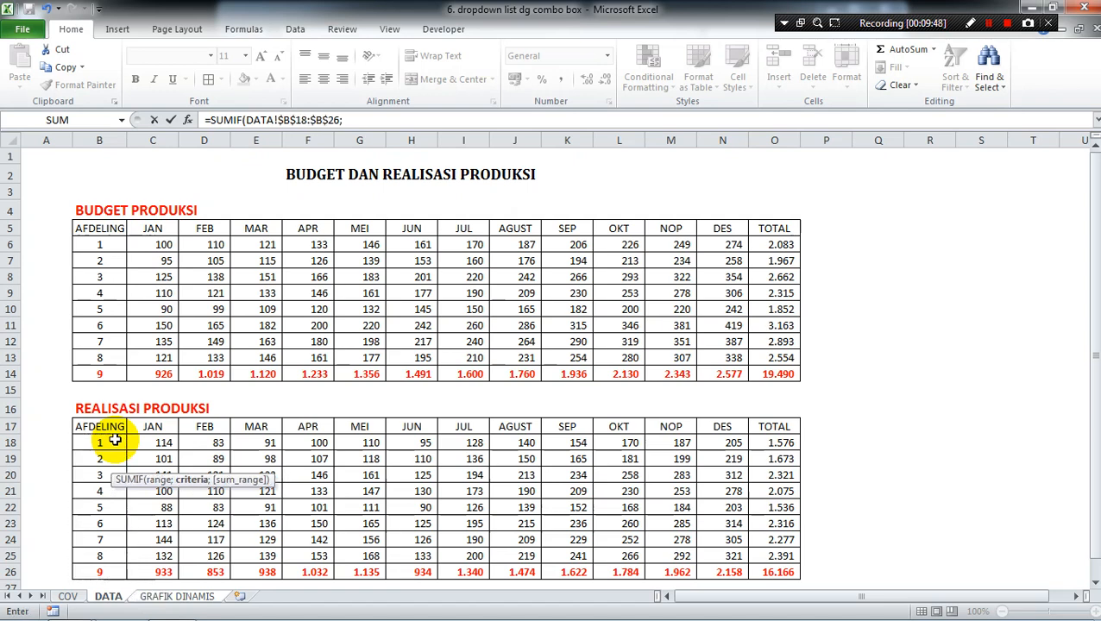
Step: Add the combo box's linked cell 'GRAFIK DINAMIS'!$R$2 as the criteria of the C20 SUMIF formula
{"action": "left_click", "coordinate": [163, 596]}
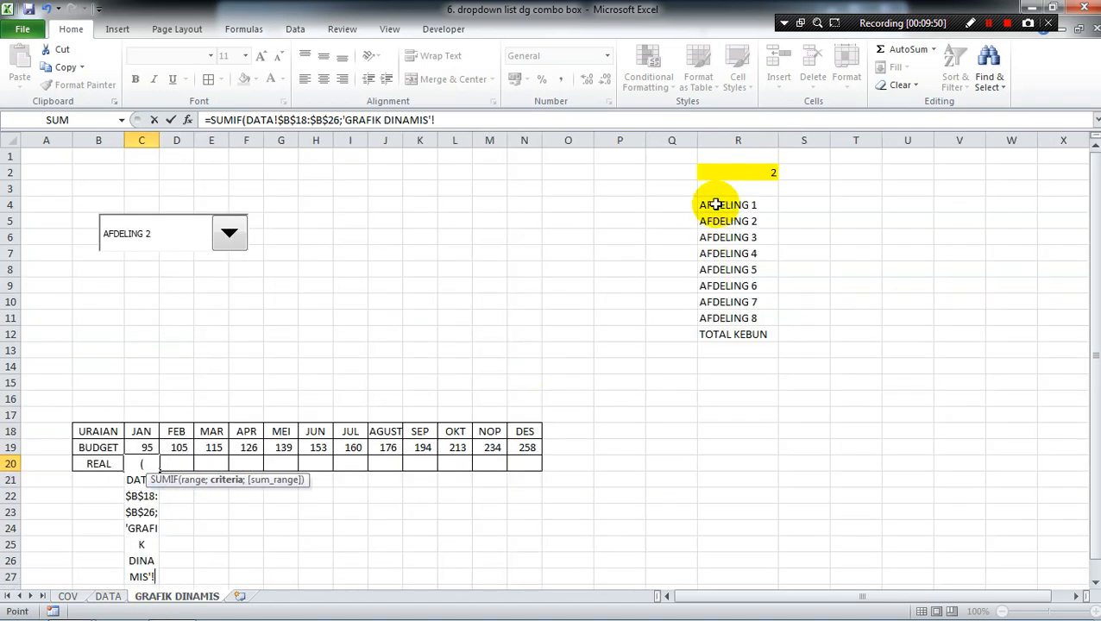
{"action": "left_click", "coordinate": [714, 173]}
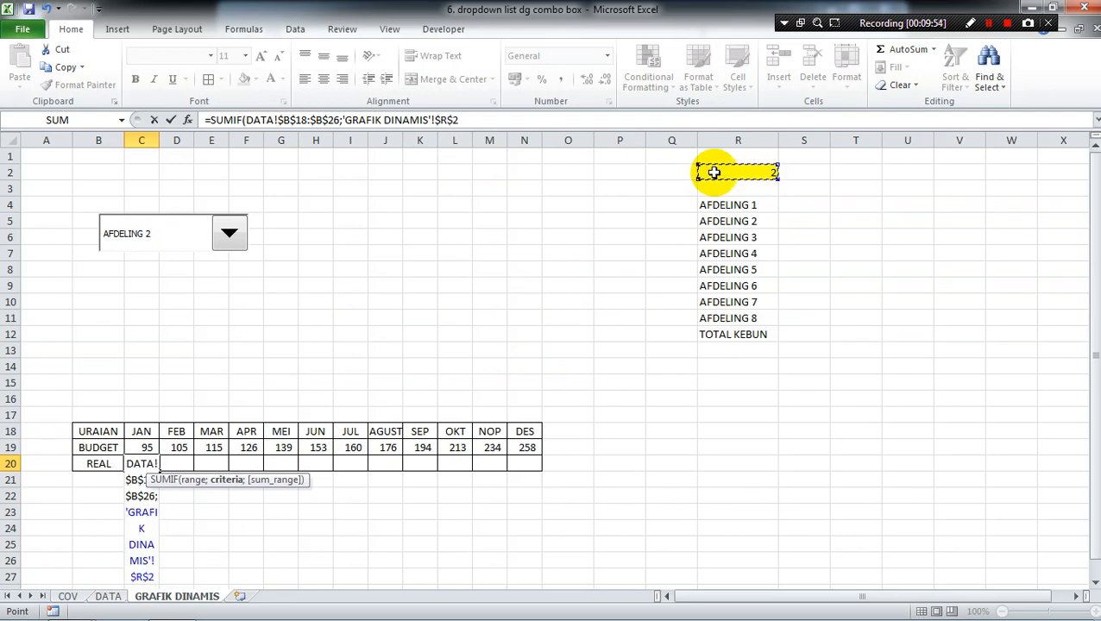
{"action": "type", "text": ";"}
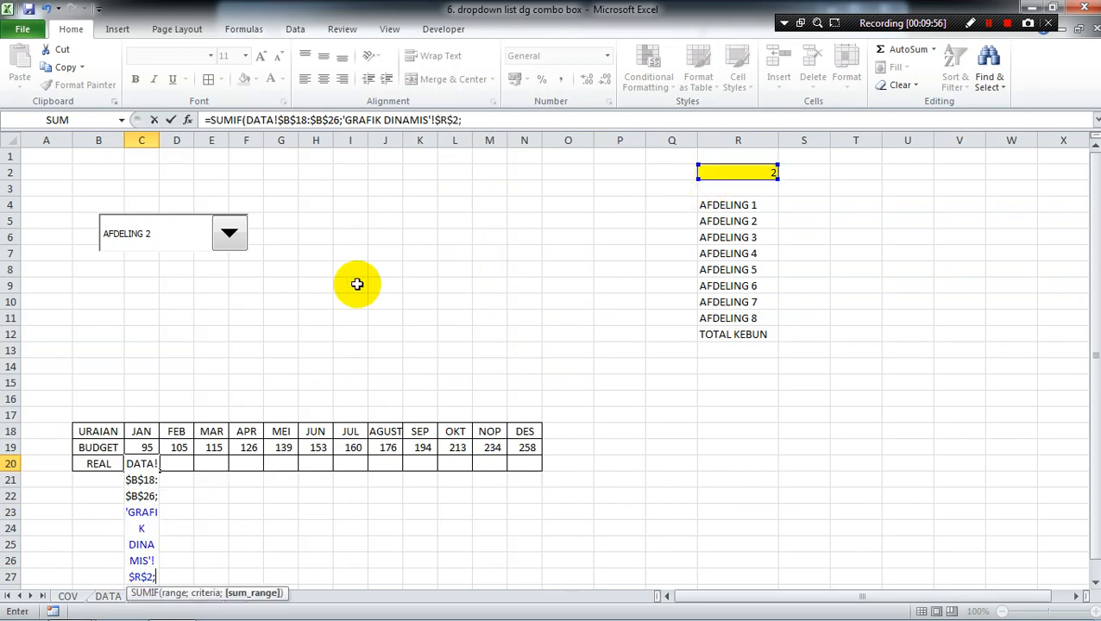
Step: Complete the C20 formula with the JAN realisation column as the sum range, locking only its rows as DATA!C$18:C$26
{"action": "left_click", "coordinate": [107, 595]}
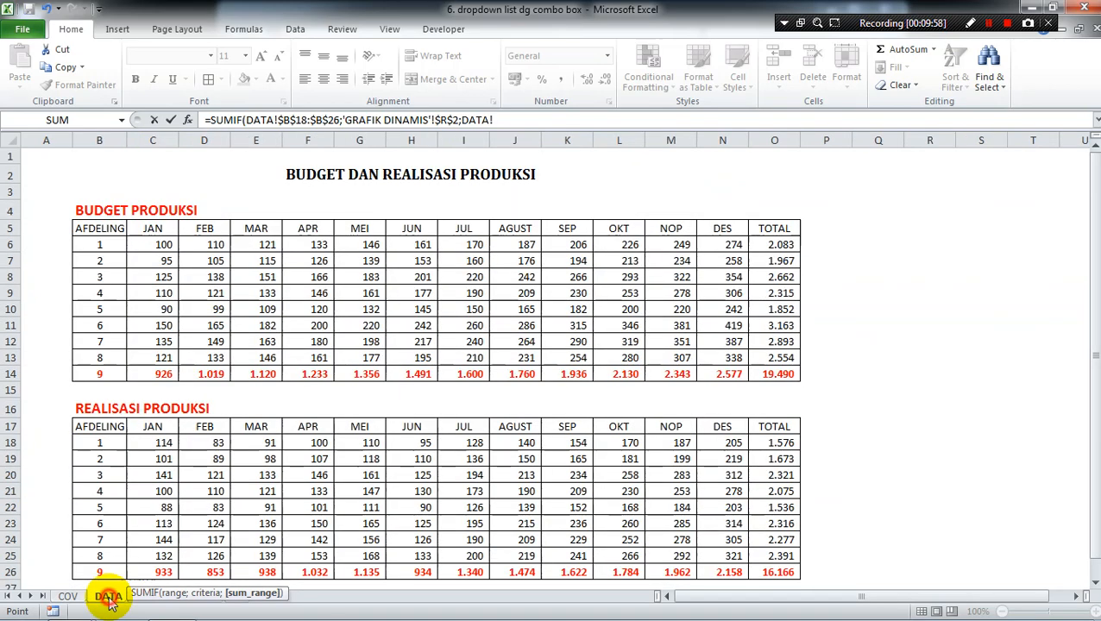
{"action": "left_click", "coordinate": [145, 441]}
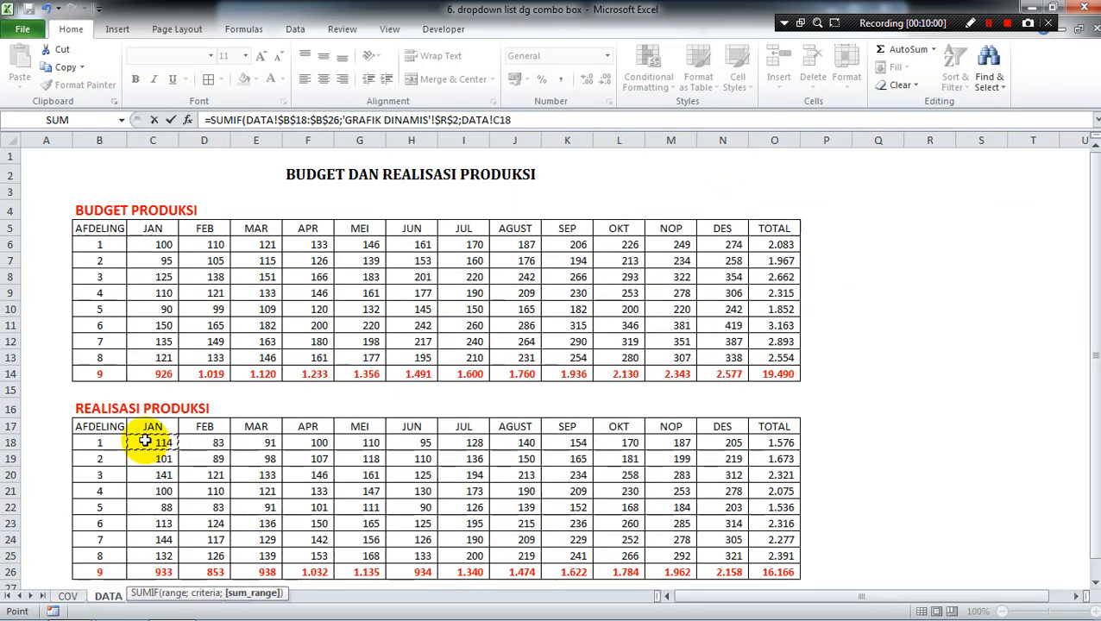
{"action": "left_click_drag", "start_coordinate": [145, 441], "coordinate": [151, 555]}
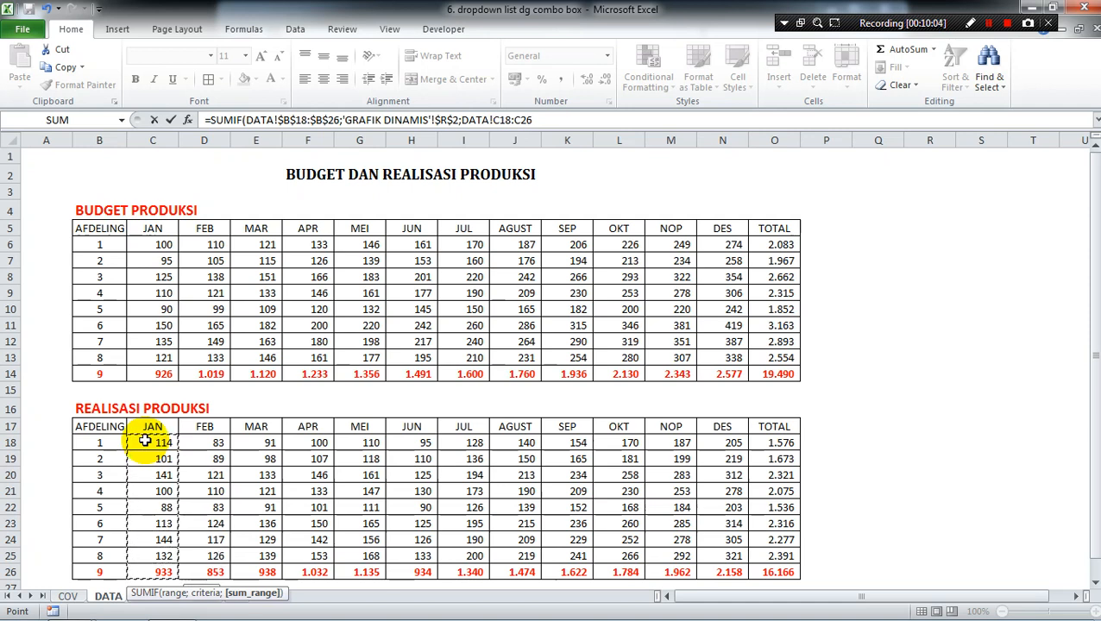
{"action": "key", "text": "F4"}
{"action": "key", "text": "F4"}
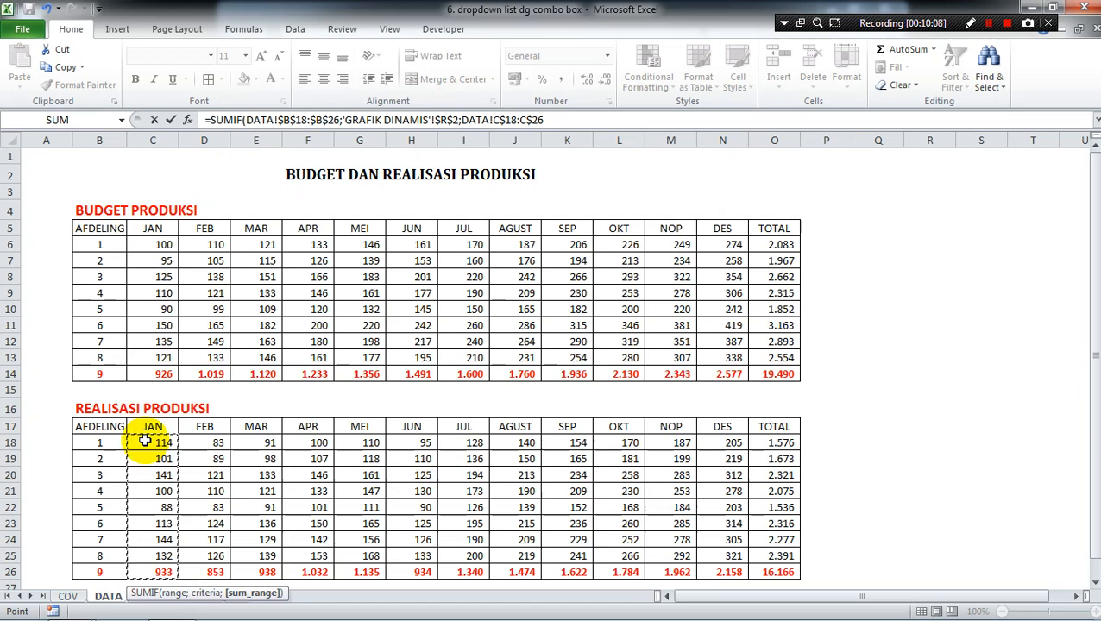
{"action": "key", "text": "Return"}
{"action": "key", "text": "Up"}
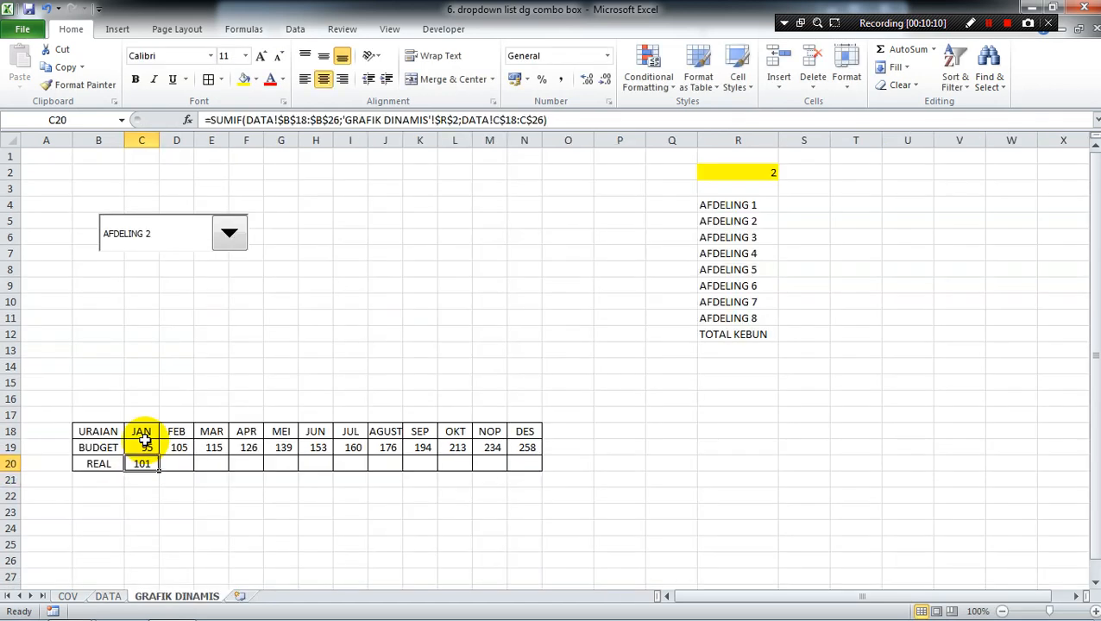
Step: Copy the C20 formula across the REAL row to N20 and apply the comma number style to C20:N20
{"action": "left_click_drag", "start_coordinate": [159, 472], "coordinate": [527, 470]}
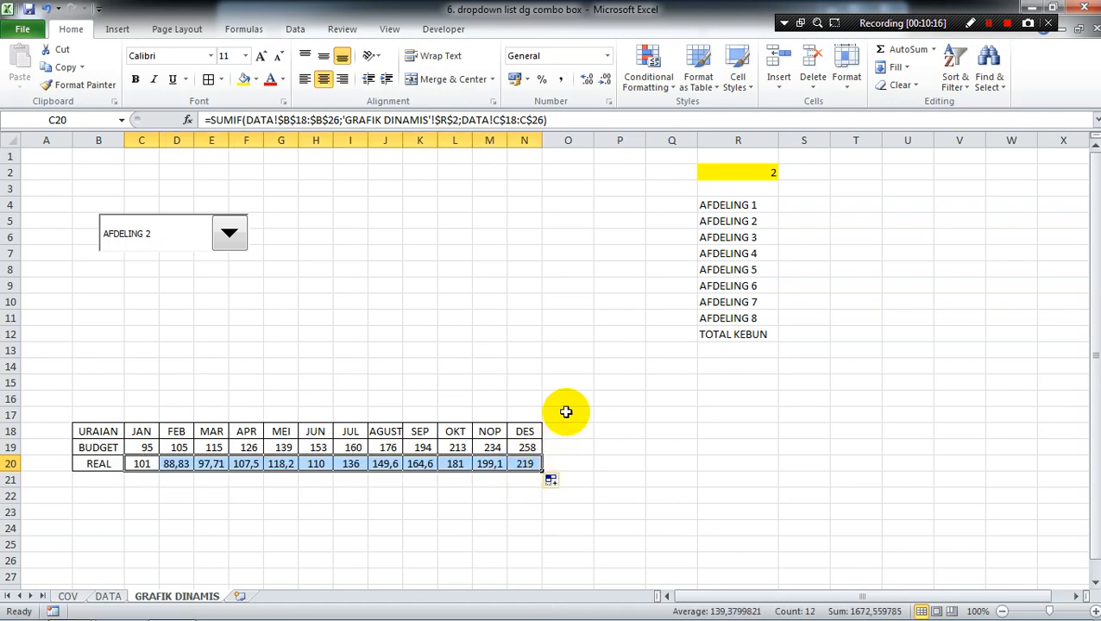
{"action": "left_click", "coordinate": [562, 80]}
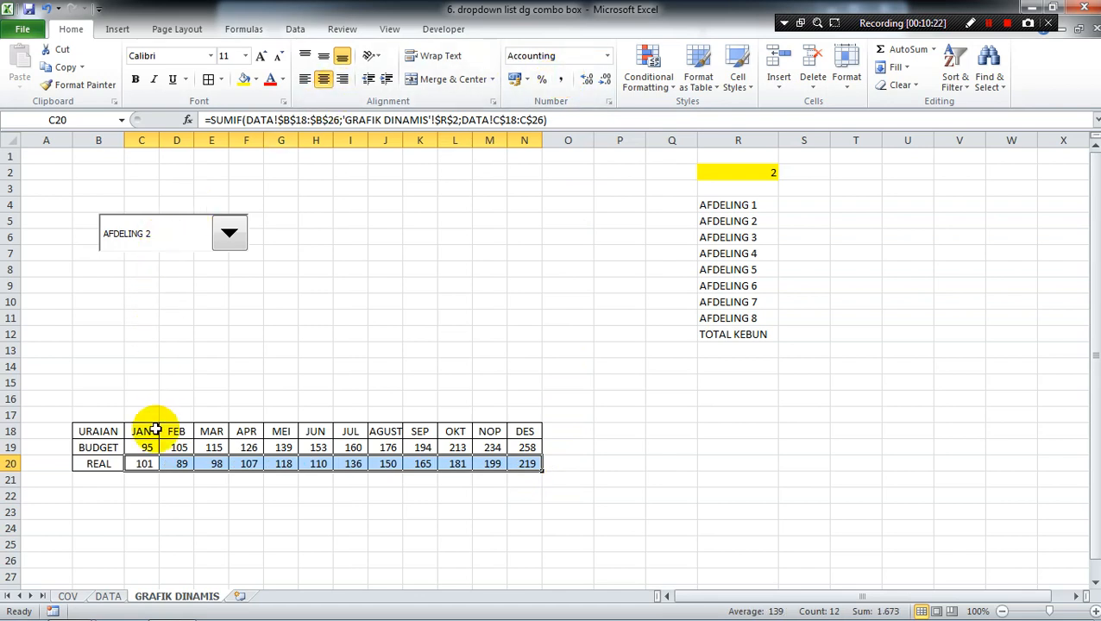
Step: Compare the JAN value in the REAL row with AFDELING 2's realisation figure on the DATA sheet and return to GRAFIK DINAMIS
{"action": "left_click", "coordinate": [146, 463]}
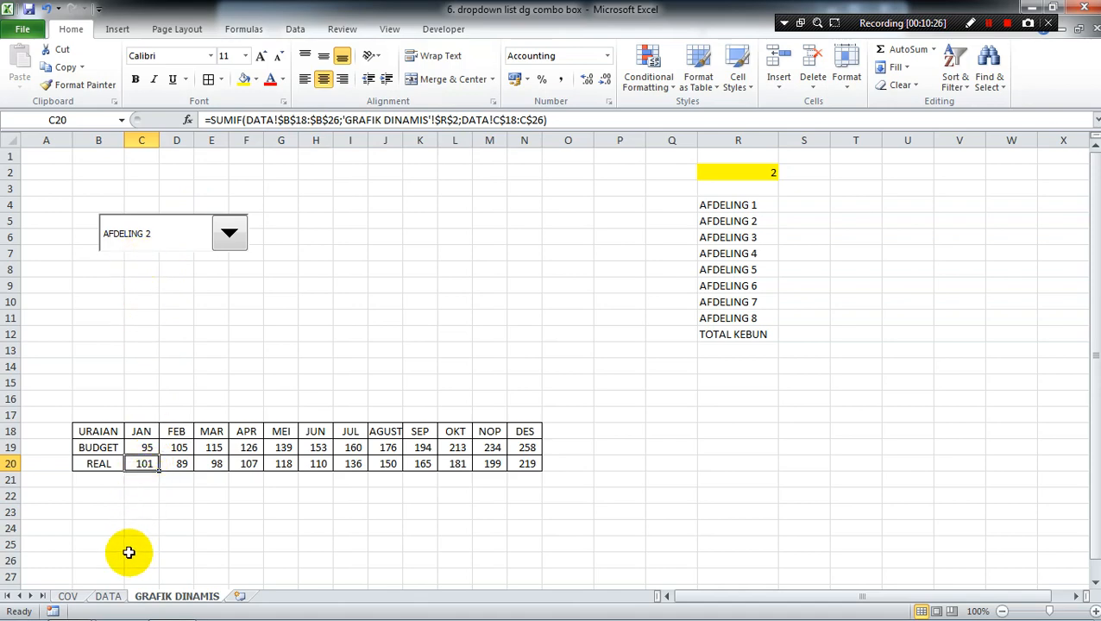
{"action": "left_click", "coordinate": [111, 599]}
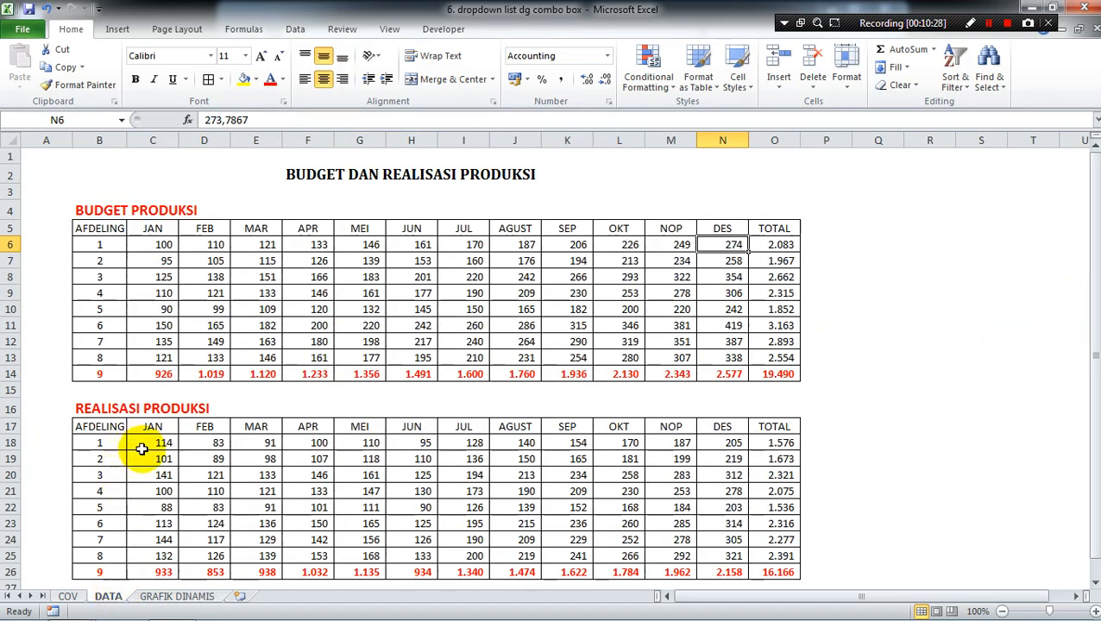
{"action": "left_click", "coordinate": [147, 459]}
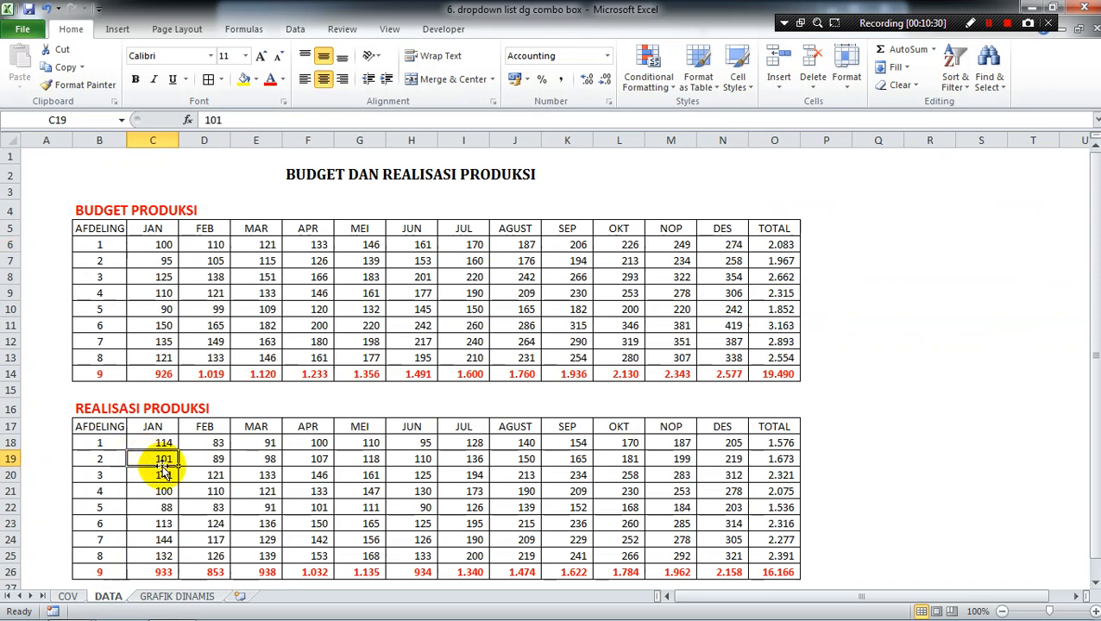
{"action": "left_click", "coordinate": [138, 597]}
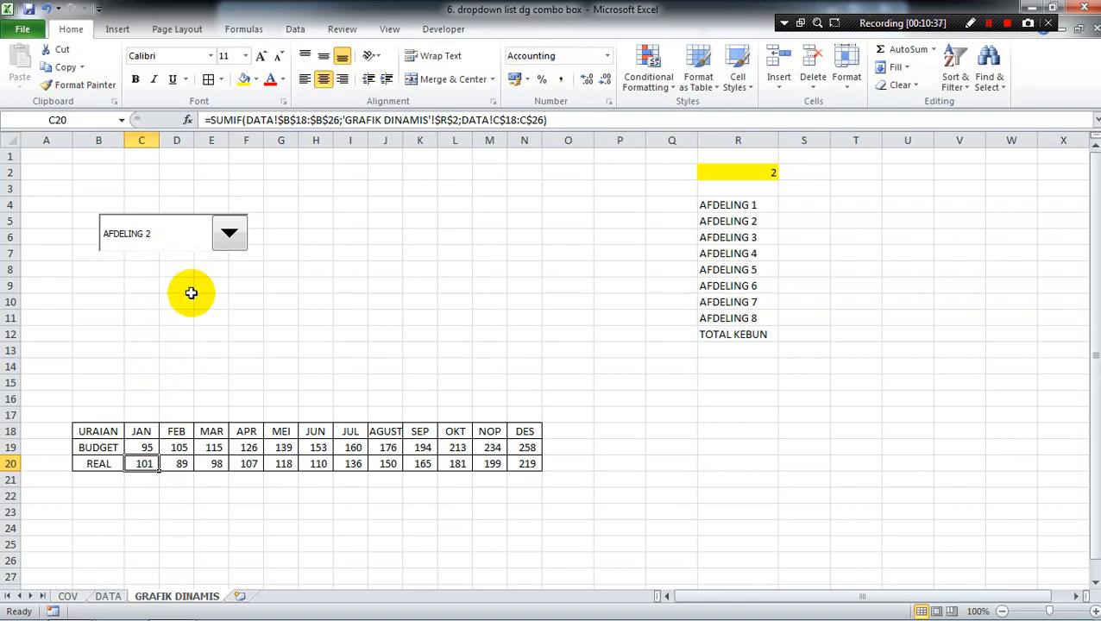
Step: Insert a 2-D Line with Markers chart from the whole URAIAN table, B18:N20
{"action": "left_click", "coordinate": [111, 431]}
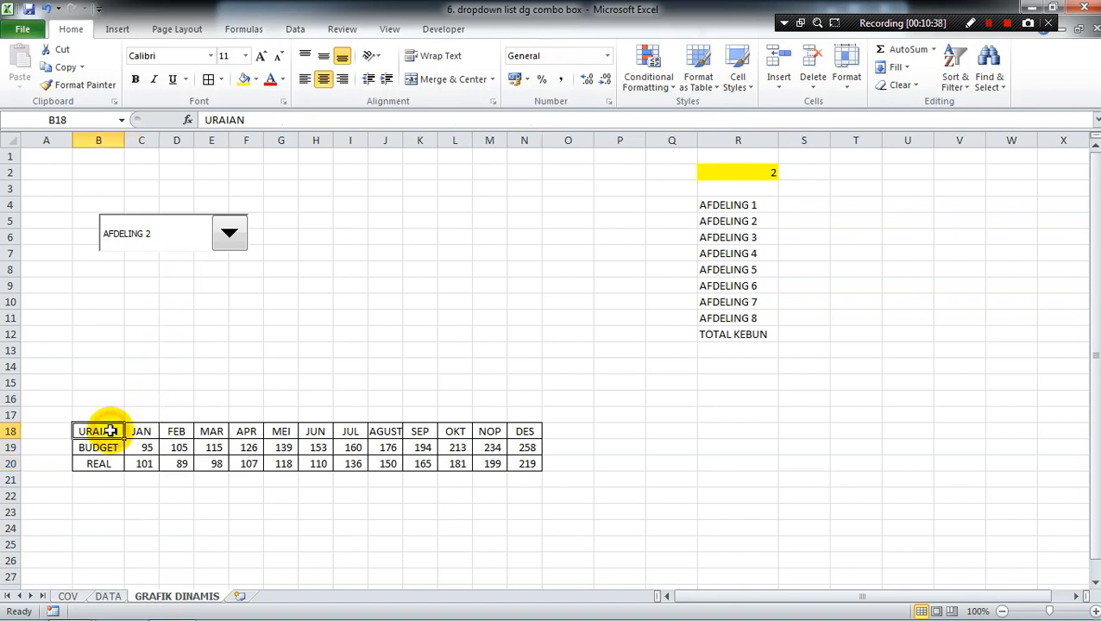
{"action": "key", "text": "shift+Right"}
{"action": "key", "text": "shift+Right"}
{"action": "key", "text": "shift+Right"}
{"action": "key", "text": "shift+Right"}
{"action": "key", "text": "shift+Right"}
{"action": "key", "text": "shift+Right"}
{"action": "key", "text": "shift+Right"}
{"action": "key", "text": "shift+Right"}
{"action": "key", "text": "shift+Right"}
{"action": "key", "text": "shift+Right"}
{"action": "key", "text": "shift+Right"}
{"action": "key", "text": "shift+Right"}
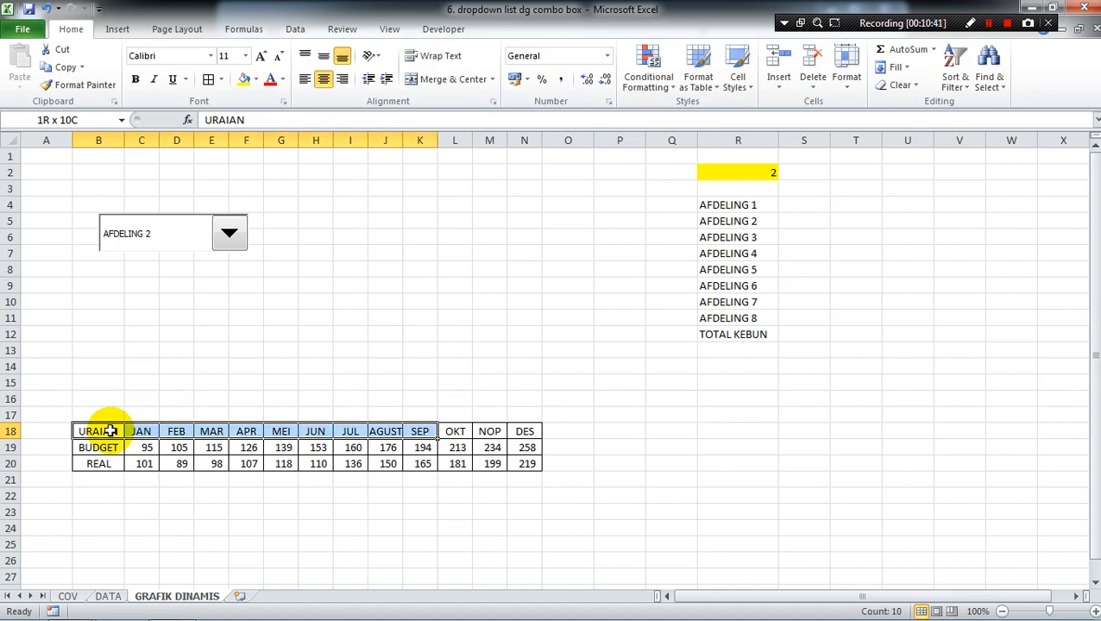
{"action": "key", "text": "shift+Down"}
{"action": "key", "text": "shift+Down"}
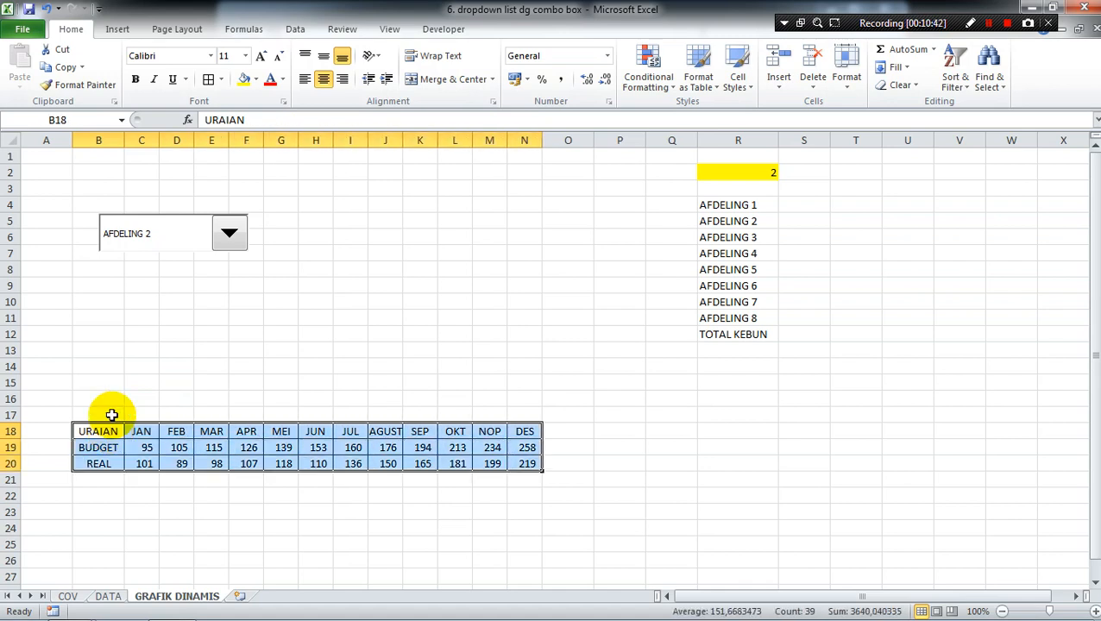
{"action": "left_click", "coordinate": [129, 32]}
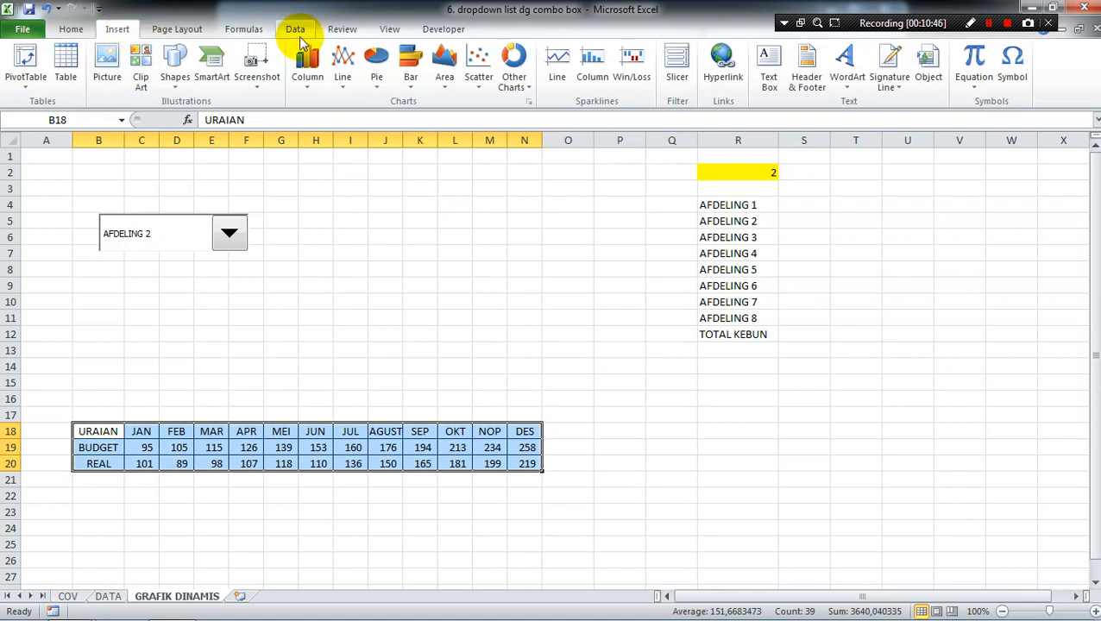
{"action": "left_click", "coordinate": [343, 90]}
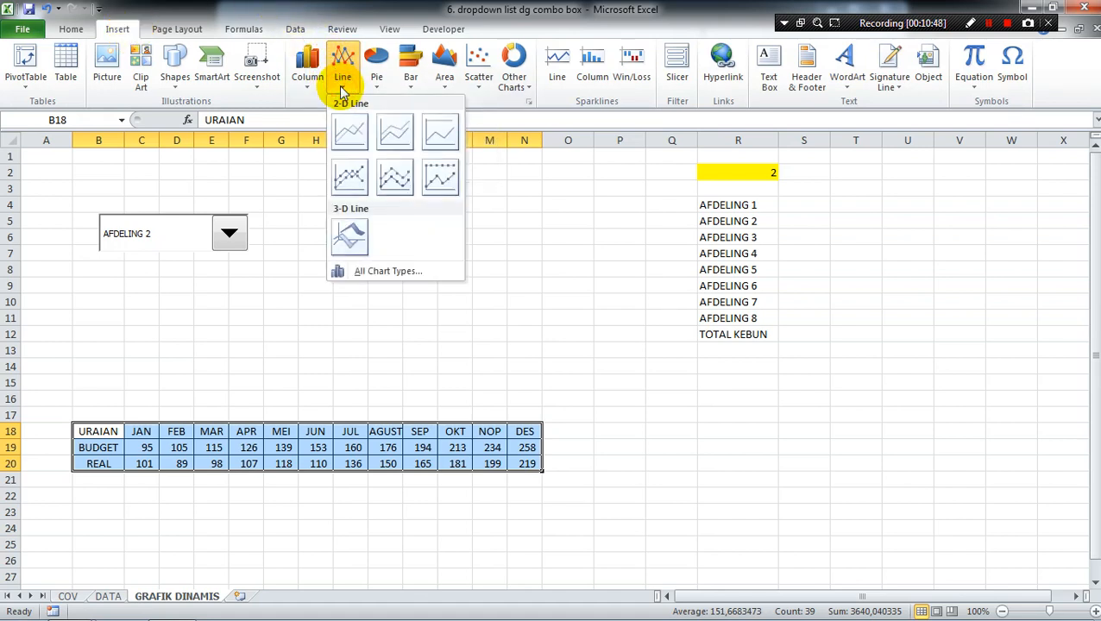
{"action": "left_click", "coordinate": [350, 177]}
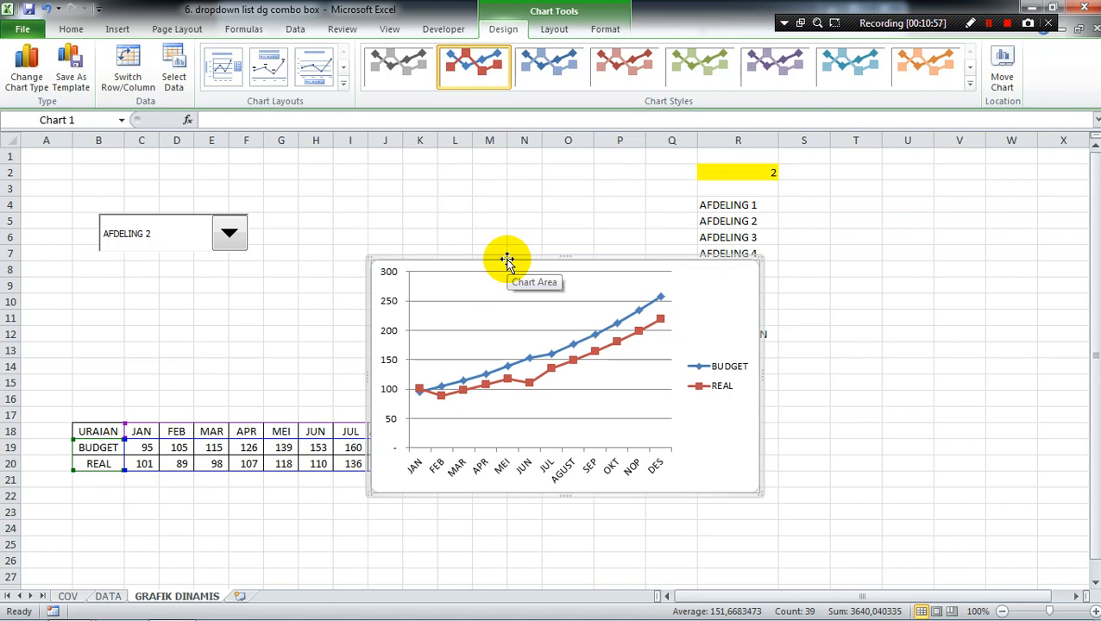
Step: Shift the chart up slightly and move the combo box up to row 2, aligned with the start of column B
{"action": "left_click_drag", "start_coordinate": [507, 261], "coordinate": [499, 224]}
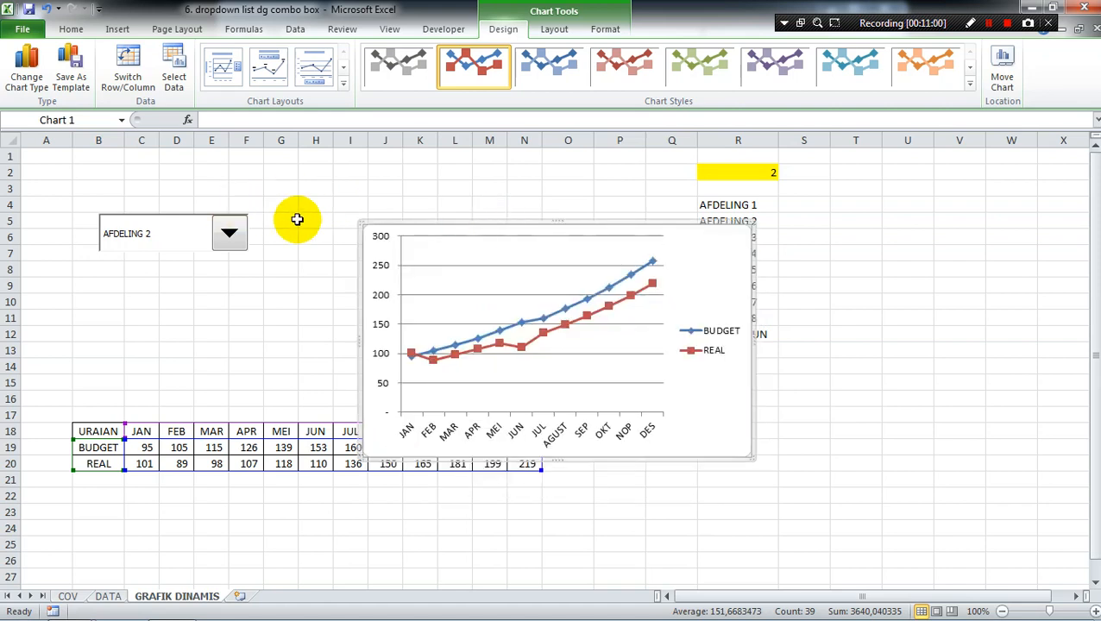
{"action": "right_click", "coordinate": [217, 222]}
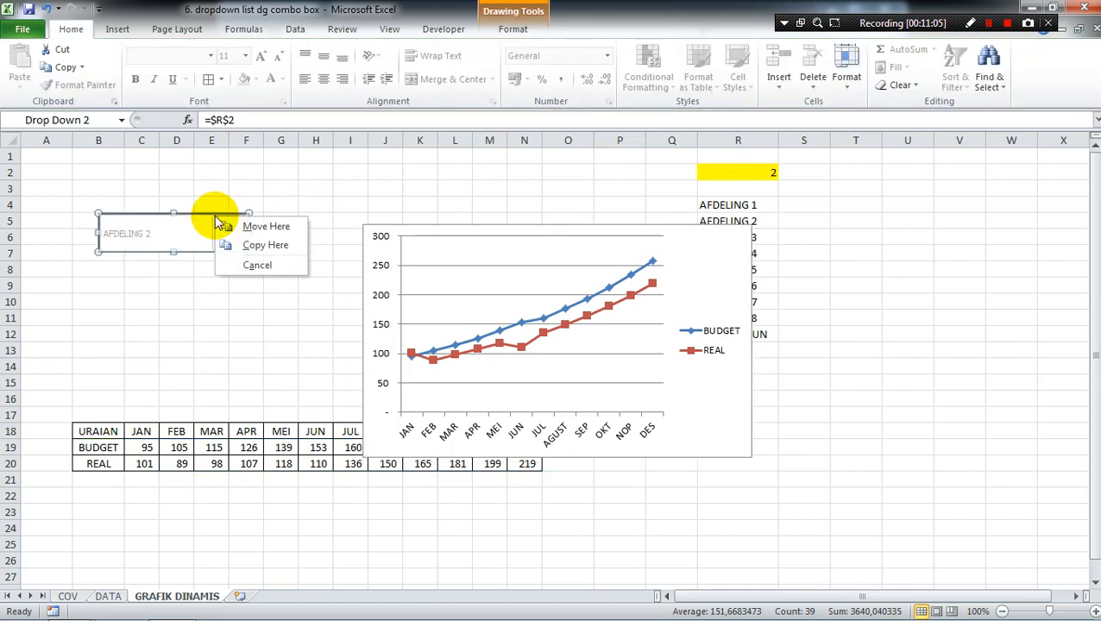
{"action": "key", "text": "Escape"}
{"action": "left_click_drag", "start_coordinate": [211, 217], "coordinate": [187, 167]}
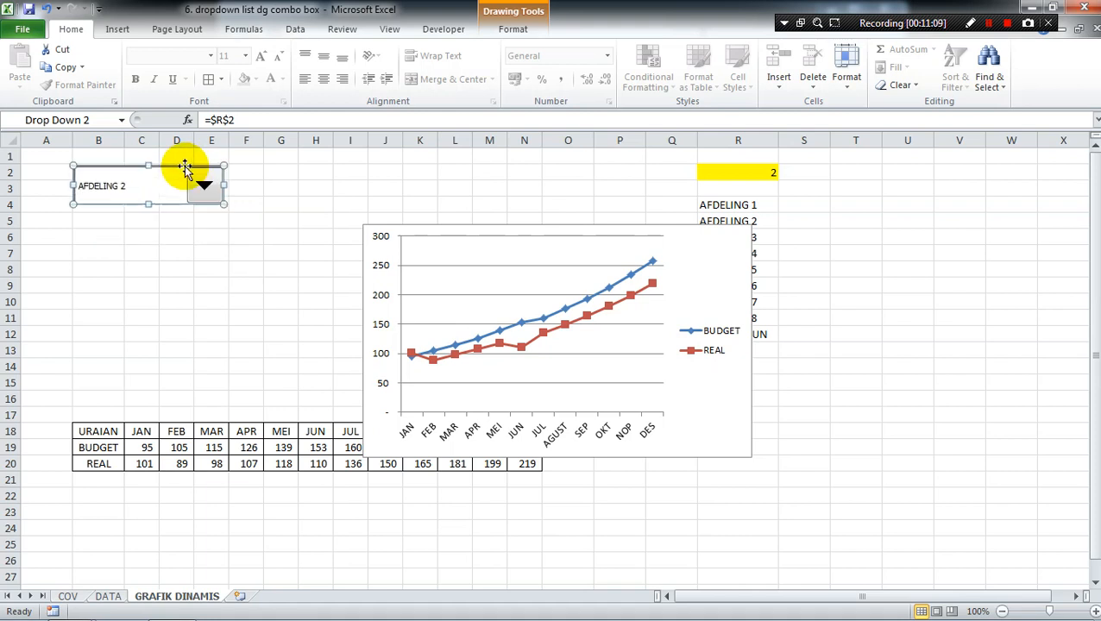
{"action": "left_click", "coordinate": [259, 398]}
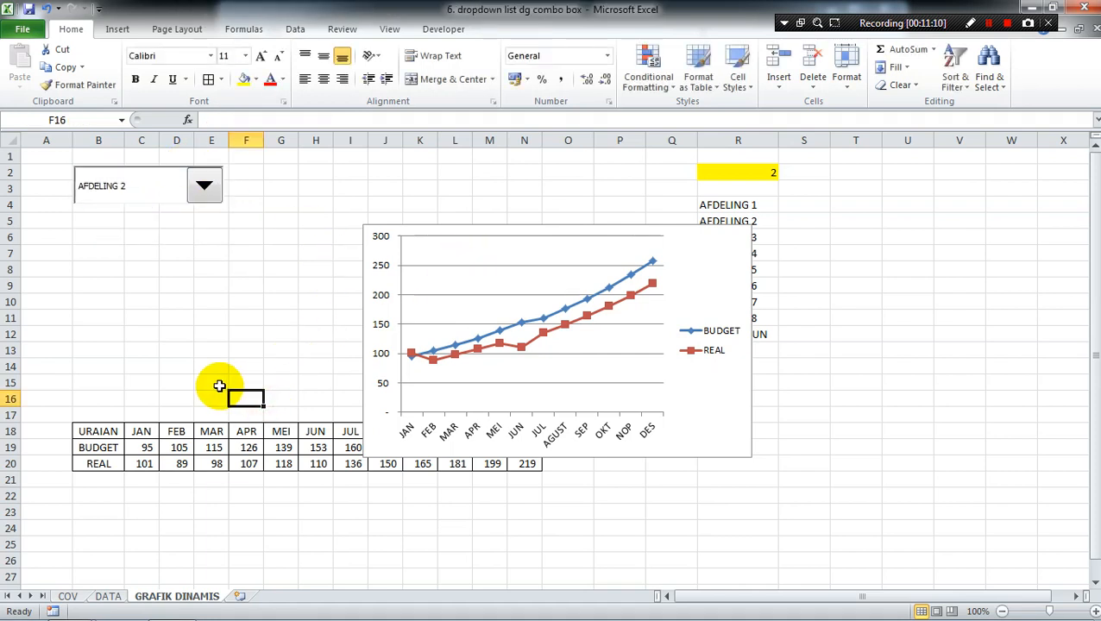
Step: Insert two blank rows at row 16, above the URAIAN table
{"action": "right_click", "coordinate": [15, 399]}
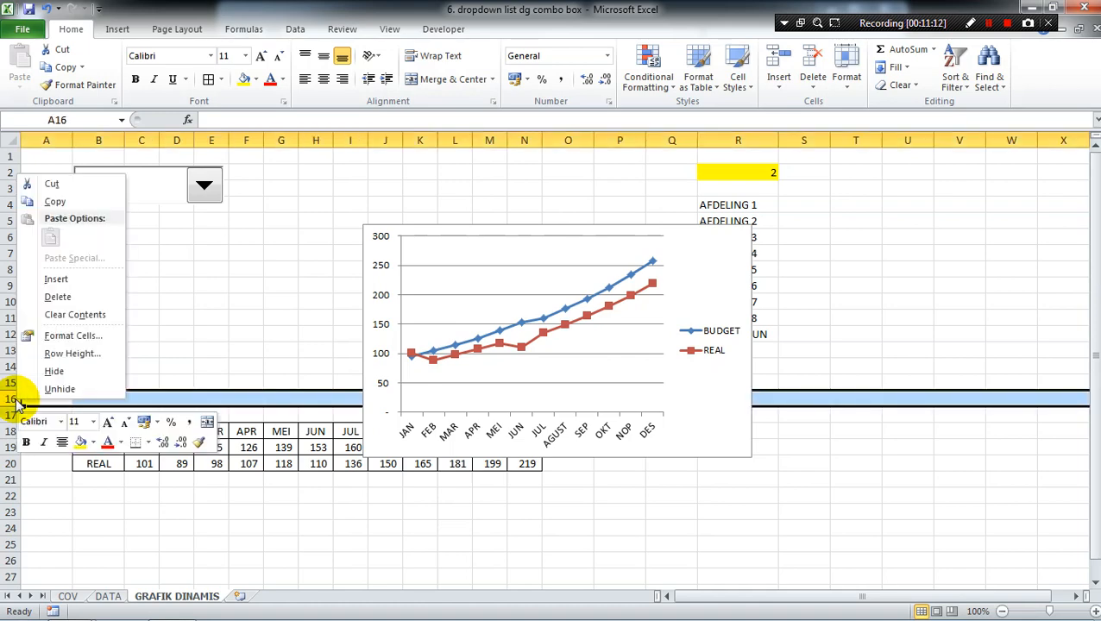
{"action": "left_click", "coordinate": [34, 281]}
{"action": "key", "text": "F4"}
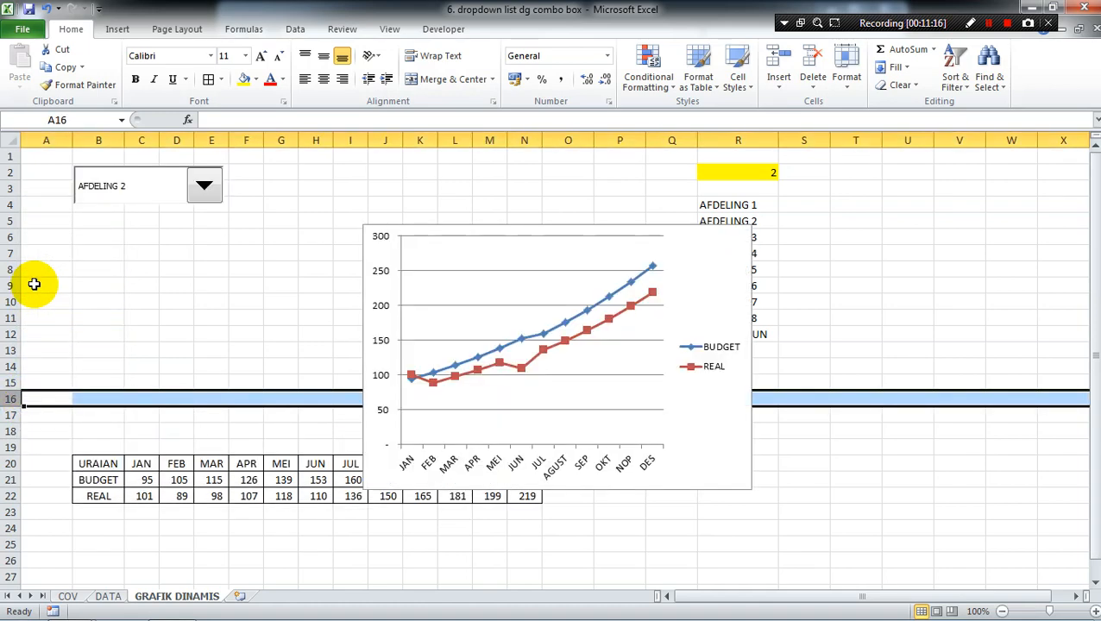
Step: Move the line chart directly beneath the combo box, aligned with the start of column B
{"action": "left_click", "coordinate": [393, 220]}
{"action": "left_click", "coordinate": [394, 222]}
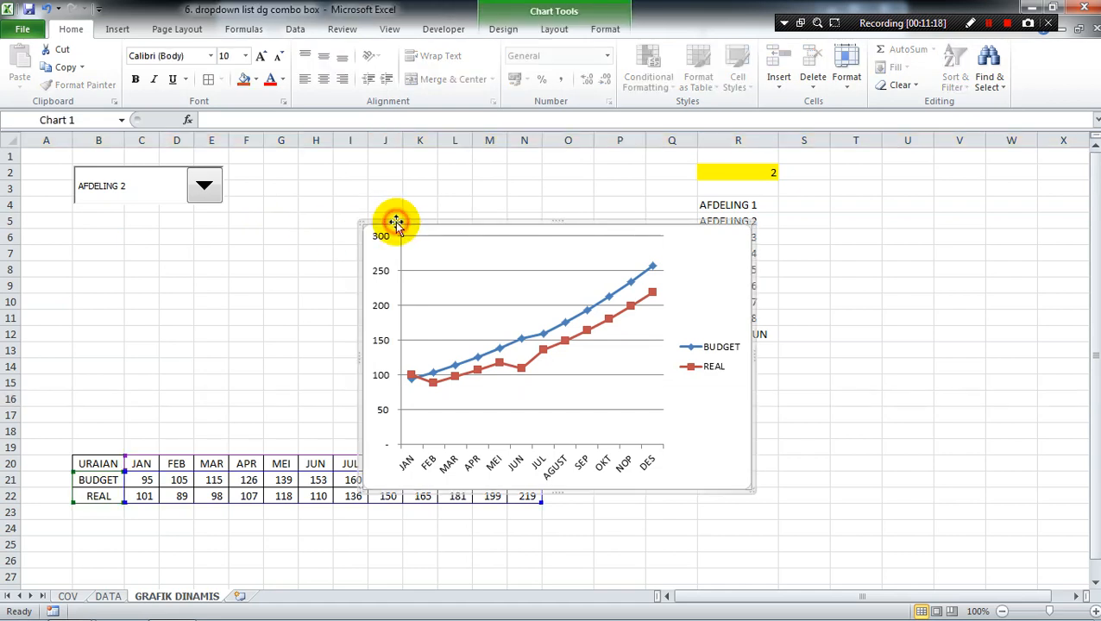
{"action": "left_click_drag", "start_coordinate": [394, 222], "coordinate": [105, 210]}
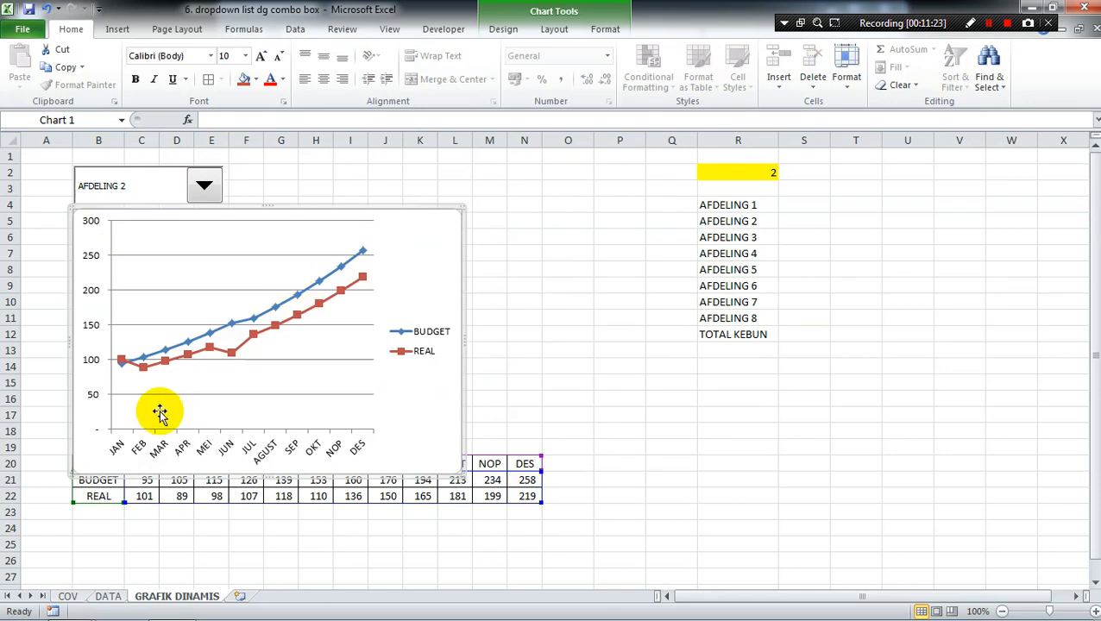
Step: Insert two blank rows at row 17, above the URAIAN table
{"action": "left_click", "coordinate": [163, 540]}
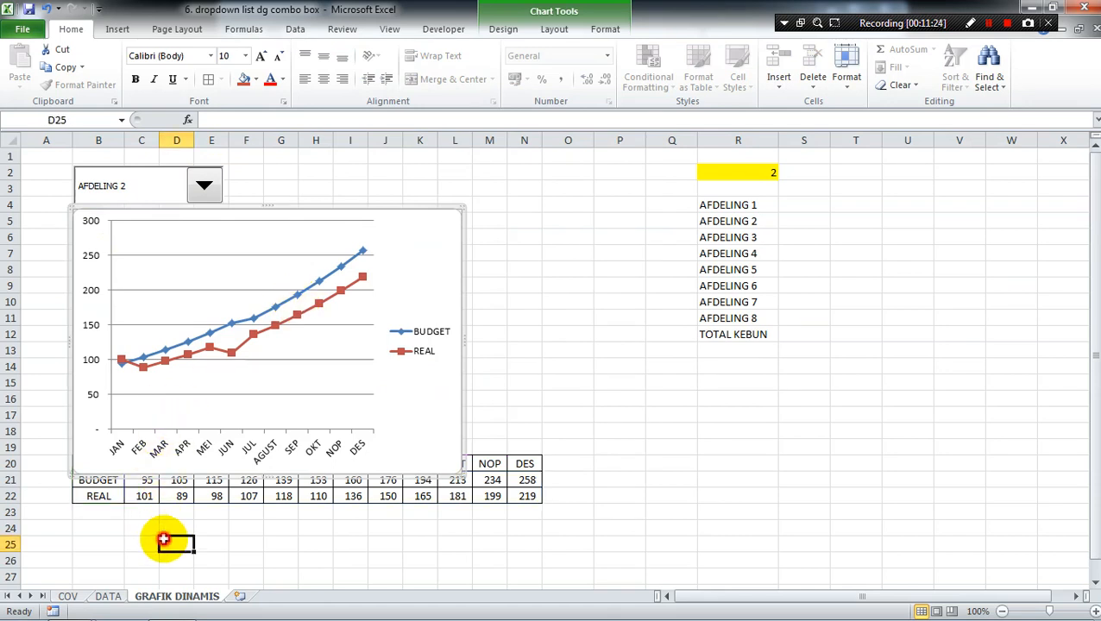
{"action": "left_click", "coordinate": [12, 416]}
{"action": "right_click", "coordinate": [14, 418]}
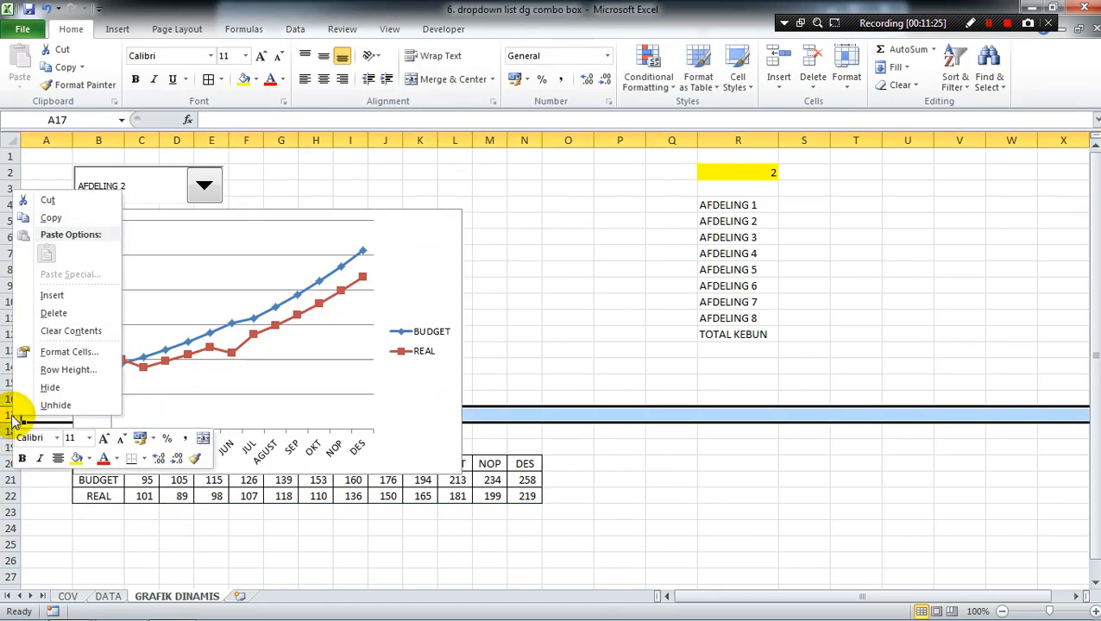
{"action": "left_click", "coordinate": [37, 298]}
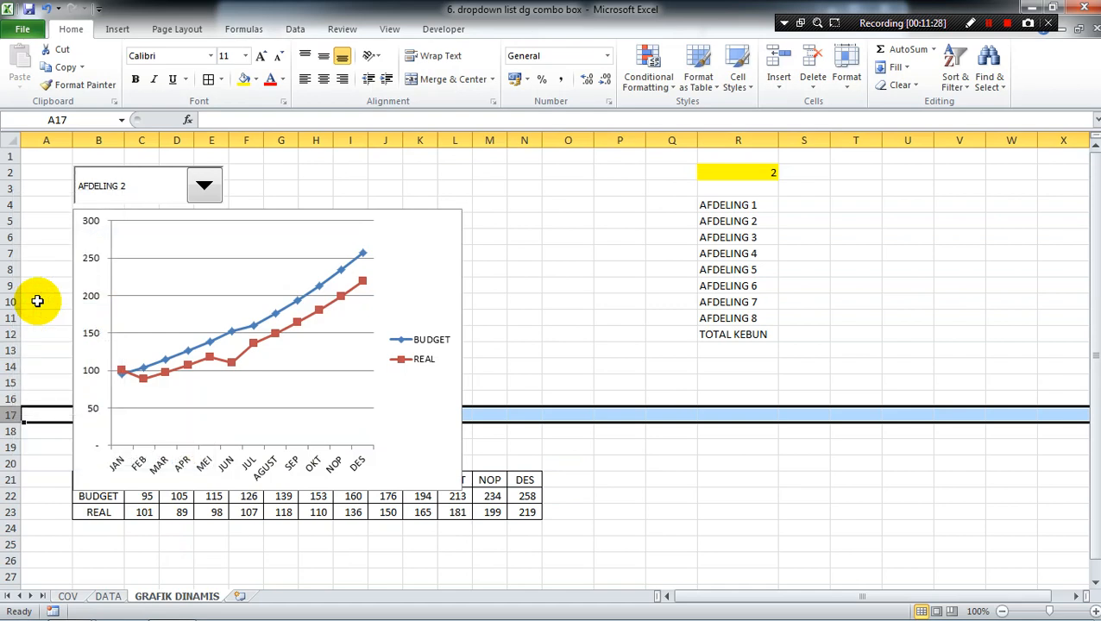
{"action": "key", "text": "F4"}
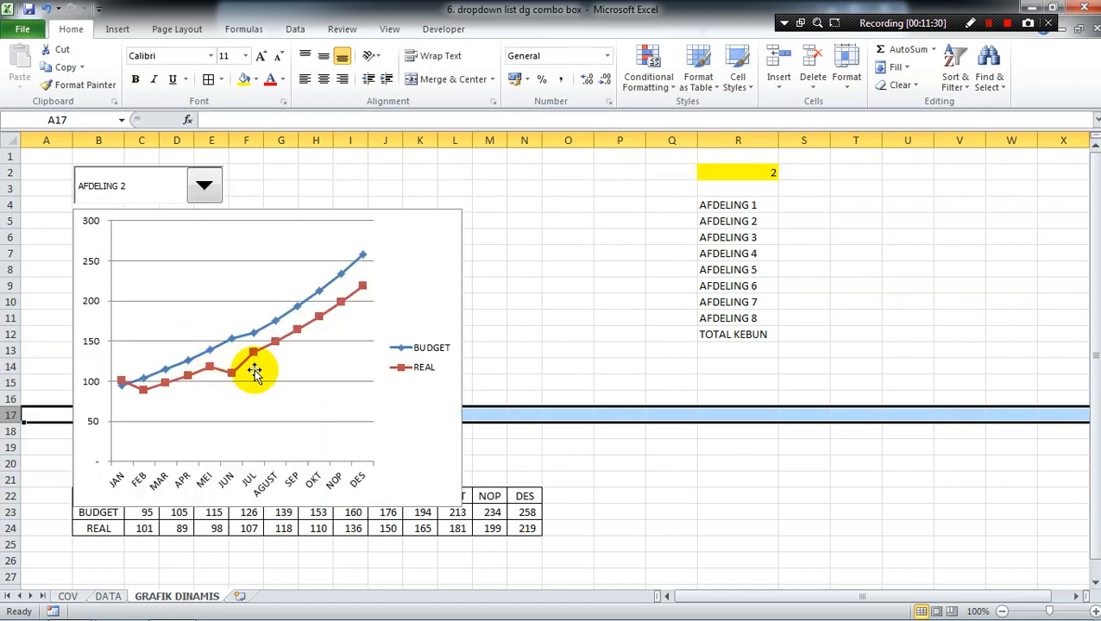
Step: Shorten the line chart to end just above the URAIAN table and widen it to the end of column N
{"action": "left_click", "coordinate": [436, 409]}
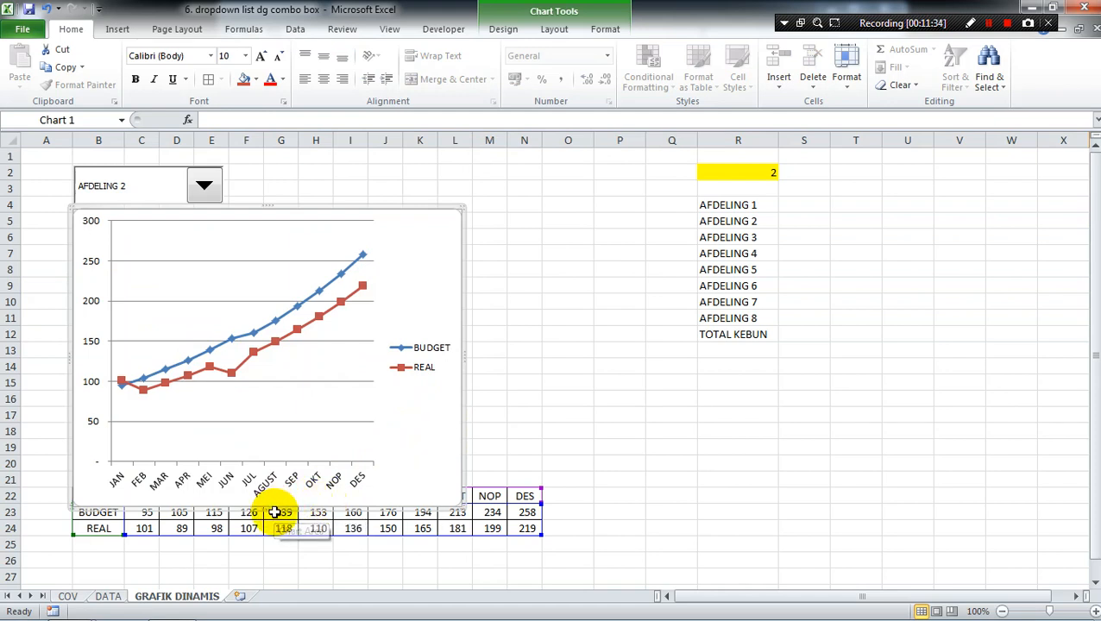
{"action": "left_click_drag", "start_coordinate": [271, 508], "coordinate": [260, 482]}
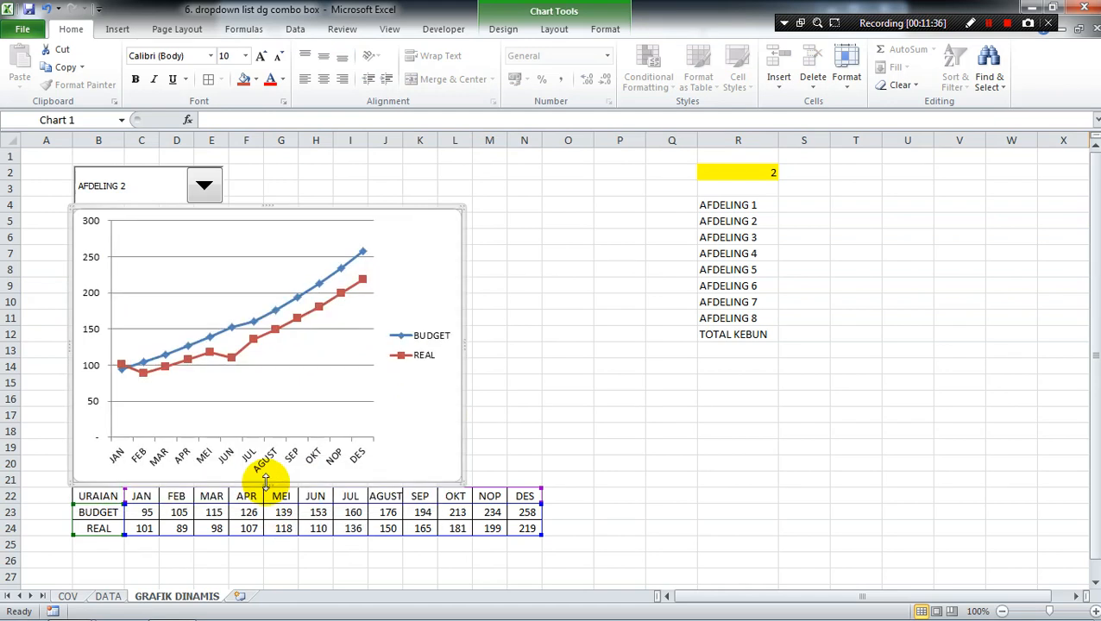
{"action": "left_click_drag", "start_coordinate": [463, 342], "coordinate": [537, 343]}
{"action": "left_click", "coordinate": [637, 385]}
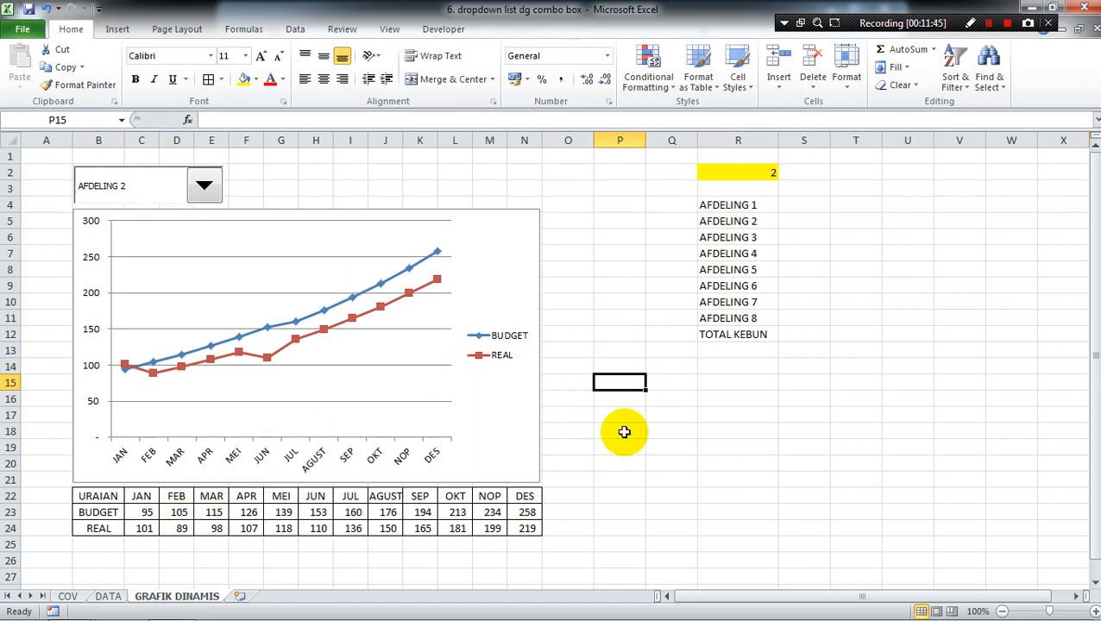
{"action": "left_click", "coordinate": [750, 446]}
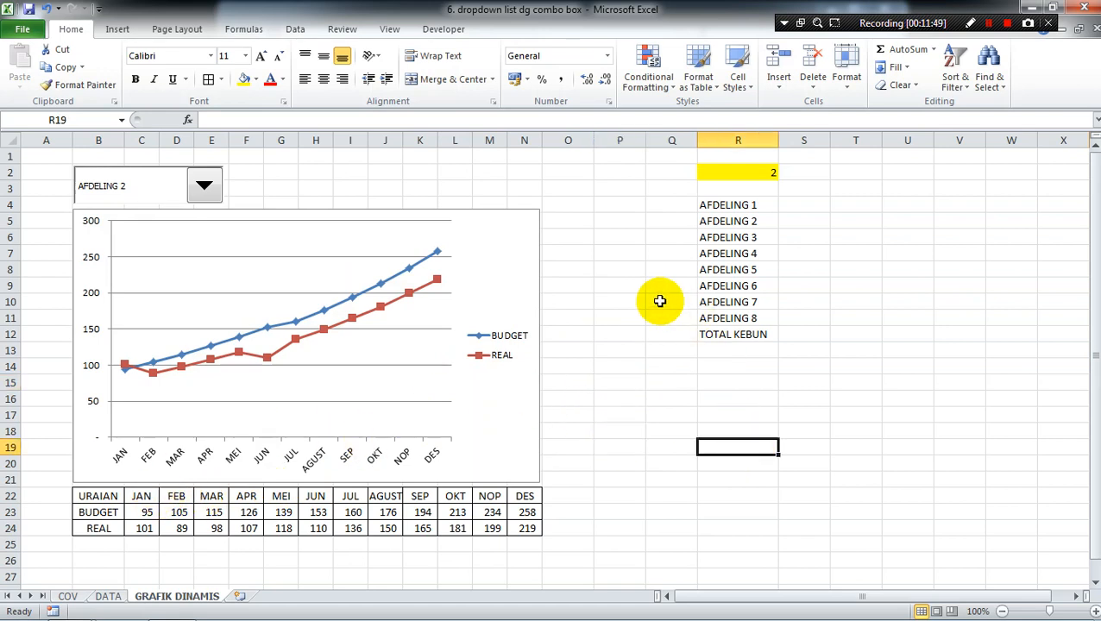
{"action": "left_click", "coordinate": [600, 270]}
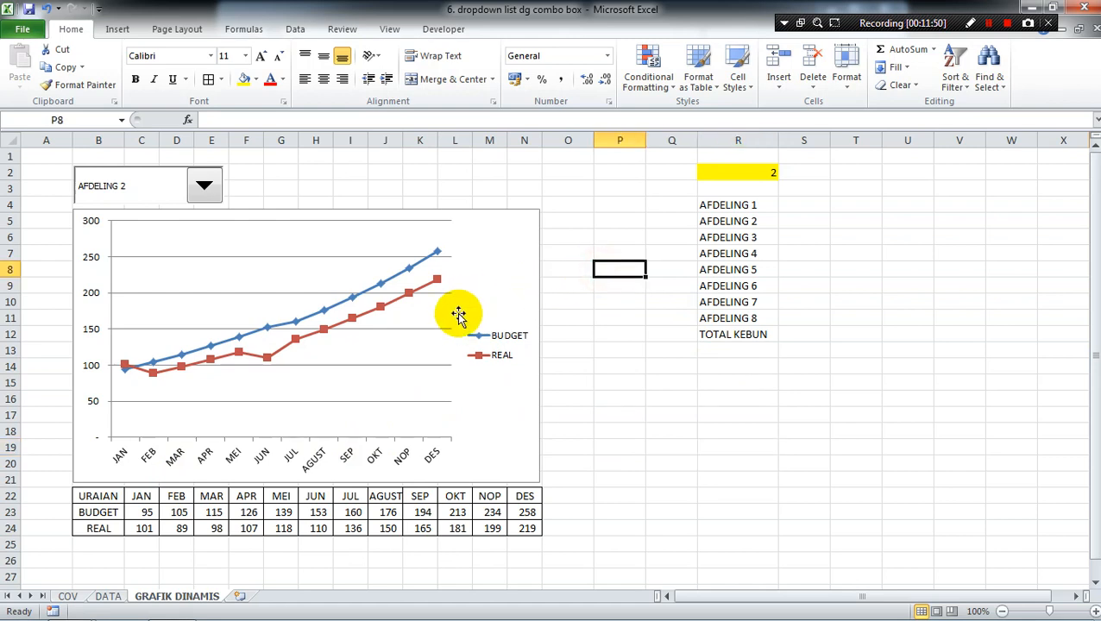
{"action": "mouse_move", "coordinate": [396, 308]}
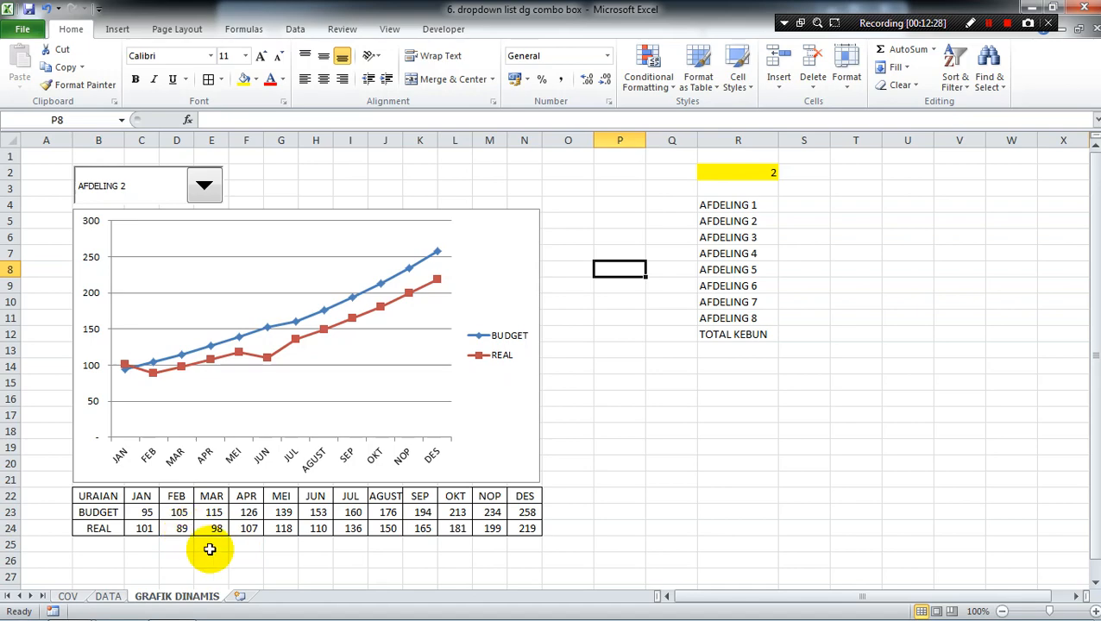
Step: Start a conditional formatting rule on the REAL values C24:N24 that formats only the top 1 ranked value
{"action": "left_click", "coordinate": [145, 528]}
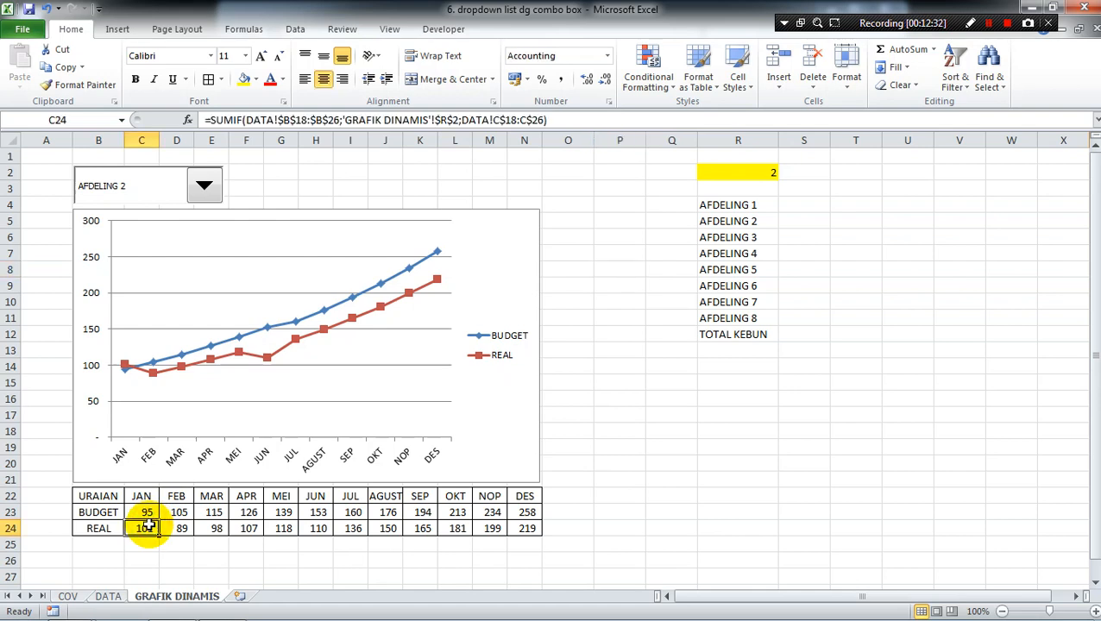
{"action": "key", "text": "shift+Right"}
{"action": "key", "text": "shift+Right"}
{"action": "key", "text": "shift+Right"}
{"action": "key", "text": "shift+Right"}
{"action": "key", "text": "shift+Right"}
{"action": "key", "text": "shift+Right"}
{"action": "key", "text": "shift+Right"}
{"action": "key", "text": "shift+Right"}
{"action": "key", "text": "shift+Right"}
{"action": "key", "text": "shift+Right"}
{"action": "key", "text": "shift+Right"}
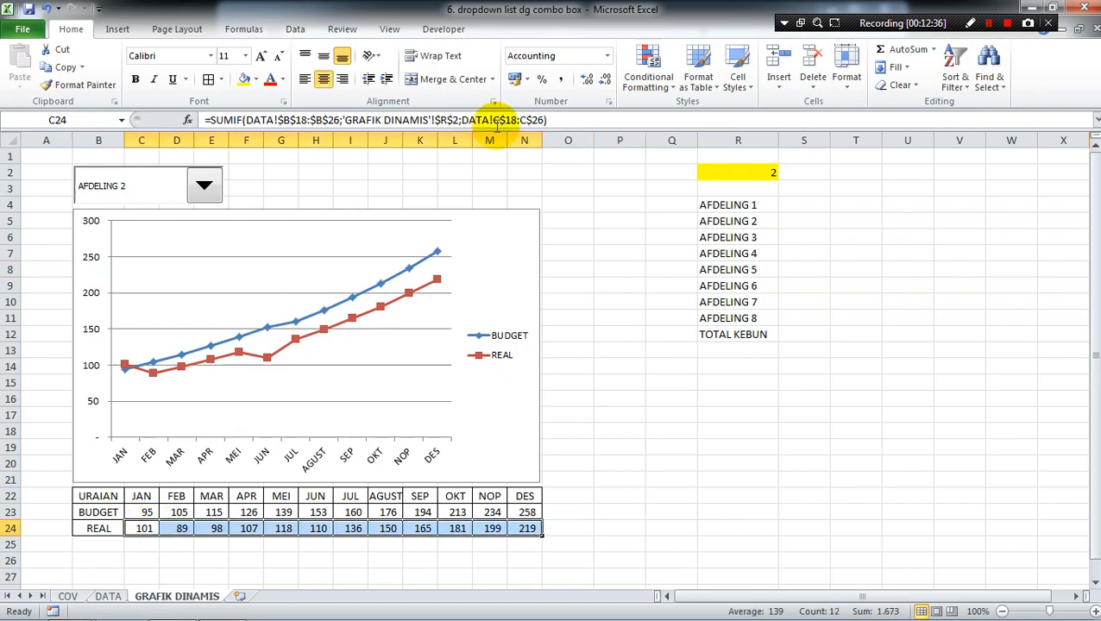
{"action": "left_click", "coordinate": [662, 87]}
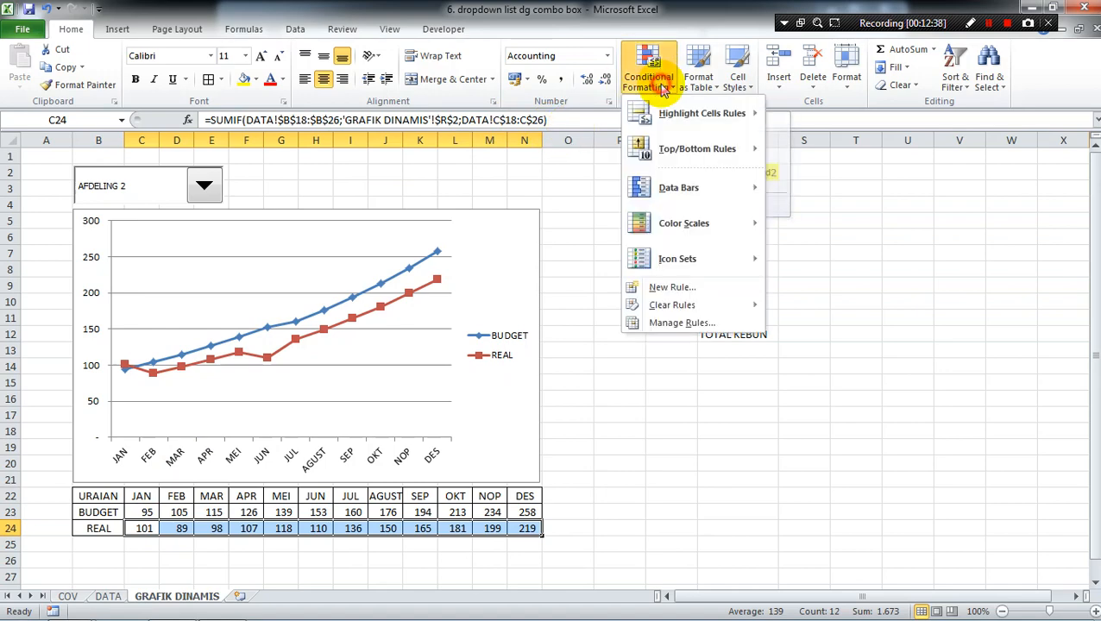
{"action": "left_click", "coordinate": [674, 290]}
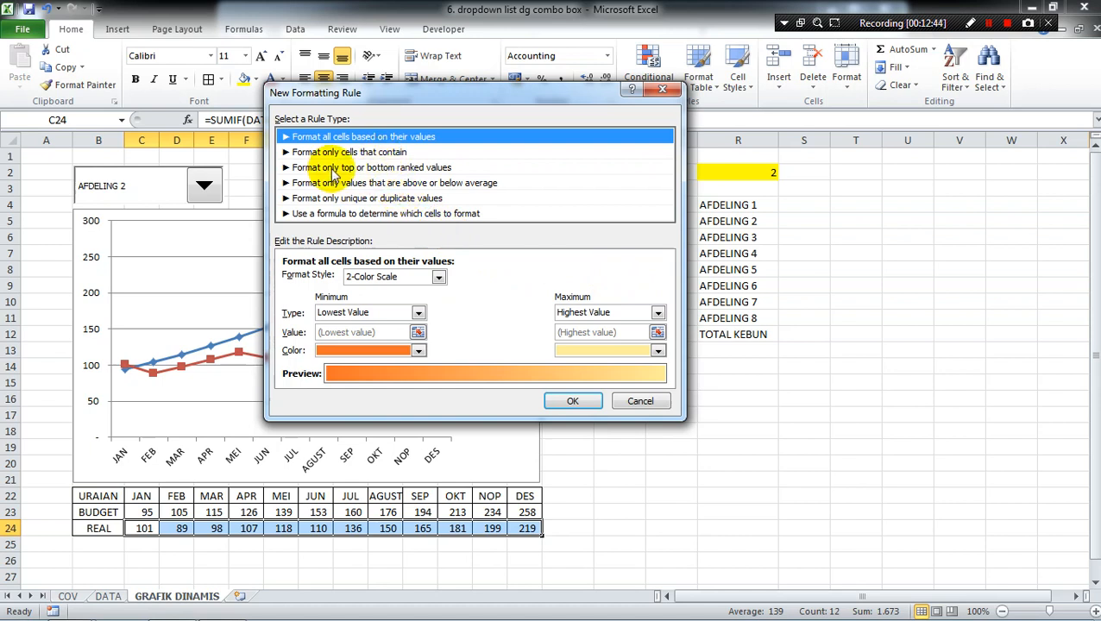
{"action": "left_click", "coordinate": [361, 168]}
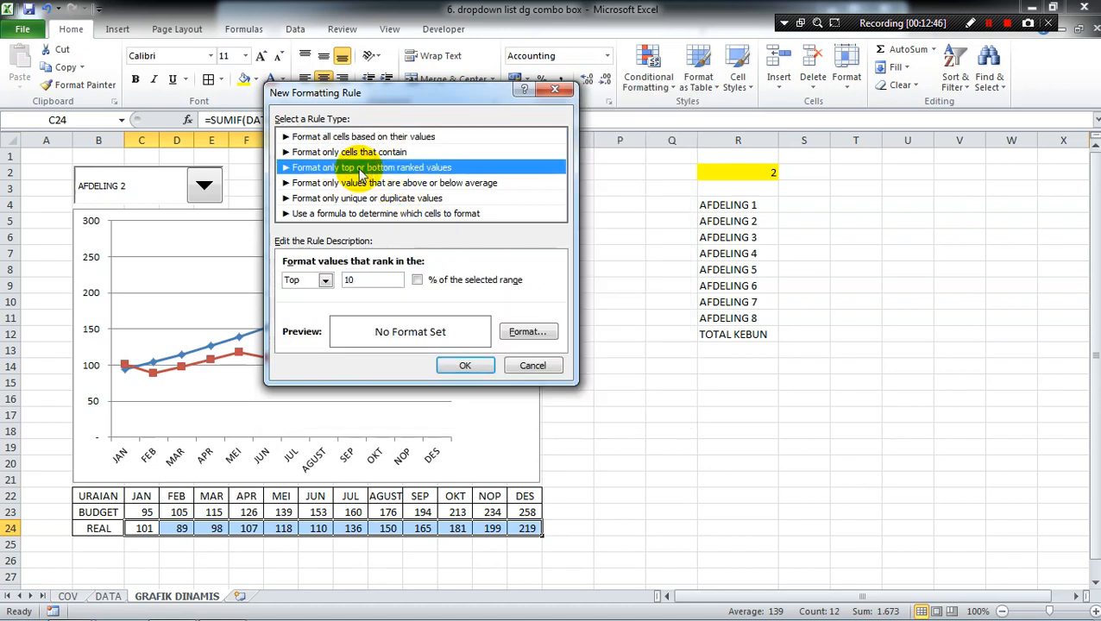
{"action": "left_click", "coordinate": [375, 280]}
{"action": "key", "text": "BackSpace"}
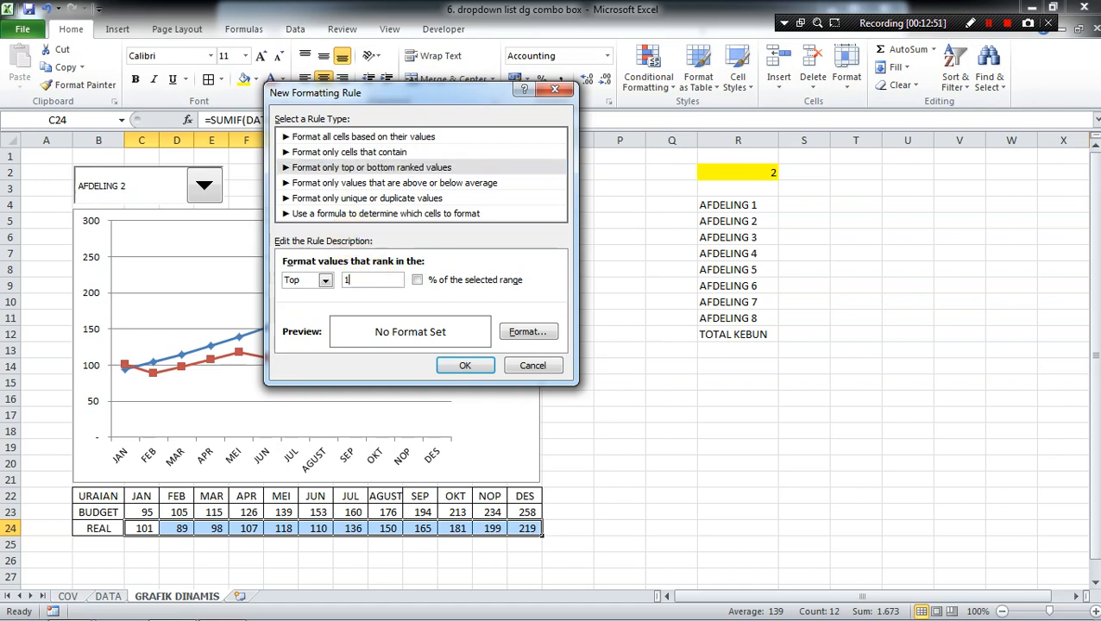
Step: Choose a bright green custom fill colour for the top 1 rule's format
{"action": "left_click", "coordinate": [515, 337]}
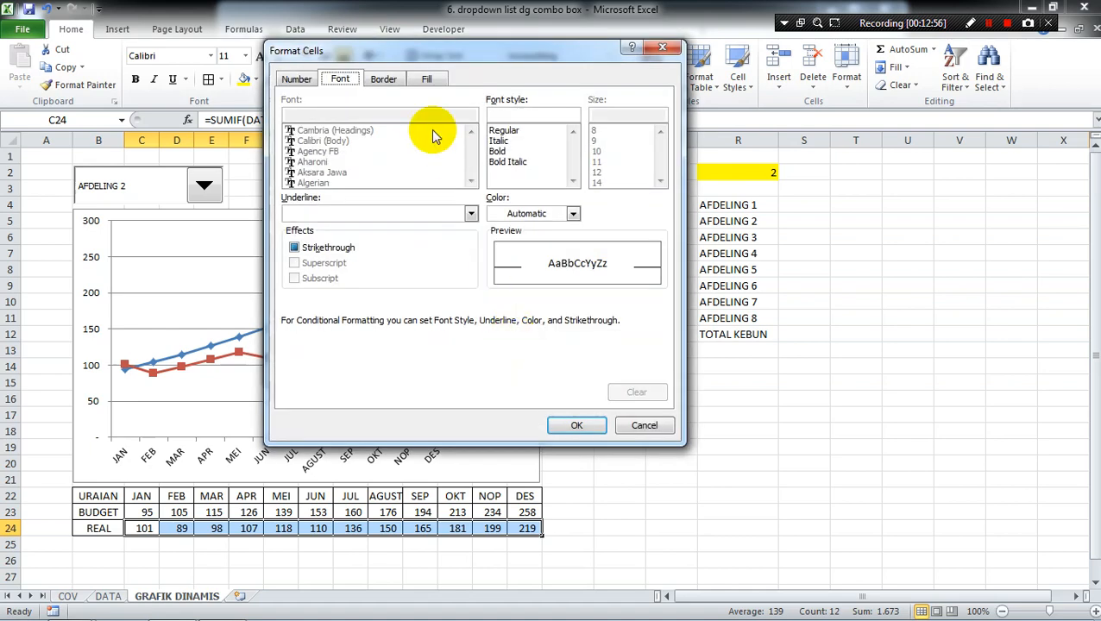
{"action": "left_click", "coordinate": [426, 79]}
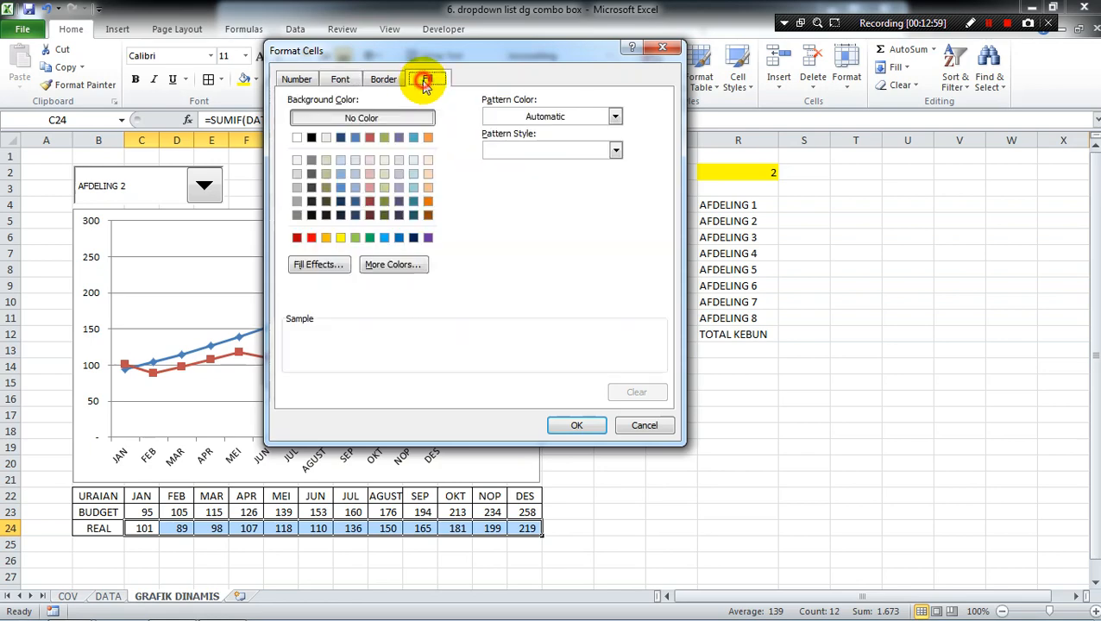
{"action": "left_click", "coordinate": [384, 264]}
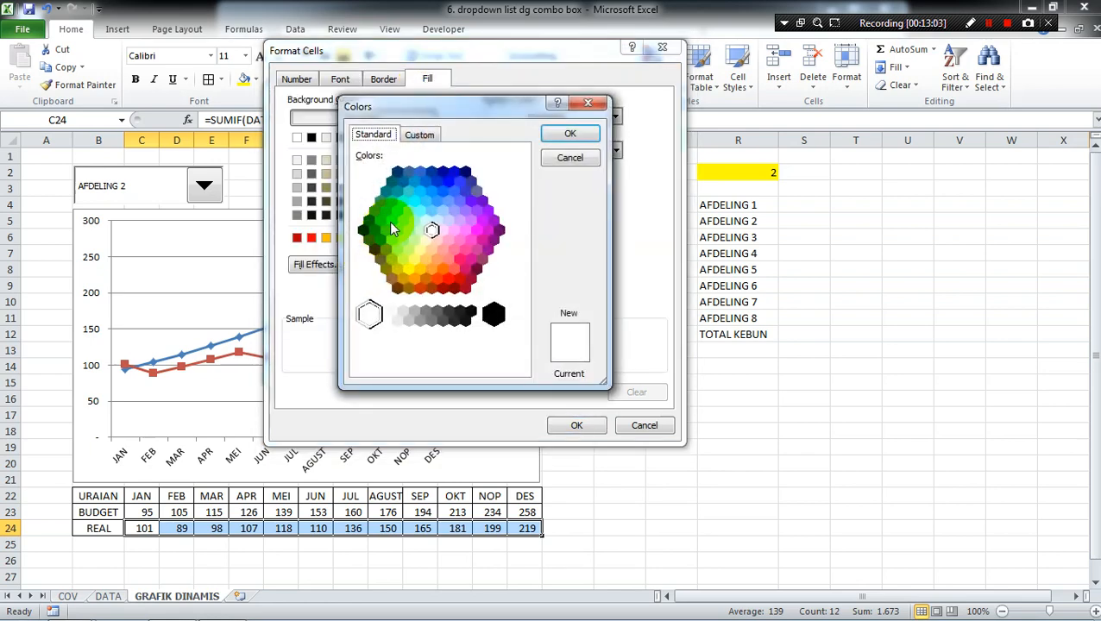
{"action": "left_click", "coordinate": [392, 222]}
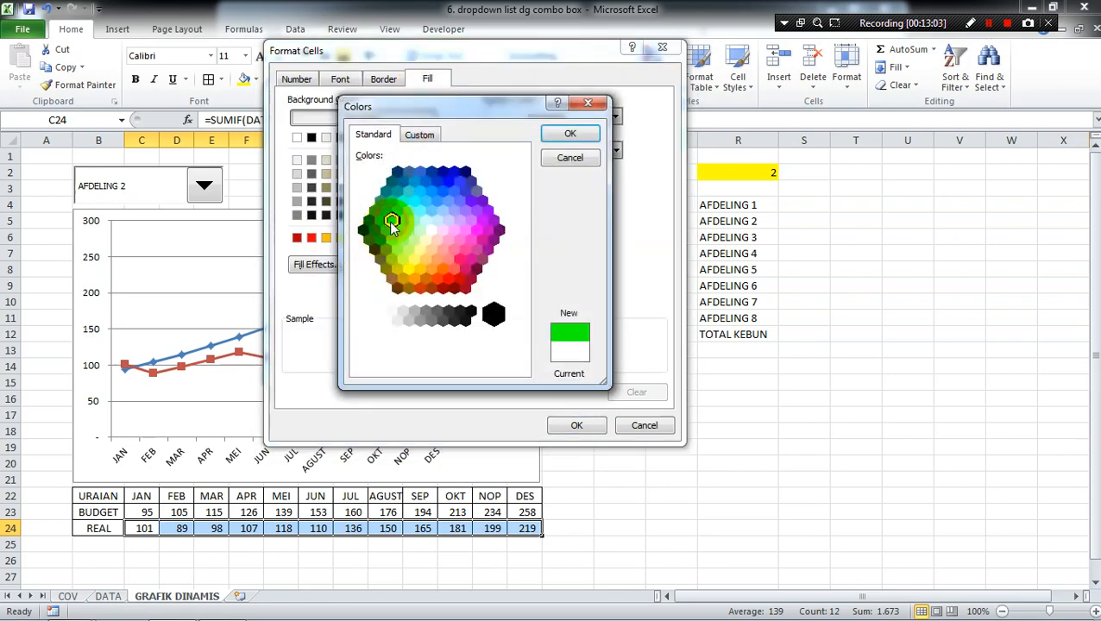
{"action": "left_click", "coordinate": [569, 136]}
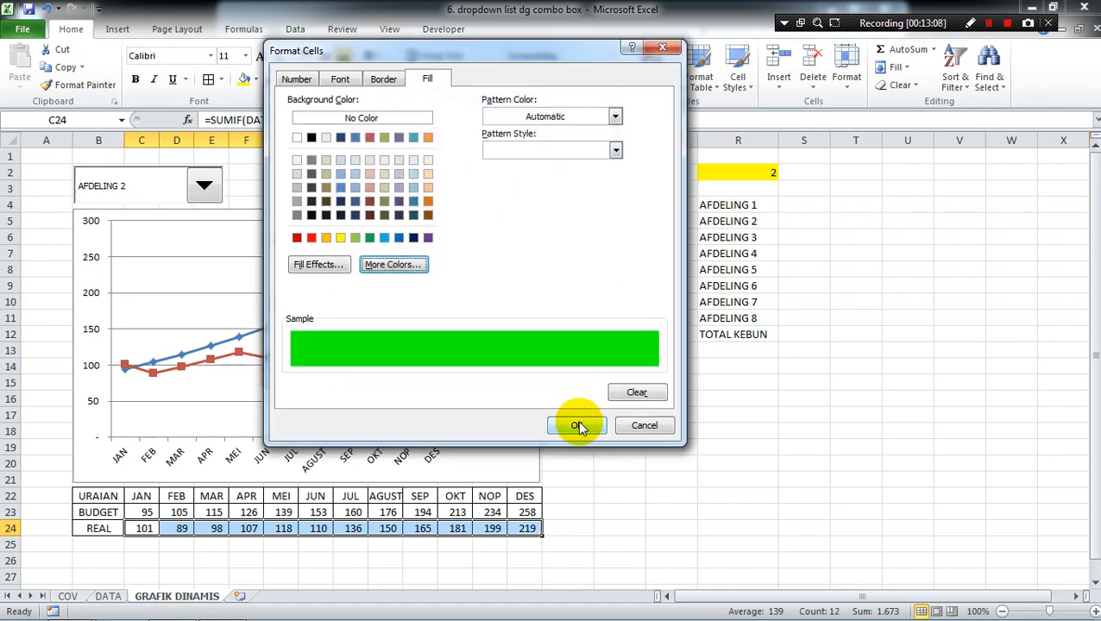
Step: Add a Bold font style to the top 1 rule's format and apply the rule to the REAL row
{"action": "left_click", "coordinate": [341, 79]}
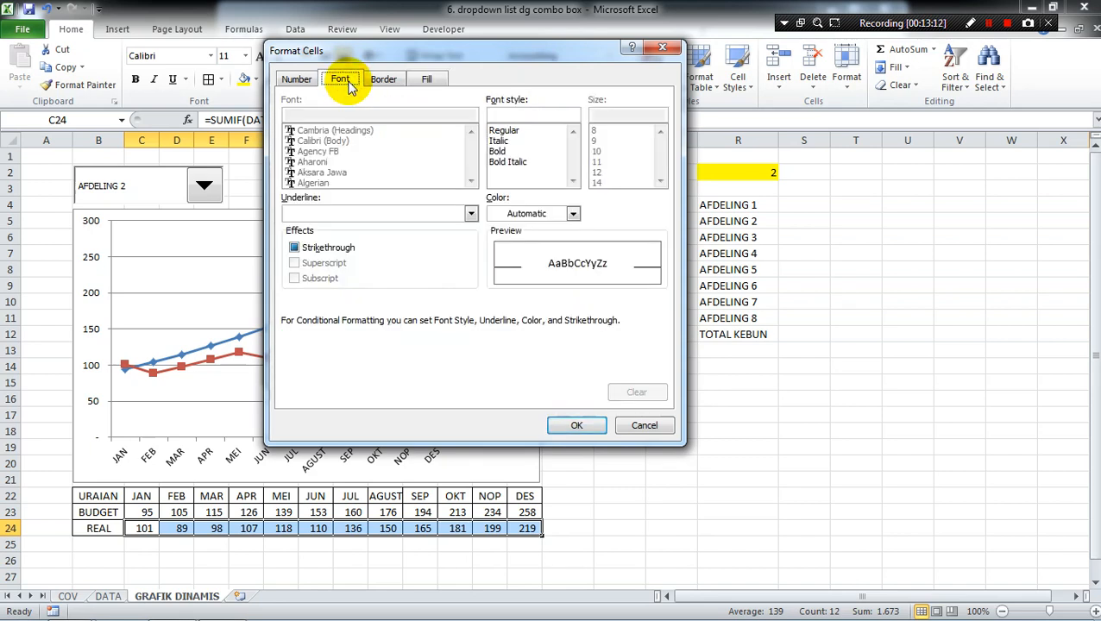
{"action": "left_click", "coordinate": [499, 151]}
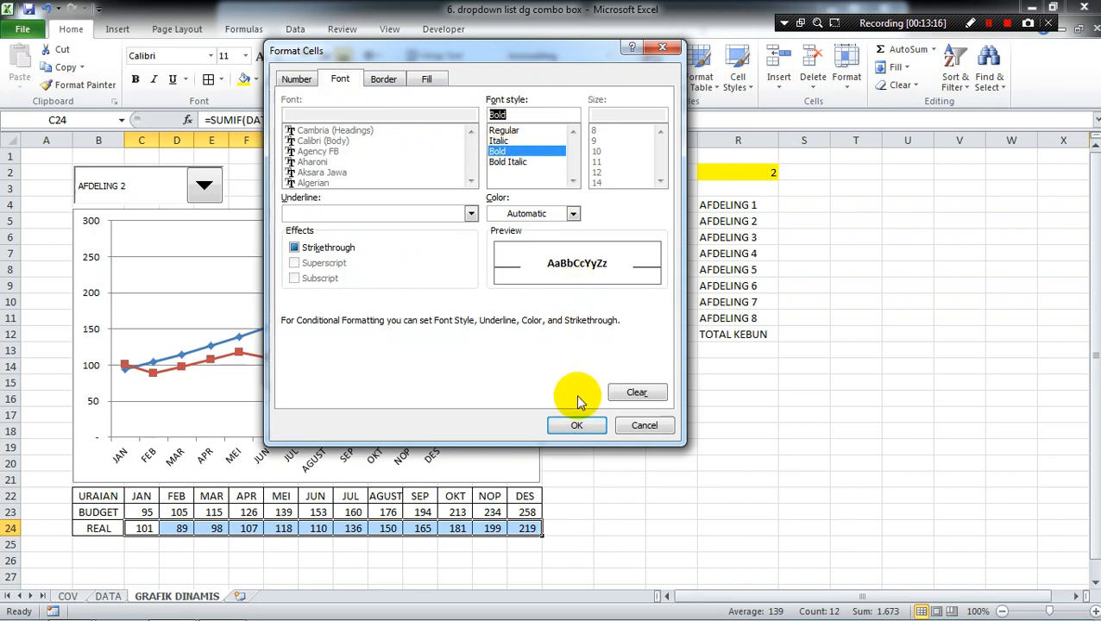
{"action": "left_click", "coordinate": [427, 80]}
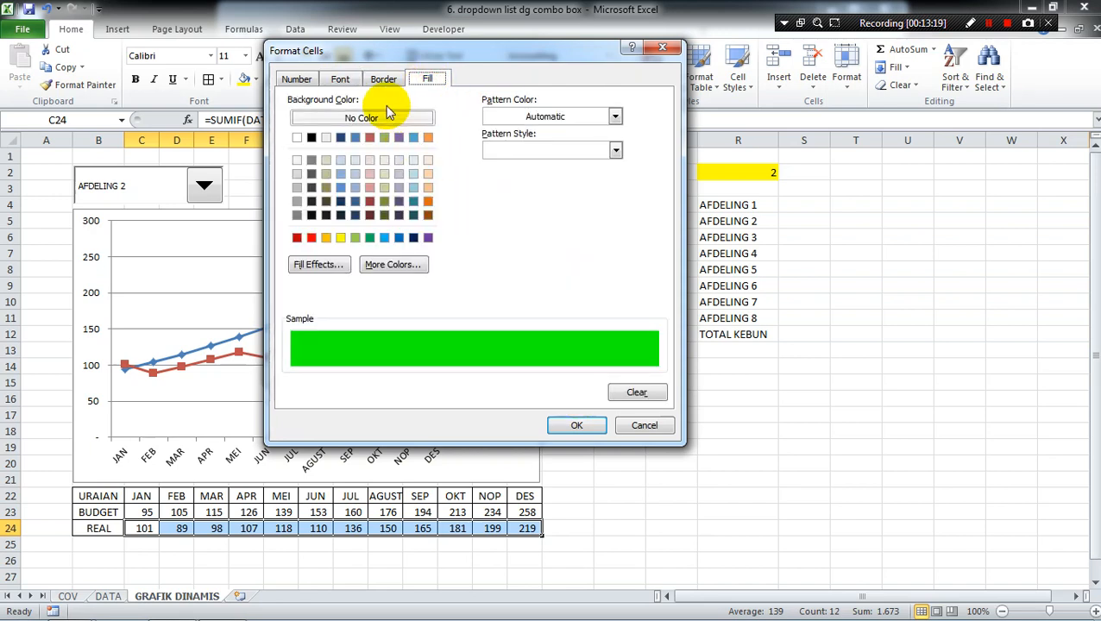
{"action": "left_click", "coordinate": [345, 81]}
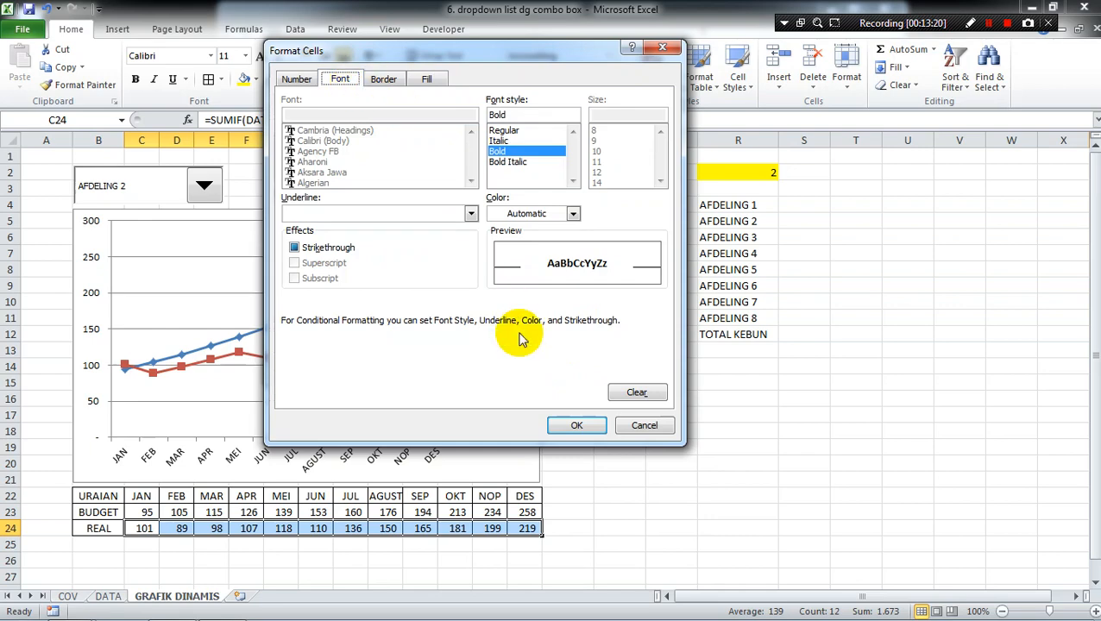
{"action": "left_click", "coordinate": [568, 426]}
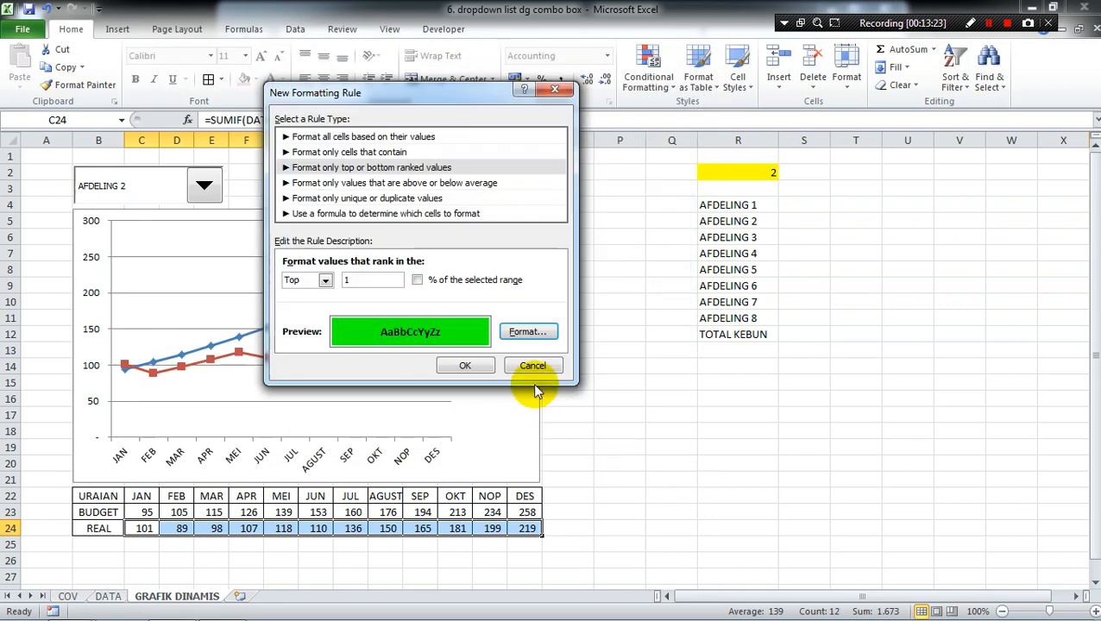
{"action": "left_click", "coordinate": [466, 365]}
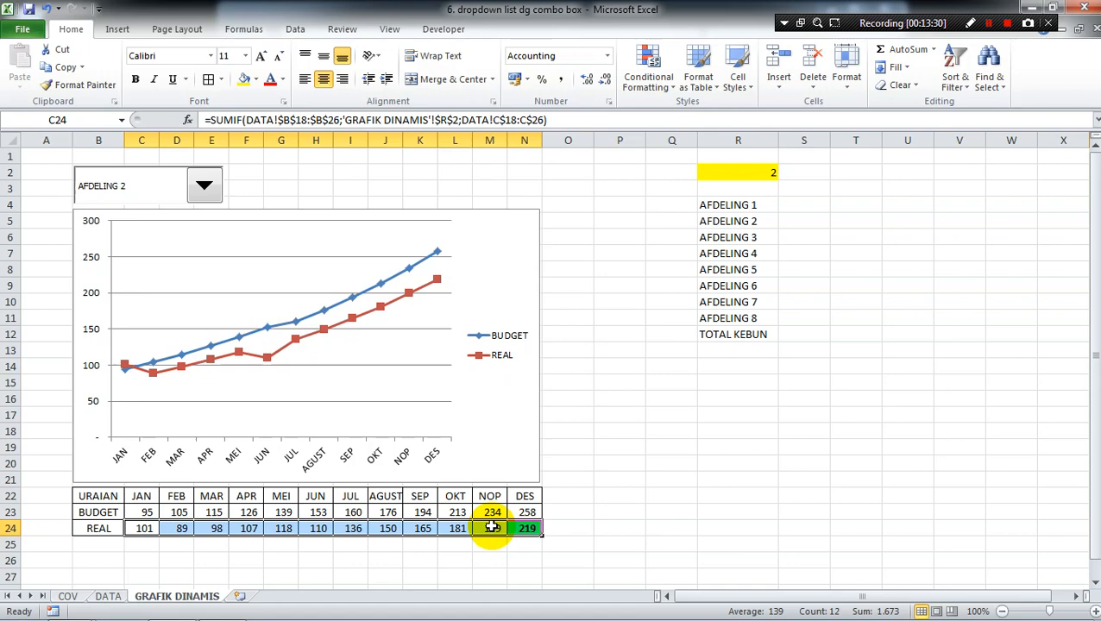
Step: Start another conditional formatting rule on the REAL values that formats only bottom ranked values
{"action": "left_click", "coordinate": [671, 90]}
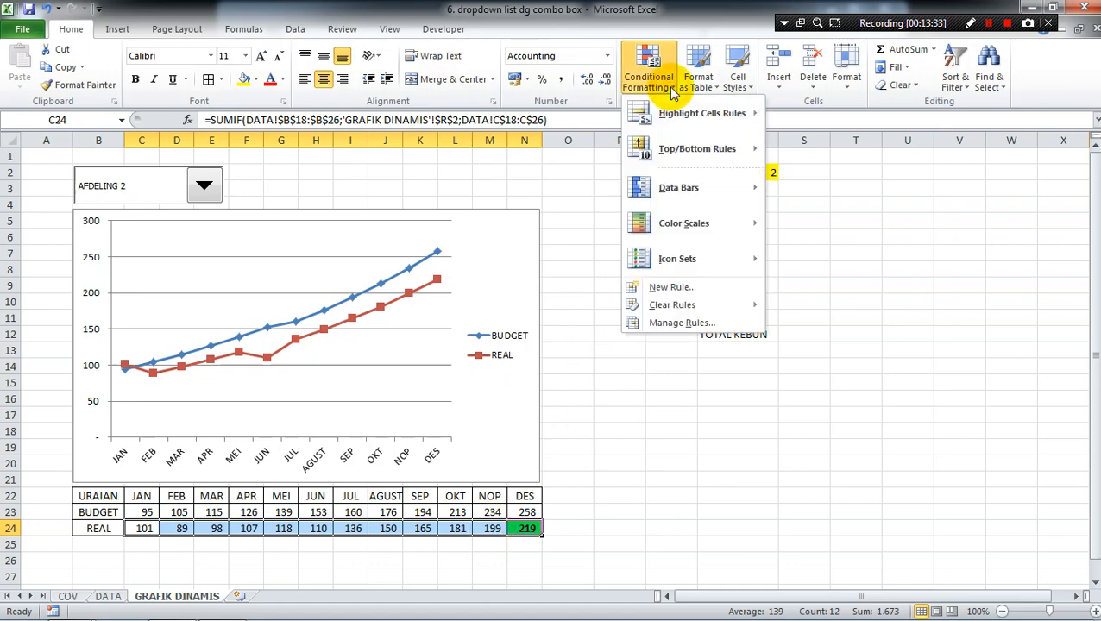
{"action": "left_click", "coordinate": [672, 288]}
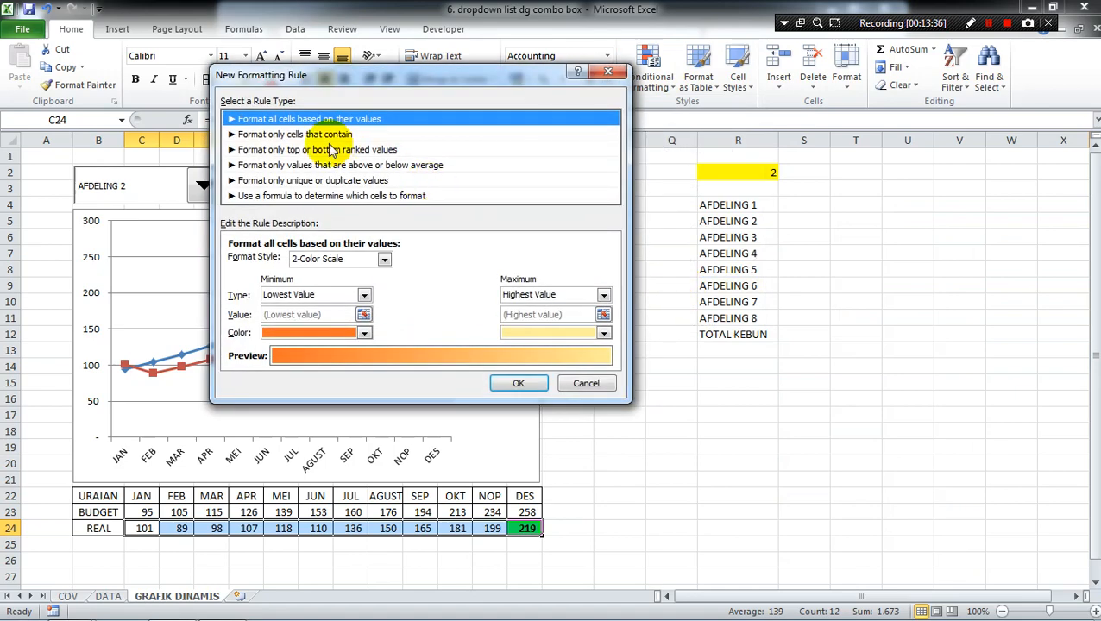
{"action": "left_click", "coordinate": [318, 150]}
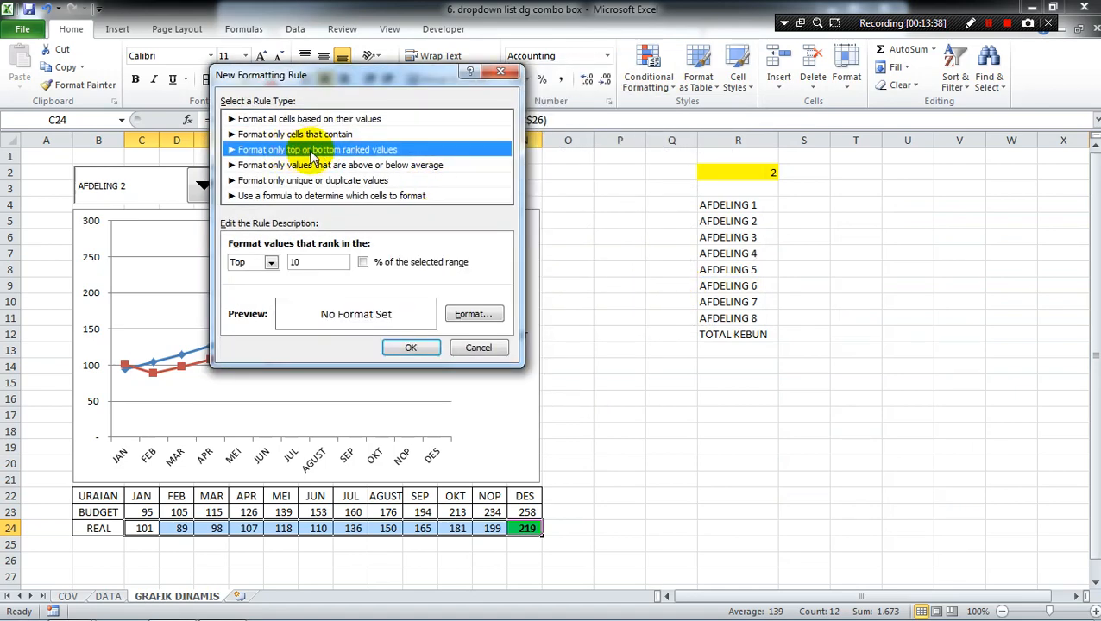
{"action": "left_click", "coordinate": [271, 262]}
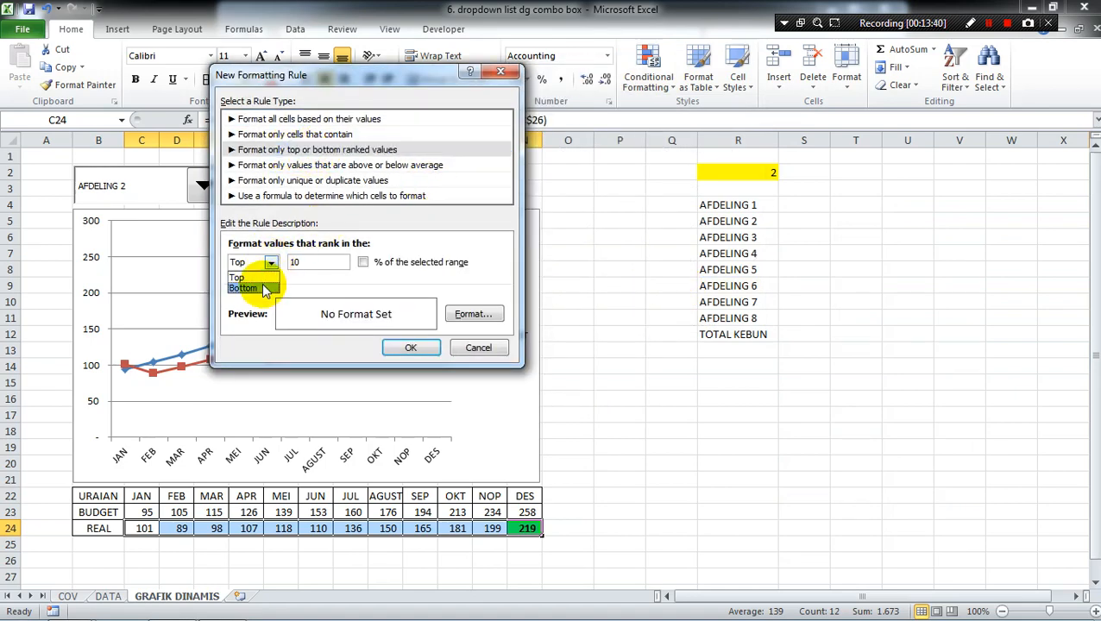
{"action": "left_click", "coordinate": [262, 288]}
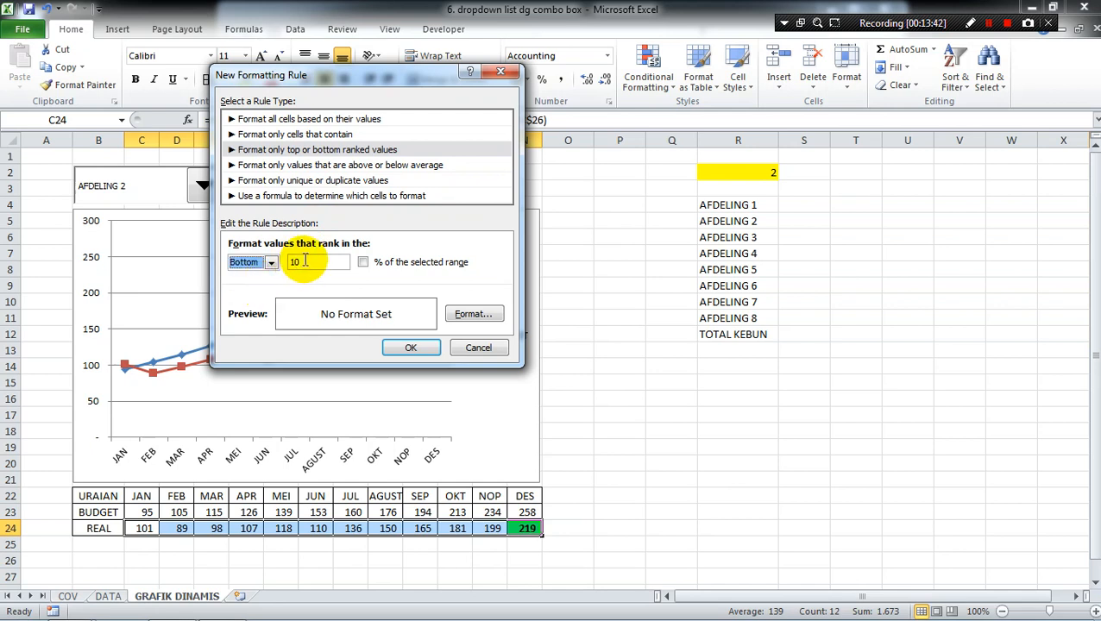
{"action": "left_click", "coordinate": [304, 262]}
Step: Set the bottom ranked rule to format only 1 value and choose a red fill colour for it
{"action": "left_click", "coordinate": [472, 315]}
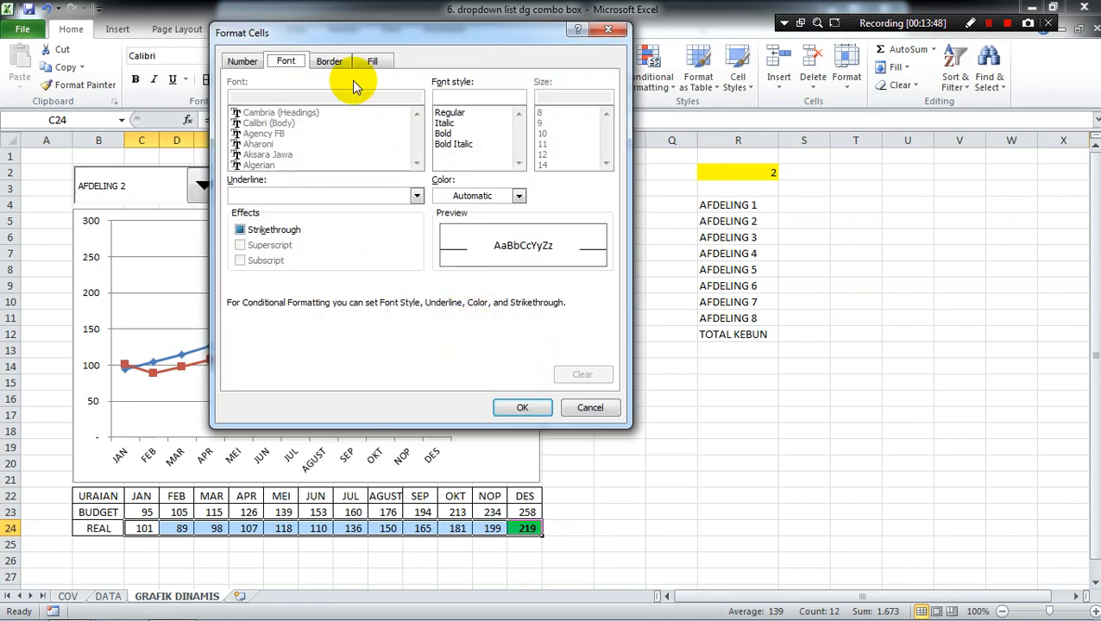
{"action": "left_click", "coordinate": [370, 62]}
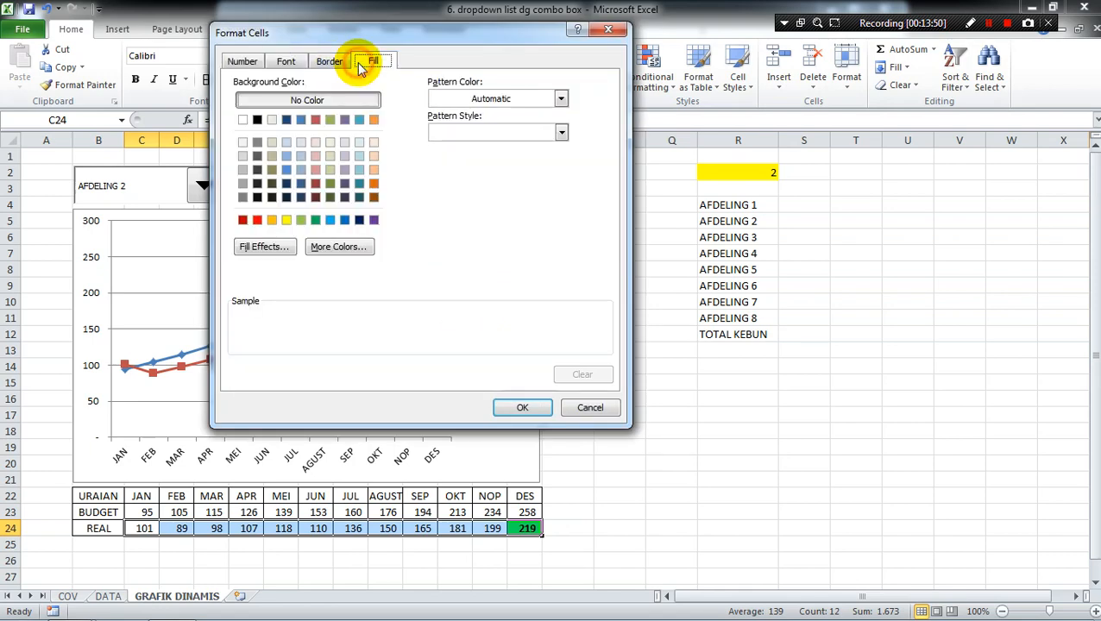
{"action": "left_click", "coordinate": [258, 221]}
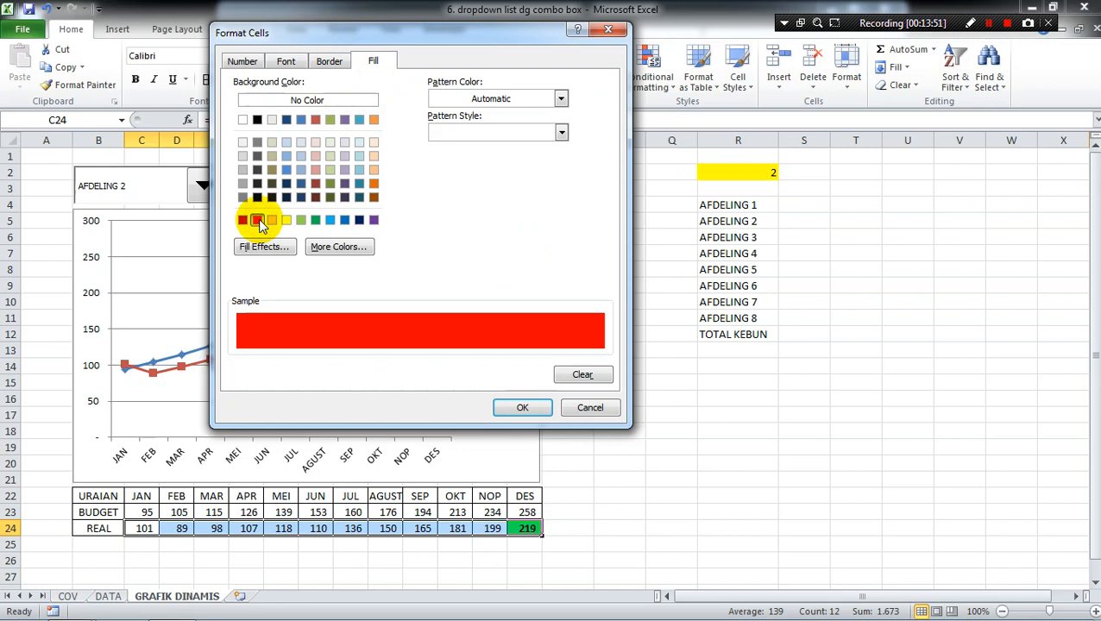
Step: Give the bottom 1 rule's format a white Bold font and apply the rule to the REAL row
{"action": "left_click", "coordinate": [292, 63]}
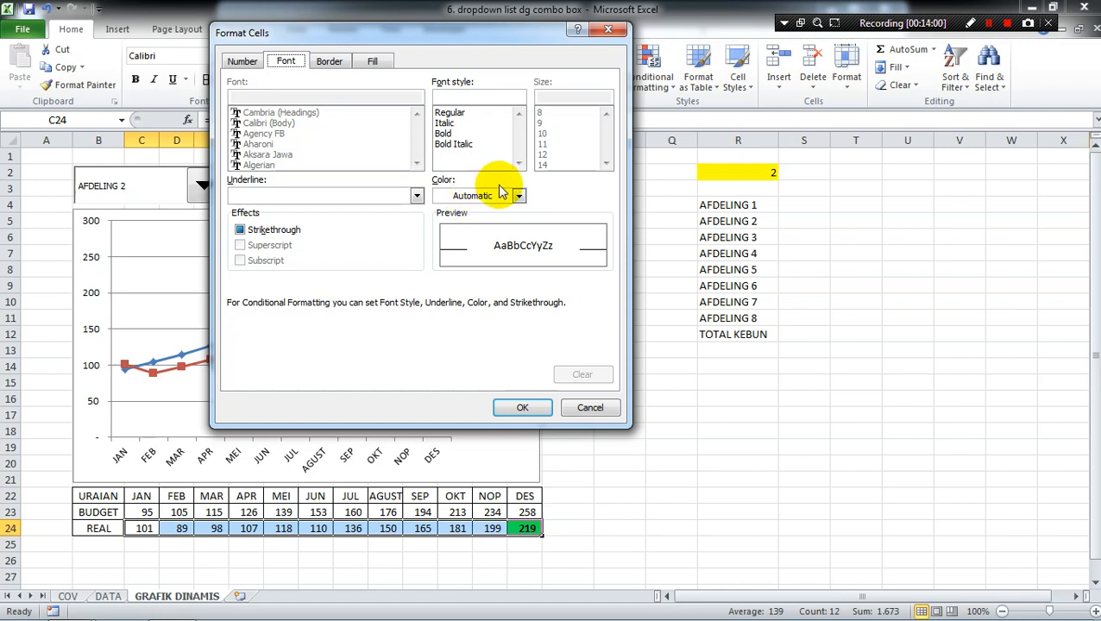
{"action": "left_click", "coordinate": [519, 198]}
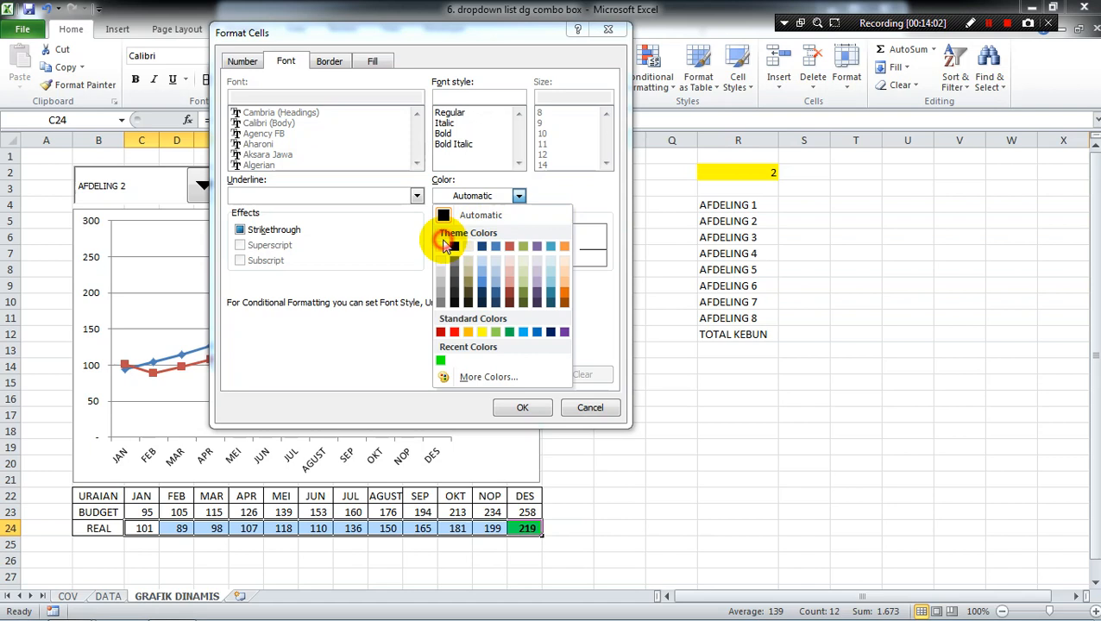
{"action": "left_click", "coordinate": [444, 246]}
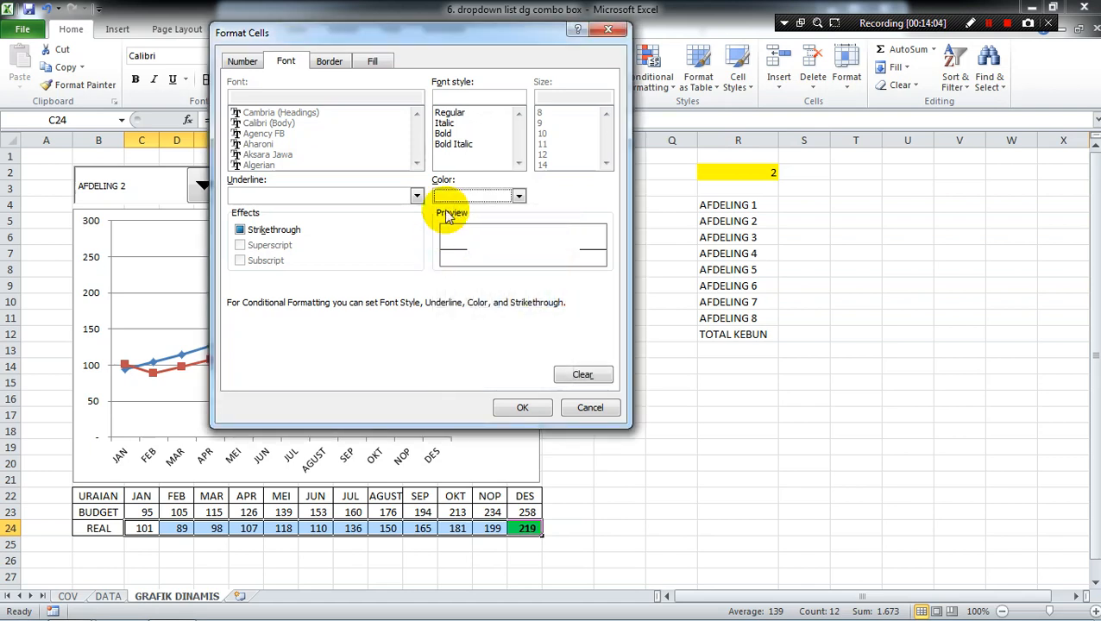
{"action": "left_click", "coordinate": [443, 134]}
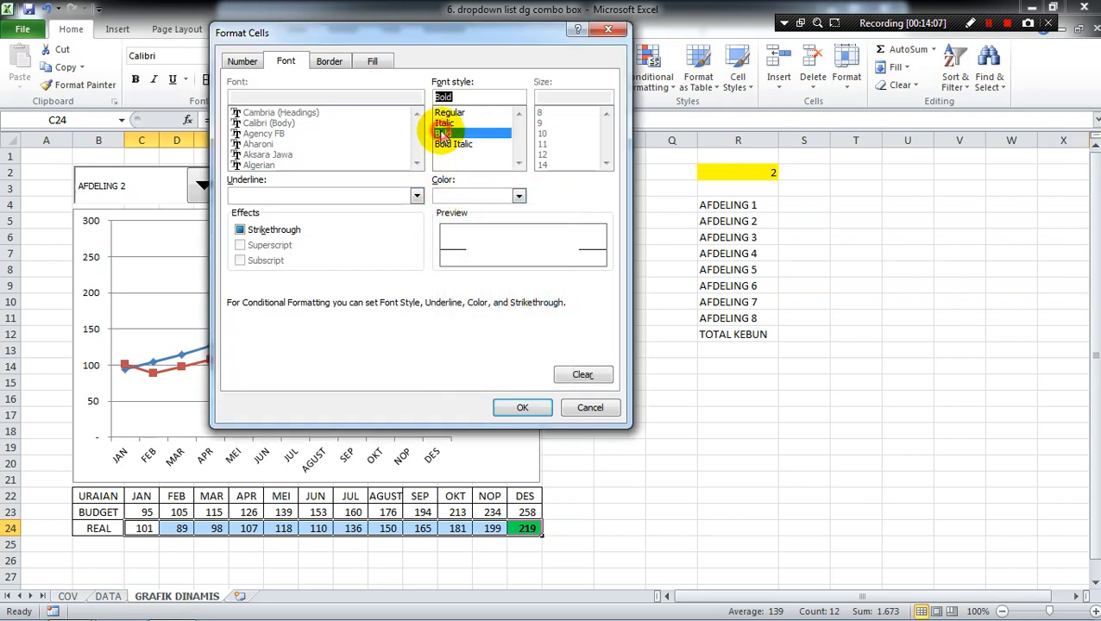
{"action": "left_click", "coordinate": [510, 409]}
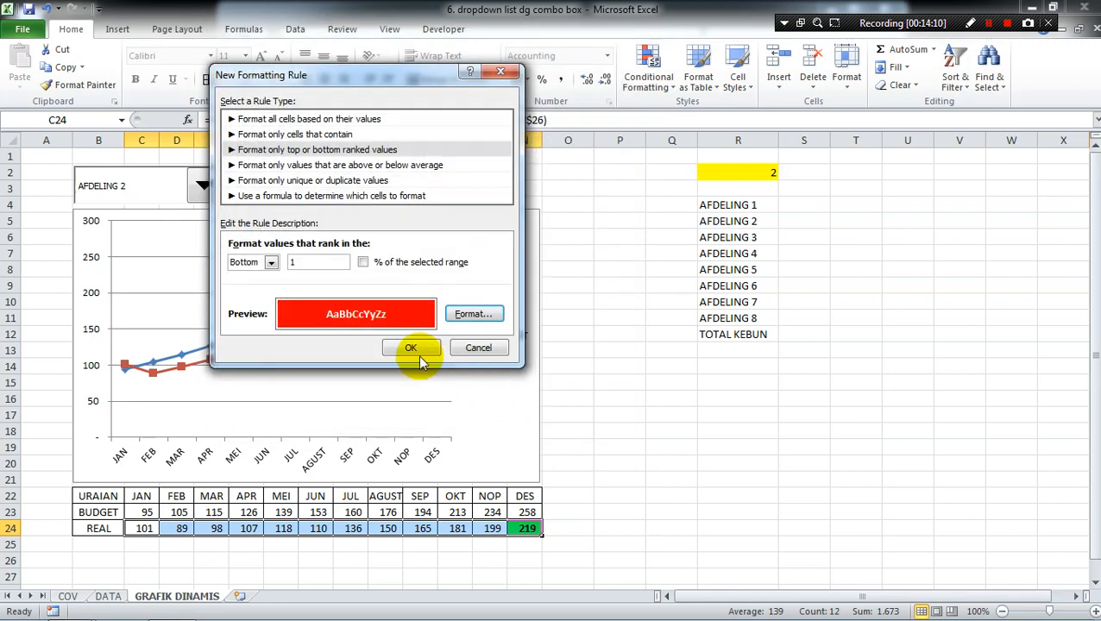
{"action": "left_click", "coordinate": [419, 349]}
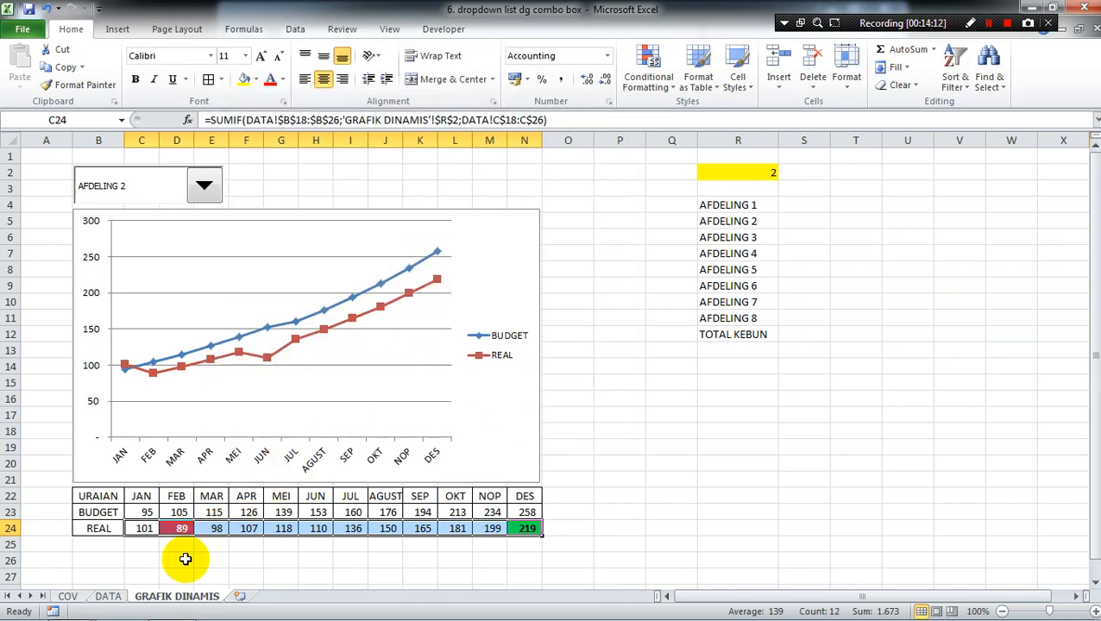
{"action": "left_click", "coordinate": [181, 559]}
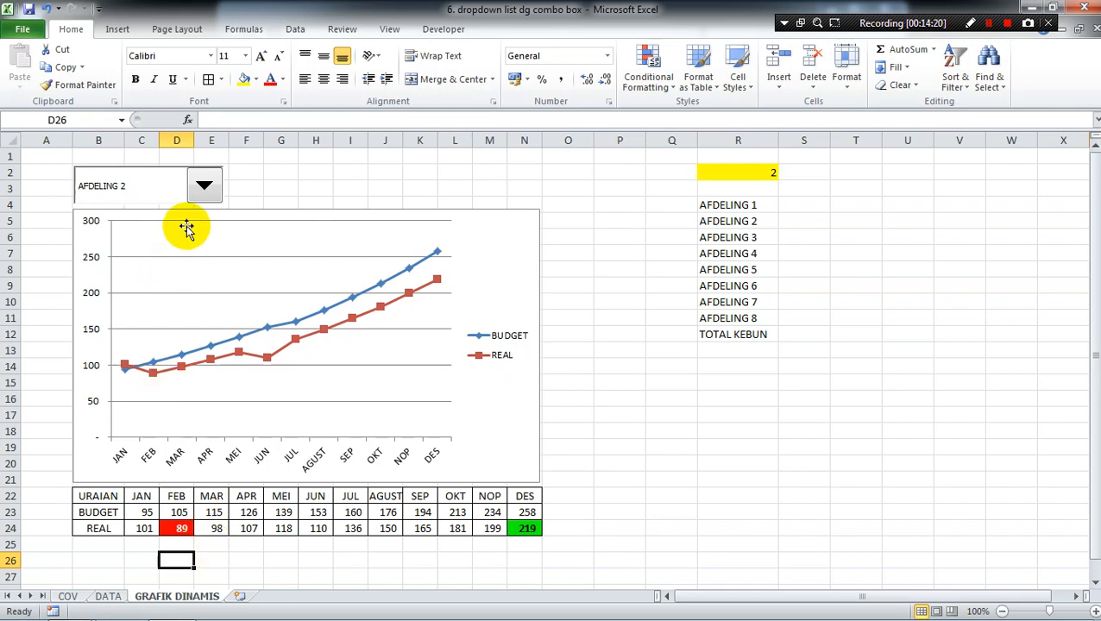
Step: Check the chart and highlighted REAL values by choosing AFDELING 6 and TOTAL KEBUN in the combo box
{"action": "left_click", "coordinate": [205, 186]}
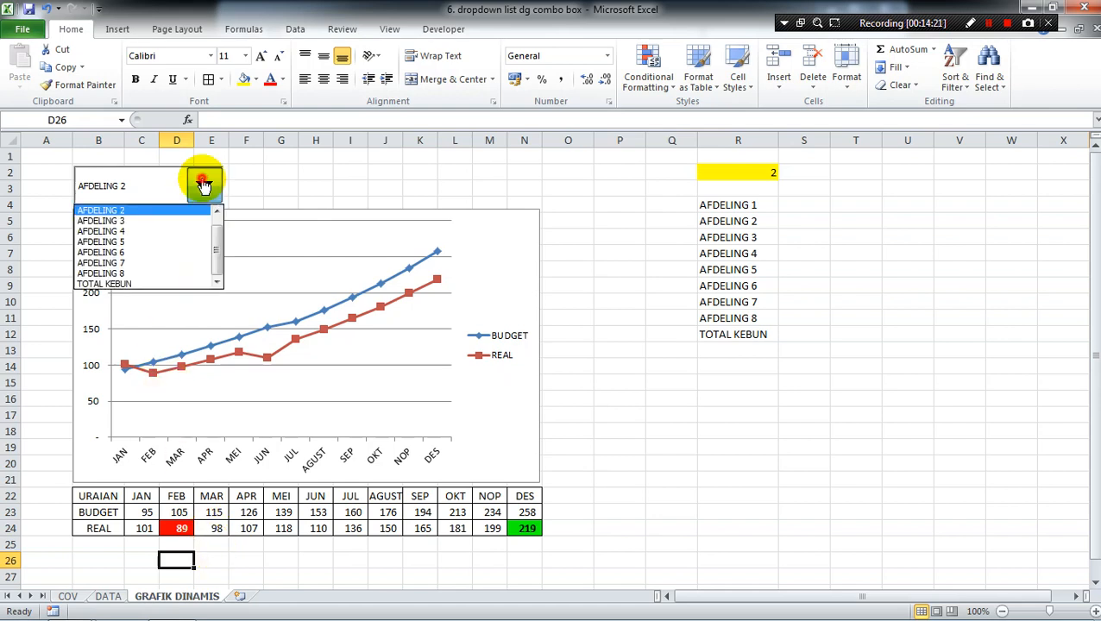
{"action": "left_click", "coordinate": [172, 252]}
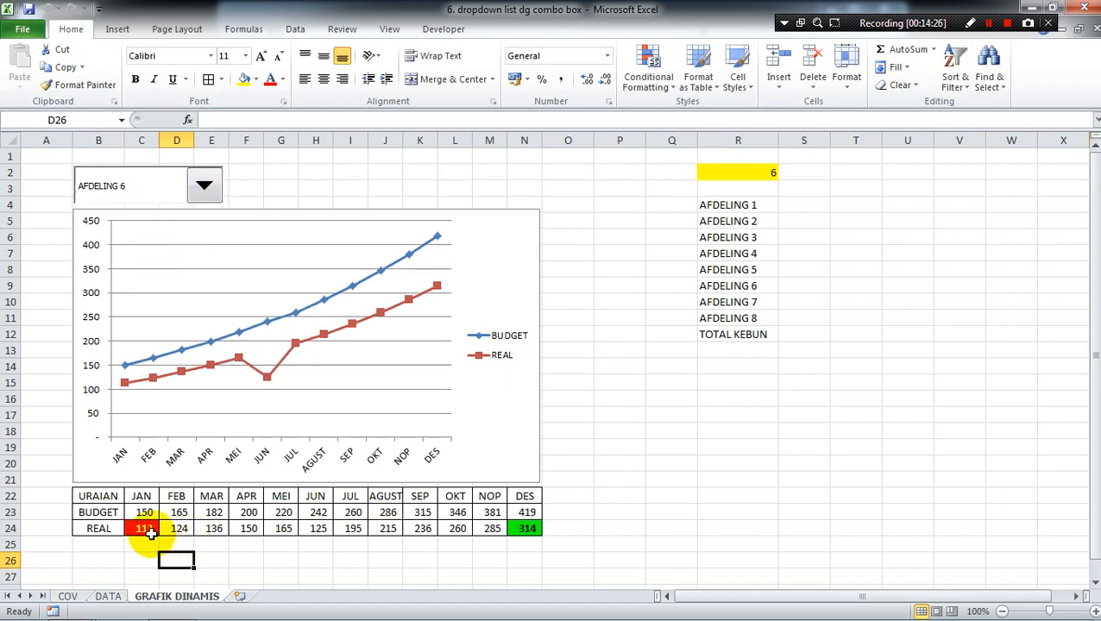
{"action": "left_click", "coordinate": [210, 193]}
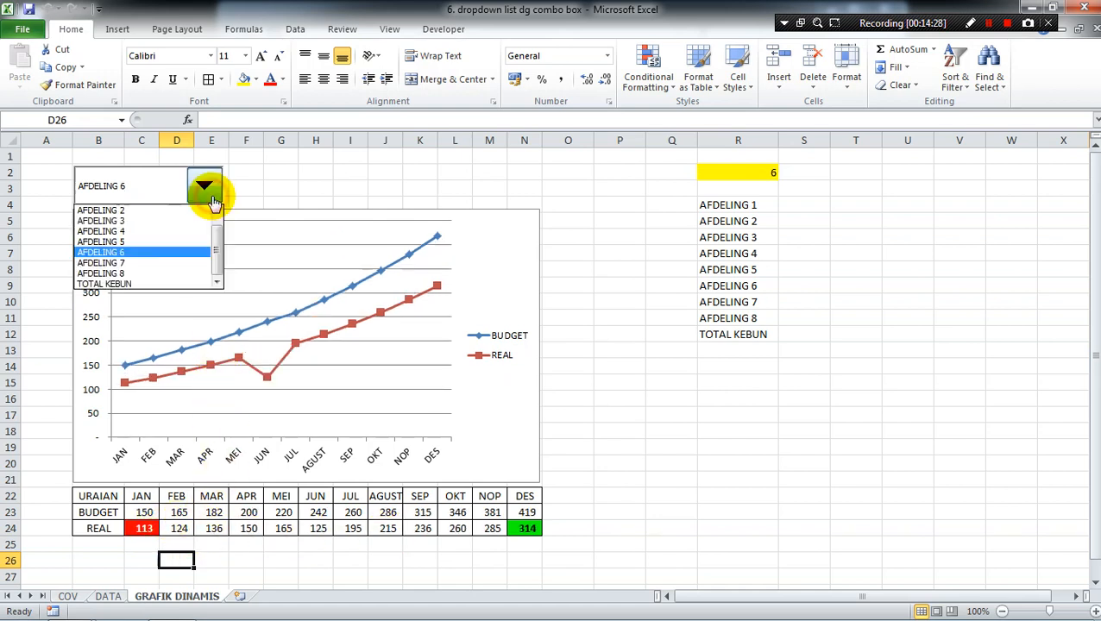
{"action": "left_click", "coordinate": [195, 284]}
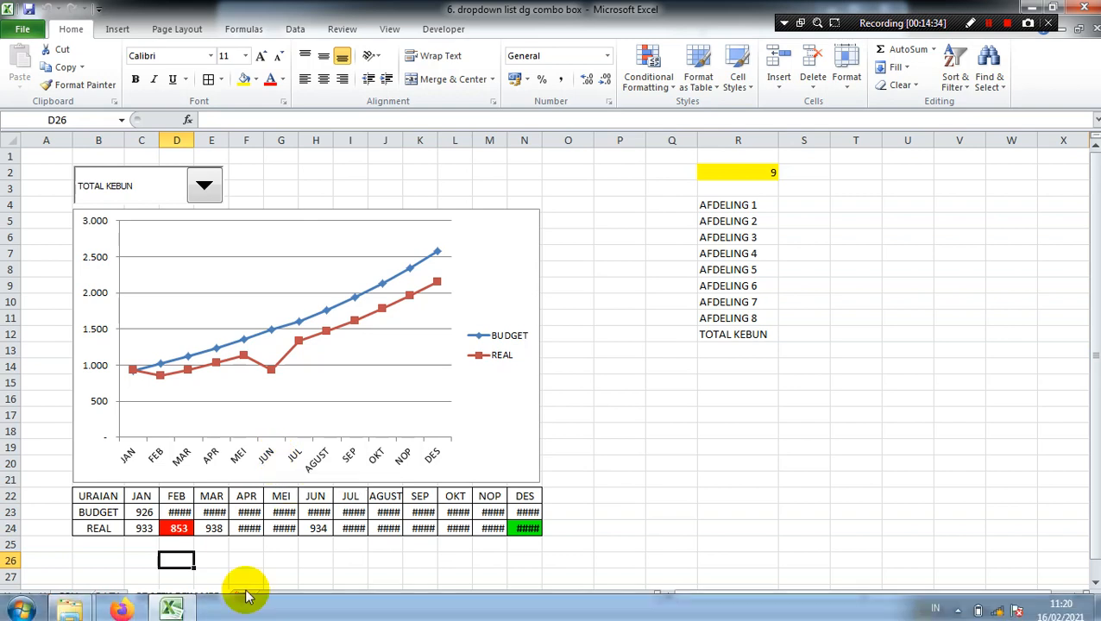
Step: AutoFit the widths of columns C to N so the TOTAL KEBUN figures fit in their cells
{"action": "left_click", "coordinate": [179, 512]}
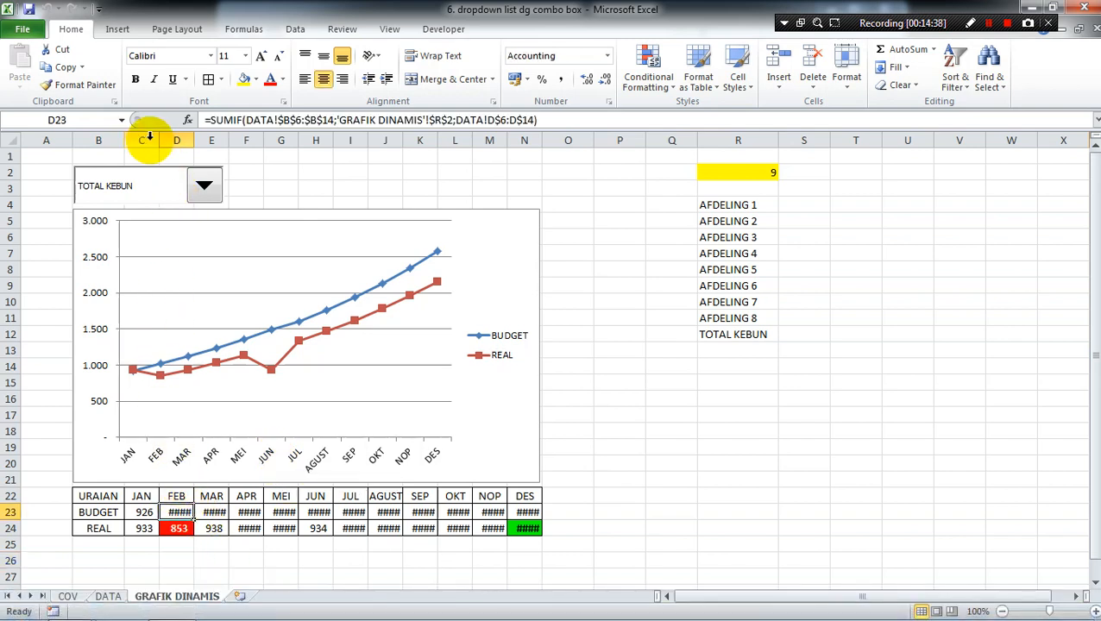
{"action": "left_click", "coordinate": [137, 140]}
{"action": "left_click_drag", "start_coordinate": [137, 140], "coordinate": [509, 140]}
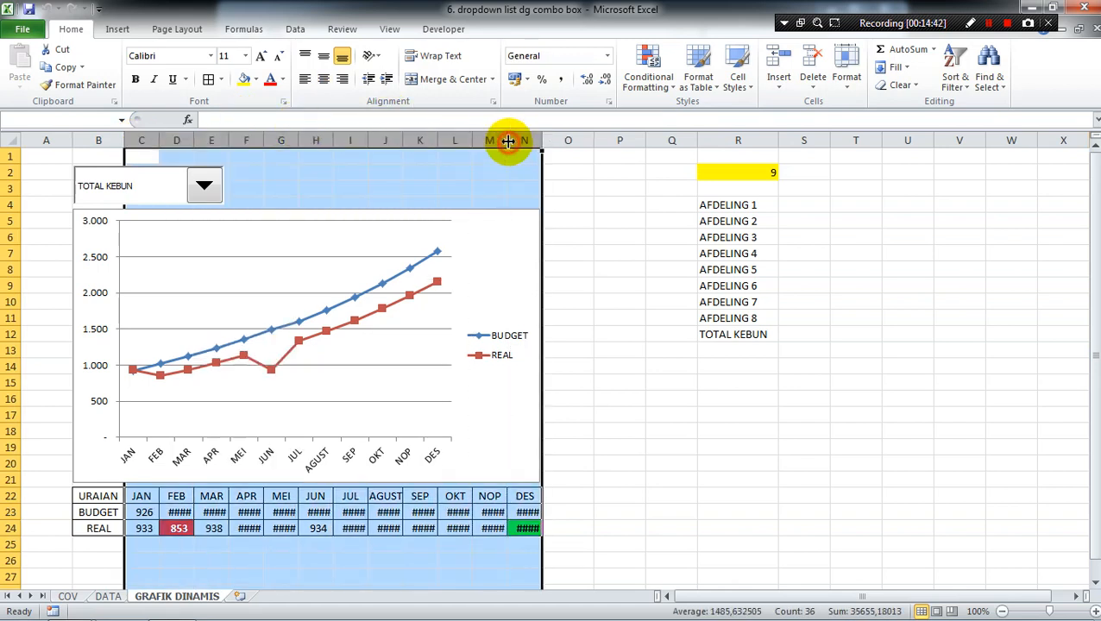
{"action": "double_click", "coordinate": [509, 140]}
{"action": "left_click", "coordinate": [672, 495]}
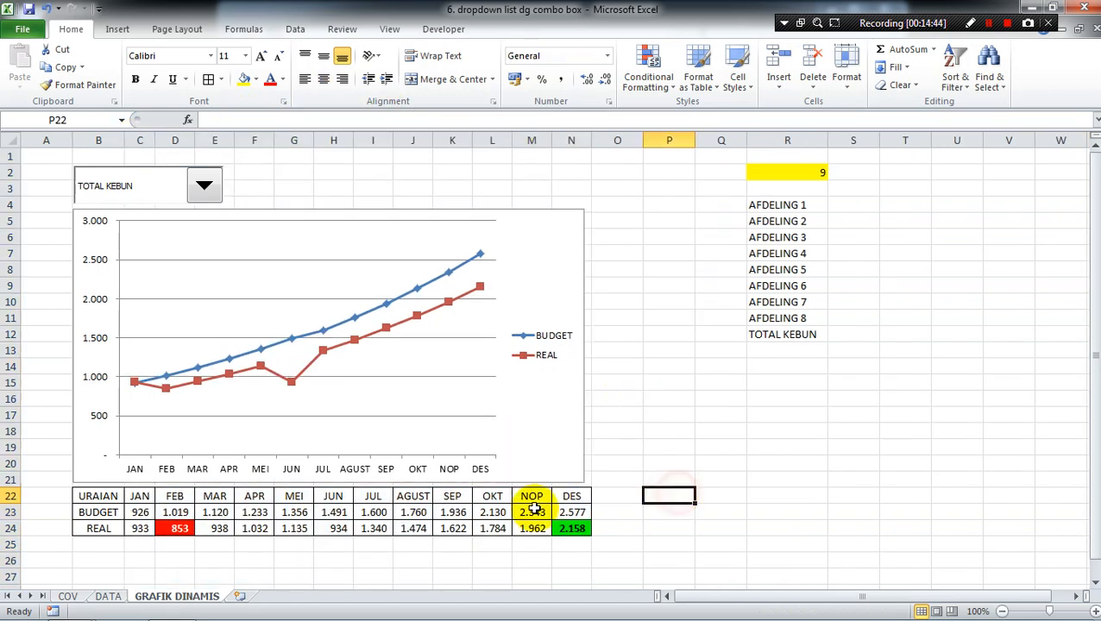
Step: Switch the combo box through AFDELING 4, AFDELING 6 and AFDELING 7 to test the chart, and save the workbook
{"action": "left_click", "coordinate": [220, 522]}
{"action": "left_click", "coordinate": [201, 197]}
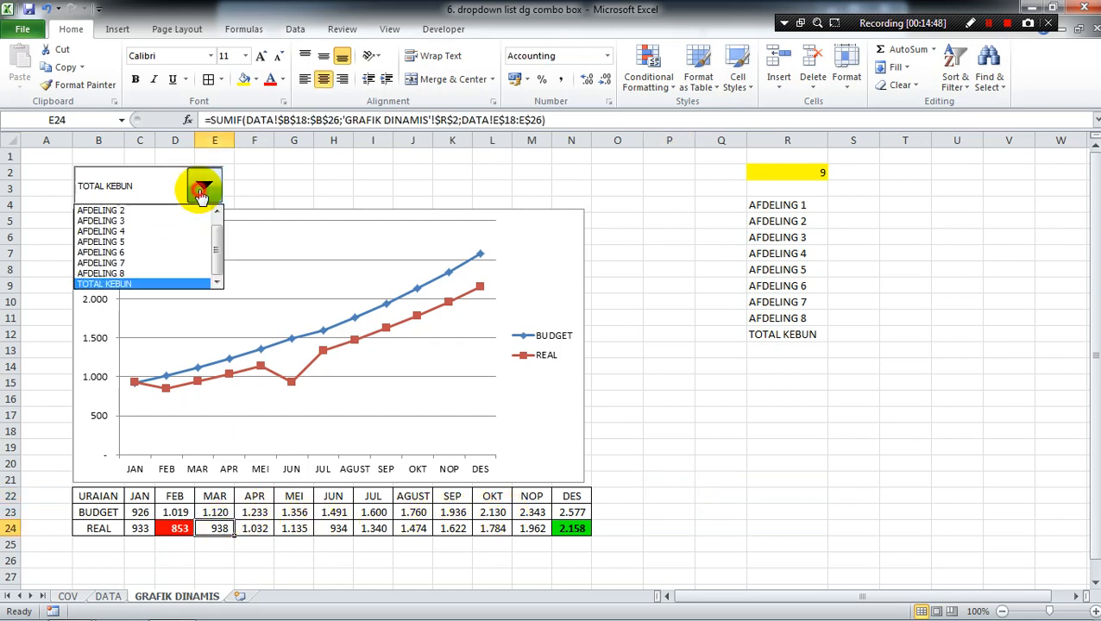
{"action": "left_click", "coordinate": [181, 233]}
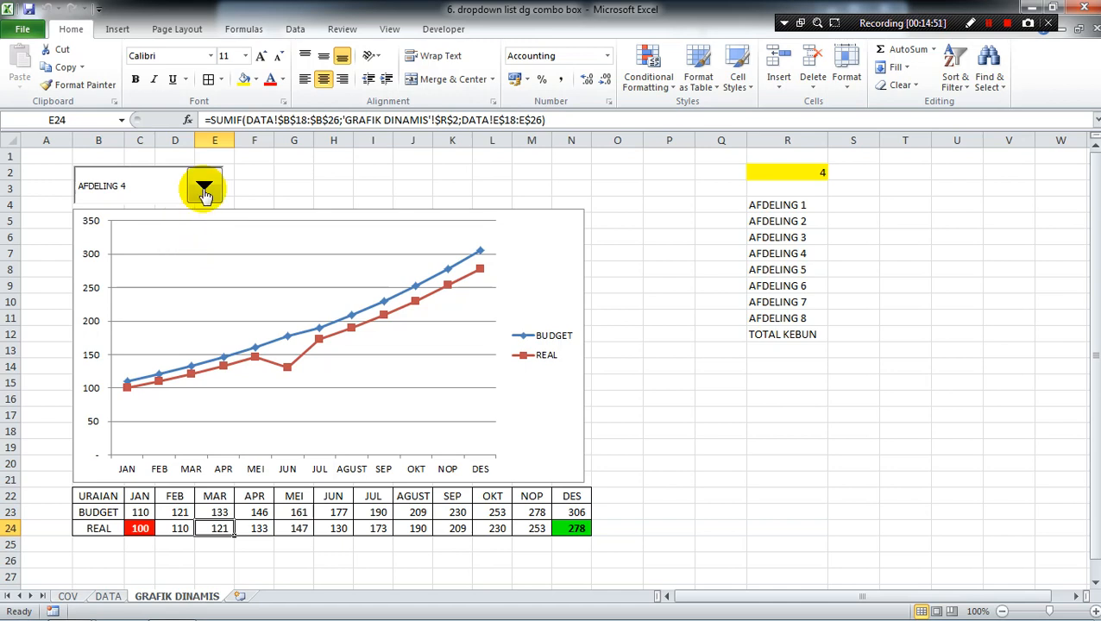
{"action": "left_click", "coordinate": [204, 185]}
{"action": "left_click", "coordinate": [186, 253]}
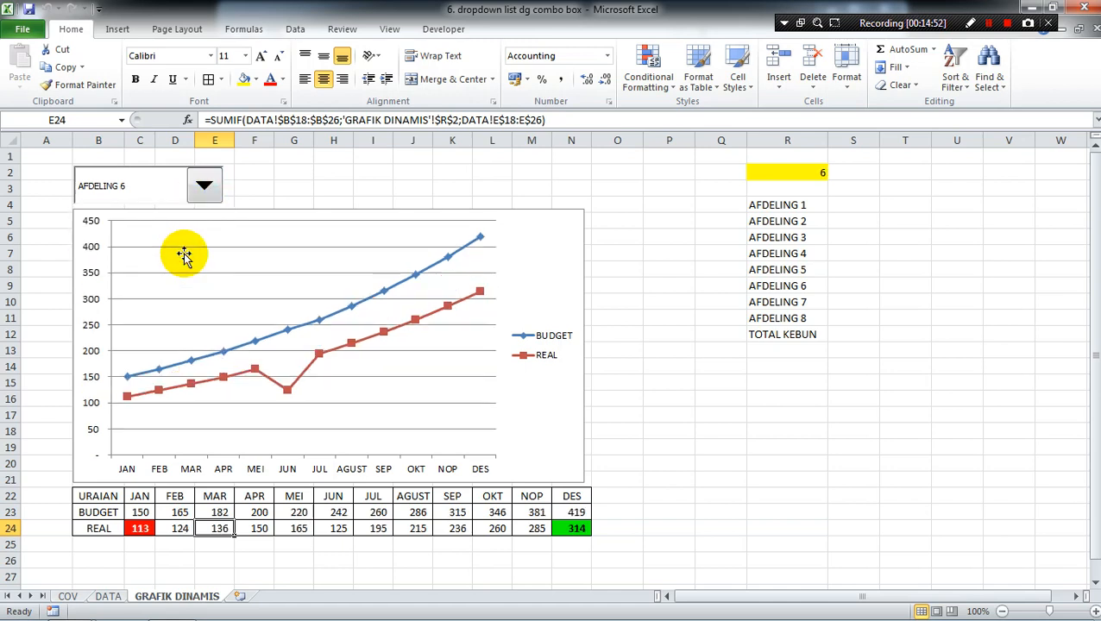
{"action": "left_click", "coordinate": [204, 185]}
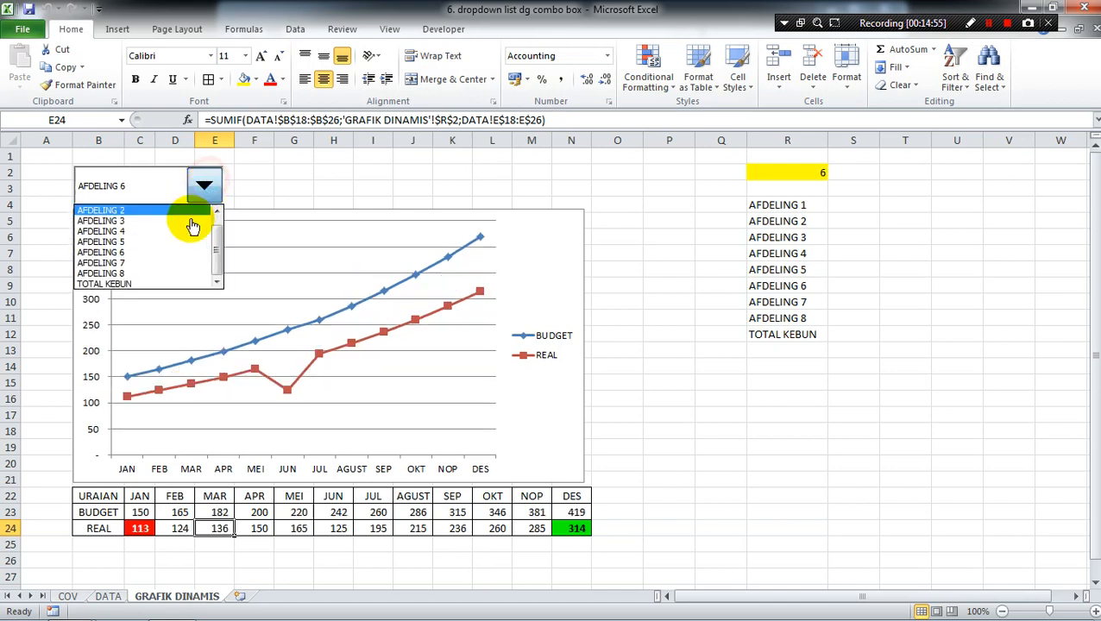
{"action": "left_click", "coordinate": [173, 265]}
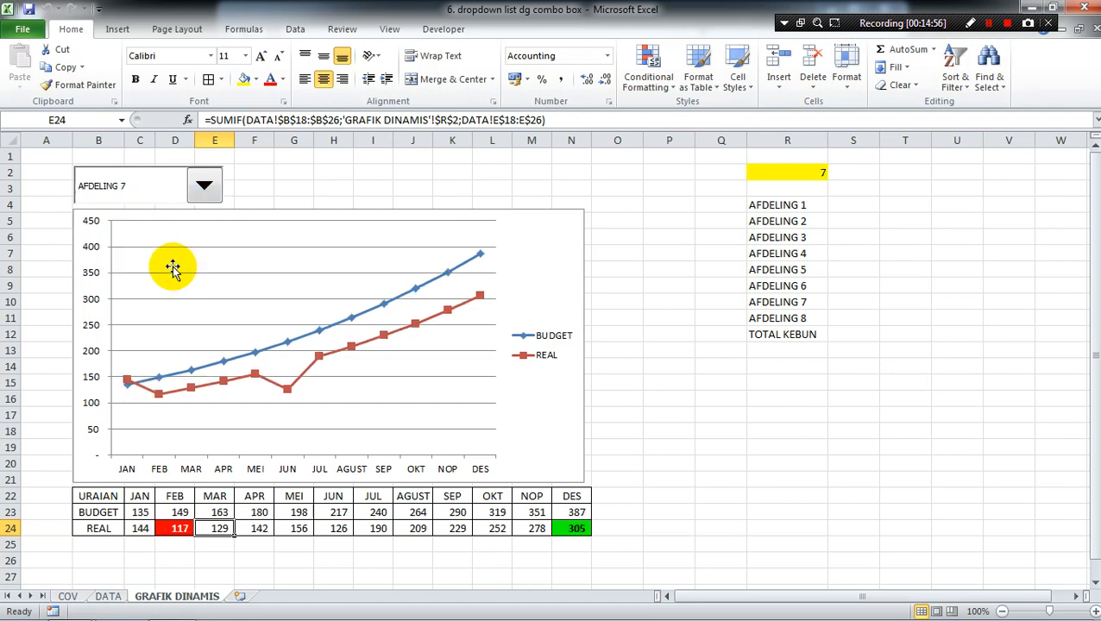
{"action": "left_click", "coordinate": [697, 367]}
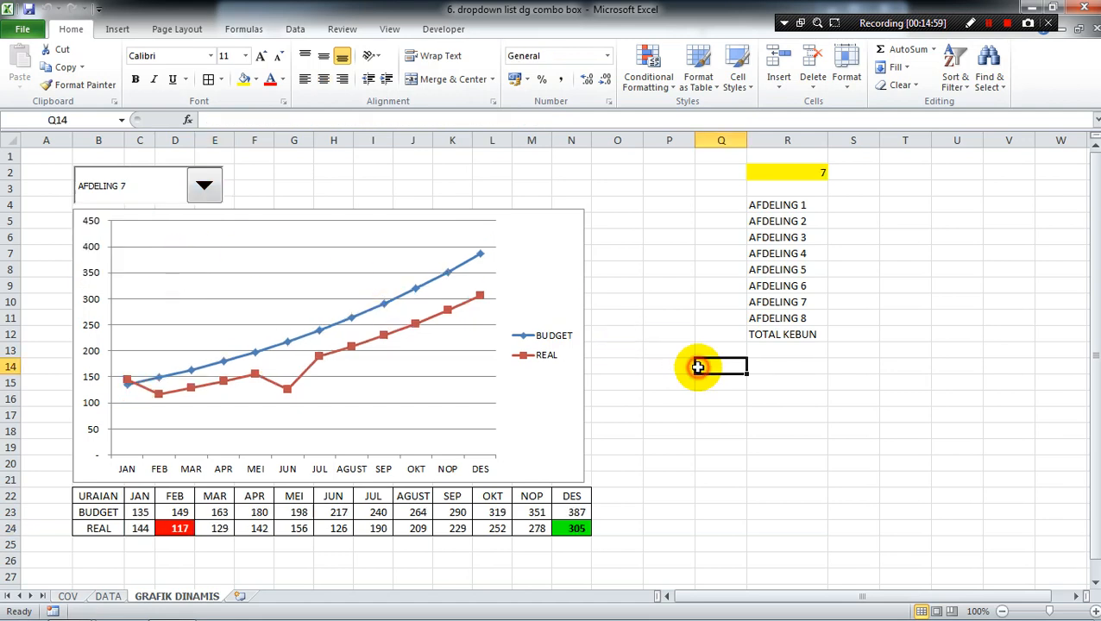
{"action": "left_click", "coordinate": [28, 9]}
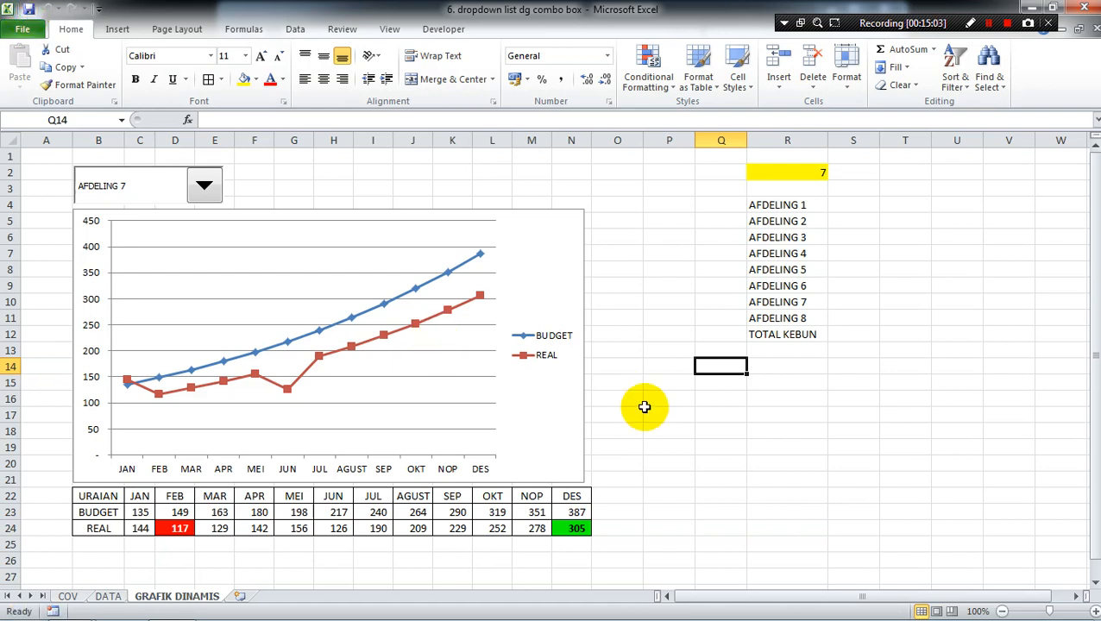
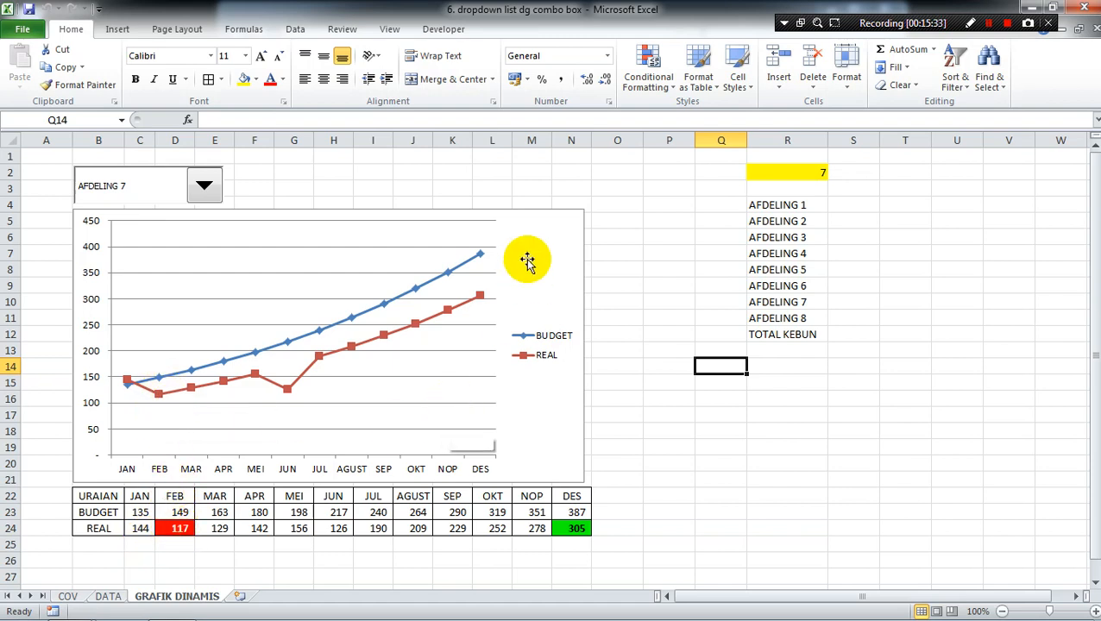
Step: Enter the row labels MAX in B25 and MIN in B26 below REAL, dismissing the Windows colour scheme prompt
{"action": "mouse_move", "coordinate": [479, 296]}
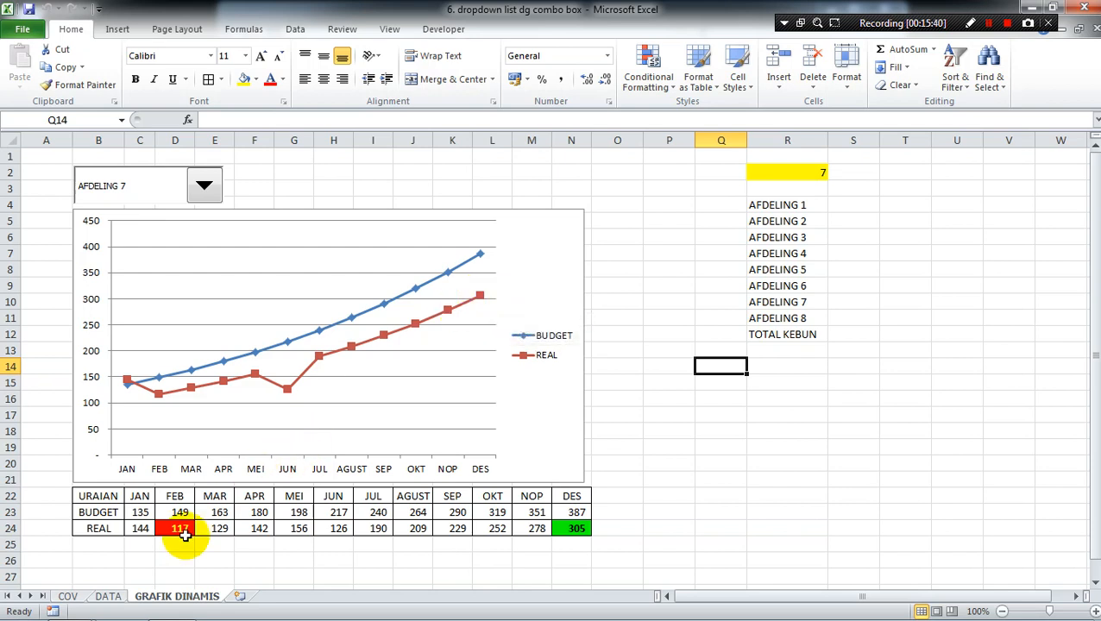
{"action": "left_click", "coordinate": [115, 544]}
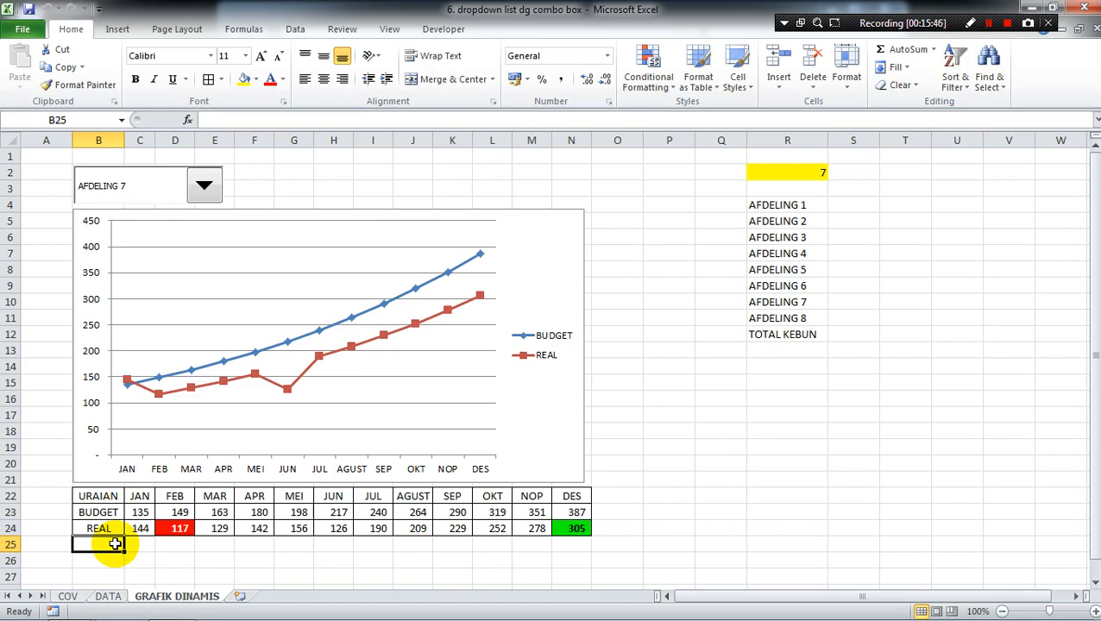
{"action": "key", "text": "Right"}
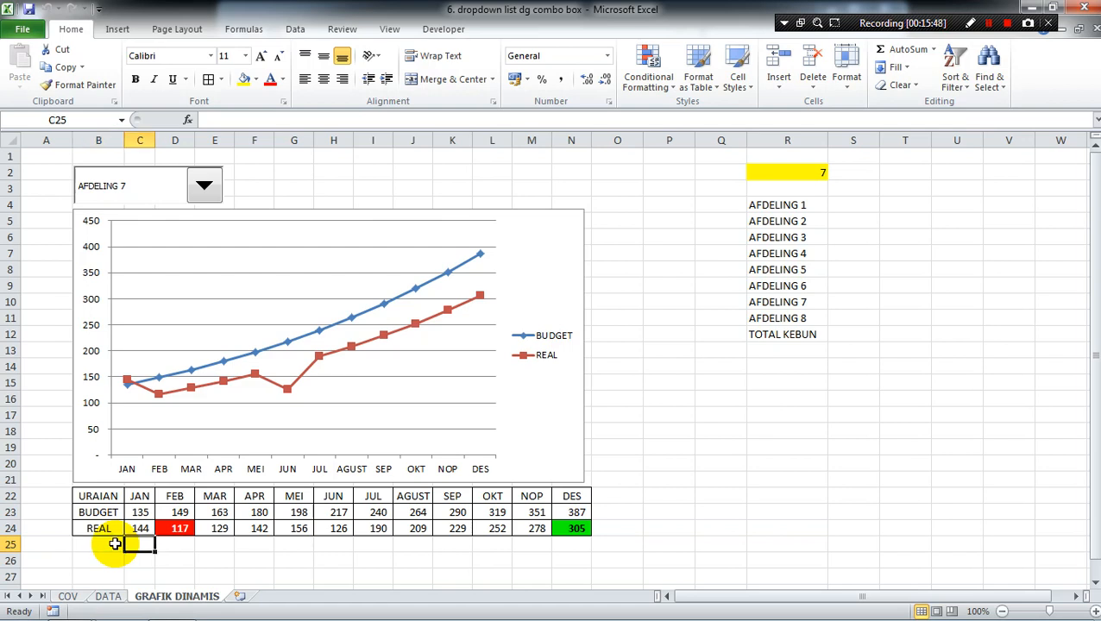
{"action": "left_click", "coordinate": [114, 543]}
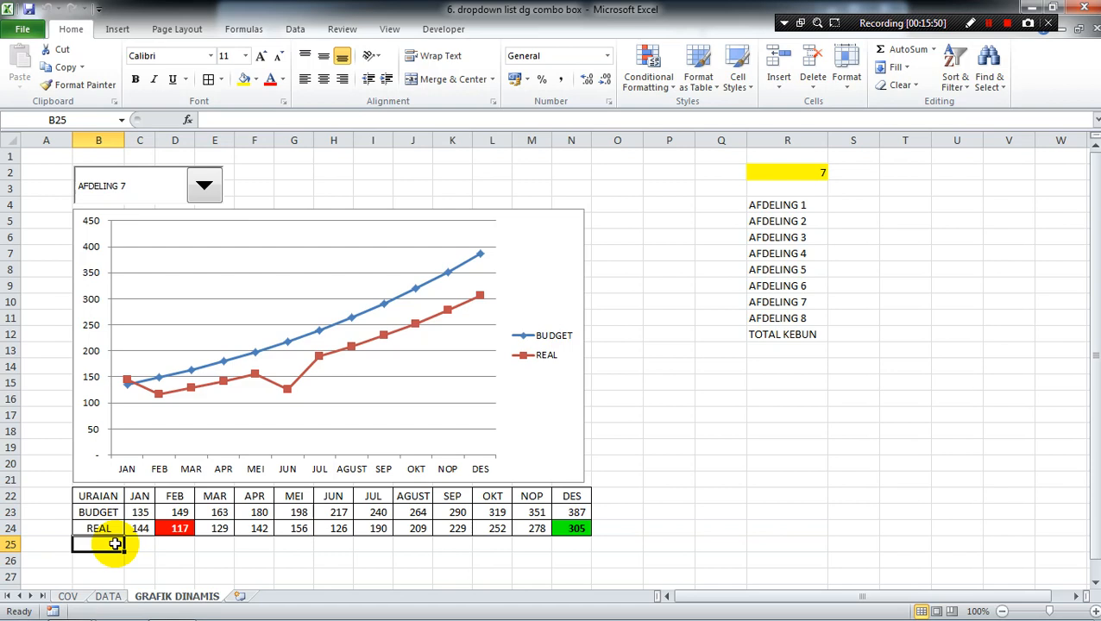
{"action": "type", "text": "MAX"}
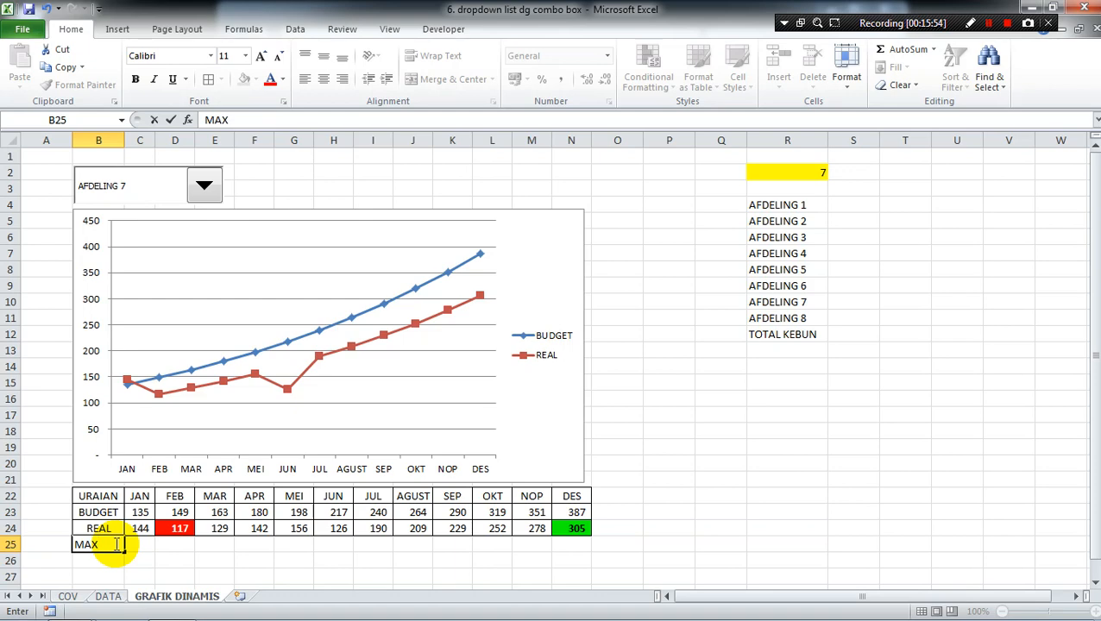
{"action": "key", "text": "Return"}
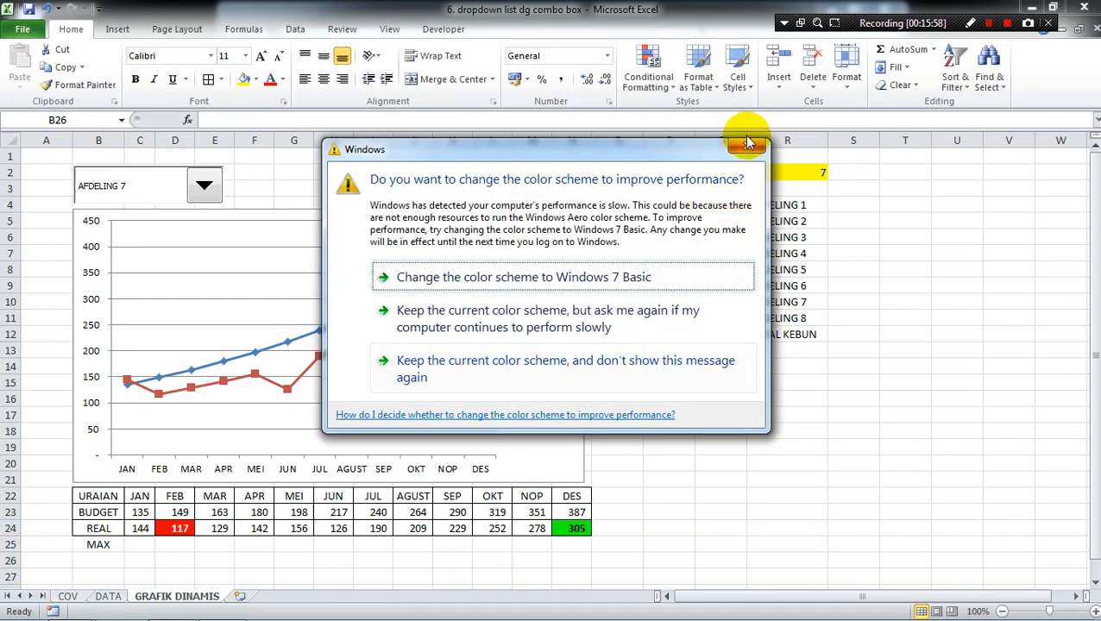
{"action": "left_click", "coordinate": [747, 144]}
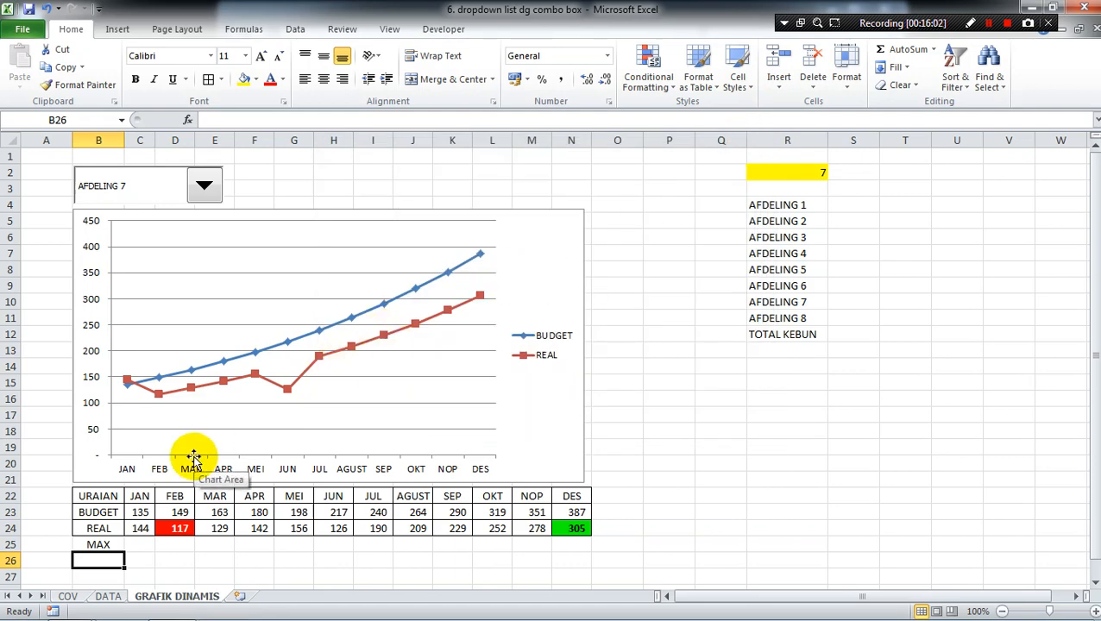
{"action": "type", "text": "MIN"}
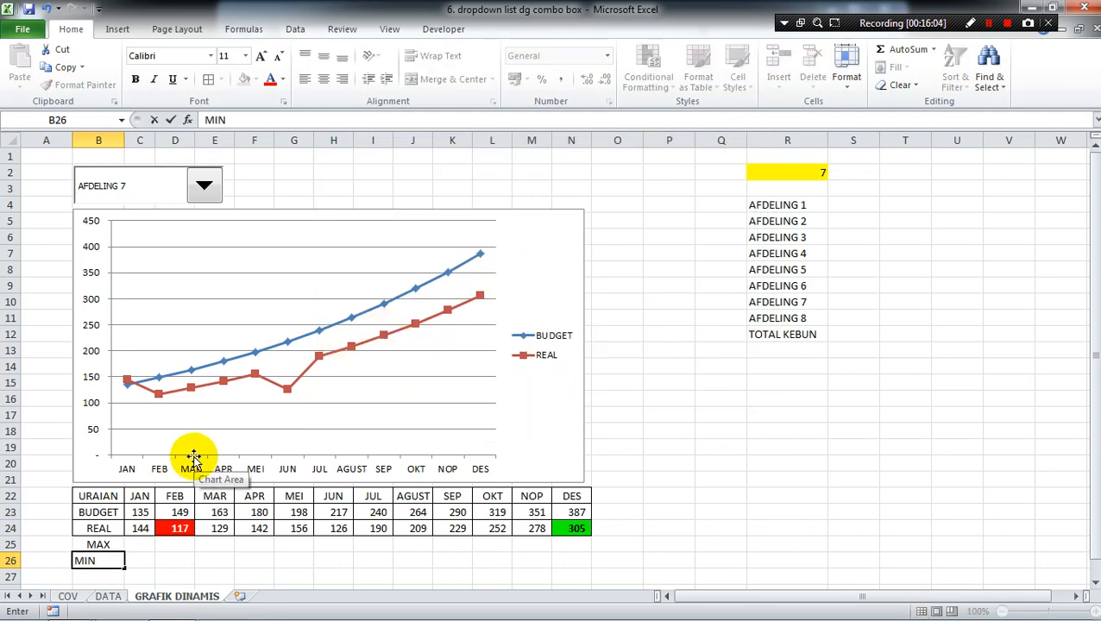
{"action": "key", "text": "Return"}
Step: Begin an IF formula in C25 whose test takes the MAX of the REAL row, using the absolute range $C$24:$N$24
{"action": "key", "text": "Up"}
{"action": "key", "text": "Up"}
{"action": "key", "text": "Right"}
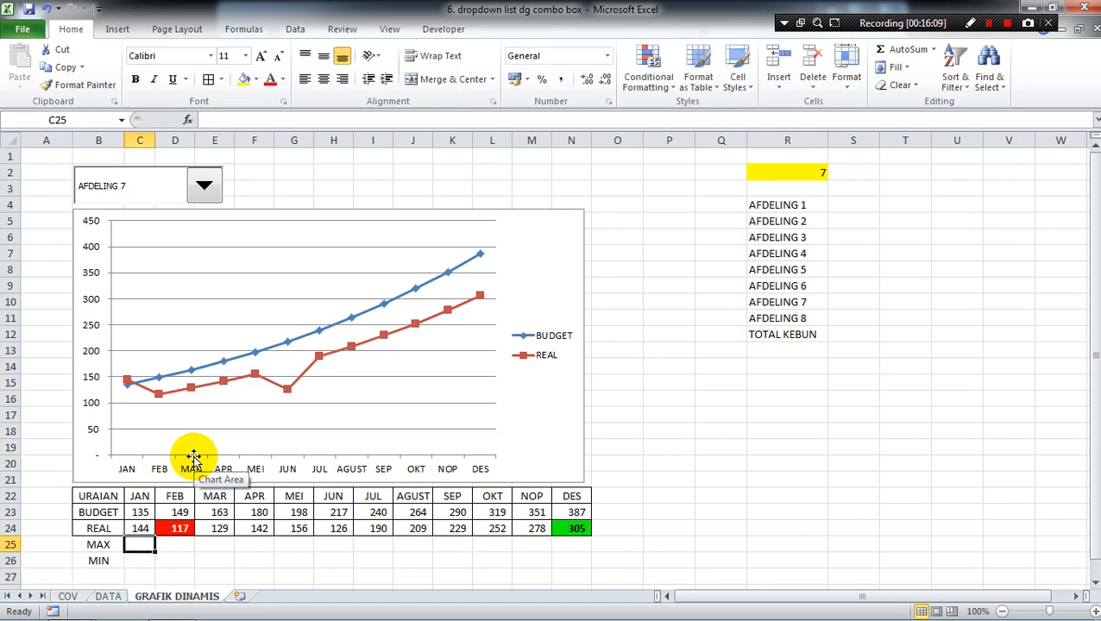
{"action": "type", "text": "=MAX"}
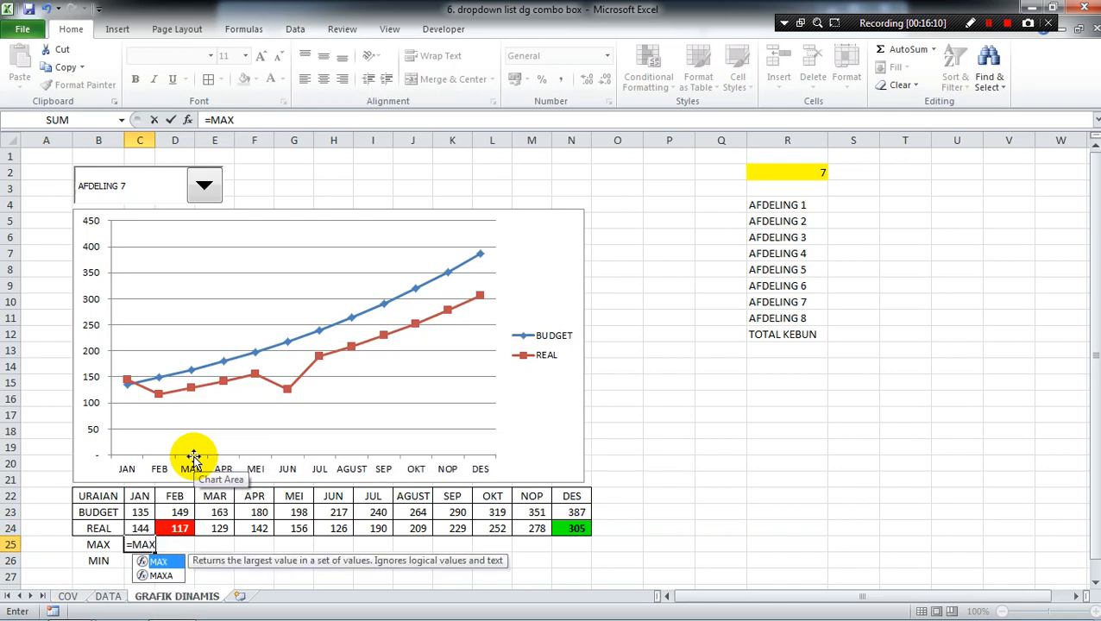
{"action": "type", "text": "("}
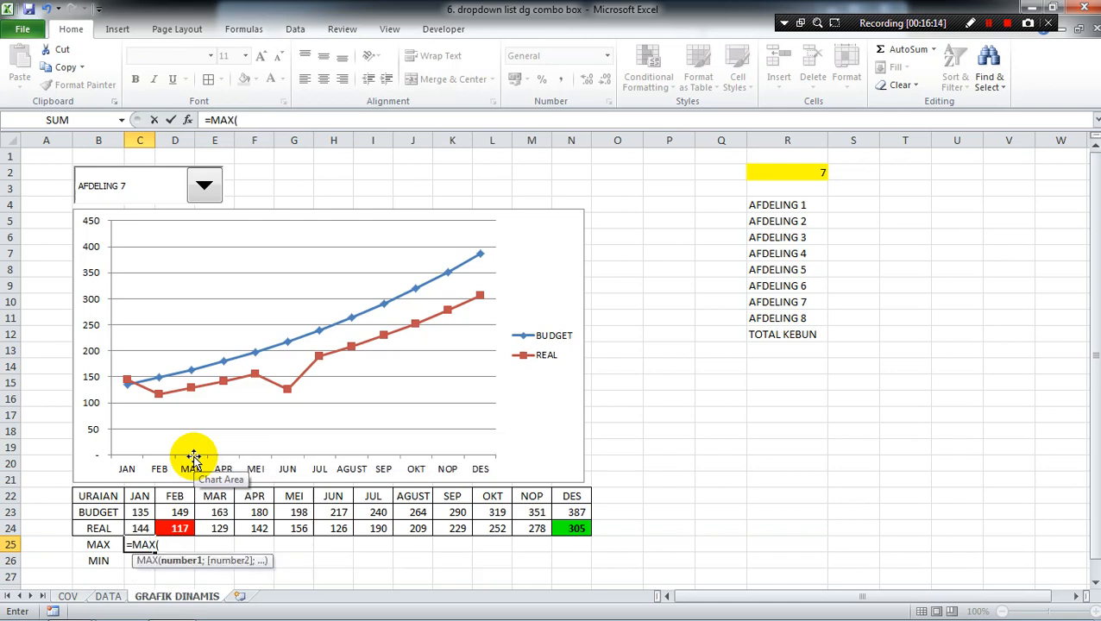
{"action": "key", "text": "BackSpace"}
{"action": "key", "text": "BackSpace"}
{"action": "key", "text": "BackSpace"}
{"action": "key", "text": "BackSpace"}
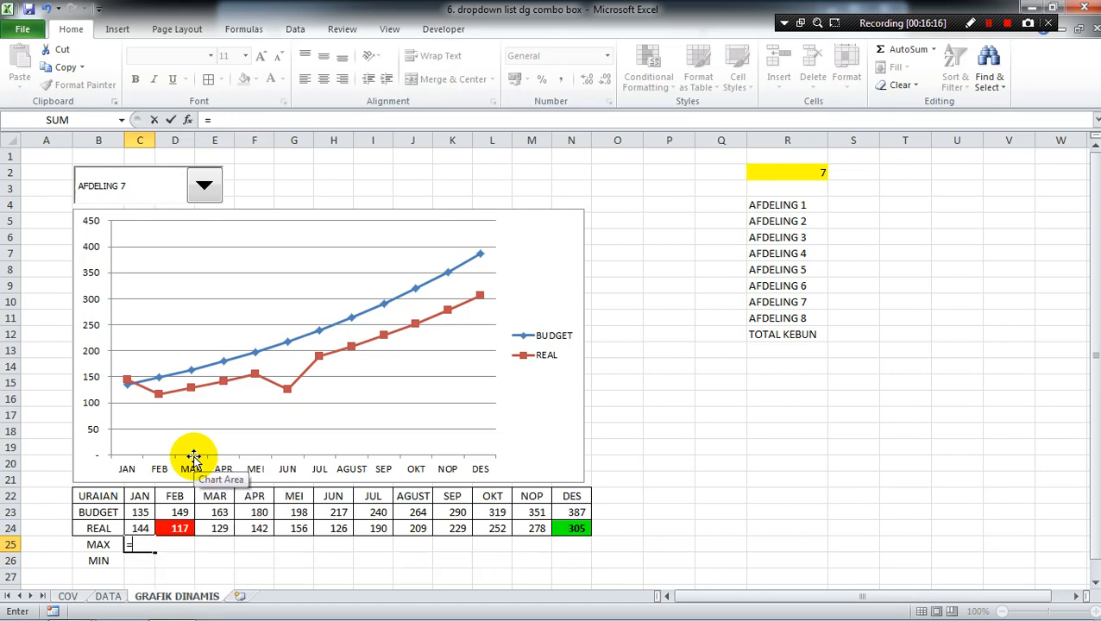
{"action": "type", "text": "IF"}
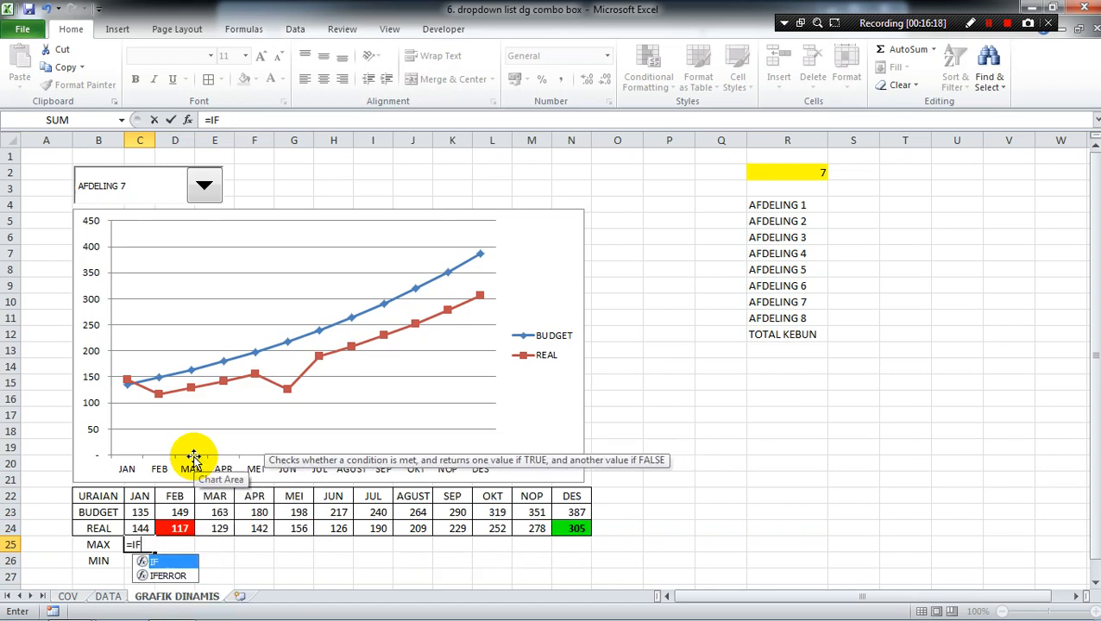
{"action": "type", "text": "(MAX"}
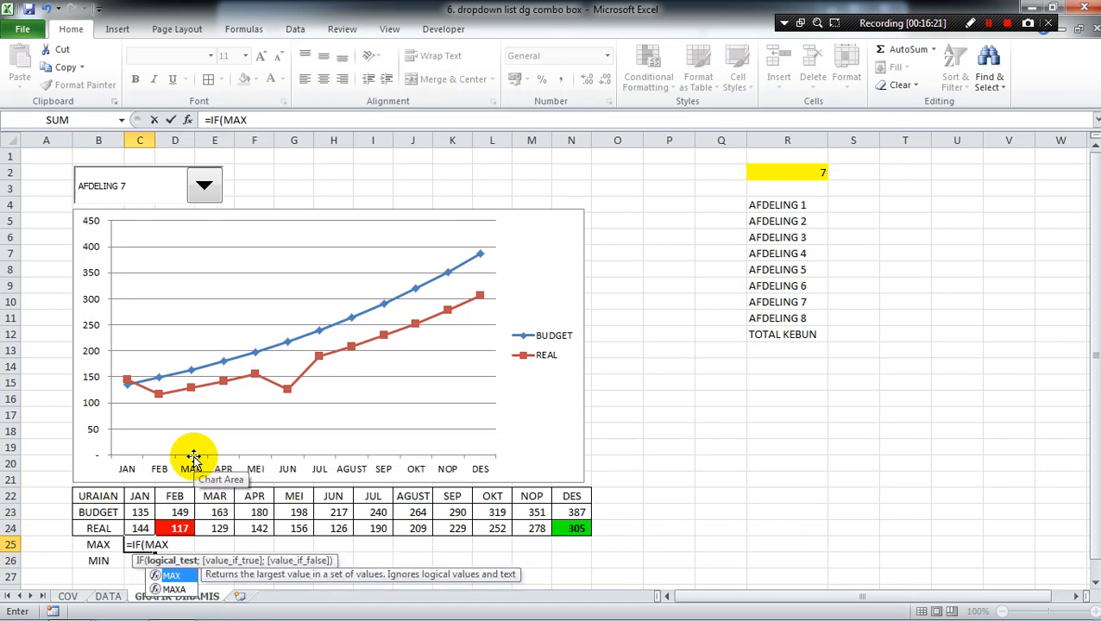
{"action": "type", "text": "("}
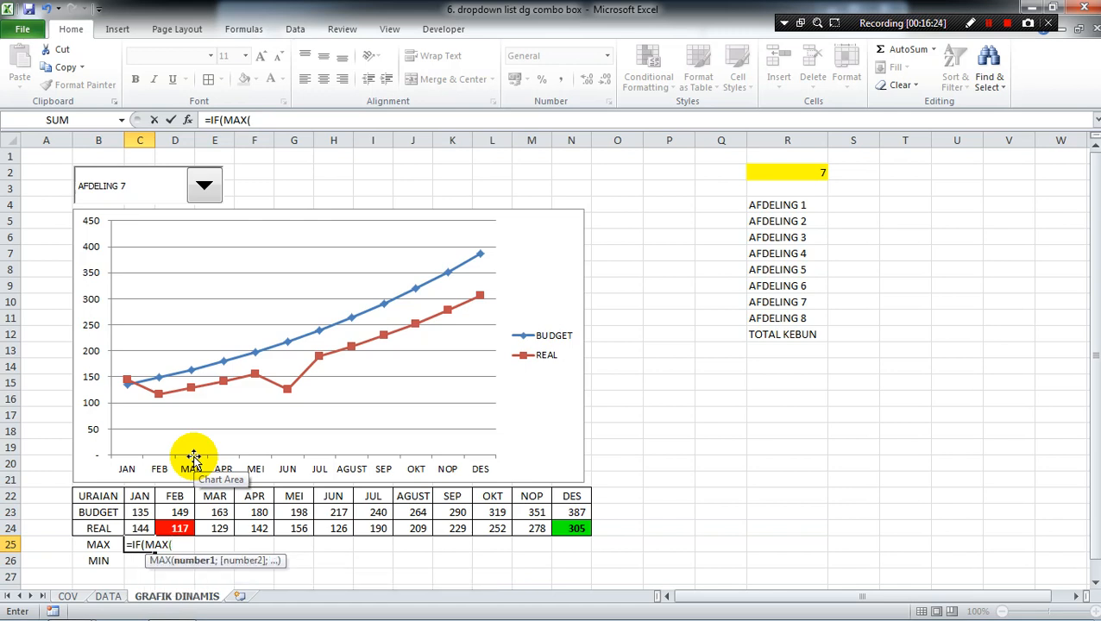
{"action": "key", "text": "Up"}
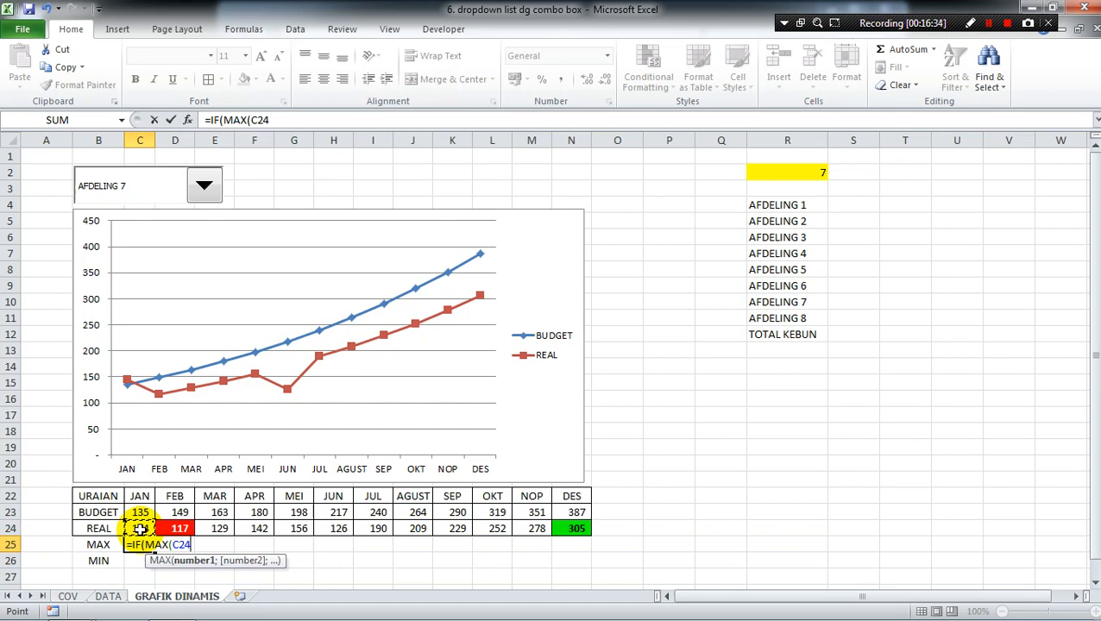
{"action": "key", "text": "shift+Right"}
{"action": "key", "text": "shift+Right"}
{"action": "key", "text": "shift+Right"}
{"action": "key", "text": "shift+Right"}
{"action": "key", "text": "shift+Right"}
{"action": "key", "text": "shift+Right"}
{"action": "key", "text": "shift+Right"}
{"action": "key", "text": "shift+Right"}
{"action": "key", "text": "shift+Right"}
{"action": "key", "text": "shift+Right"}
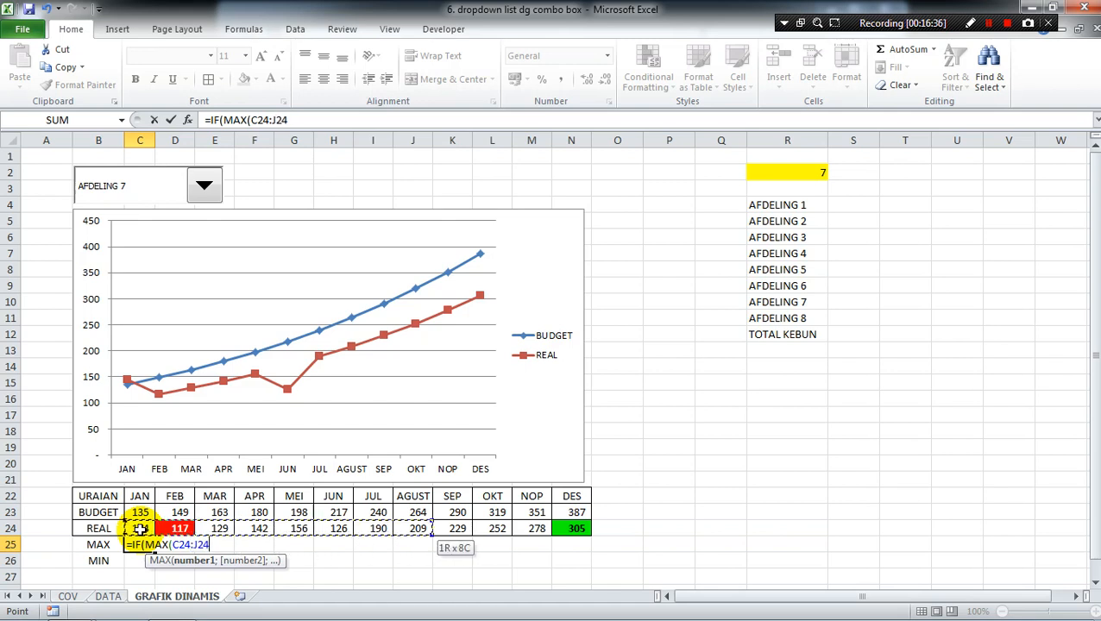
{"action": "key", "text": "shift+Right"}
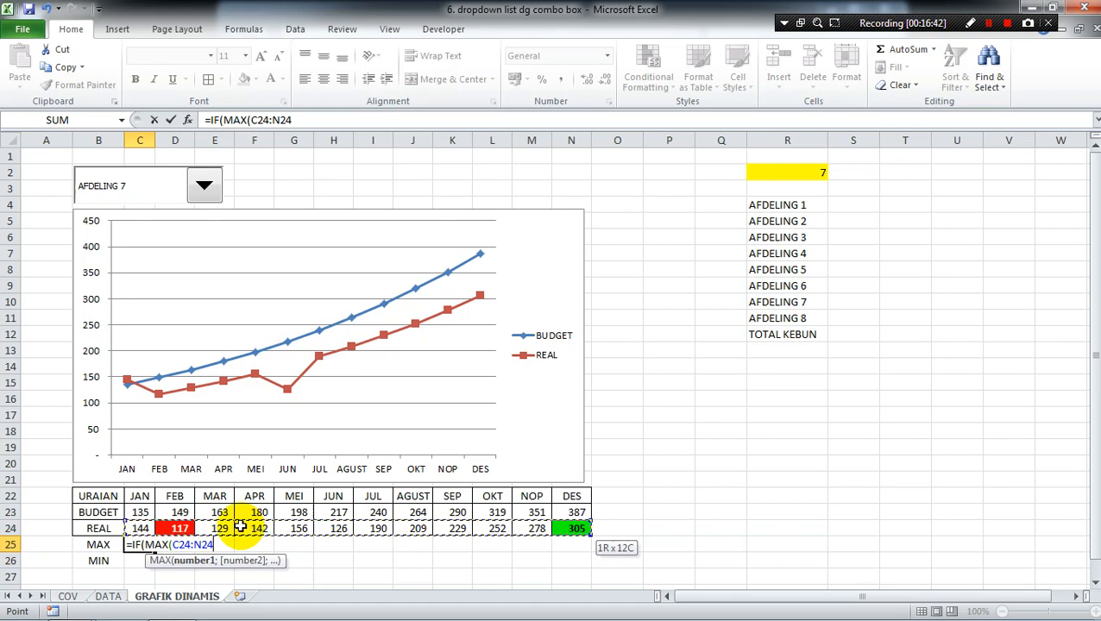
{"action": "key", "text": "F4"}
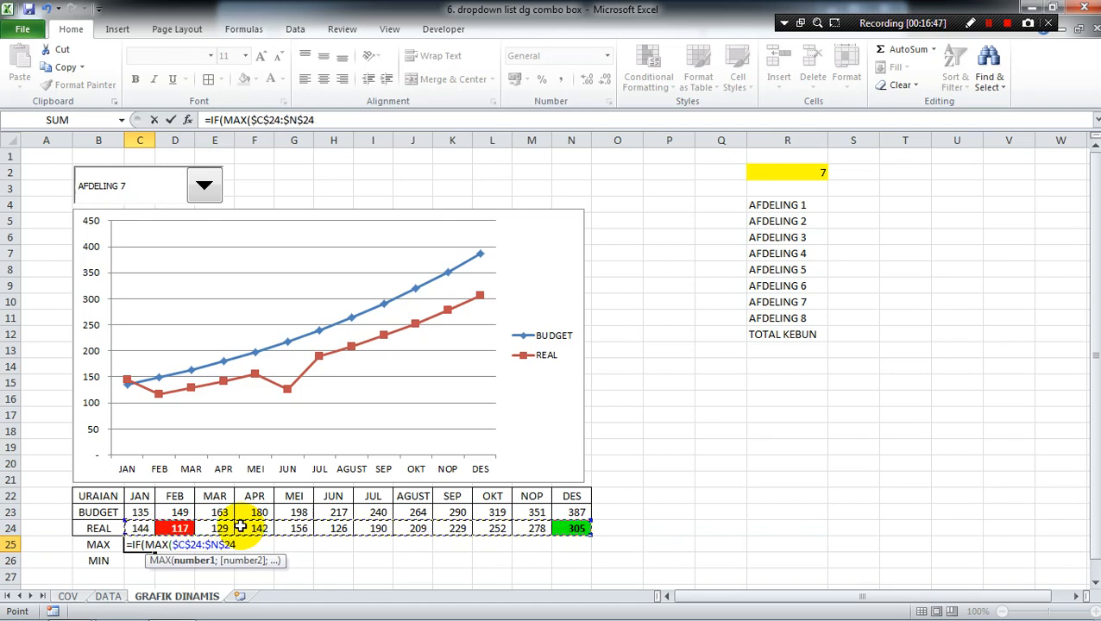
{"action": "type", "text": ")"}
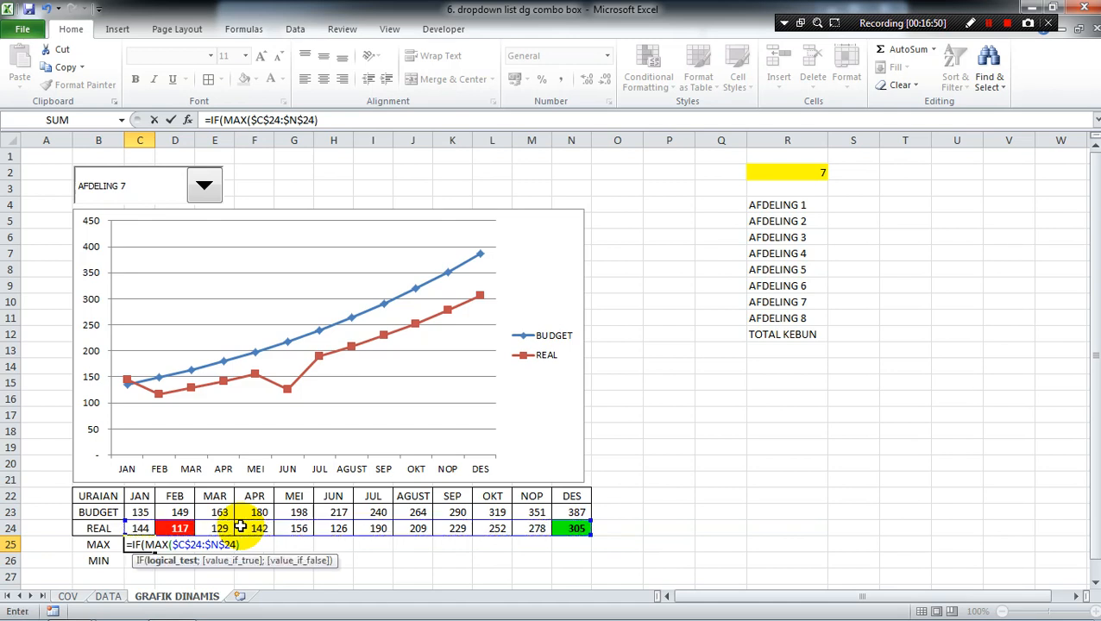
Step: Complete the C25 formula as =IF(MAX($C$24:$N$24)=C24;C24;NA())
{"action": "type", "text": "="}
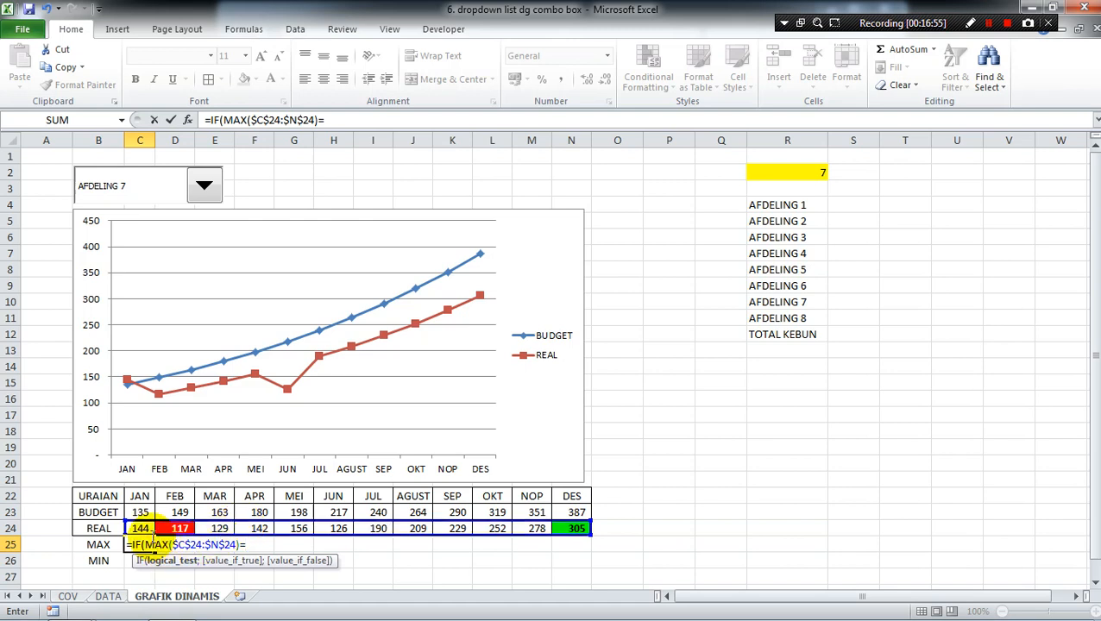
{"action": "left_click", "coordinate": [141, 528]}
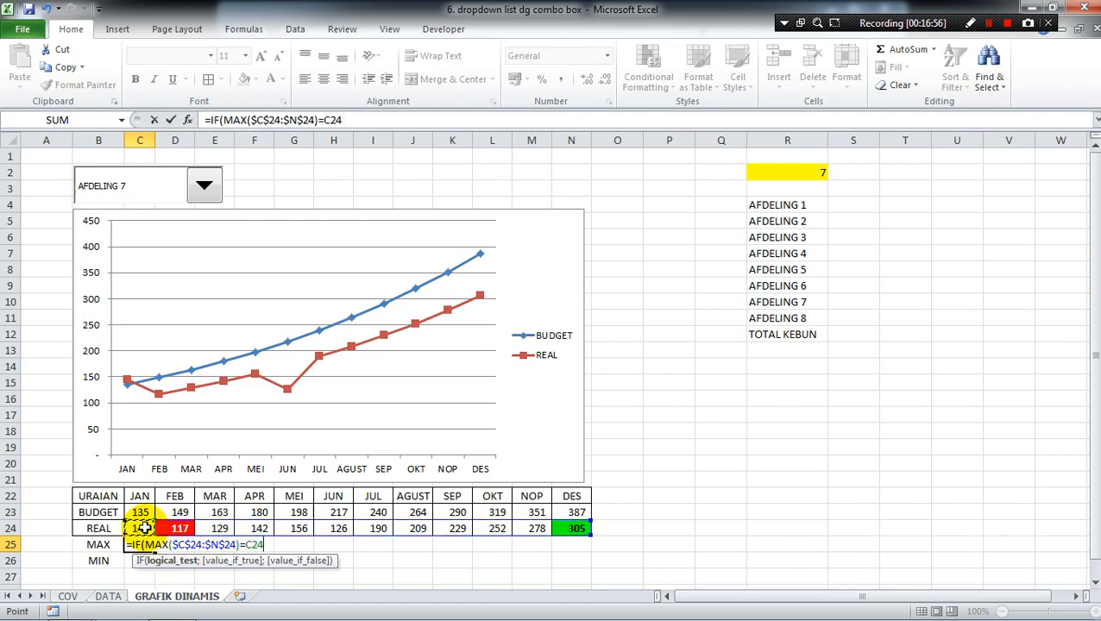
{"action": "type", "text": "="}
{"action": "left_click", "coordinate": [141, 528]}
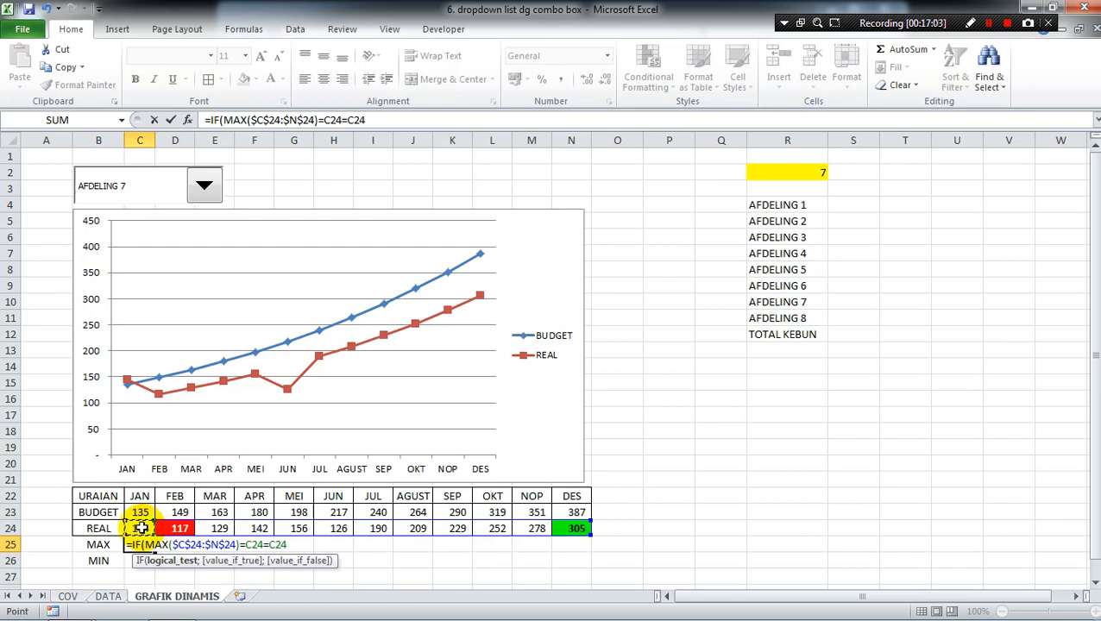
{"action": "key", "text": "BackSpace"}
{"action": "key", "text": "BackSpace"}
{"action": "key", "text": "BackSpace"}
{"action": "key", "text": "BackSpace"}
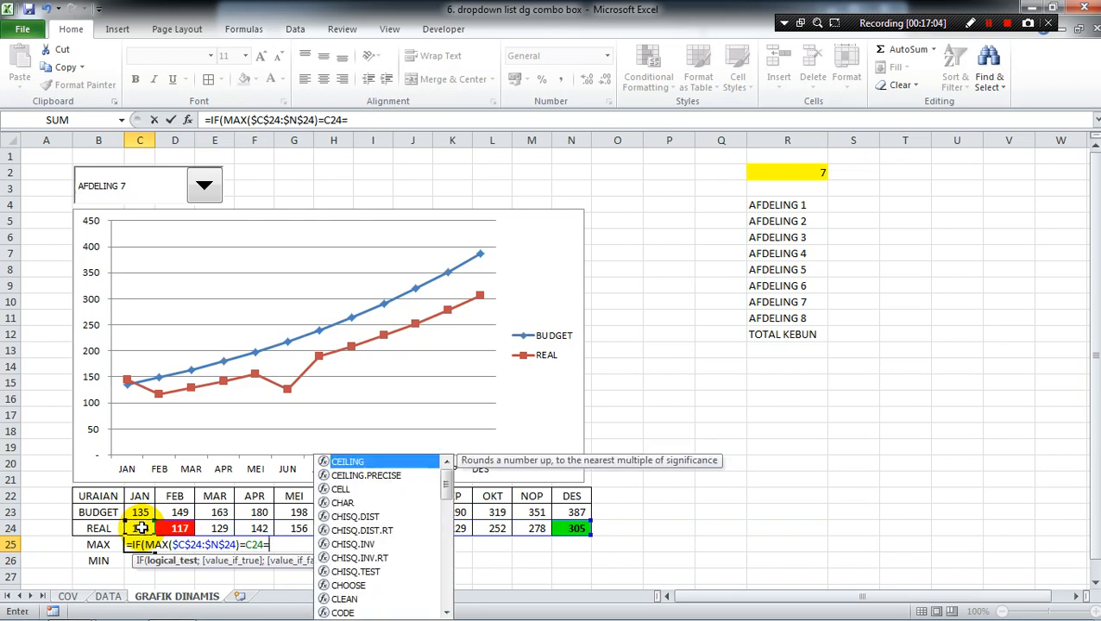
{"action": "type", "text": "=C24;"}
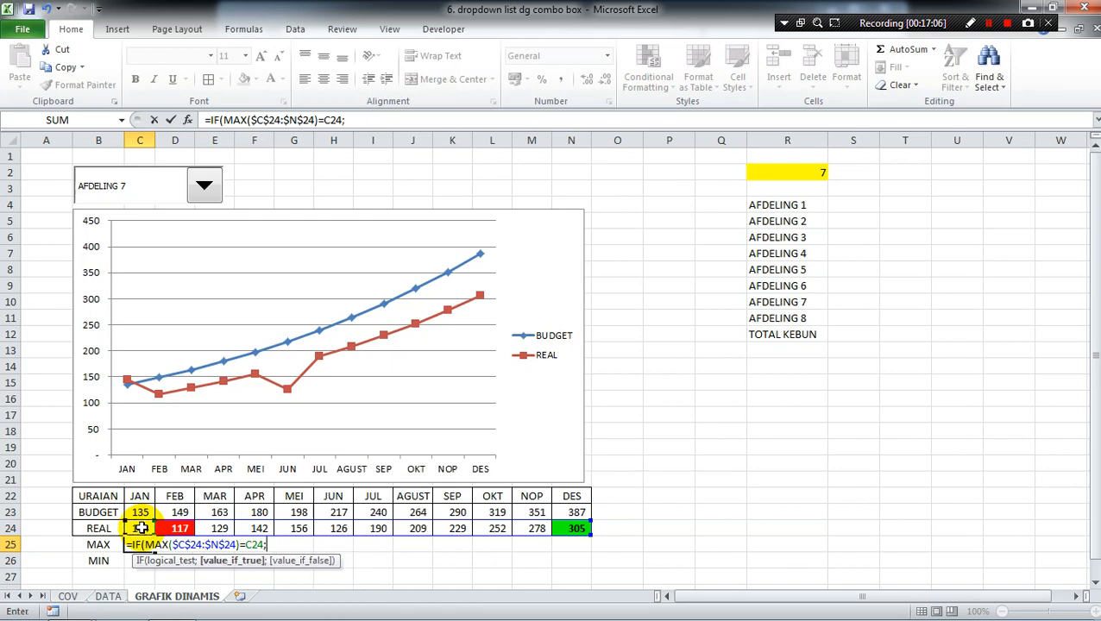
{"action": "left_click", "coordinate": [141, 528]}
{"action": "type", "text": ";"}
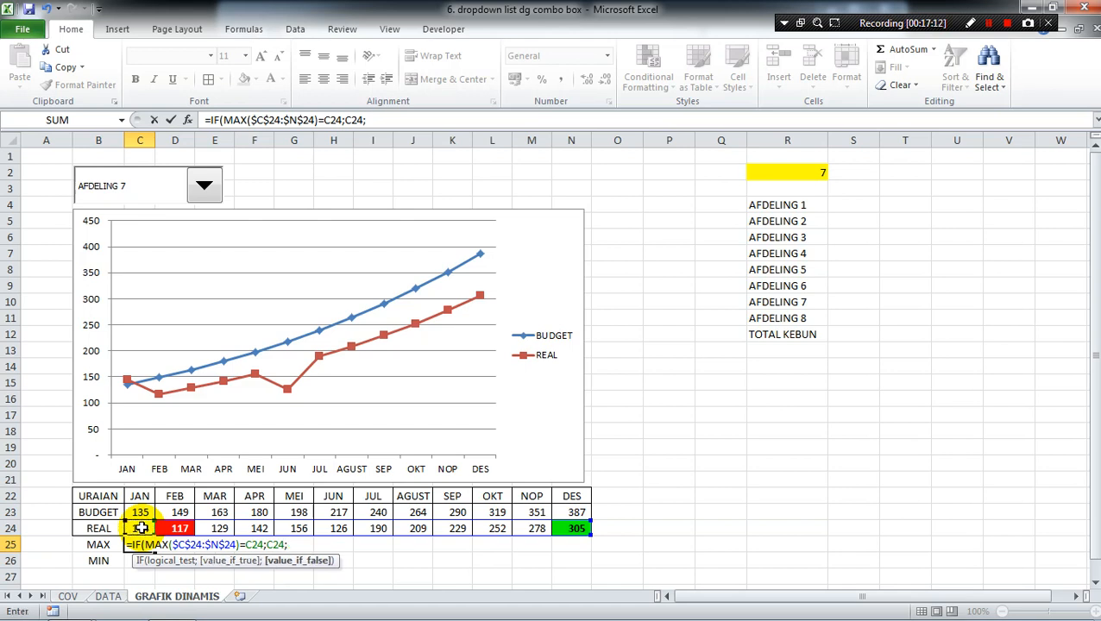
{"action": "type", "text": "NA"}
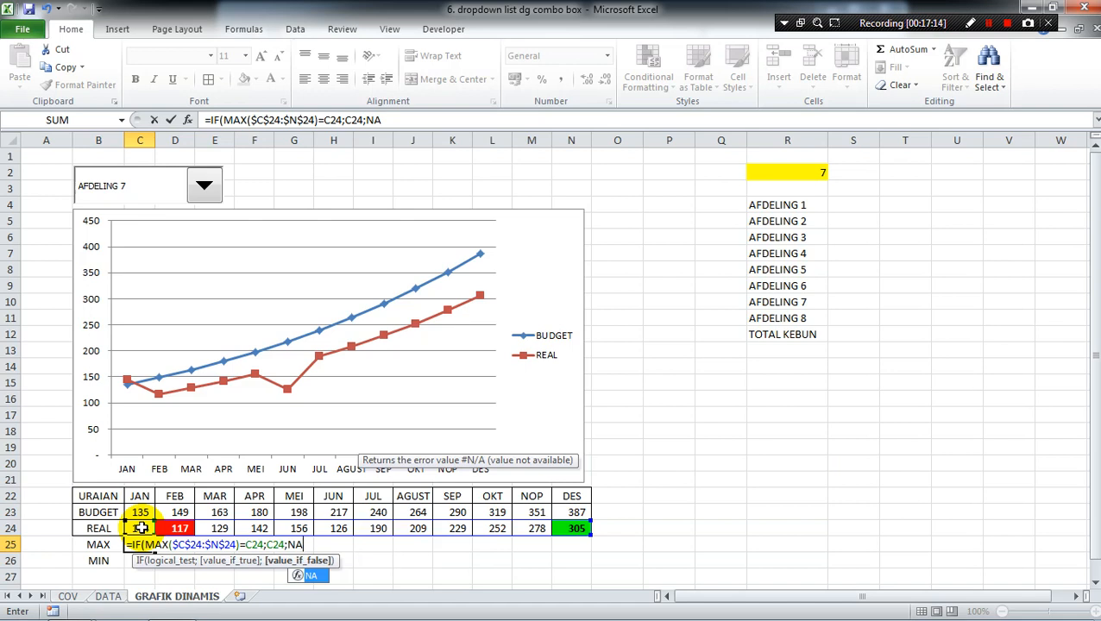
{"action": "type", "text": "()"}
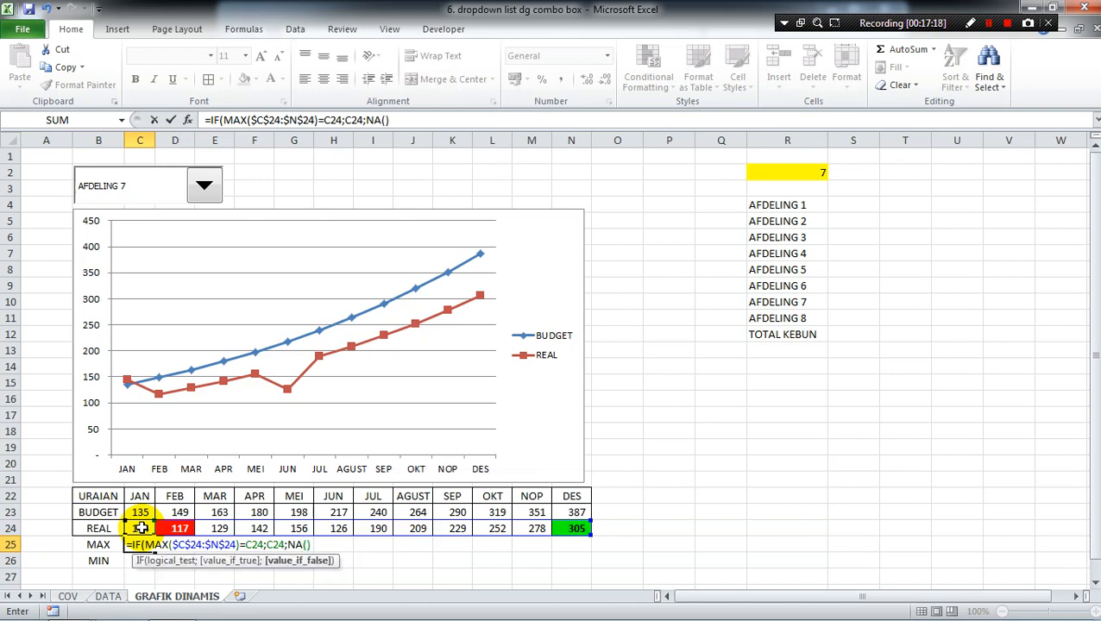
{"action": "type", "text": ")"}
{"action": "key", "text": "Return"}
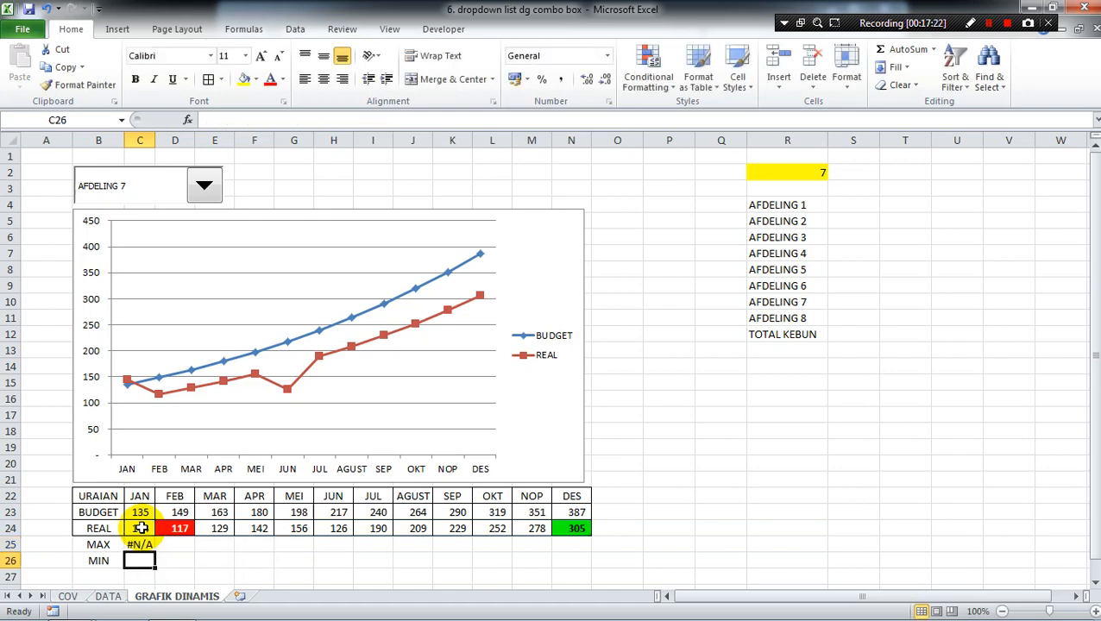
Step: Fill the MAX formula from C25 across to N25 and apply Comma Style to the row
{"action": "key", "text": "Up"}
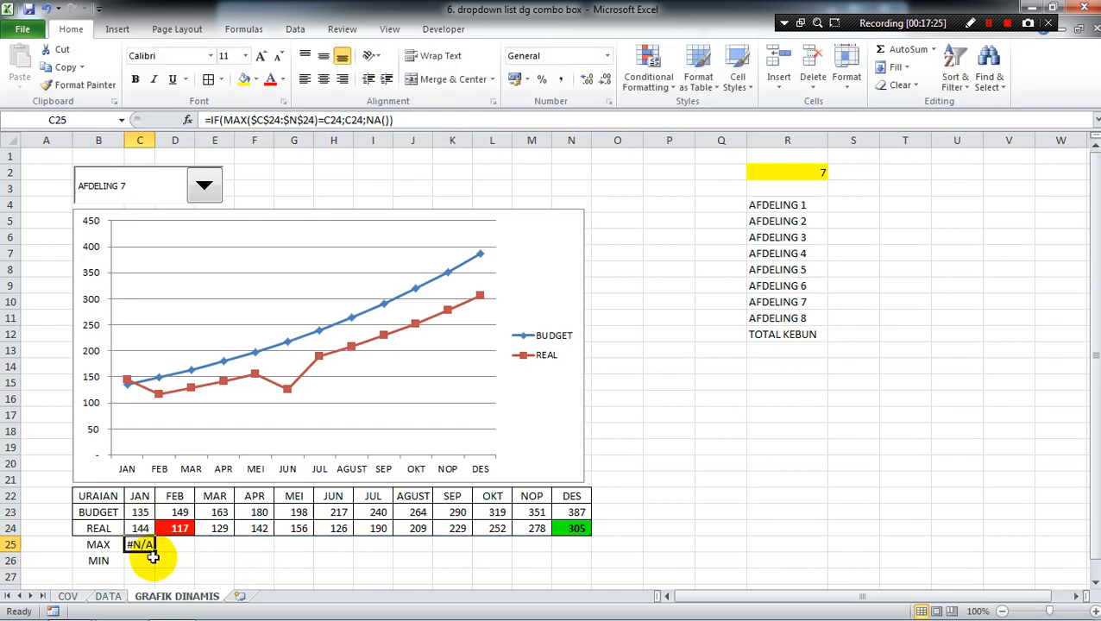
{"action": "left_click_drag", "start_coordinate": [154, 553], "coordinate": [578, 553]}
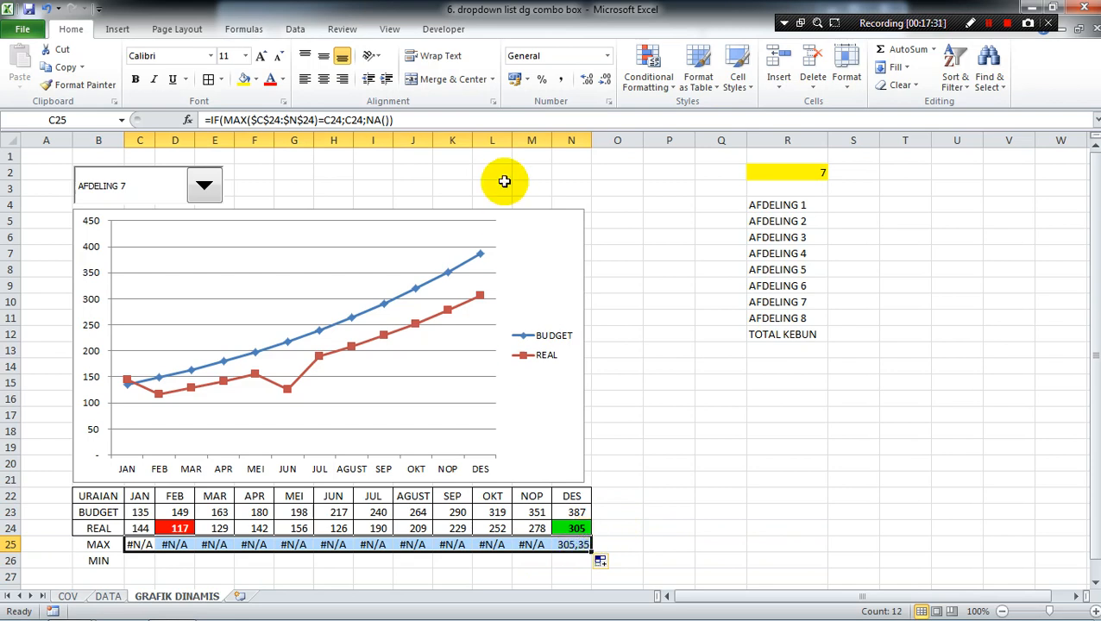
{"action": "left_click", "coordinate": [561, 80]}
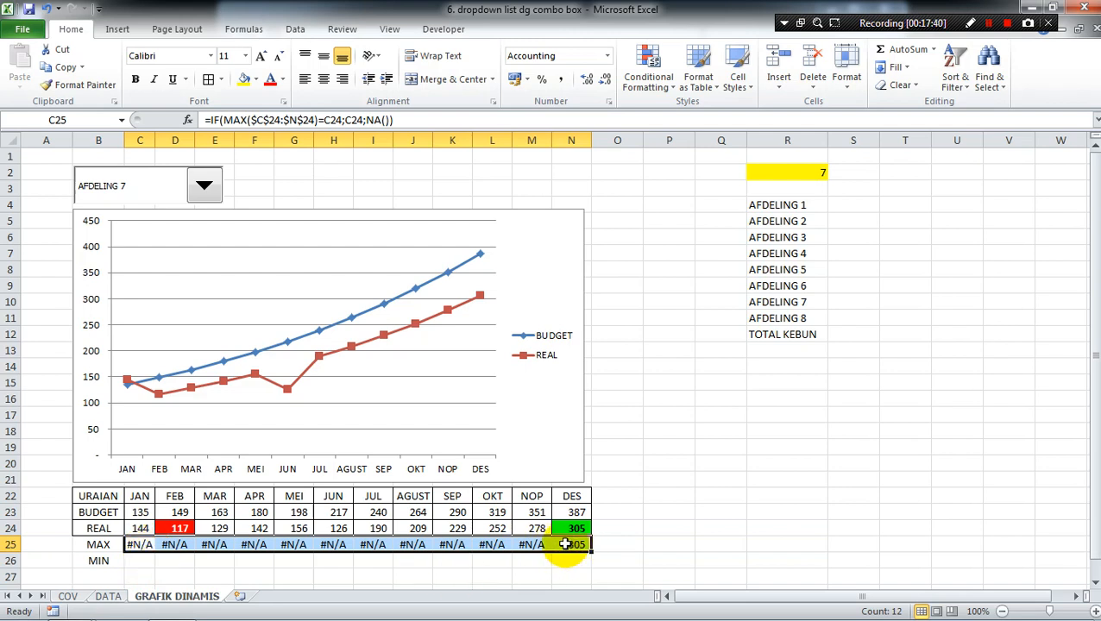
{"action": "left_click", "coordinate": [138, 548]}
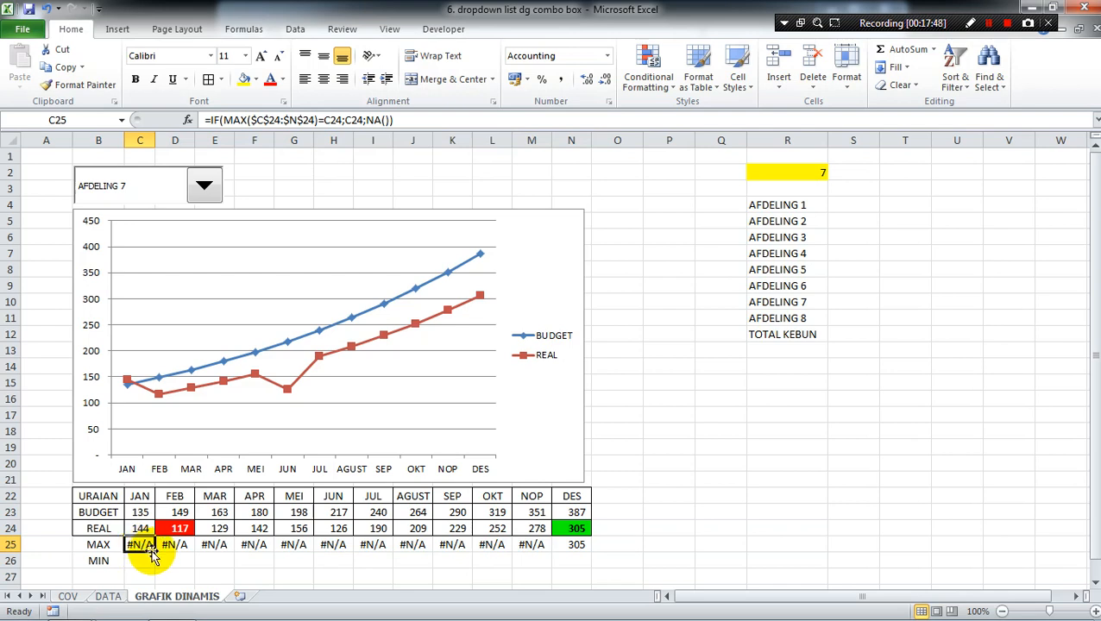
Step: Begin an IF formula in C26 whose test takes the MIN of the REAL row, using the absolute range $C$24:$N$24
{"action": "left_click", "coordinate": [148, 560]}
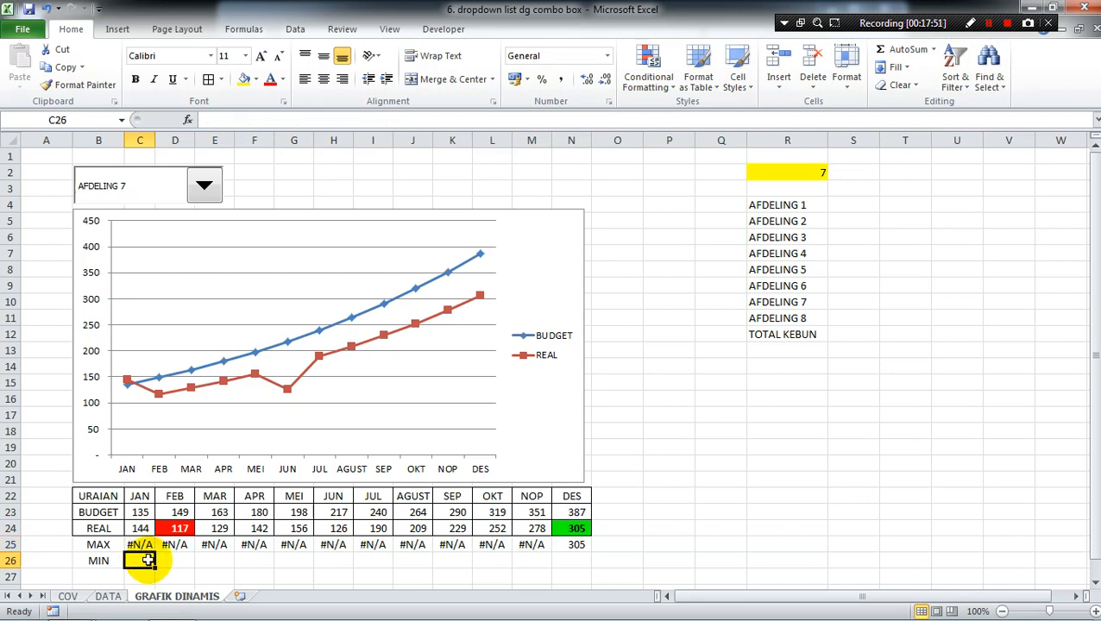
{"action": "type", "text": "=IF"}
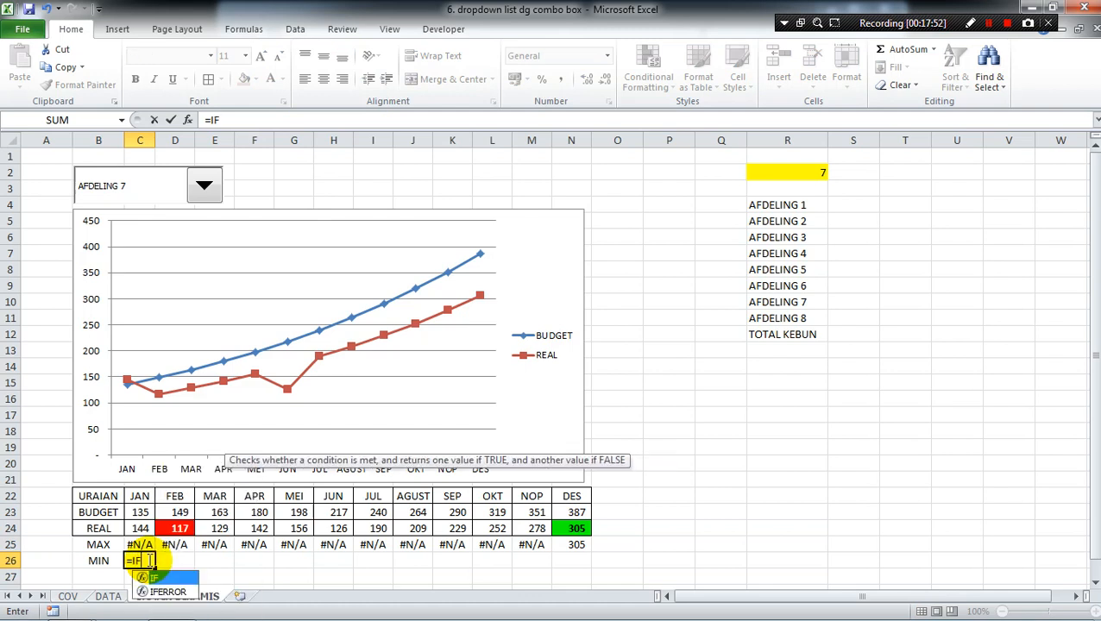
{"action": "type", "text": "("}
{"action": "type", "text": "MI"}
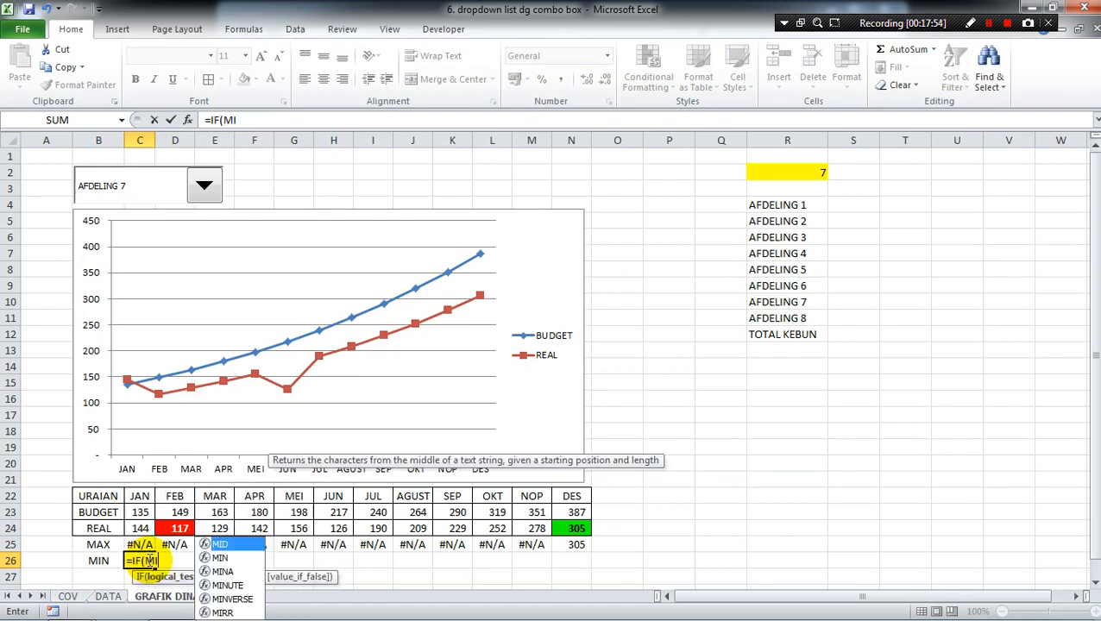
{"action": "type", "text": "N("}
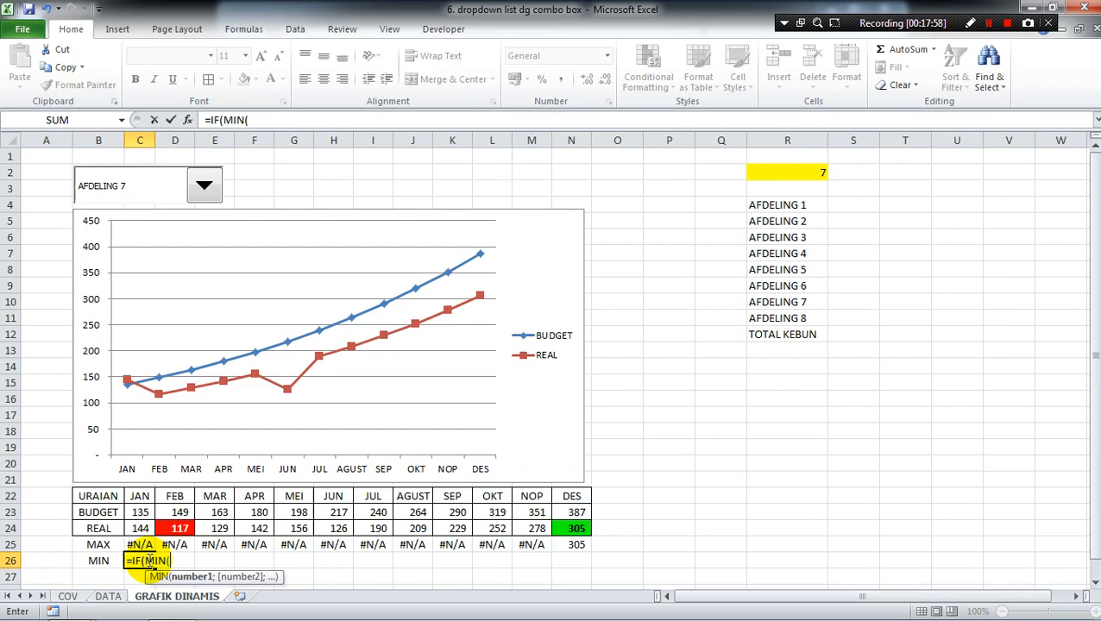
{"action": "left_click", "coordinate": [137, 528]}
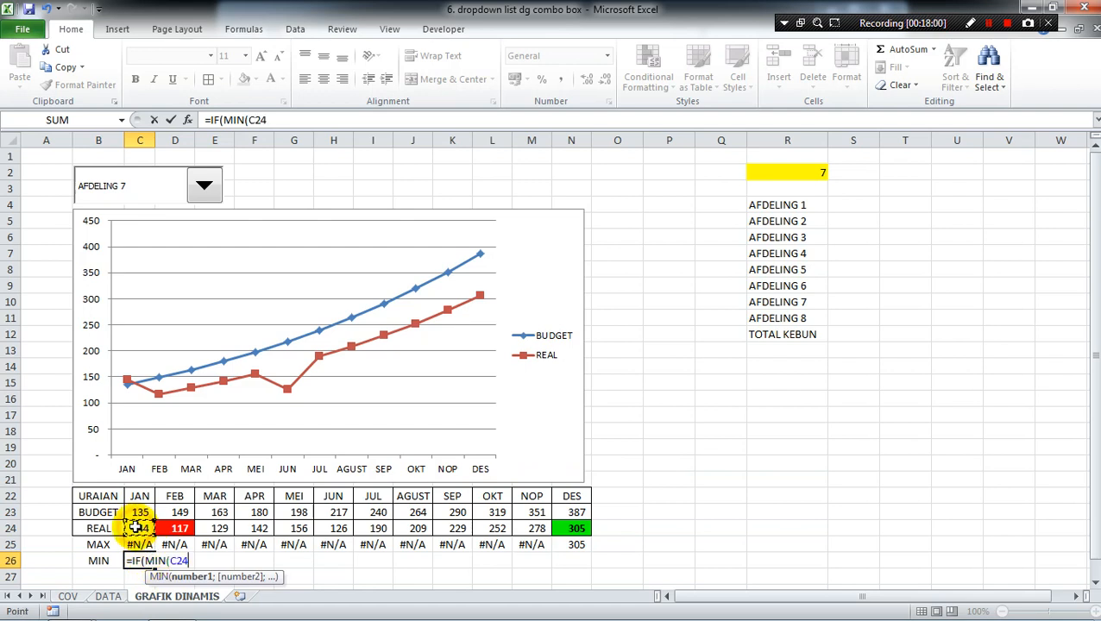
{"action": "key", "text": "shift+Right"}
{"action": "key", "text": "shift+Right"}
{"action": "key", "text": "shift+Right"}
{"action": "key", "text": "shift+Right"}
{"action": "key", "text": "shift+Right"}
{"action": "key", "text": "shift+Right"}
{"action": "key", "text": "shift+Right"}
{"action": "key", "text": "shift+Right"}
{"action": "key", "text": "shift+Right"}
{"action": "key", "text": "shift+Right"}
{"action": "key", "text": "shift+Right"}
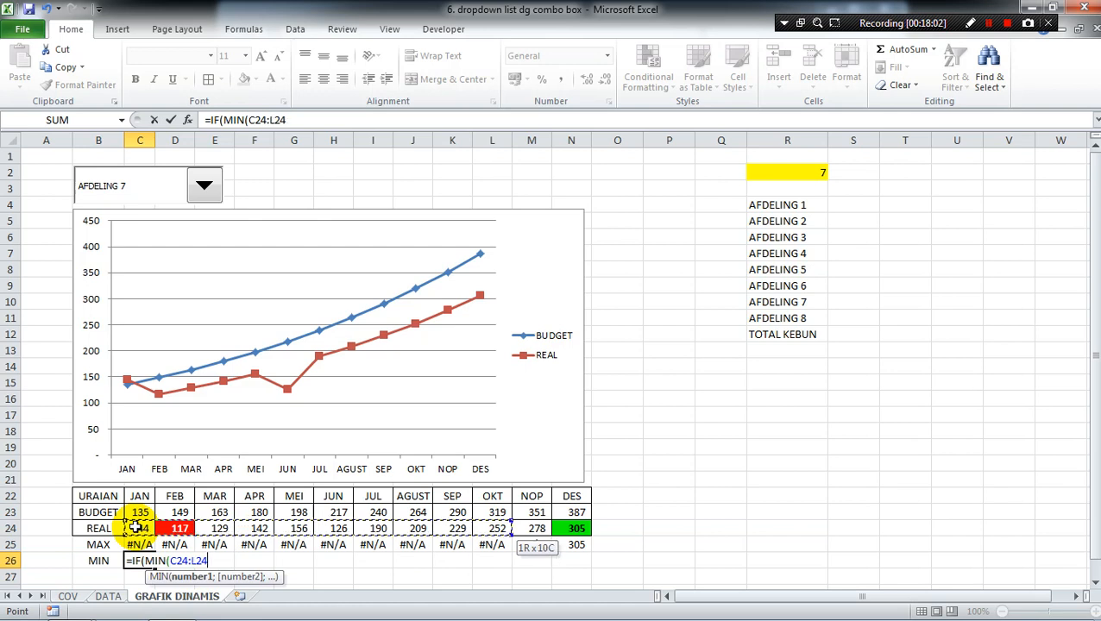
{"action": "key", "text": "F4"}
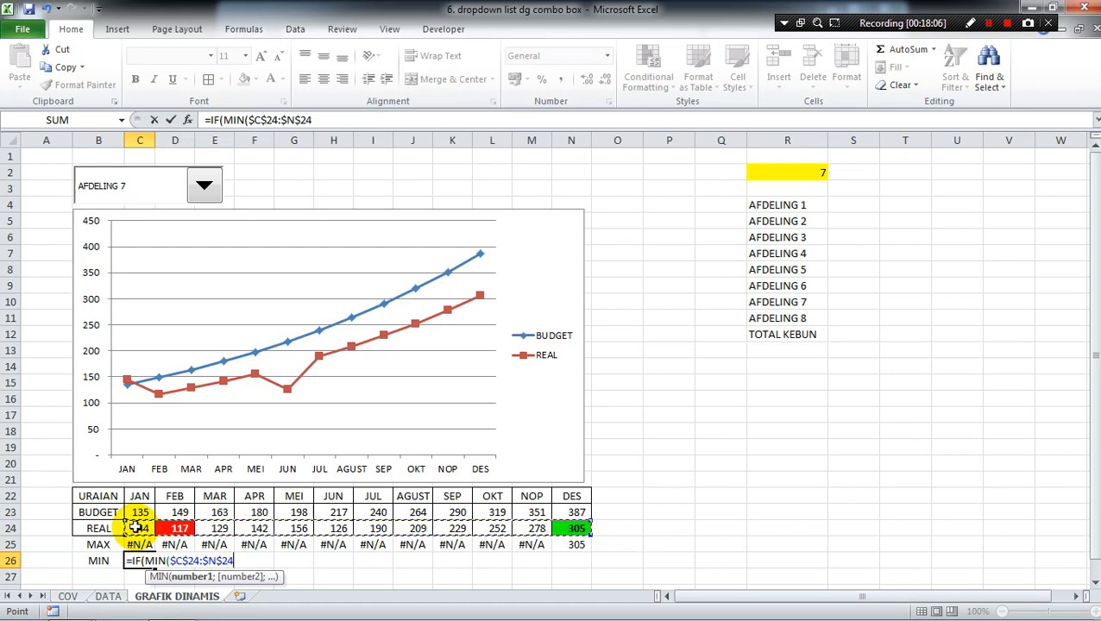
{"action": "type", "text": ")"}
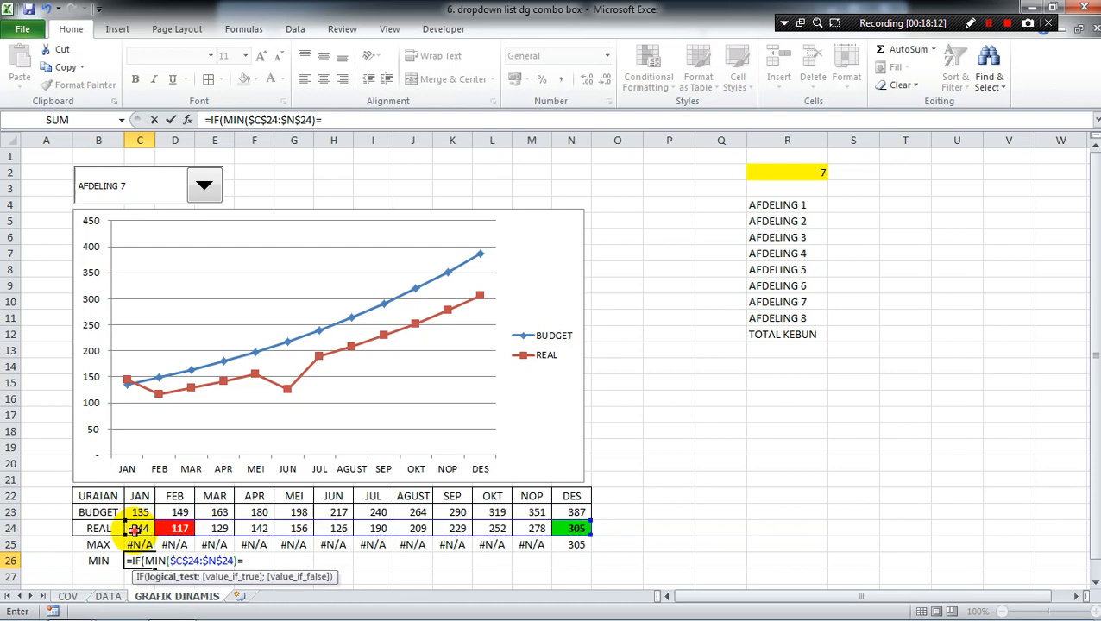
Step: Complete the C26 formula as =IF(MIN($C$24:$N$24)=C24;C24;NA())
{"action": "type", "text": "="}
{"action": "left_click", "coordinate": [136, 529]}
{"action": "type", "text": ";"}
{"action": "left_click", "coordinate": [136, 529]}
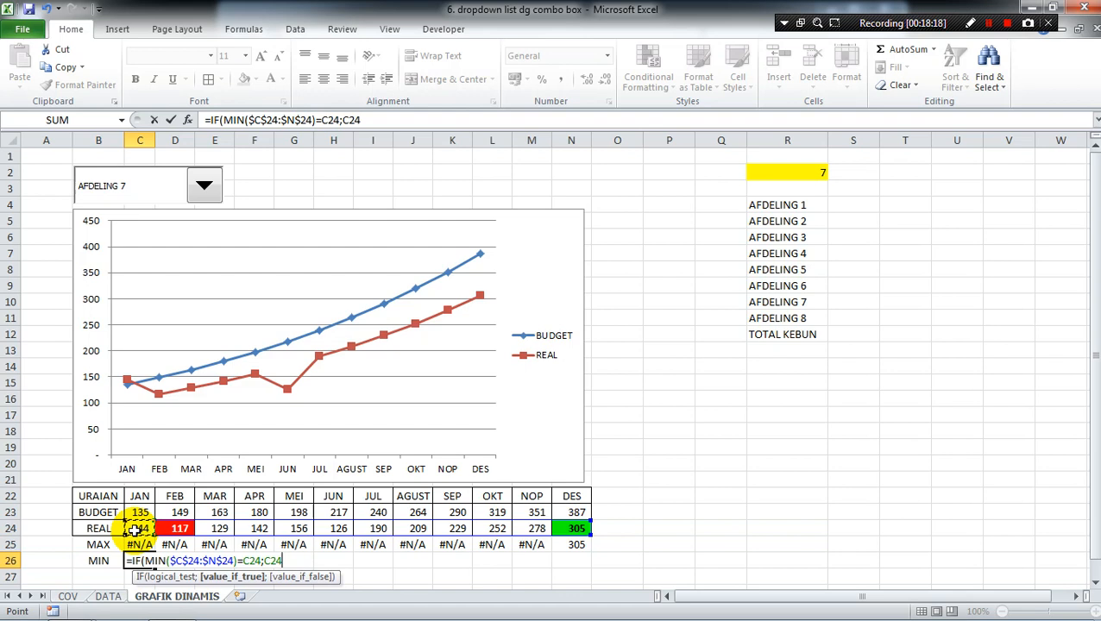
{"action": "type", "text": ";"}
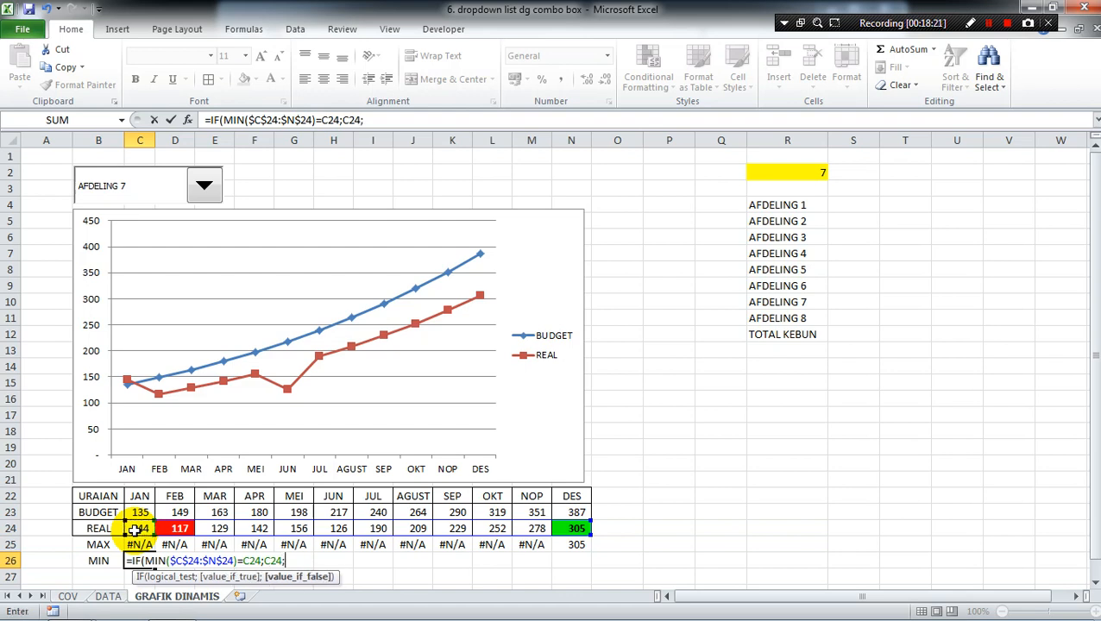
{"action": "type", "text": "NA"}
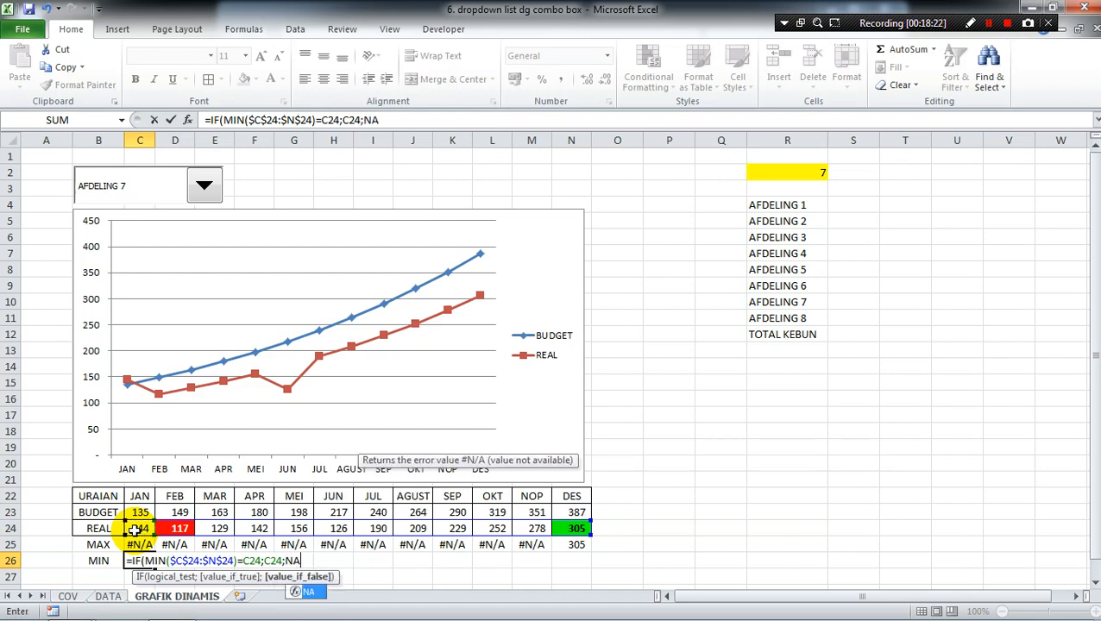
{"action": "type", "text": "("}
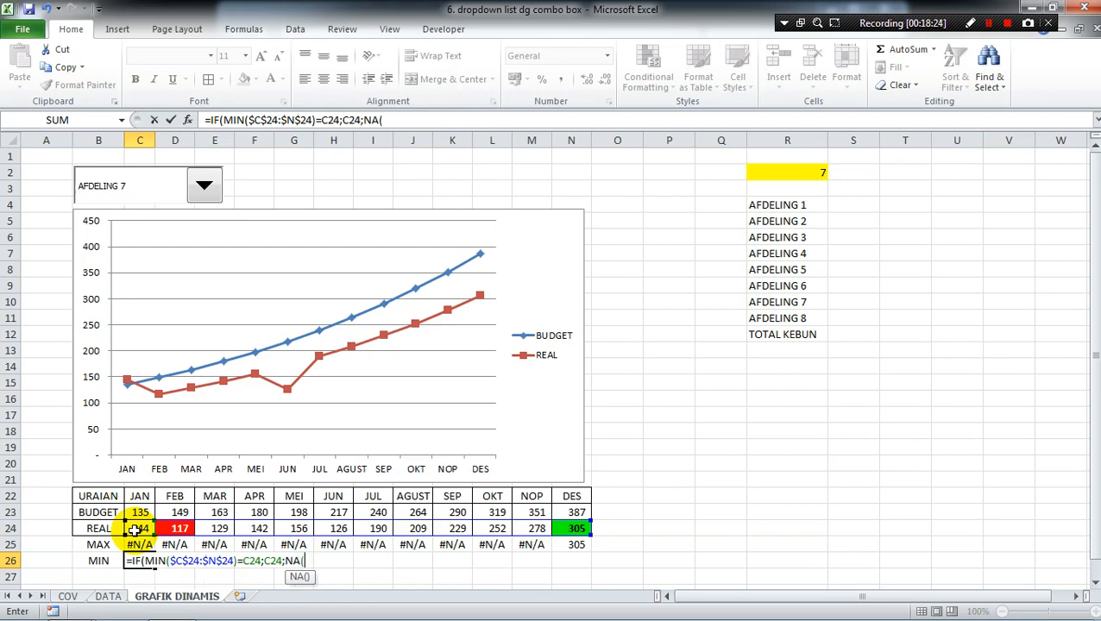
{"action": "type", "text": ")"}
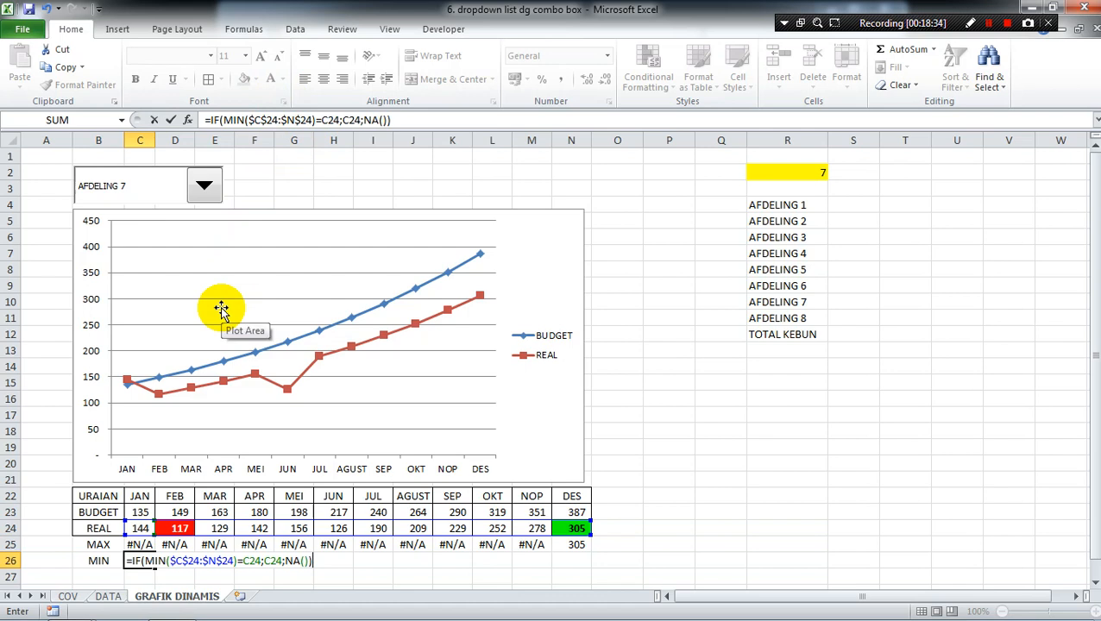
{"action": "key", "text": "Return"}
Step: Fill the MIN formula from C26 across to N26 and apply Comma Style to the row
{"action": "key", "text": "Up"}
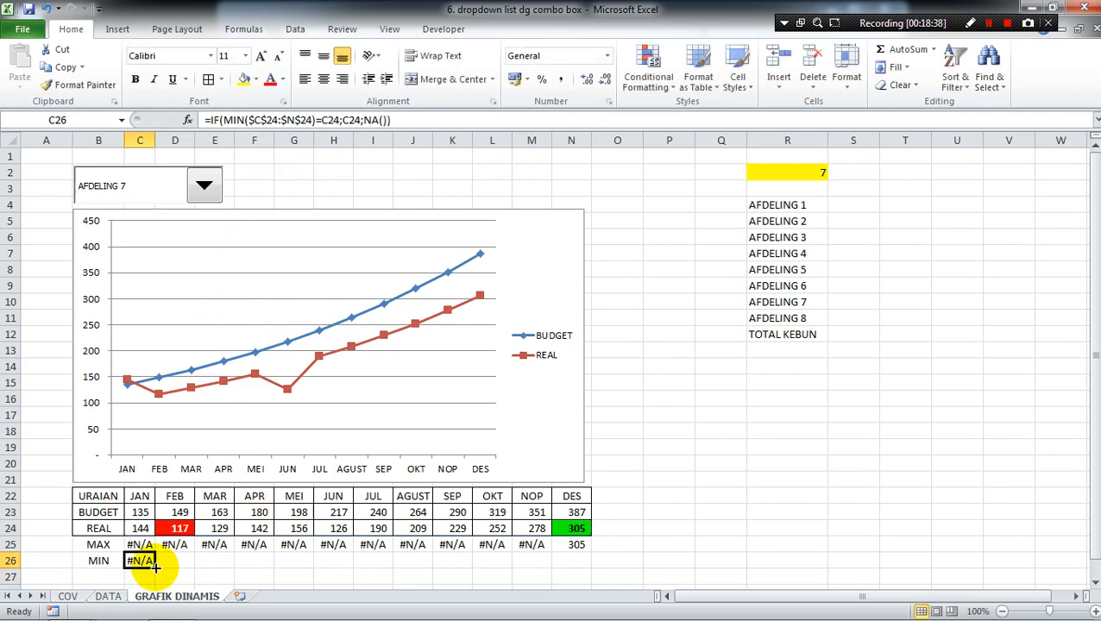
{"action": "left_click_drag", "start_coordinate": [156, 567], "coordinate": [594, 561]}
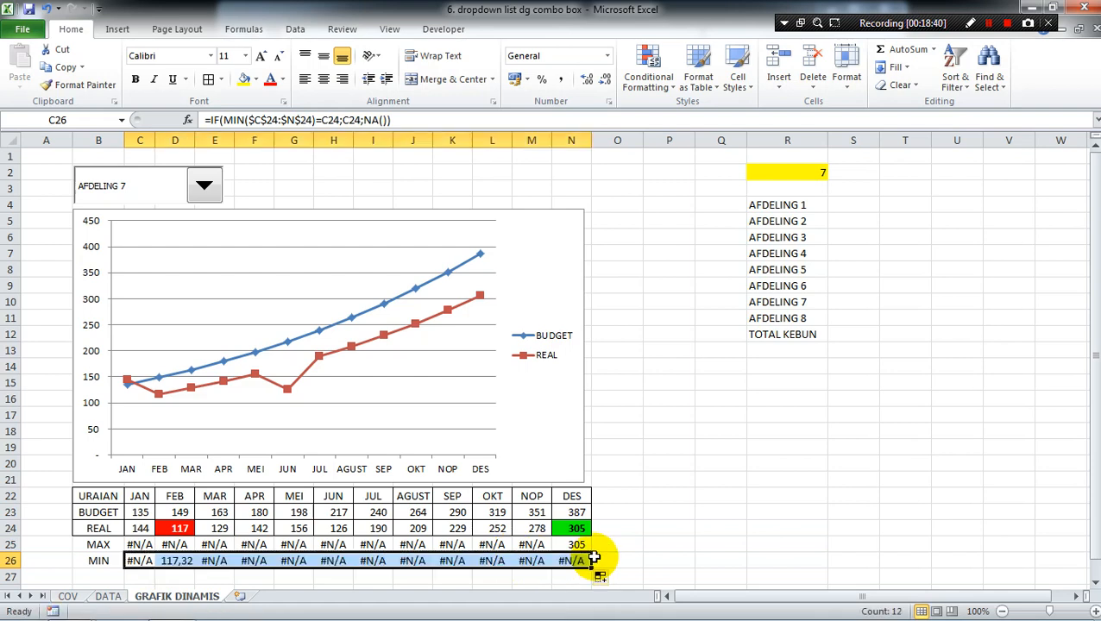
{"action": "left_click", "coordinate": [561, 80]}
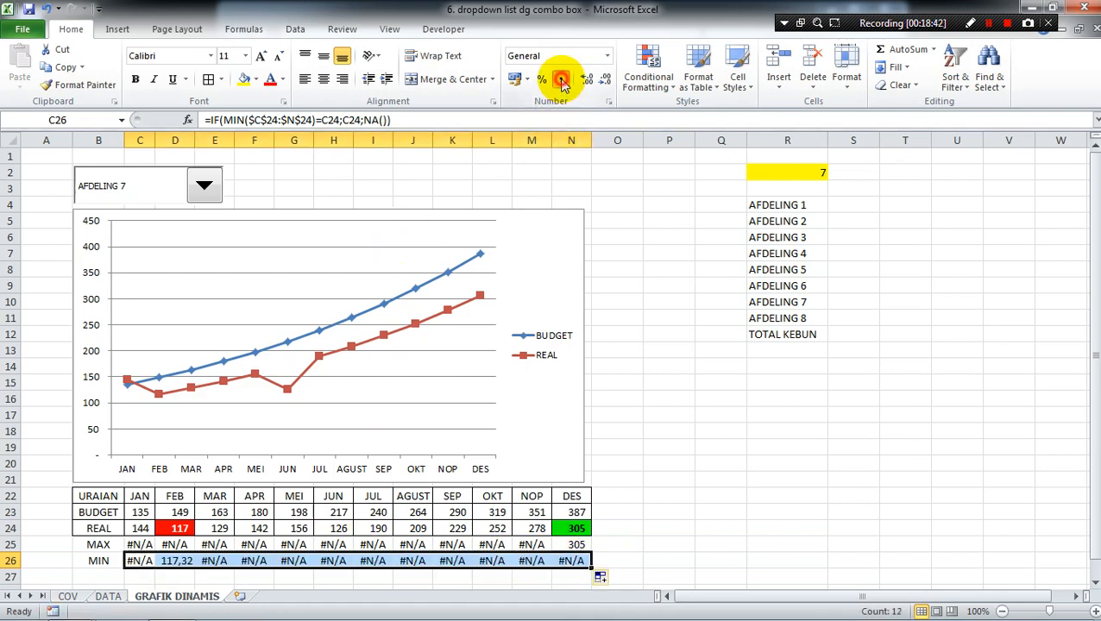
{"action": "left_click", "coordinate": [178, 563]}
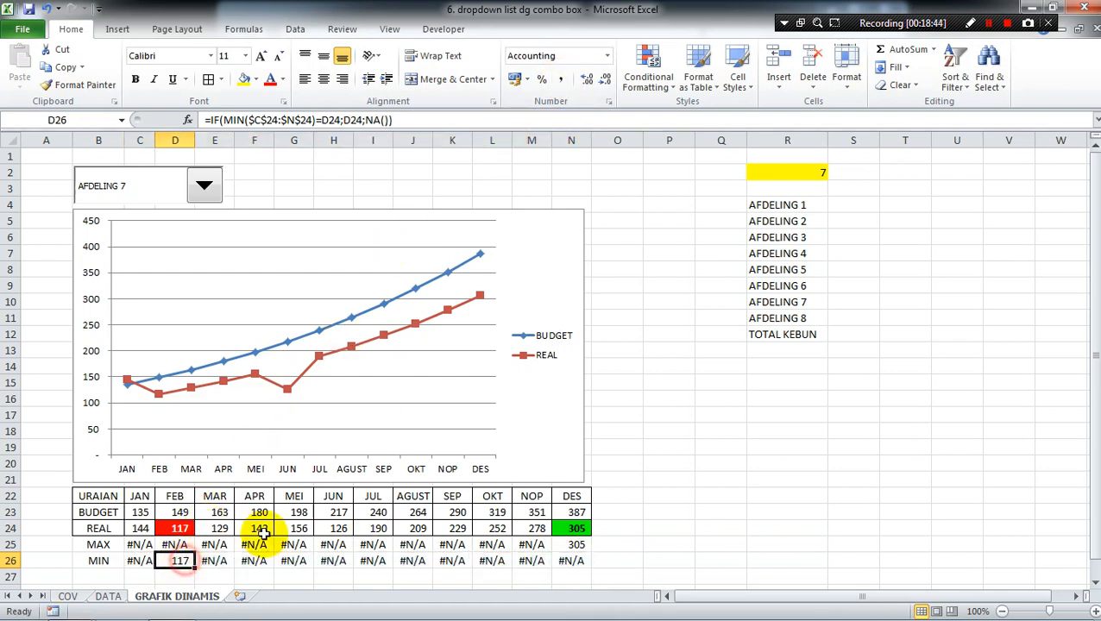
{"action": "left_click", "coordinate": [336, 513]}
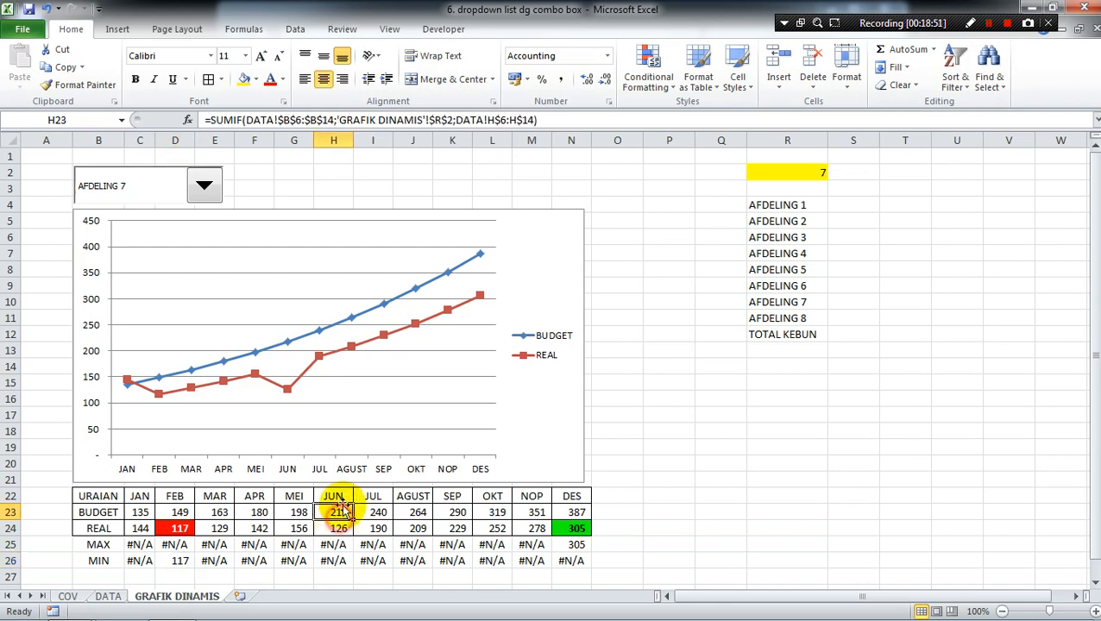
{"action": "left_click", "coordinate": [294, 529]}
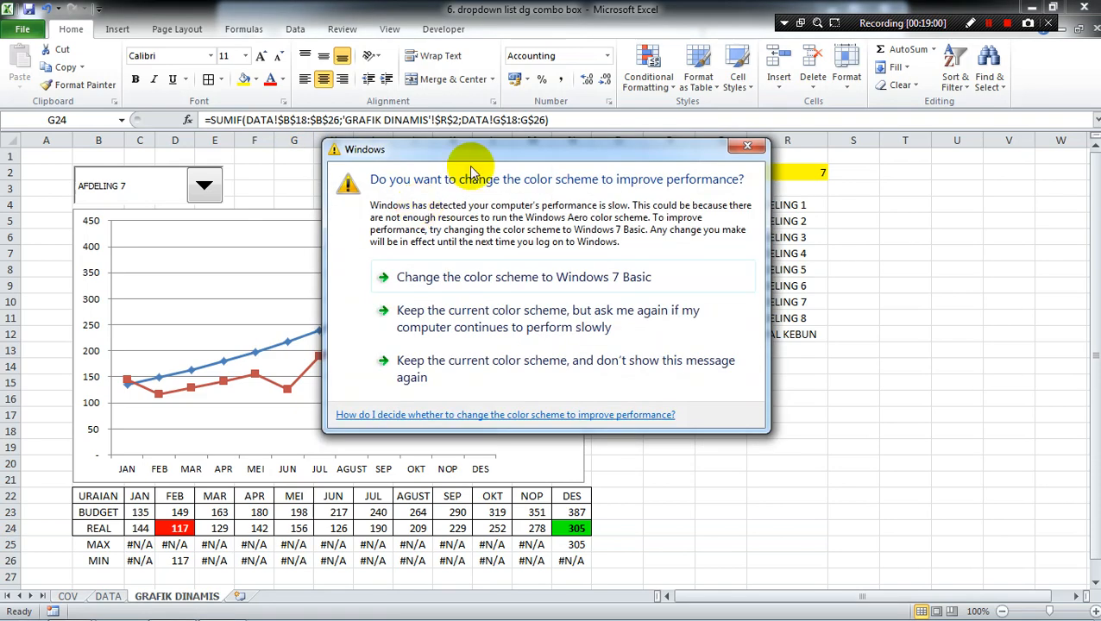
Step: Dismiss the Windows color scheme prompt and extend the chart's source data down to row 26 to include the MAX and MIN rows
{"action": "left_click", "coordinate": [747, 146]}
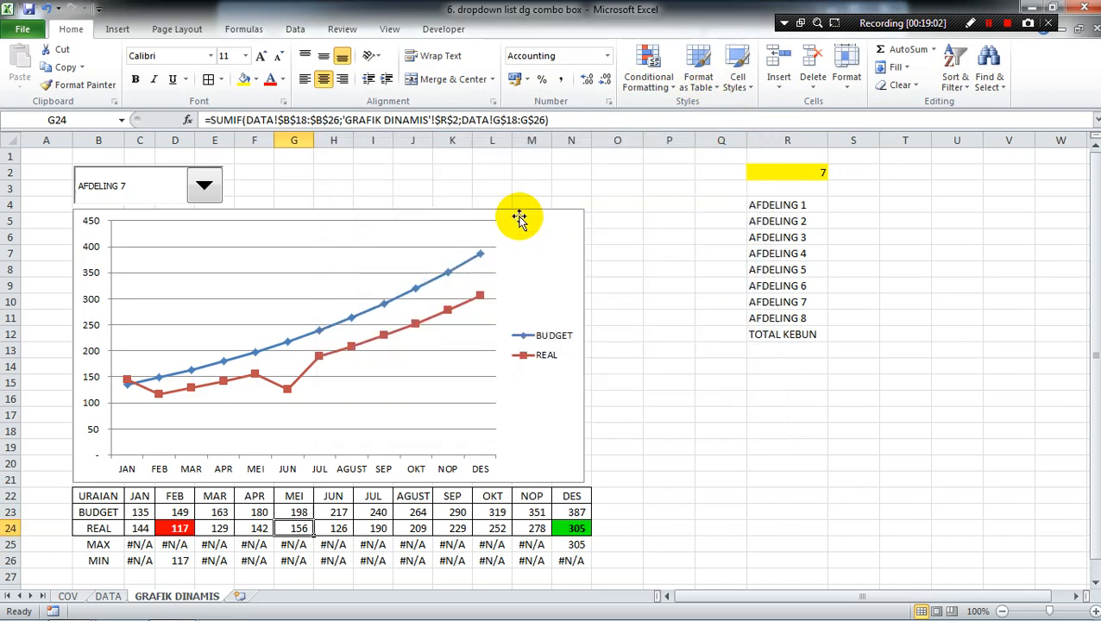
{"action": "left_click", "coordinate": [518, 219]}
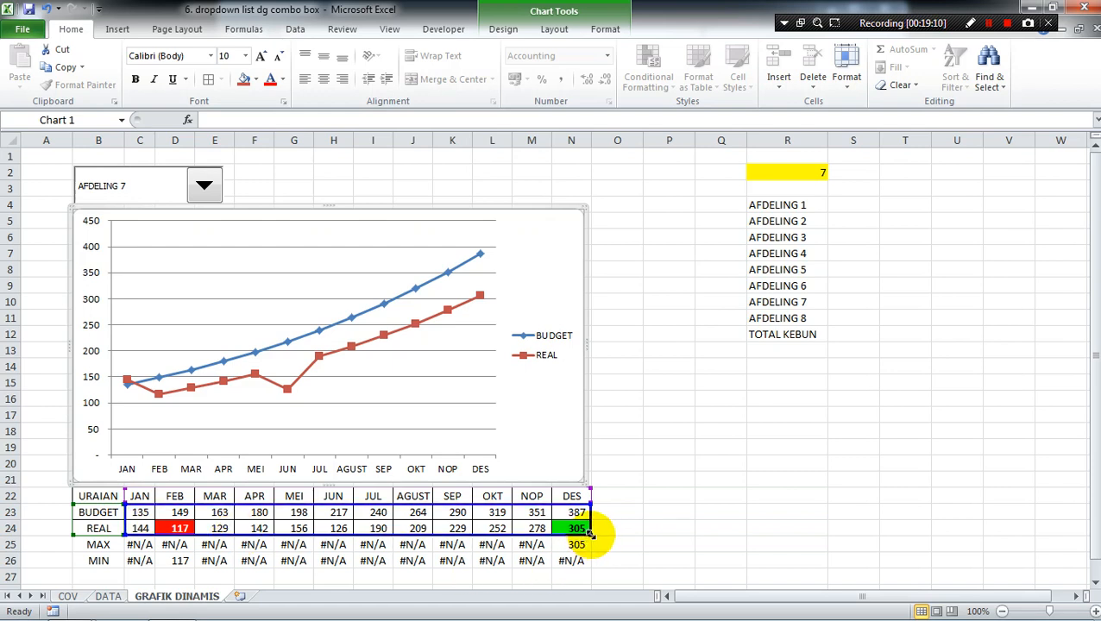
{"action": "left_click_drag", "start_coordinate": [590, 535], "coordinate": [590, 562]}
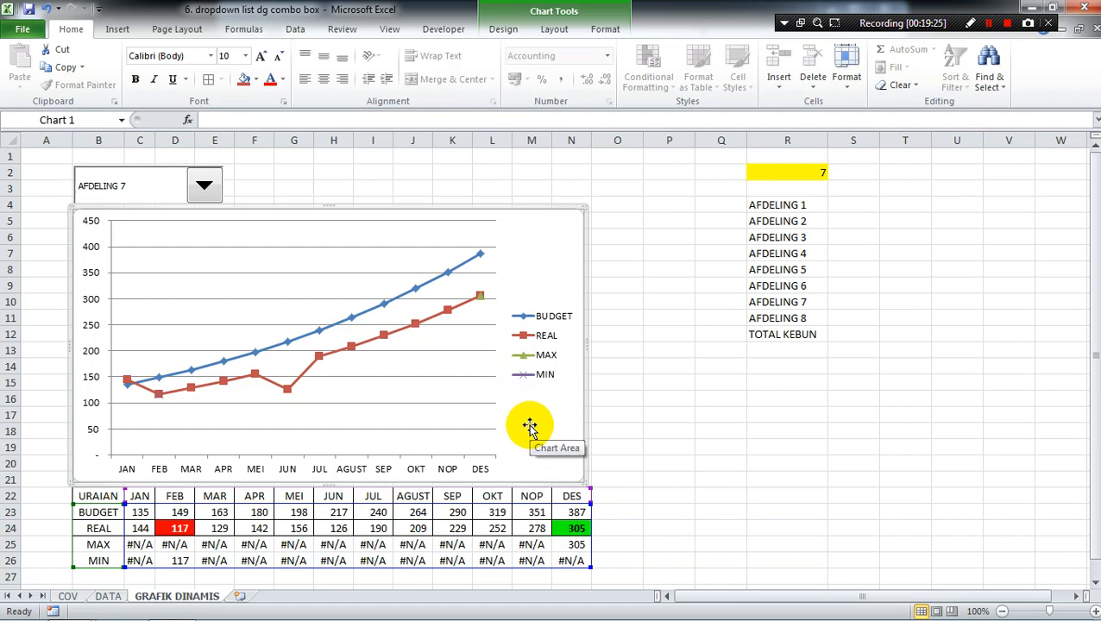
{"action": "left_click", "coordinate": [645, 364]}
{"action": "left_click", "coordinate": [628, 363]}
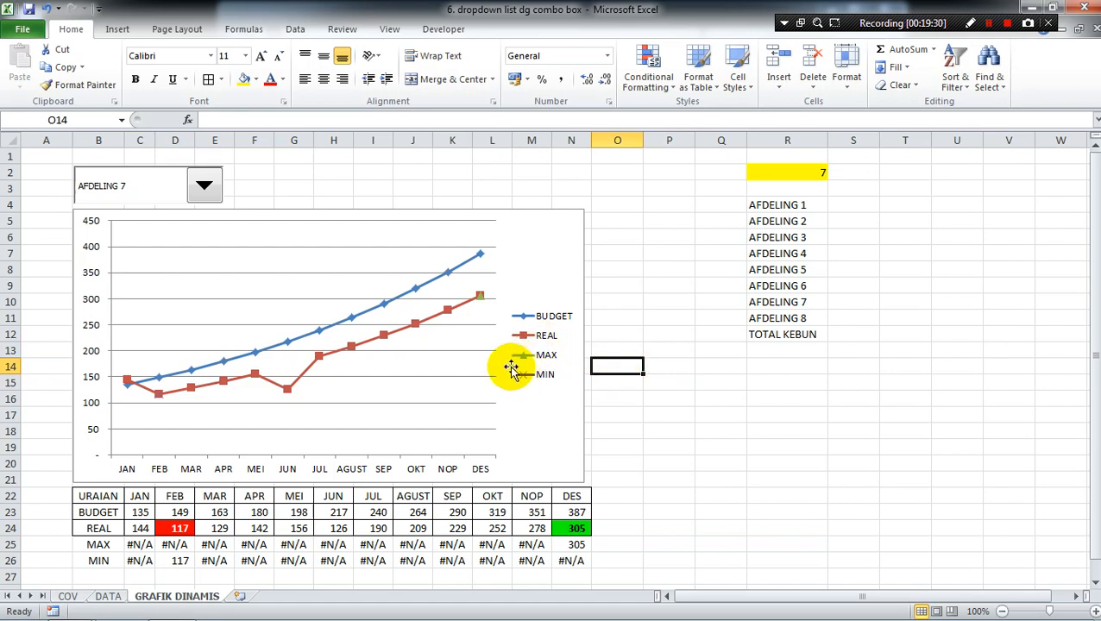
Step: Try hiding the MAX and MIN rows 25 and 26, and undo the hiding
{"action": "left_click", "coordinate": [106, 545]}
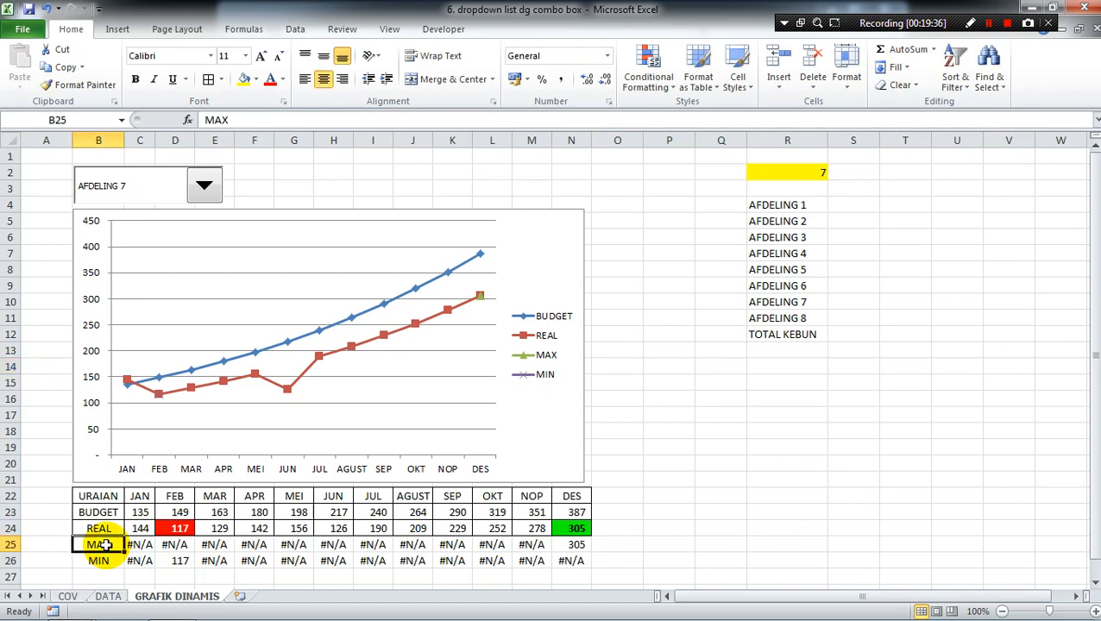
{"action": "mouse_move", "coordinate": [11, 545]}
{"action": "left_mouse_down"}
{"action": "mouse_move", "coordinate": [10, 561]}
{"action": "mouse_move", "coordinate": [10, 533]}
{"action": "mouse_move", "coordinate": [12, 557]}
{"action": "left_mouse_up"}
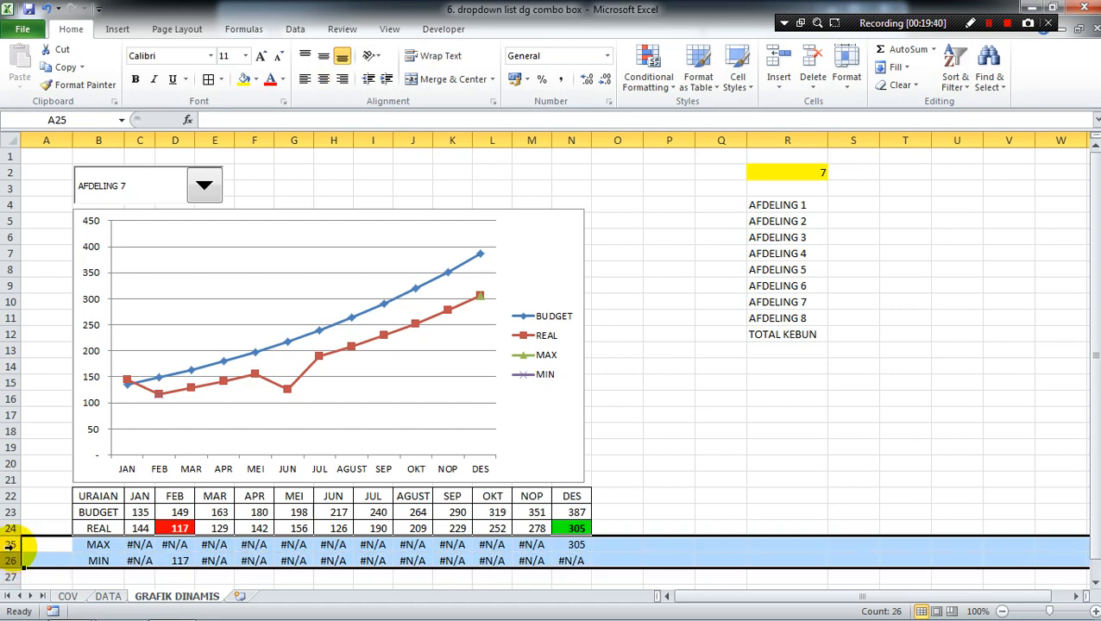
{"action": "right_click", "coordinate": [13, 548]}
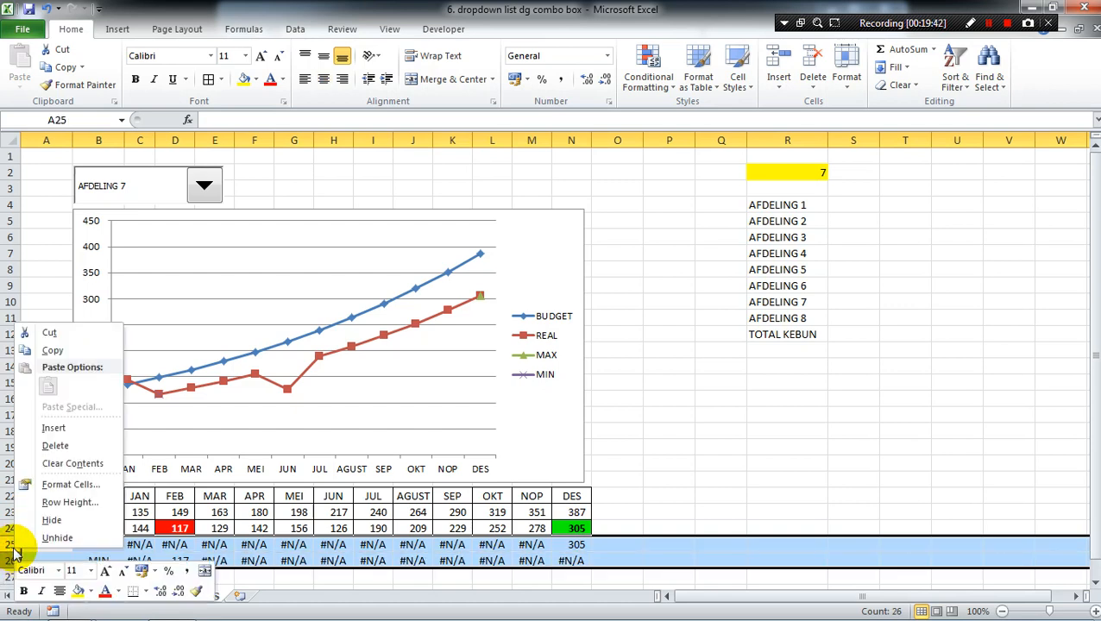
{"action": "left_click", "coordinate": [50, 520]}
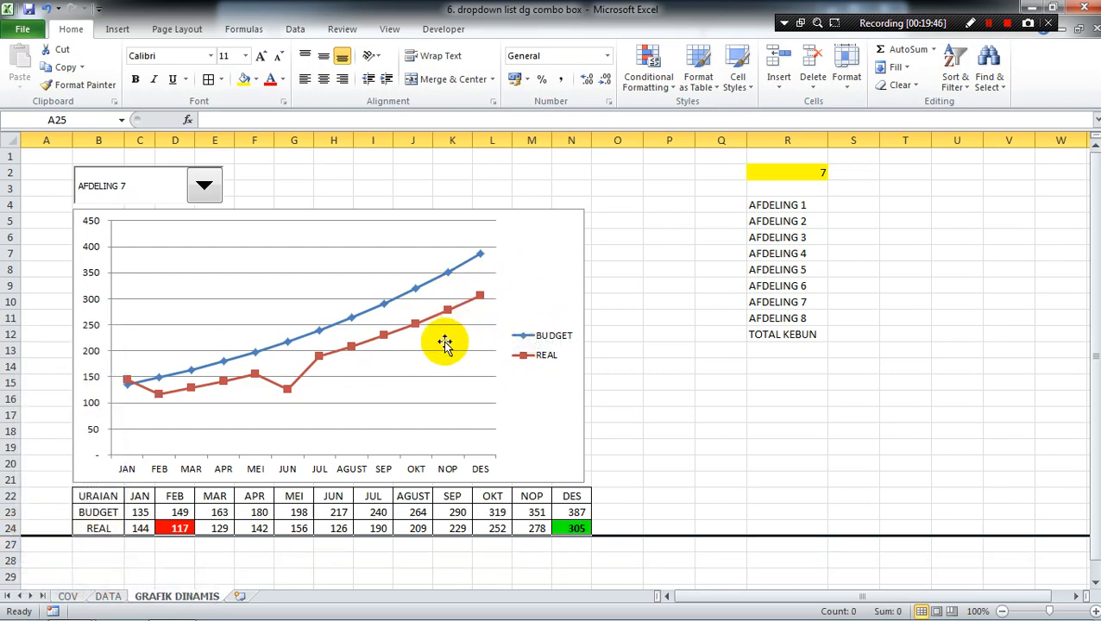
{"action": "left_click", "coordinate": [46, 10]}
Step: Set the font color of the MAX and MIN rows, B25:N26, to white
{"action": "left_click", "coordinate": [98, 545]}
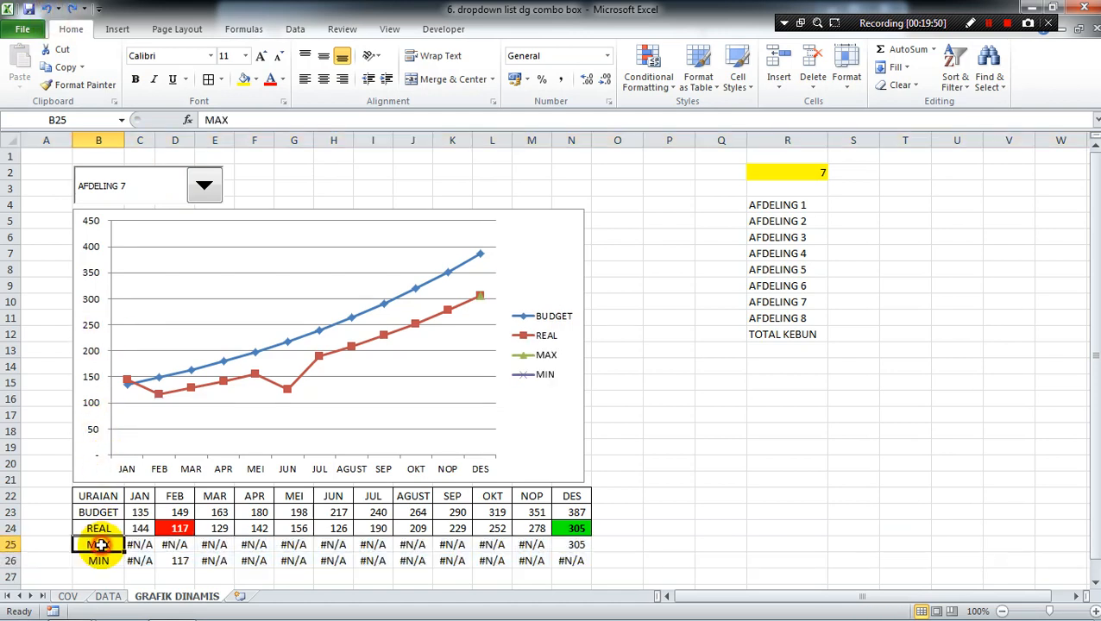
{"action": "key", "text": "shift+Right"}
{"action": "key", "text": "shift+Right"}
{"action": "key", "text": "shift+Right"}
{"action": "key", "text": "shift+Right"}
{"action": "key", "text": "shift+Right"}
{"action": "key", "text": "shift+Right"}
{"action": "key", "text": "shift+Right"}
{"action": "key", "text": "shift+Right"}
{"action": "key", "text": "shift+Right"}
{"action": "key", "text": "shift+Right"}
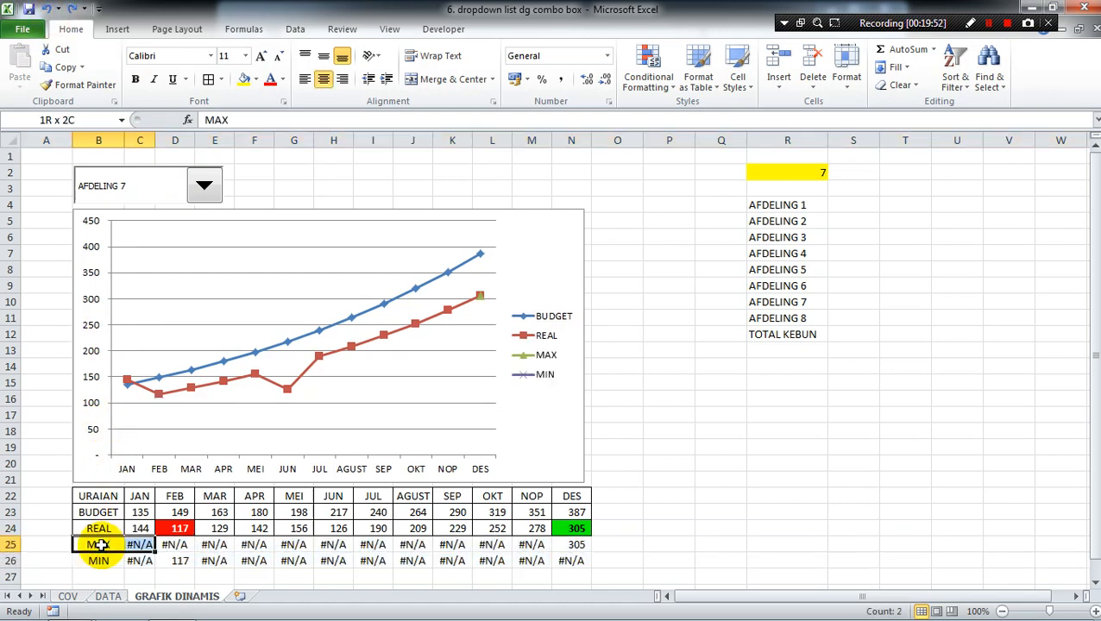
{"action": "key", "text": "shift+Right"}
{"action": "key", "text": "shift+Right"}
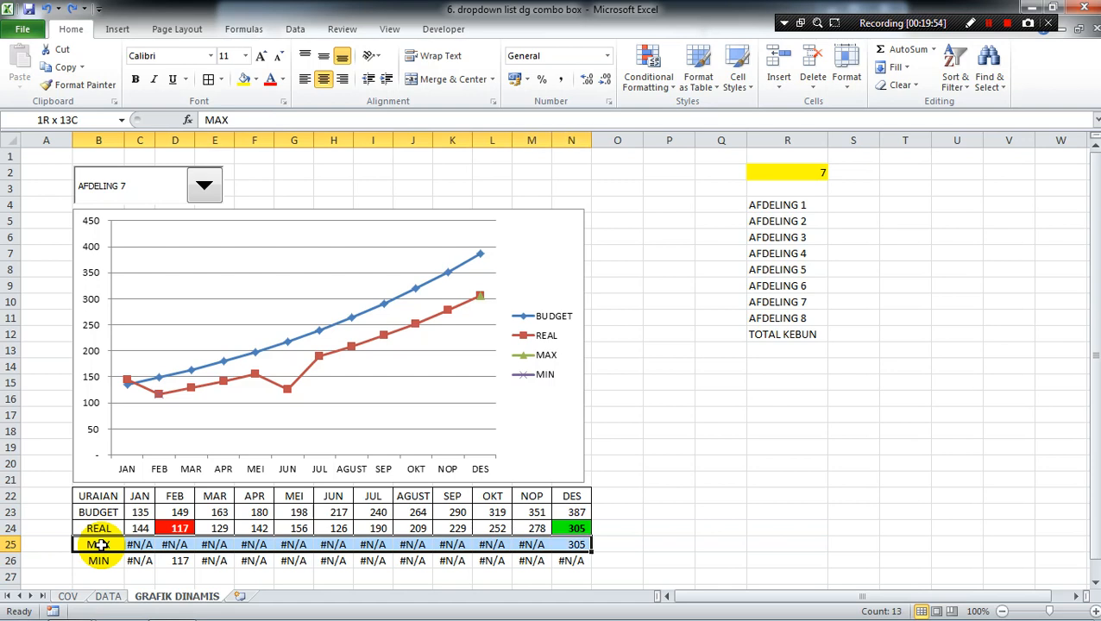
{"action": "key", "text": "shift+Down"}
{"action": "left_click", "coordinate": [283, 80]}
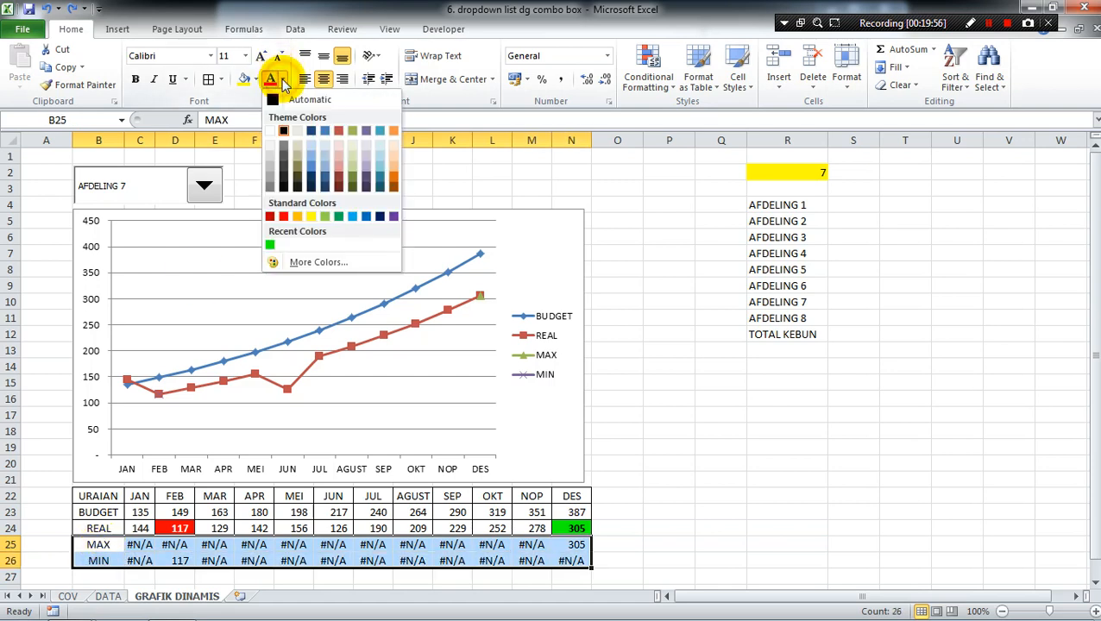
{"action": "left_click", "coordinate": [272, 129]}
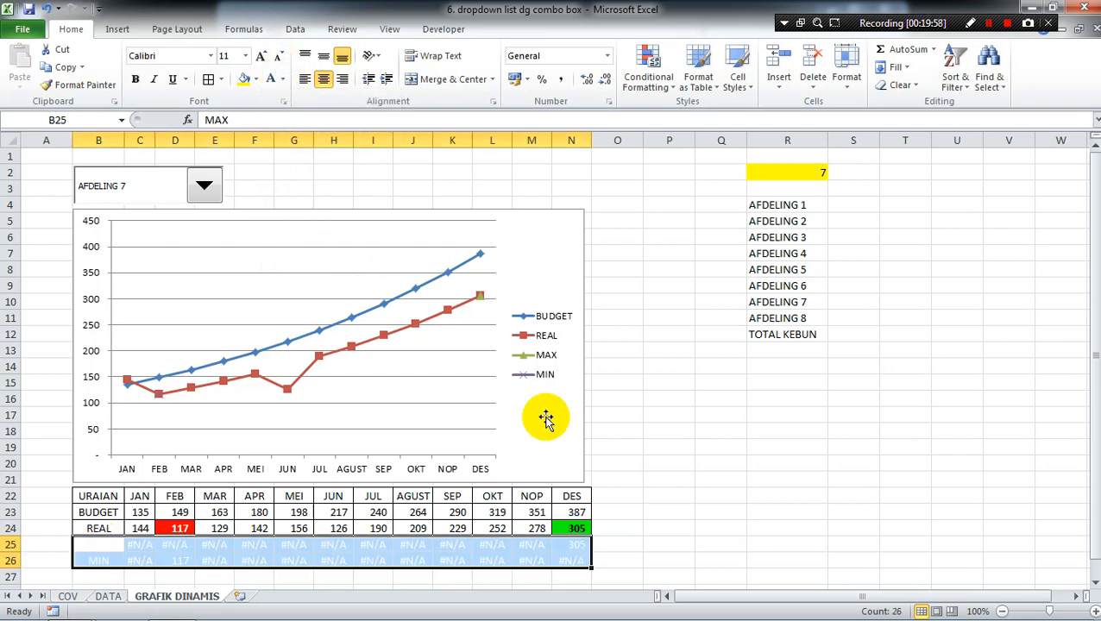
{"action": "left_click", "coordinate": [620, 466]}
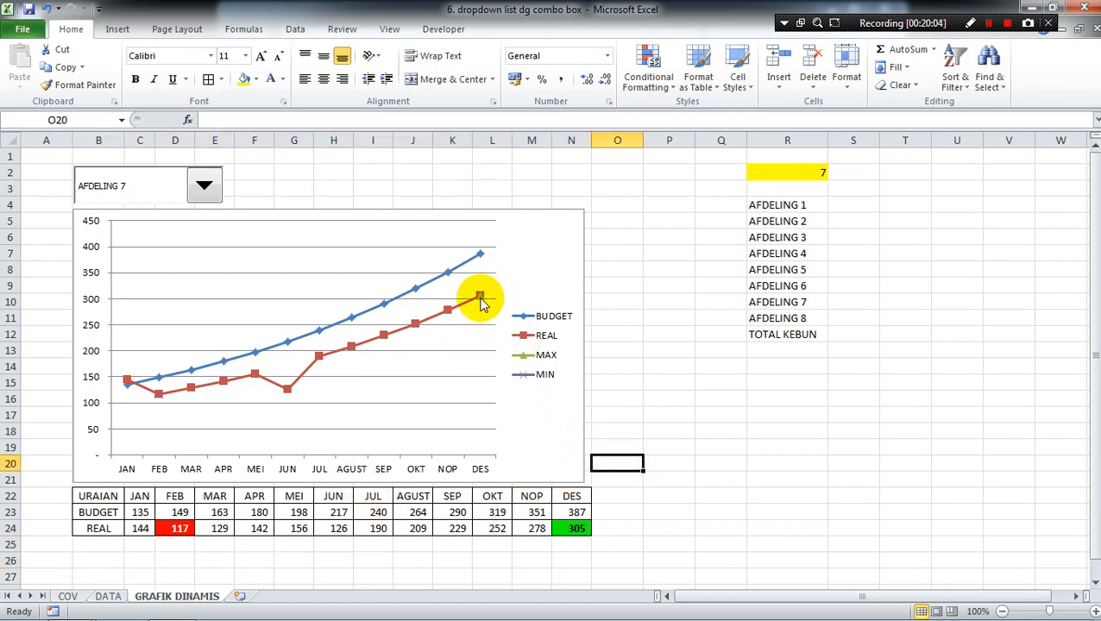
Step: Change the MAX series marker at DES to a built-in square type in the chart's data series formatting
{"action": "mouse_move", "coordinate": [485, 304]}
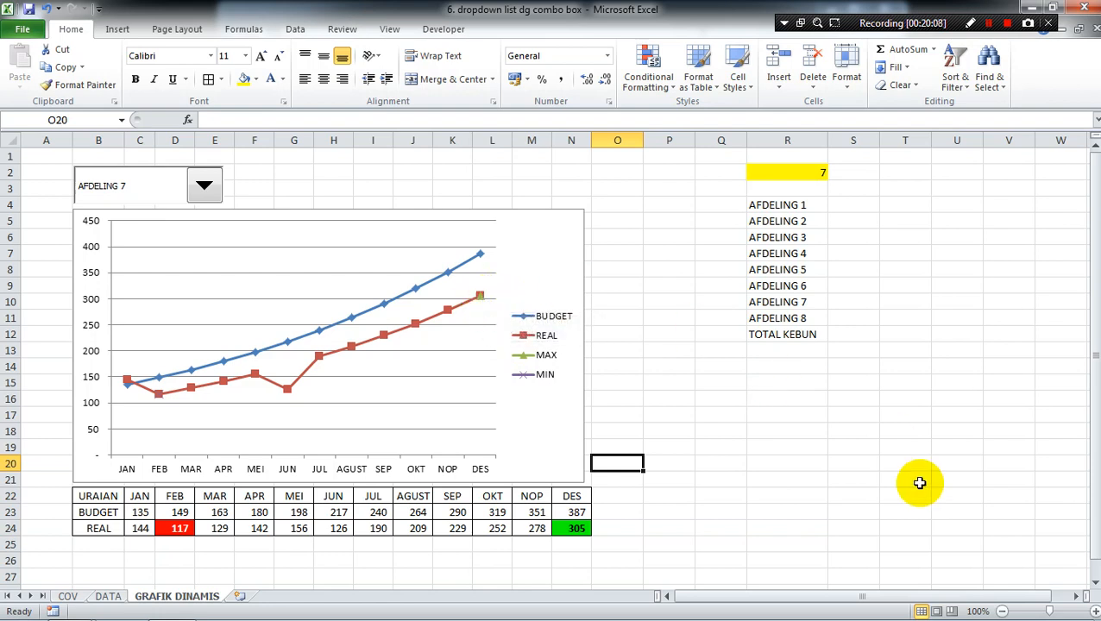
{"action": "left_click_drag", "start_coordinate": [1049, 611], "coordinate": [1060, 611]}
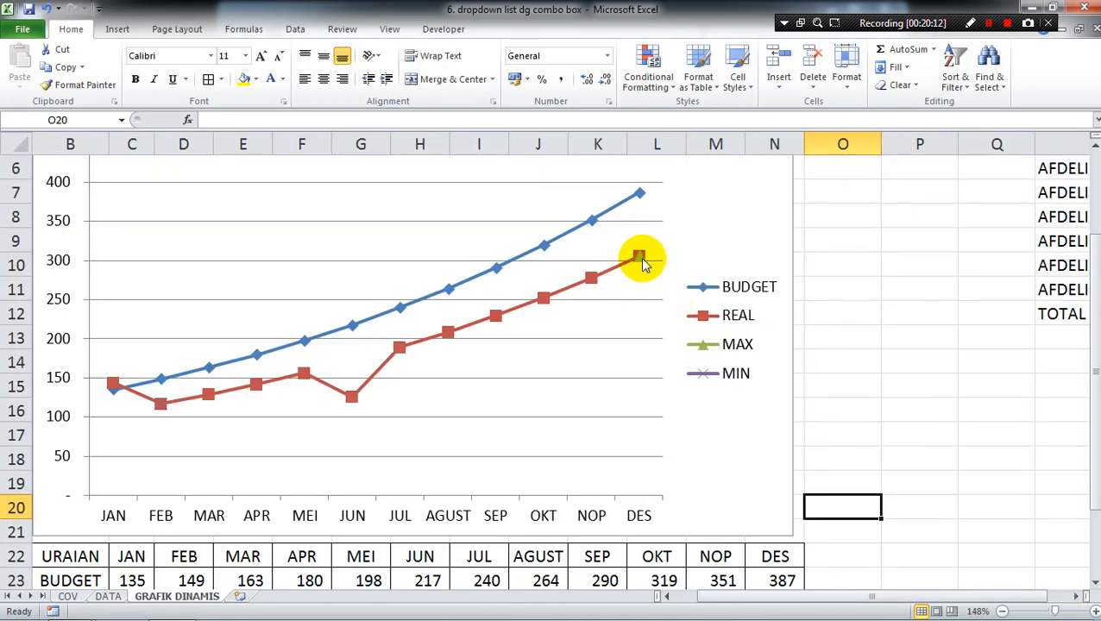
{"action": "mouse_move", "coordinate": [639, 257]}
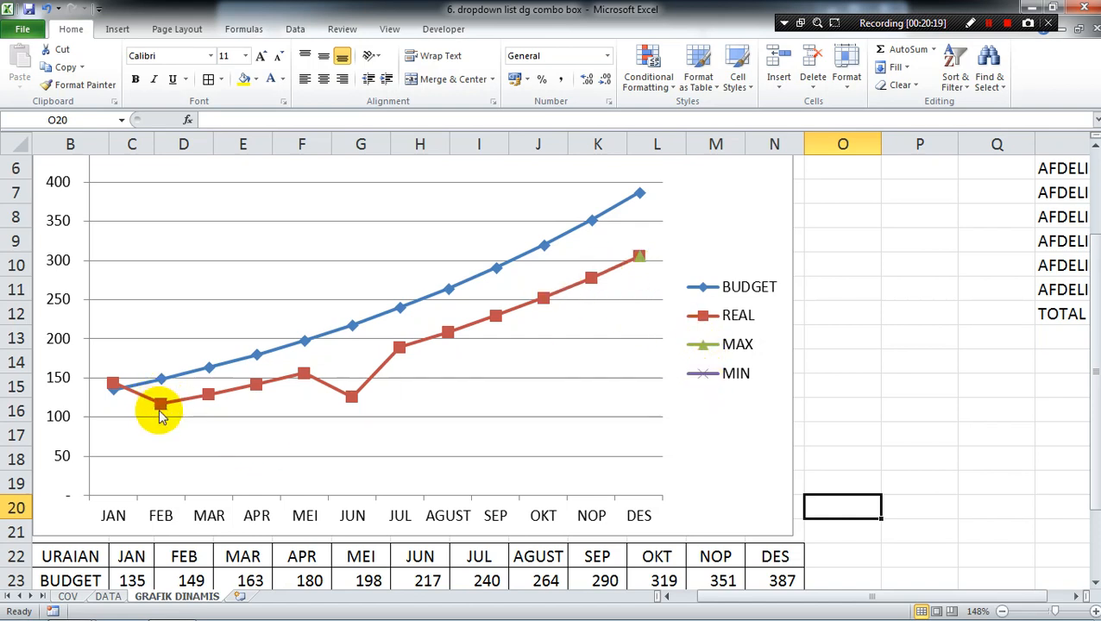
{"action": "mouse_move", "coordinate": [166, 416]}
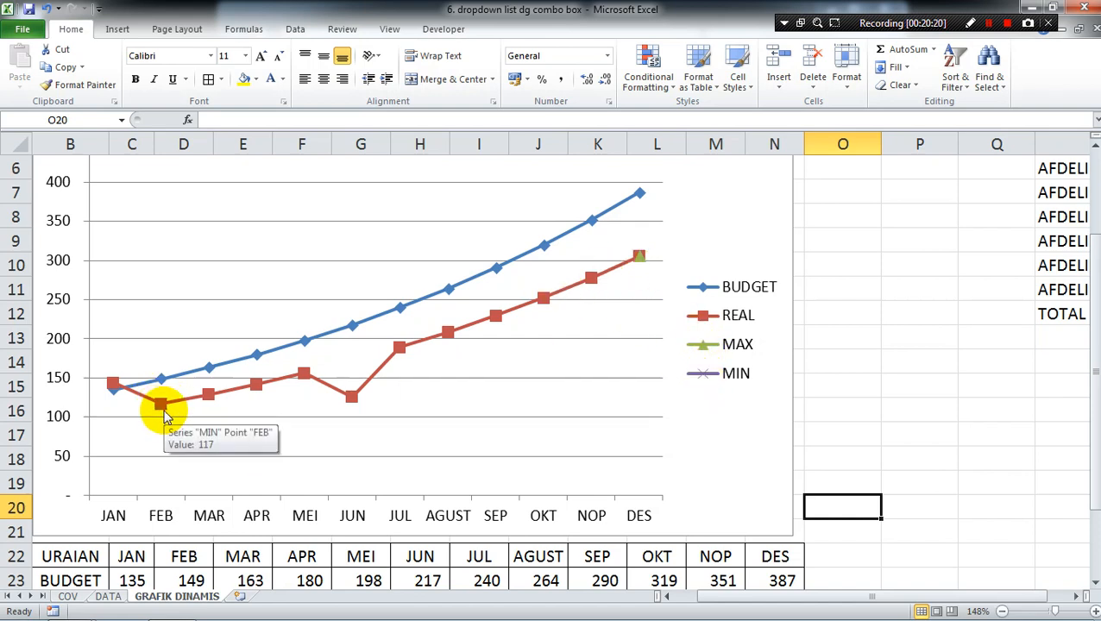
{"action": "left_click", "coordinate": [641, 264]}
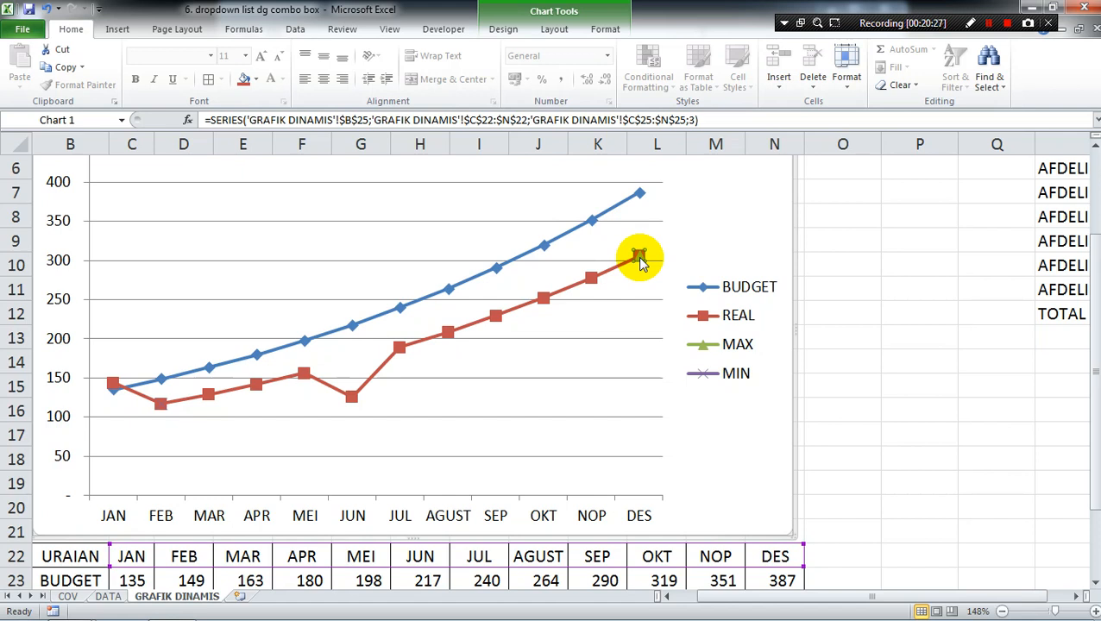
{"action": "right_click", "coordinate": [638, 259]}
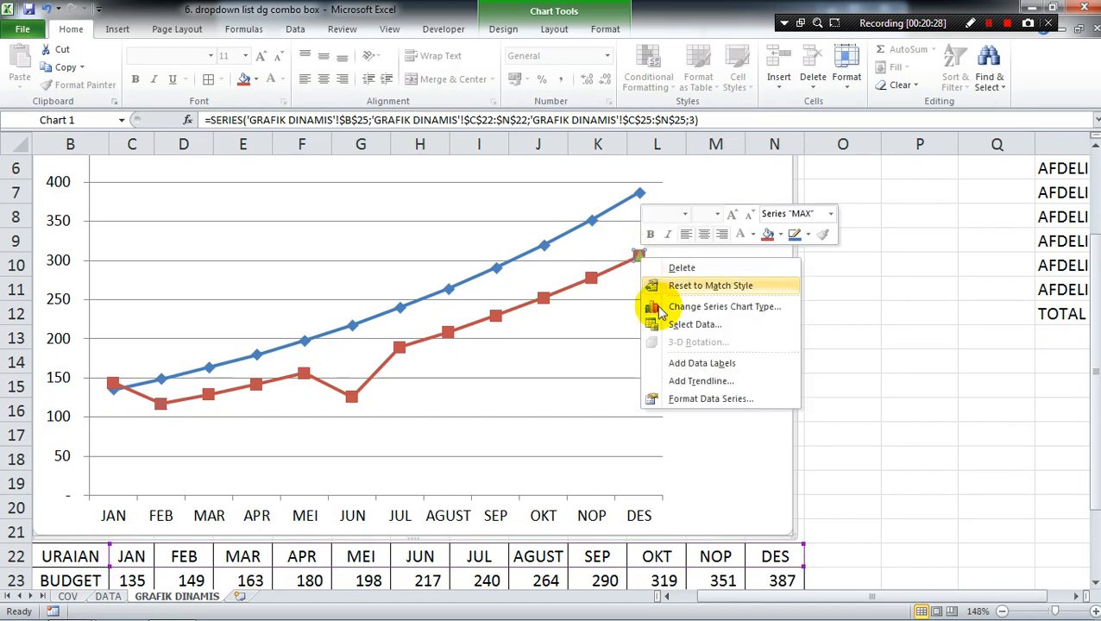
{"action": "left_click", "coordinate": [682, 400]}
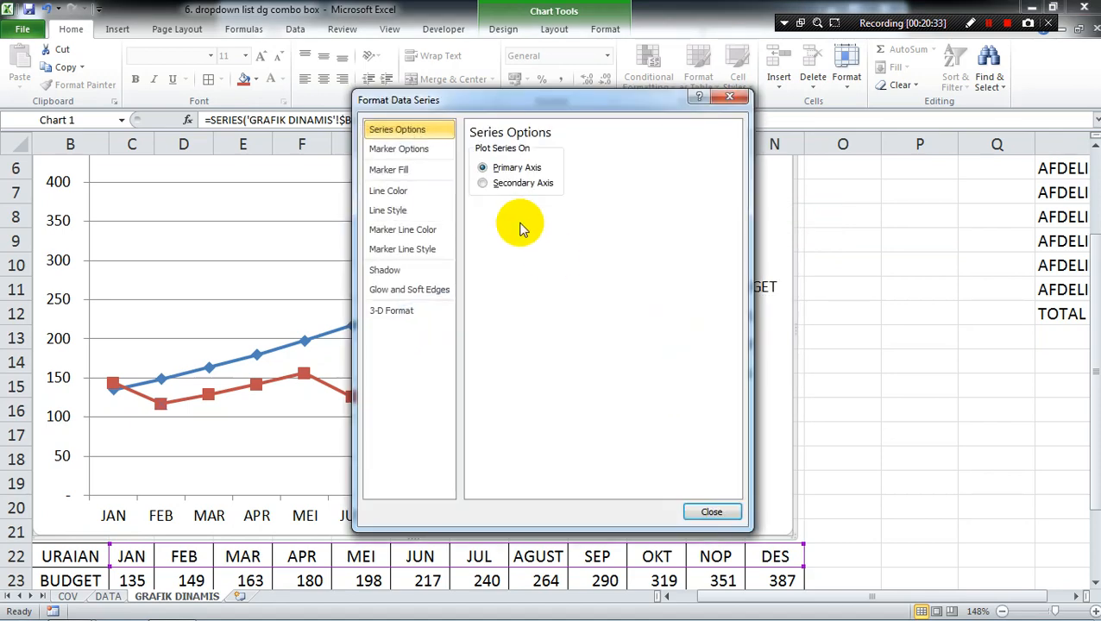
{"action": "left_click_drag", "start_coordinate": [486, 108], "coordinate": [271, 85]}
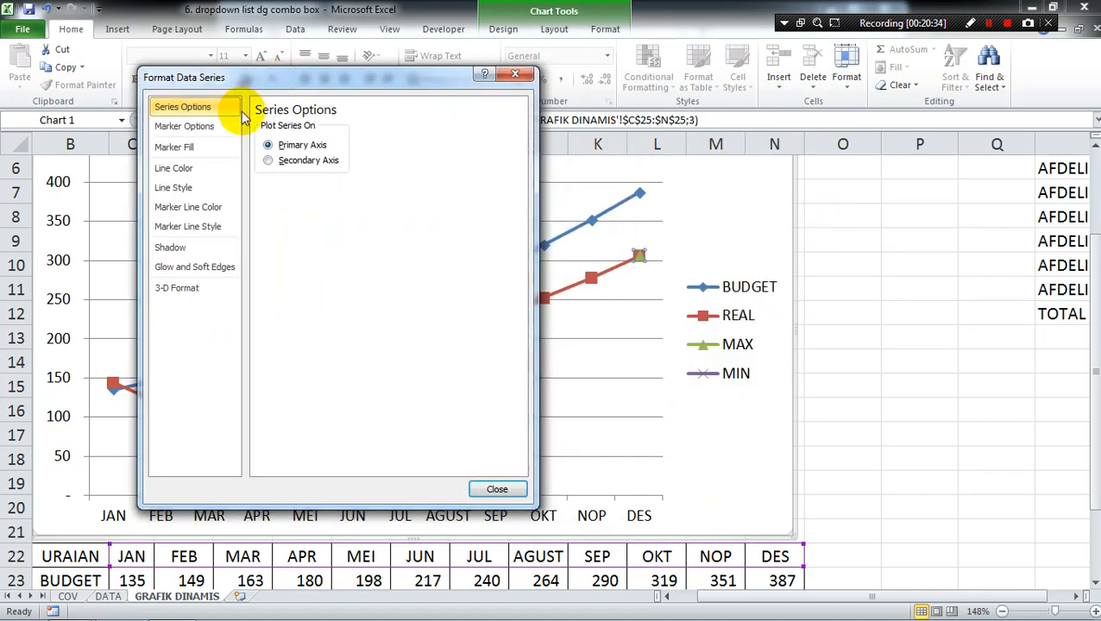
{"action": "left_click", "coordinate": [222, 129]}
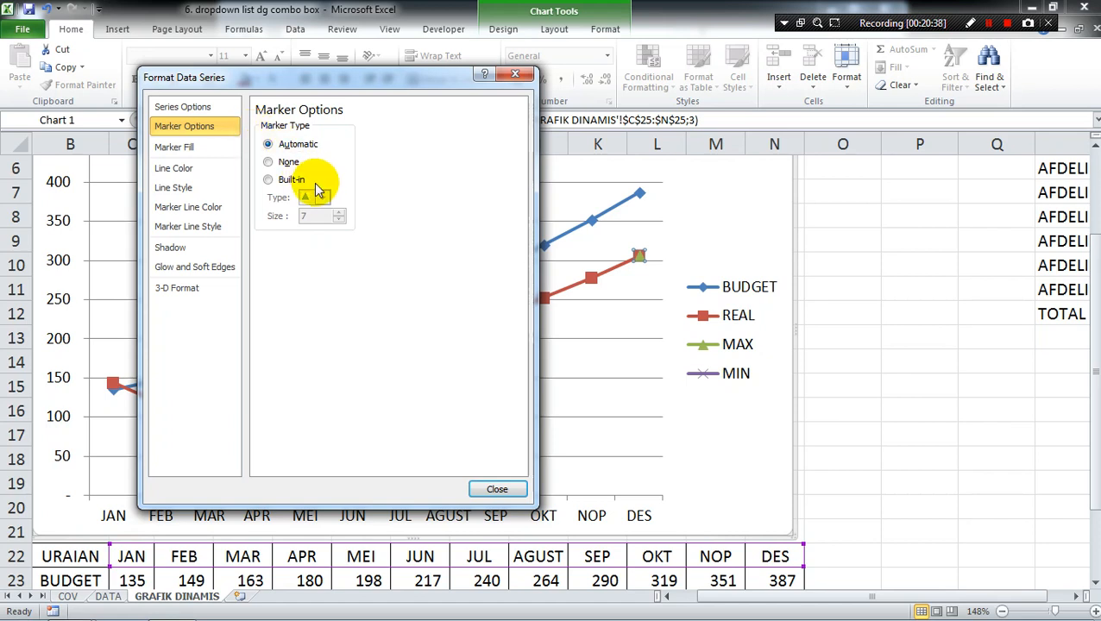
{"action": "left_click", "coordinate": [270, 181]}
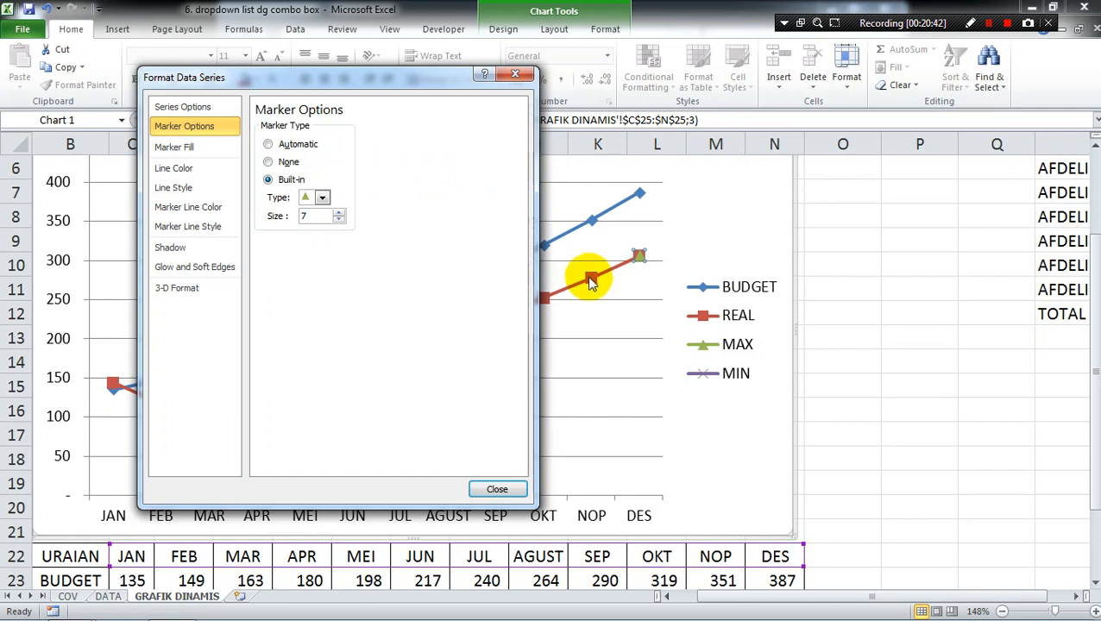
{"action": "left_click", "coordinate": [322, 198]}
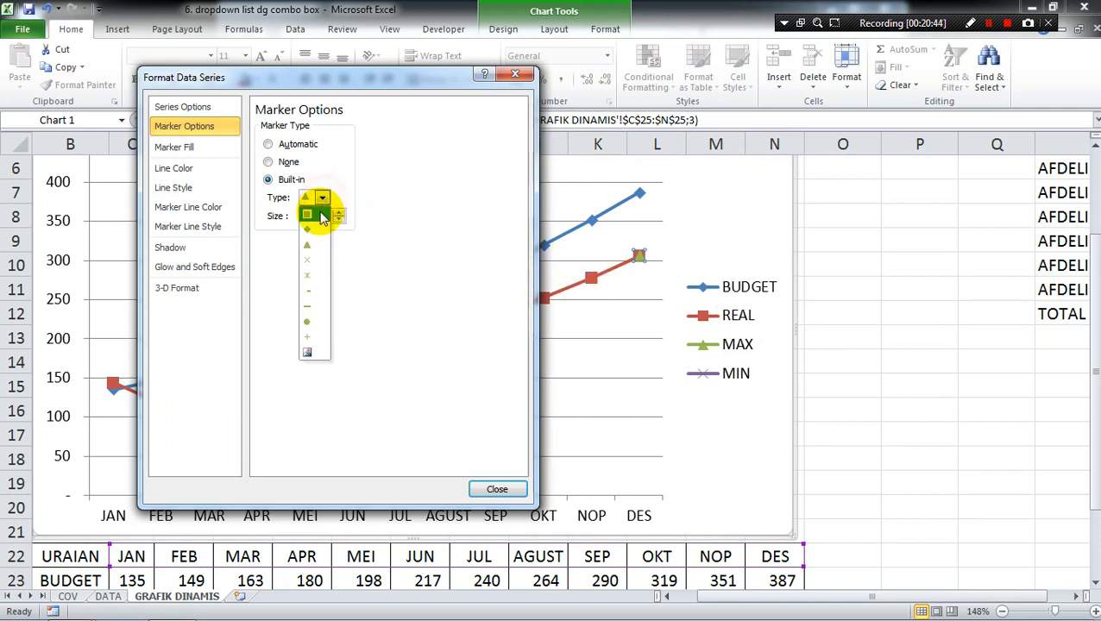
{"action": "left_click", "coordinate": [317, 216]}
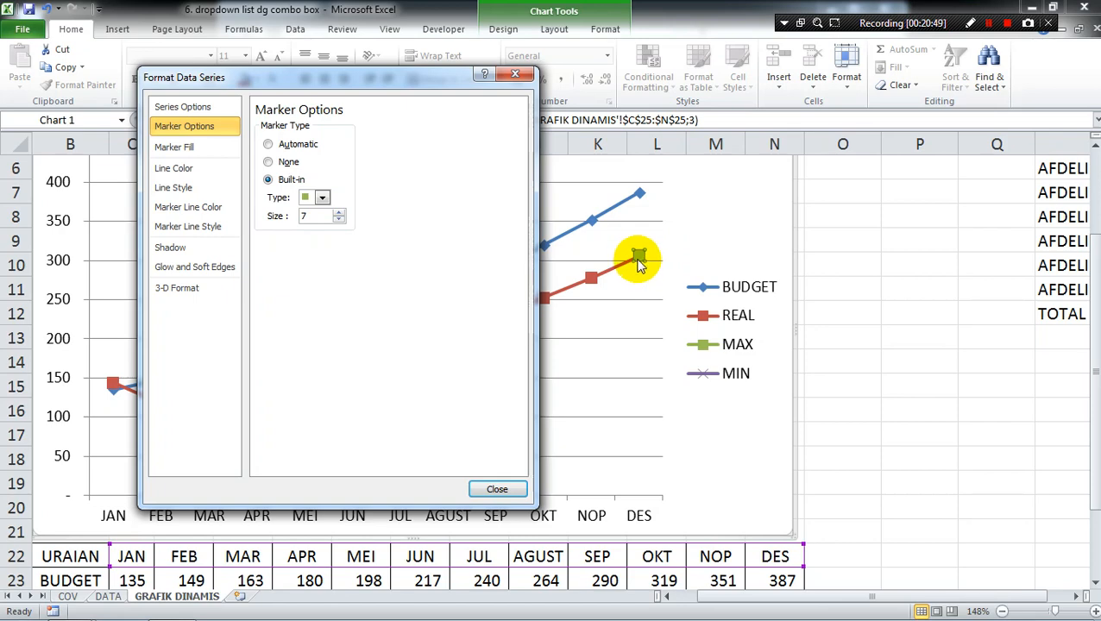
{"action": "left_click", "coordinate": [497, 490]}
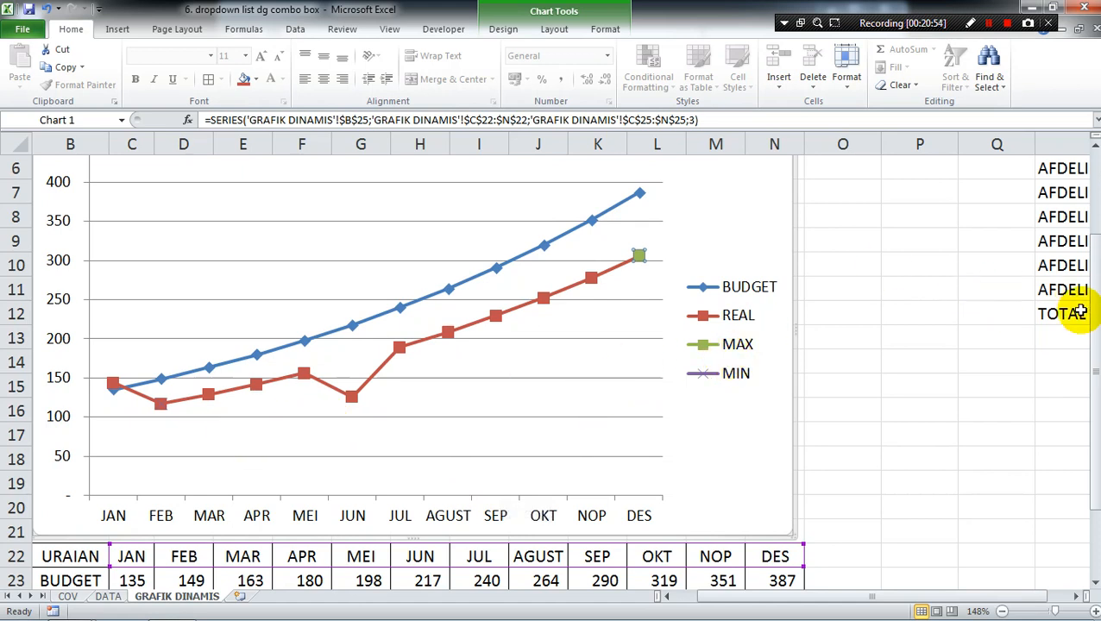
Step: Change the MIN series marker at FEB to a built-in square type in its data series formatting
{"action": "left_click_drag", "start_coordinate": [1094, 321], "coordinate": [1094, 330]}
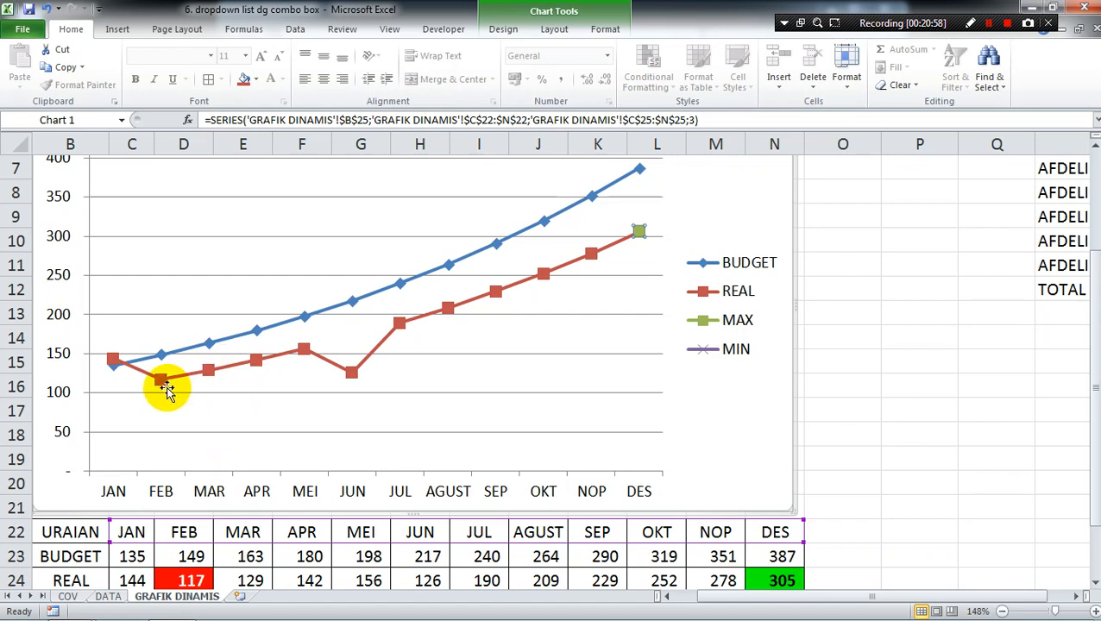
{"action": "mouse_move", "coordinate": [167, 390]}
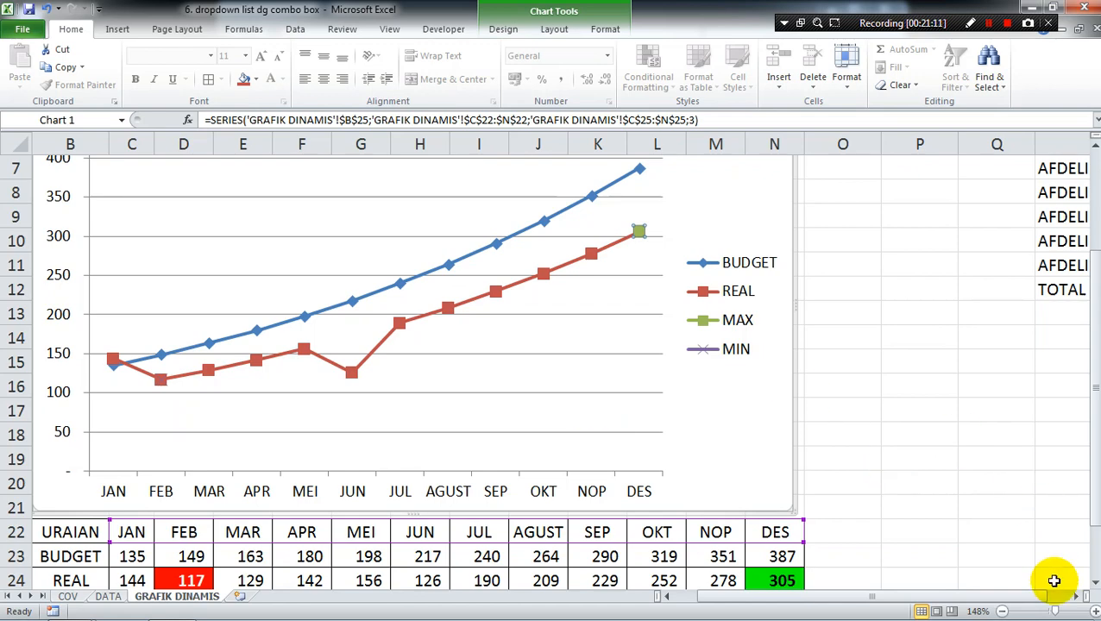
{"action": "left_click_drag", "start_coordinate": [1058, 611], "coordinate": [1065, 612]}
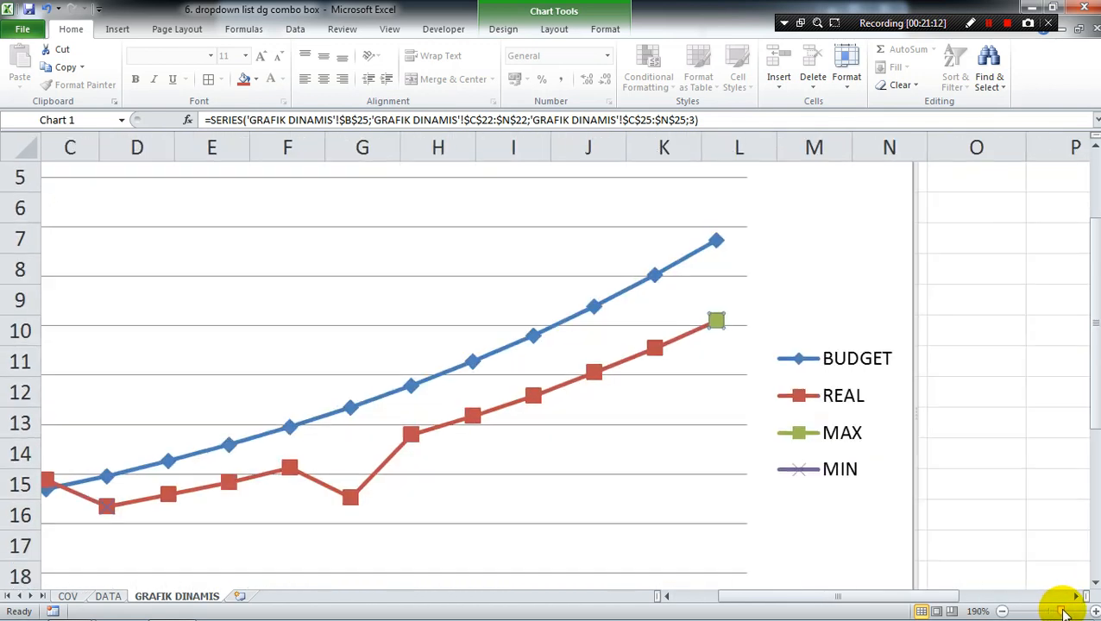
{"action": "left_click_drag", "start_coordinate": [939, 602], "coordinate": [867, 595]}
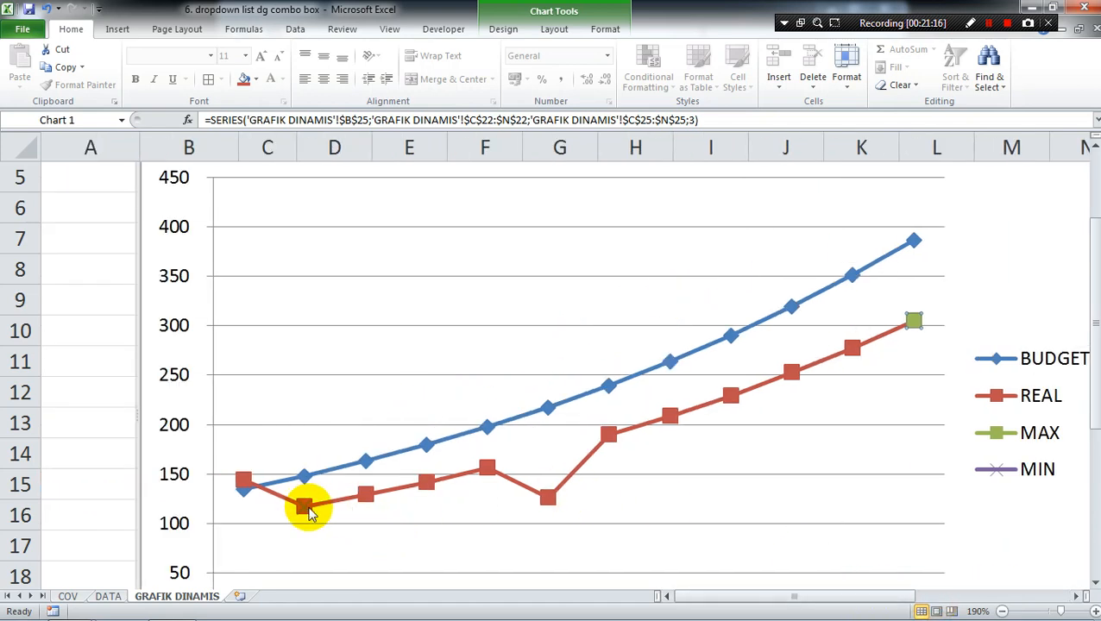
{"action": "mouse_move", "coordinate": [304, 505]}
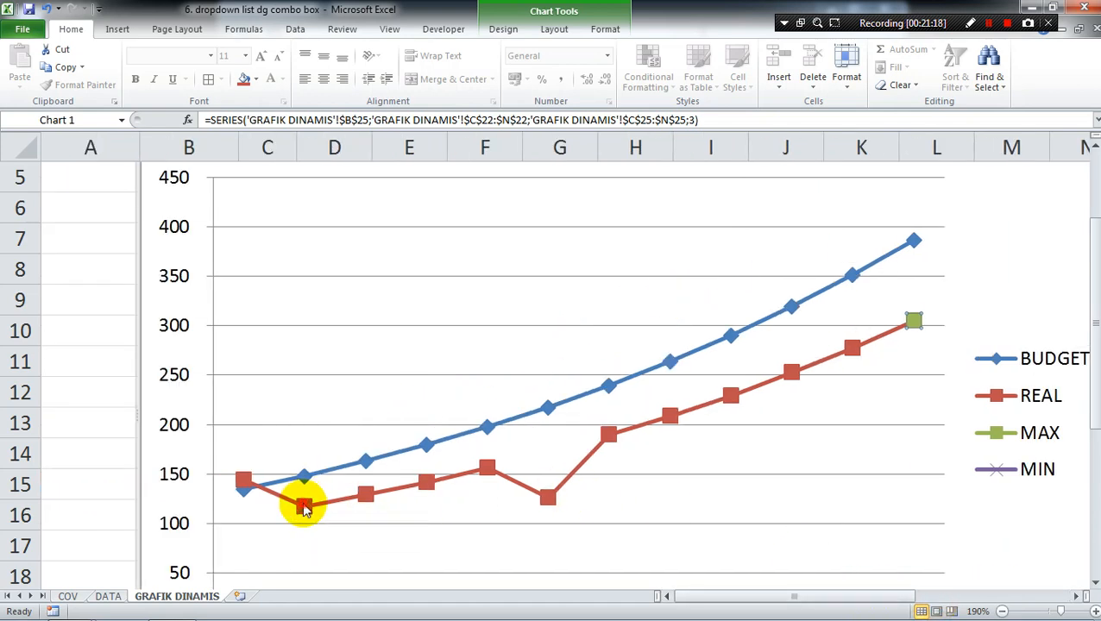
{"action": "left_click", "coordinate": [304, 508]}
{"action": "right_click", "coordinate": [304, 508]}
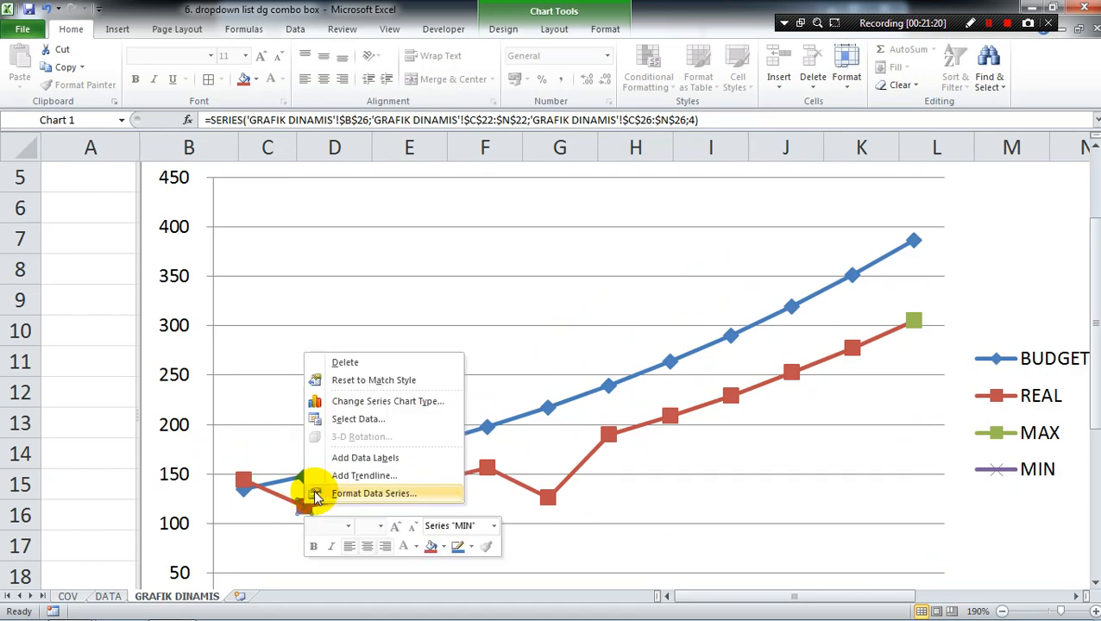
{"action": "left_click", "coordinate": [329, 491]}
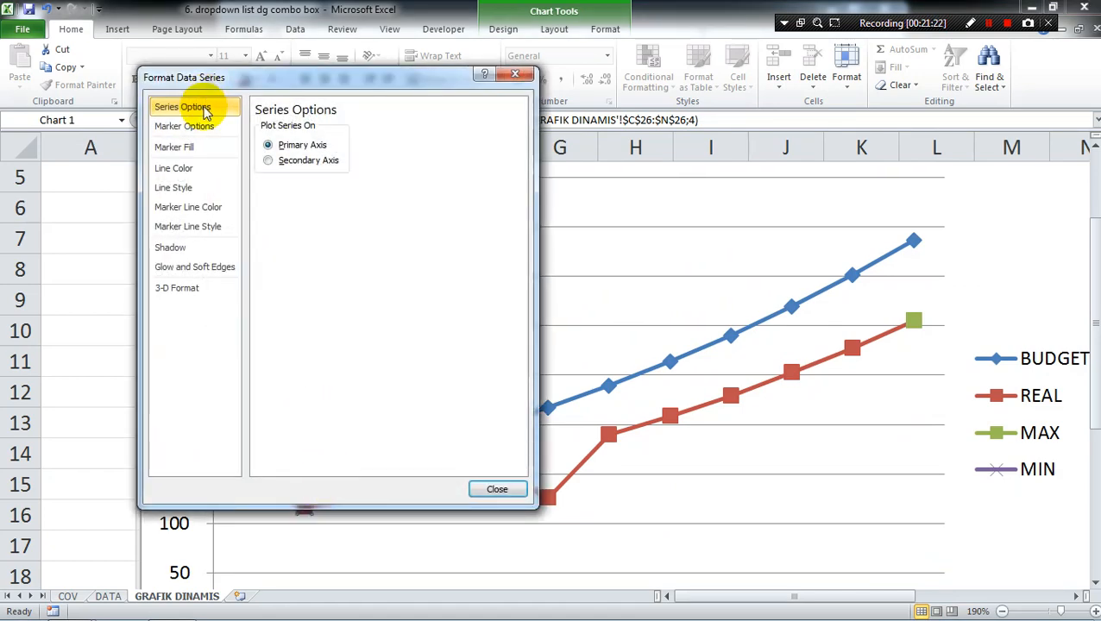
{"action": "left_click", "coordinate": [202, 129]}
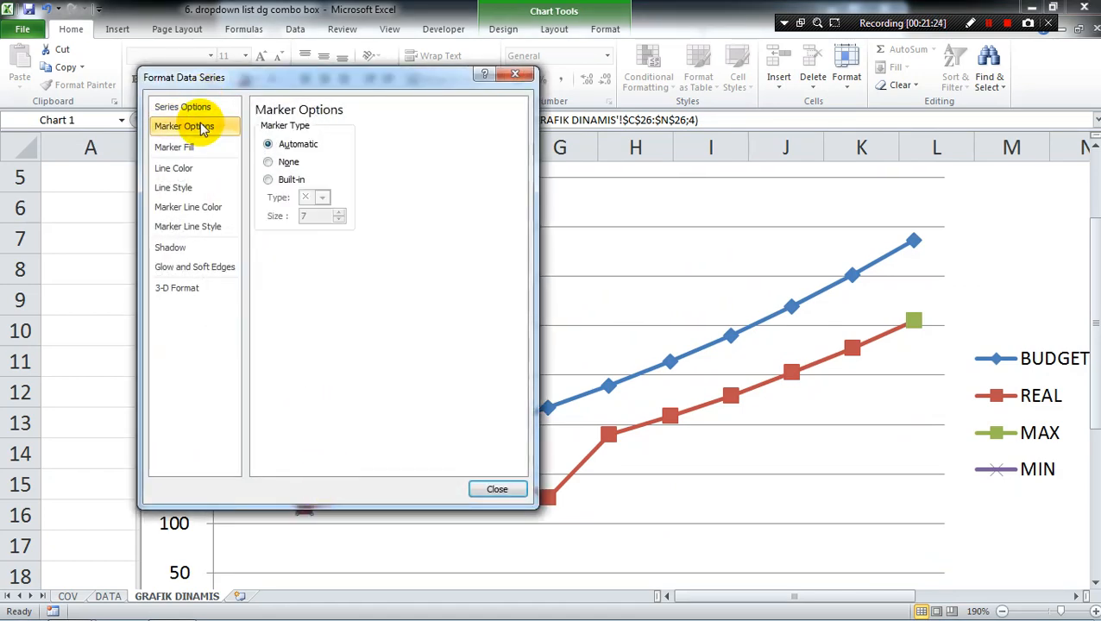
{"action": "left_click", "coordinate": [270, 180]}
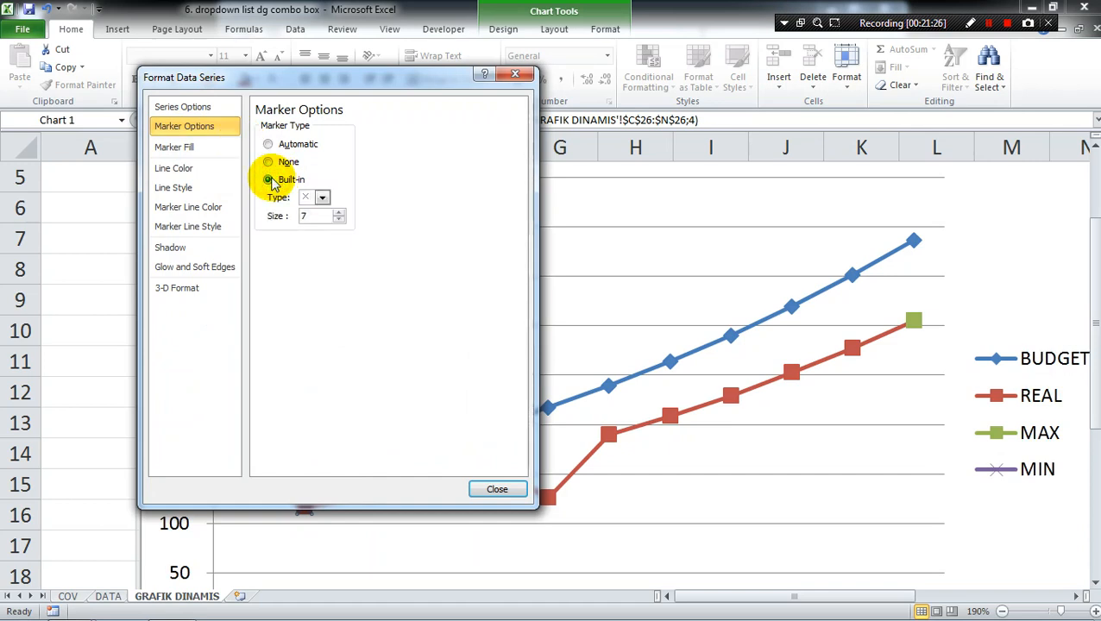
{"action": "left_click", "coordinate": [322, 198]}
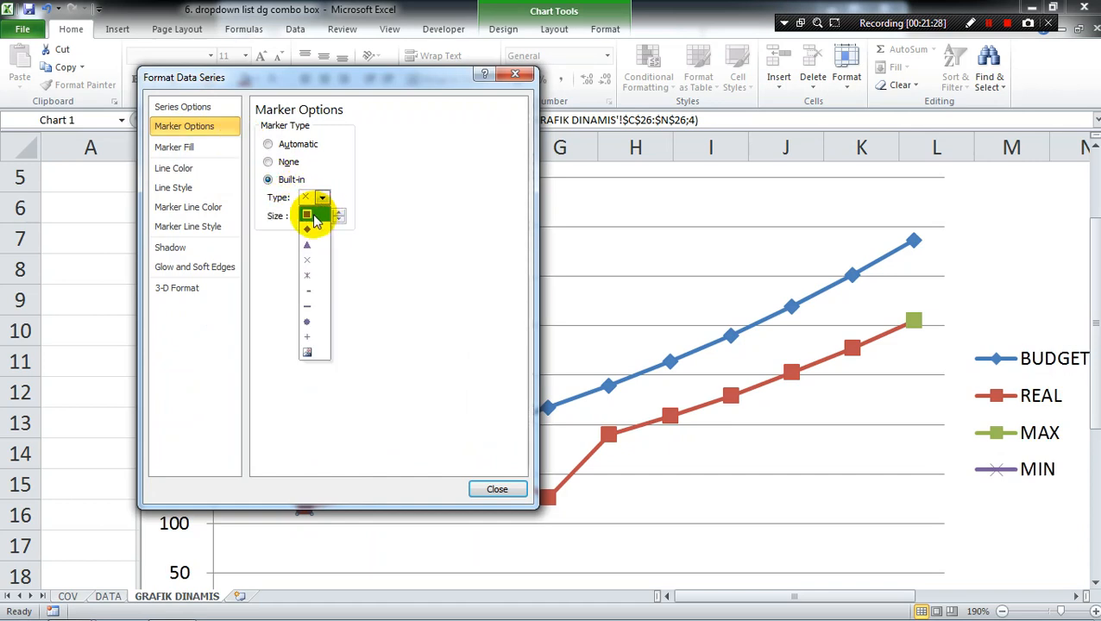
{"action": "left_click", "coordinate": [311, 215]}
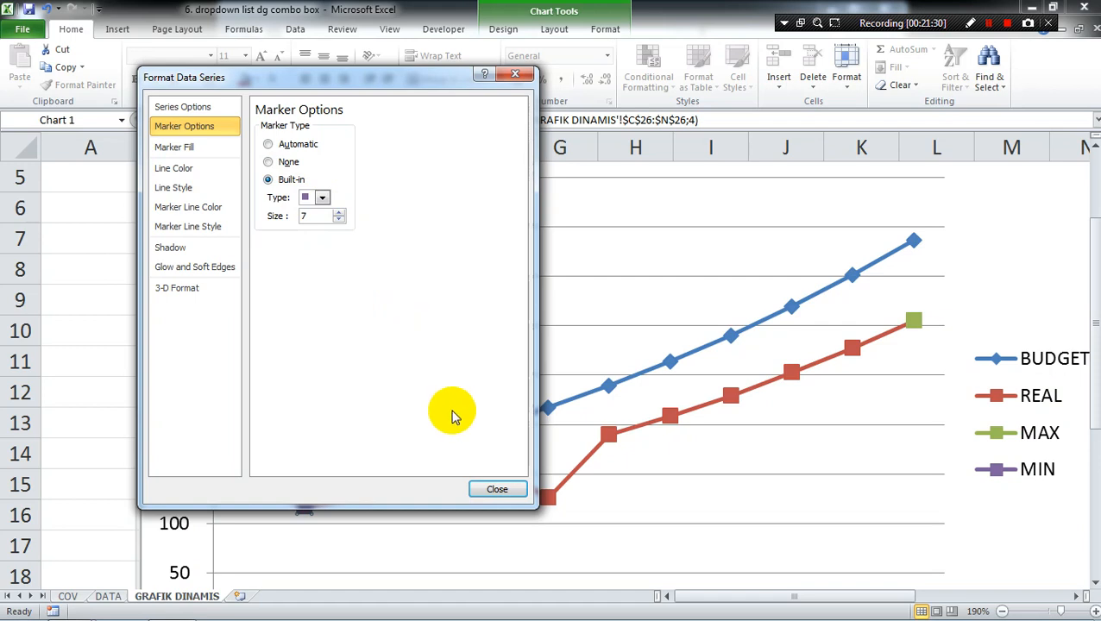
{"action": "left_click", "coordinate": [489, 490]}
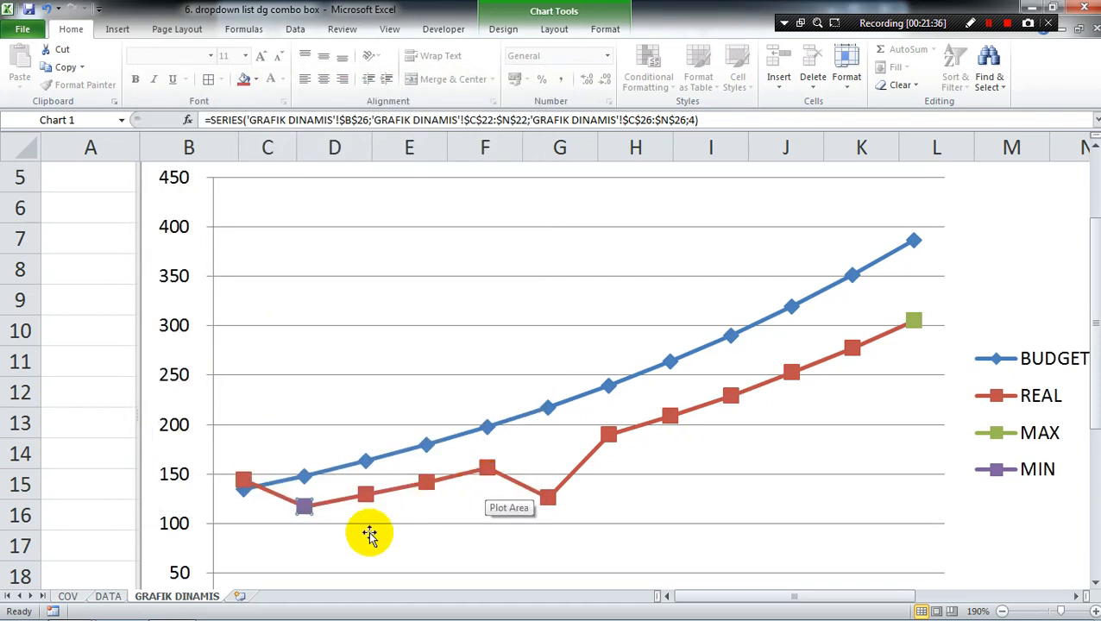
{"action": "left_click", "coordinate": [326, 532]}
{"action": "mouse_move", "coordinate": [308, 515]}
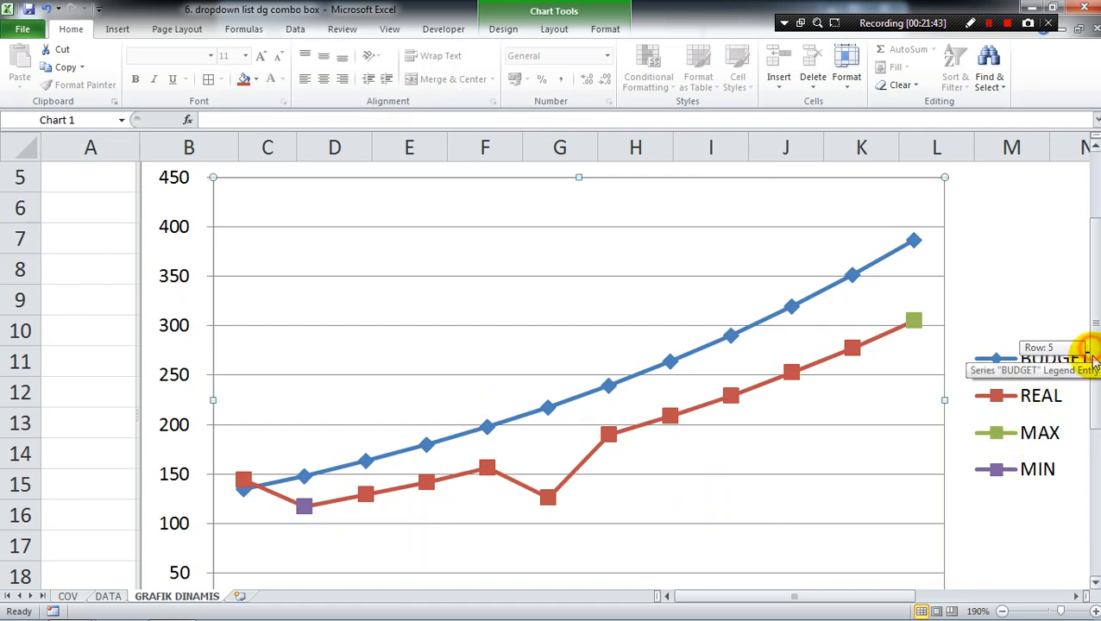
Step: Give the MAX series marker at DES a solid fill in the recently used bright green
{"action": "left_click_drag", "start_coordinate": [1063, 614], "coordinate": [1050, 611]}
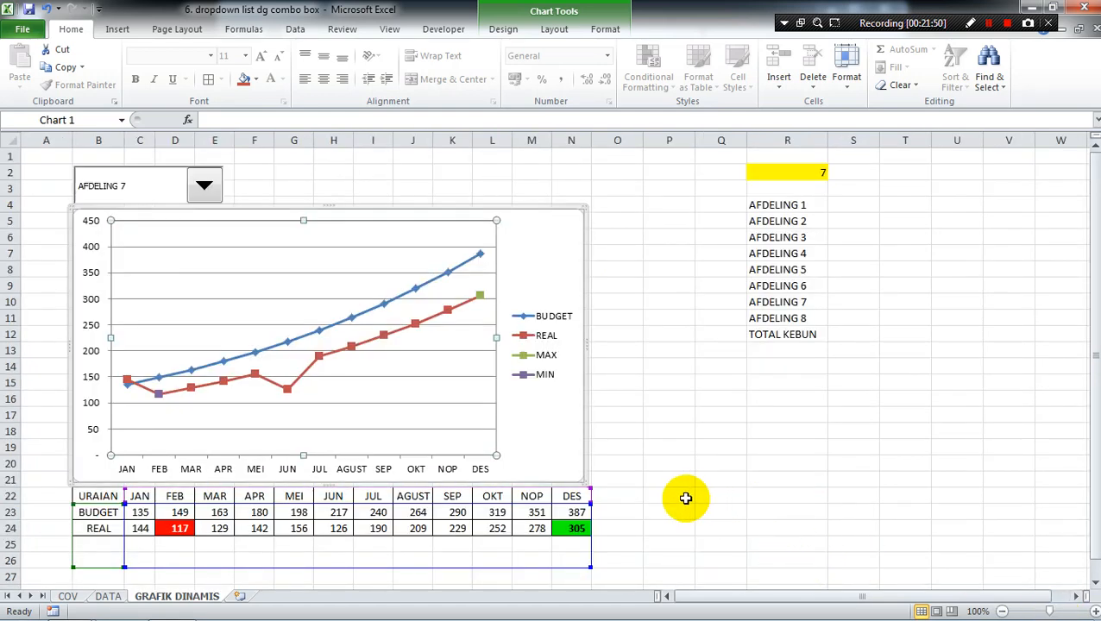
{"action": "left_click", "coordinate": [653, 511]}
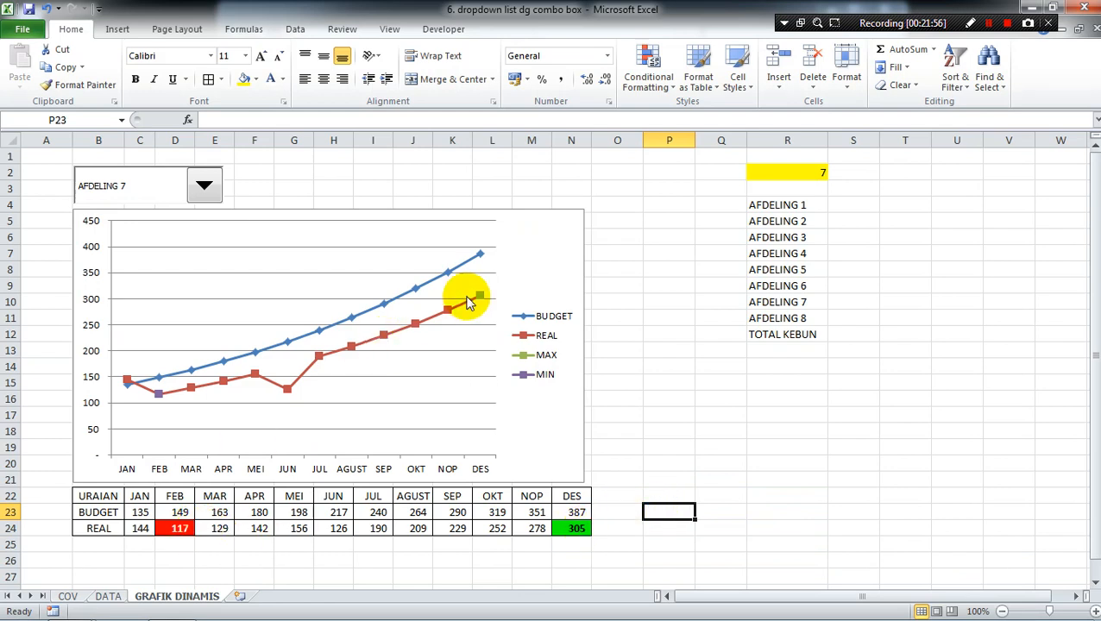
{"action": "mouse_move", "coordinate": [484, 299]}
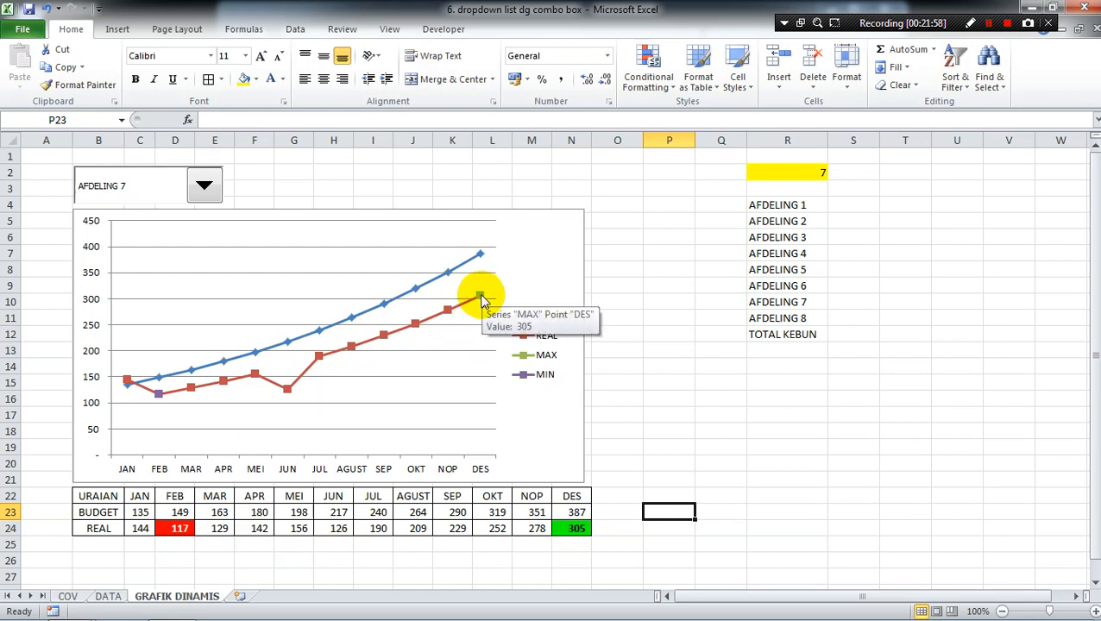
{"action": "left_click", "coordinate": [482, 298]}
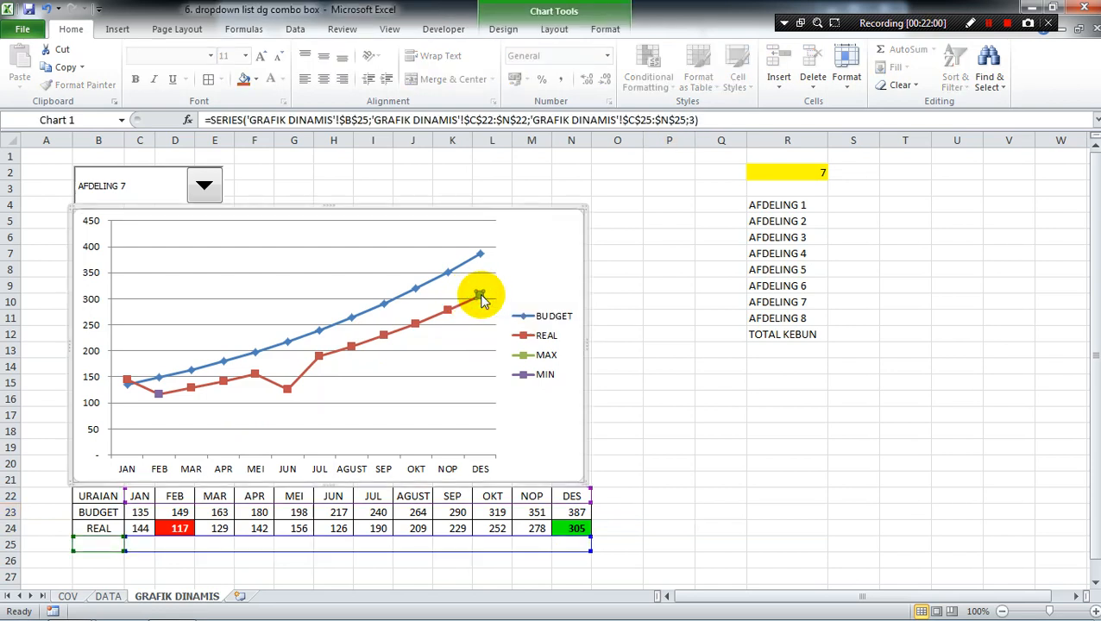
{"action": "right_click", "coordinate": [481, 298]}
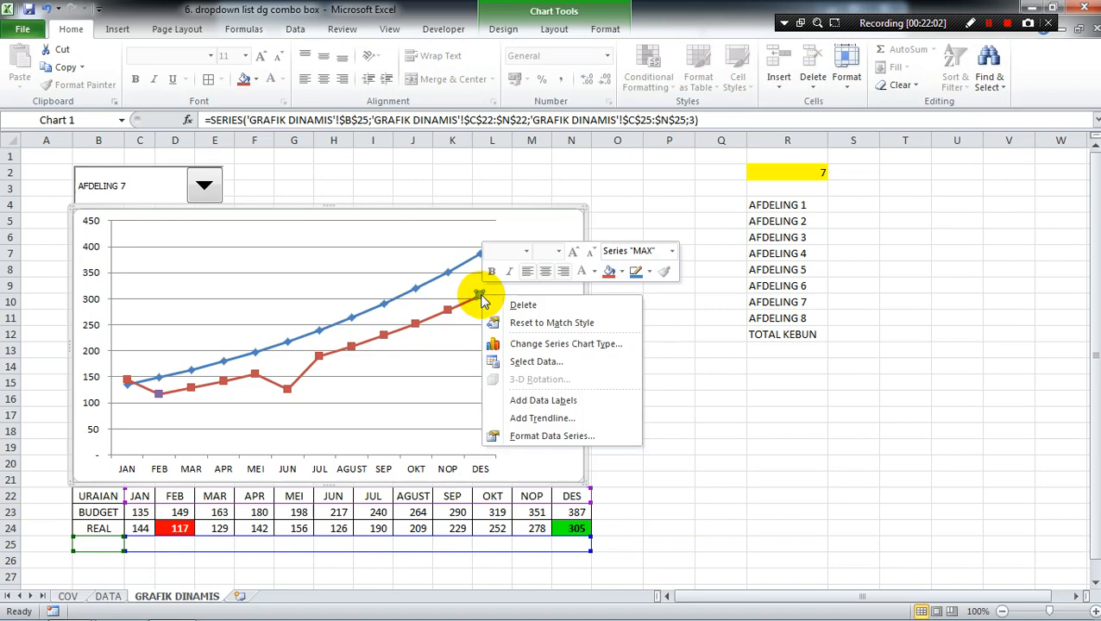
{"action": "left_click", "coordinate": [543, 436]}
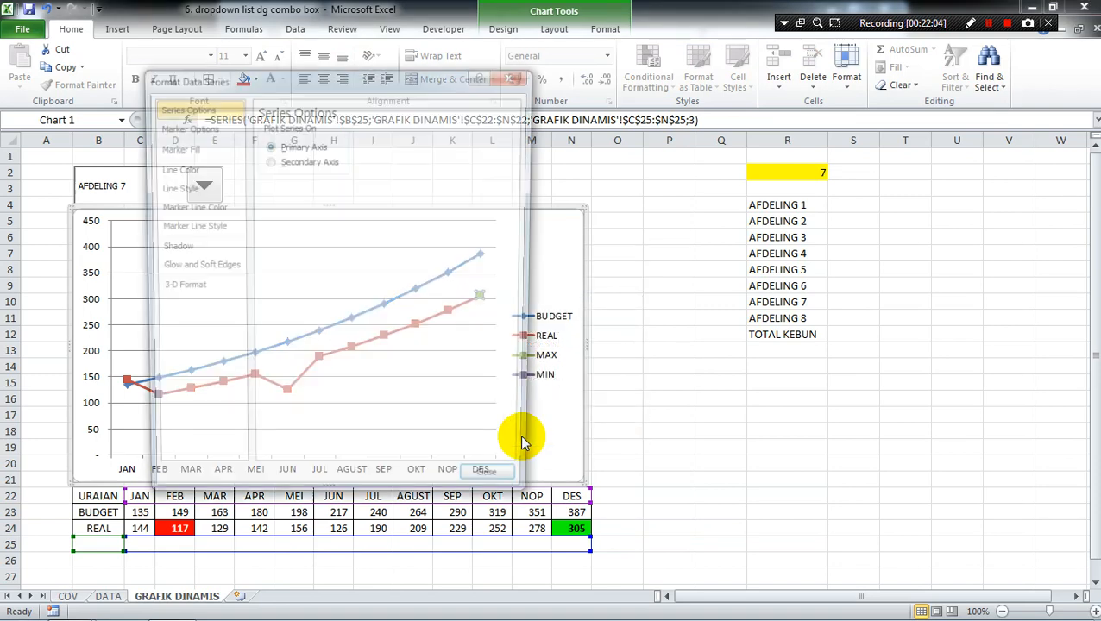
{"action": "left_click", "coordinate": [216, 157]}
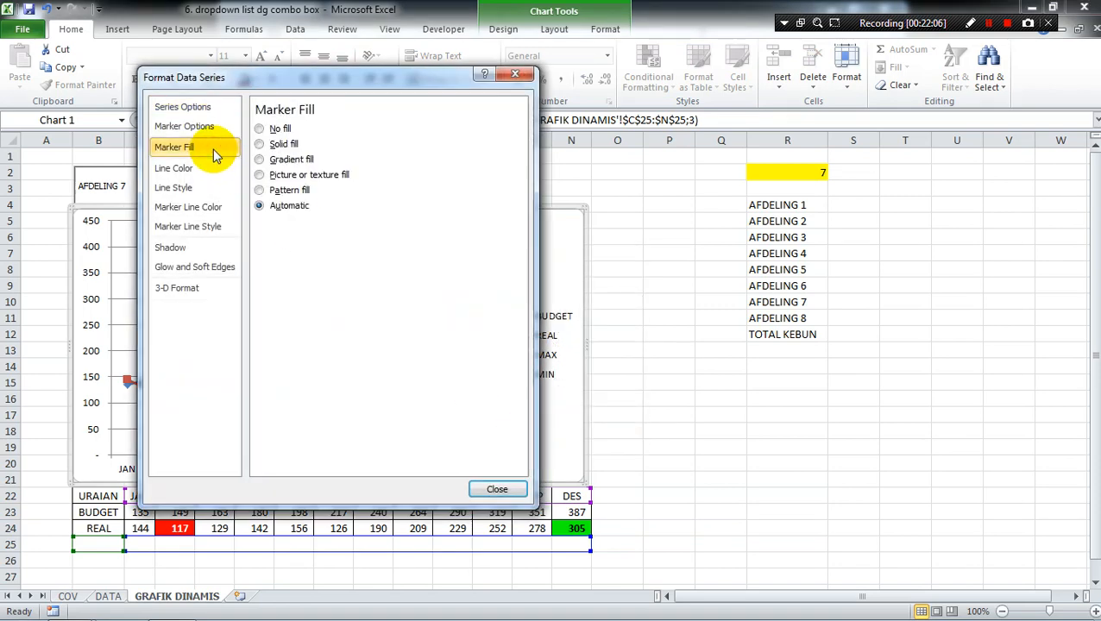
{"action": "left_click", "coordinate": [261, 145]}
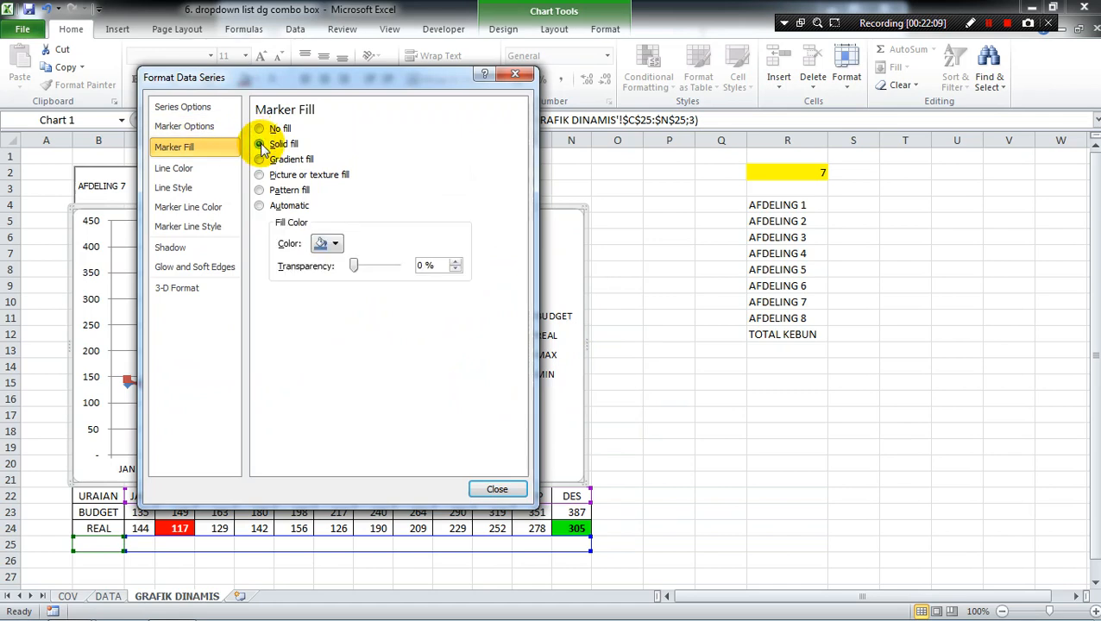
{"action": "left_click", "coordinate": [336, 244]}
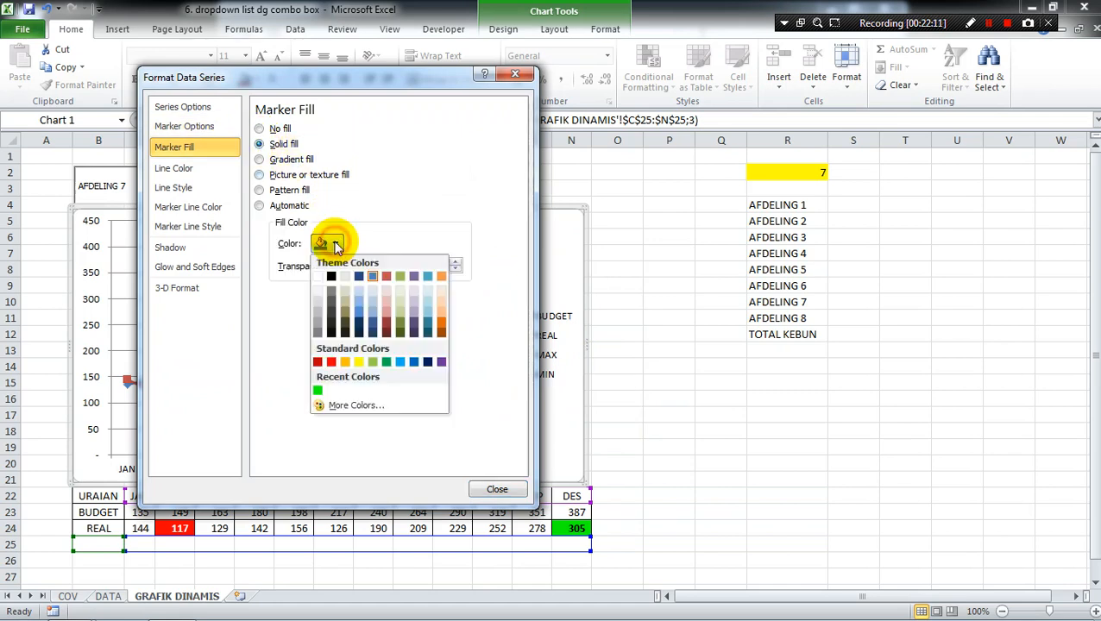
{"action": "left_click", "coordinate": [318, 390]}
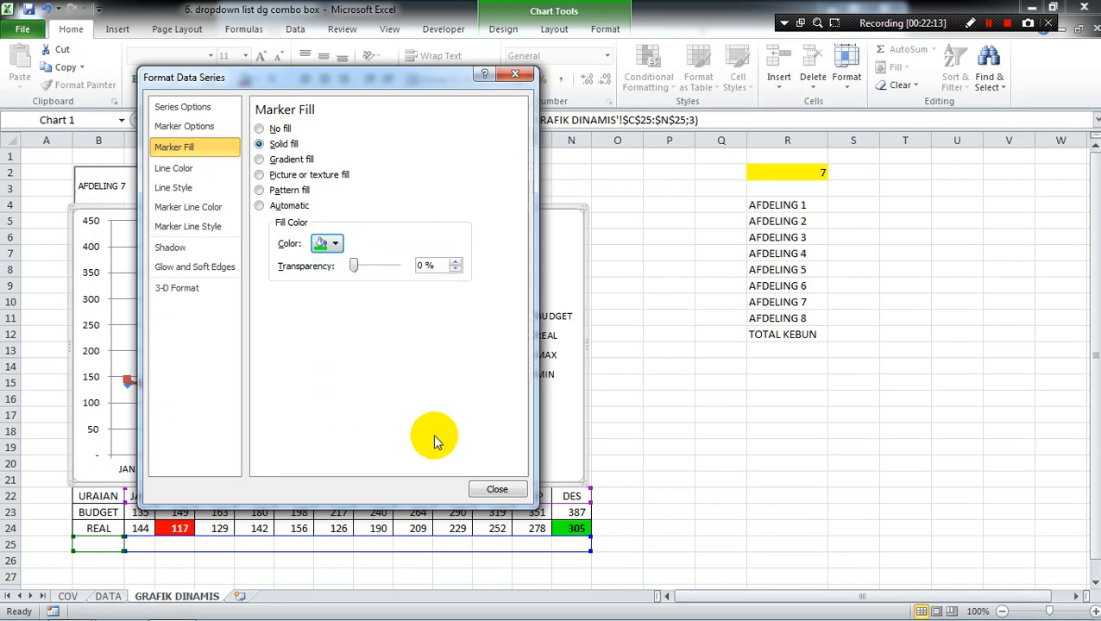
{"action": "left_click", "coordinate": [497, 490]}
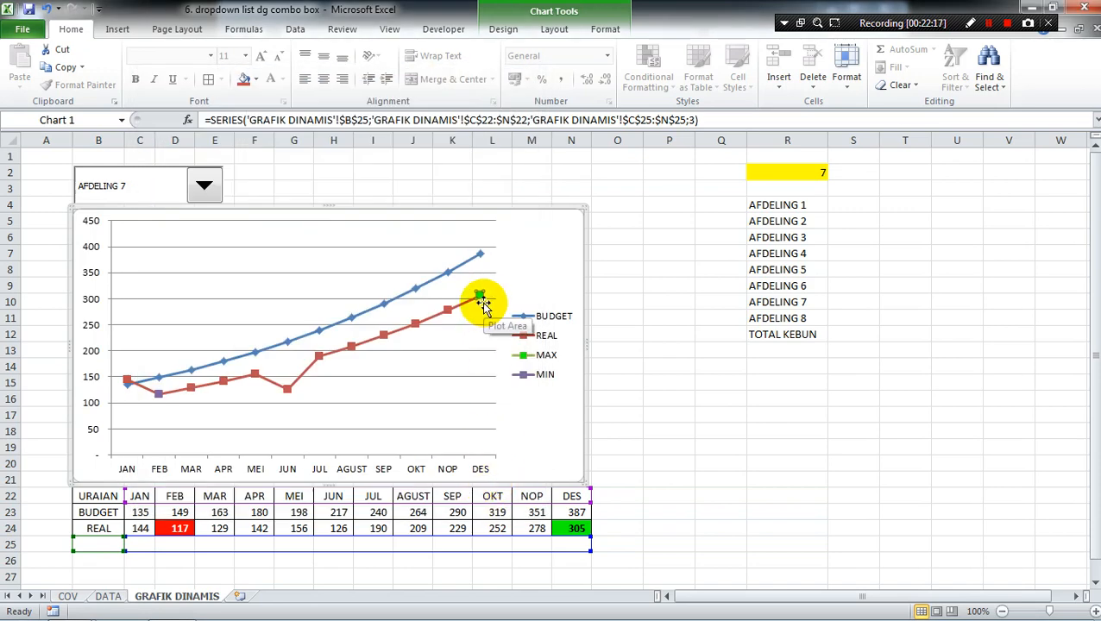
Step: Give the MIN series marker at FEB a solid fill in standard red
{"action": "left_click", "coordinate": [159, 394]}
{"action": "right_click", "coordinate": [158, 396]}
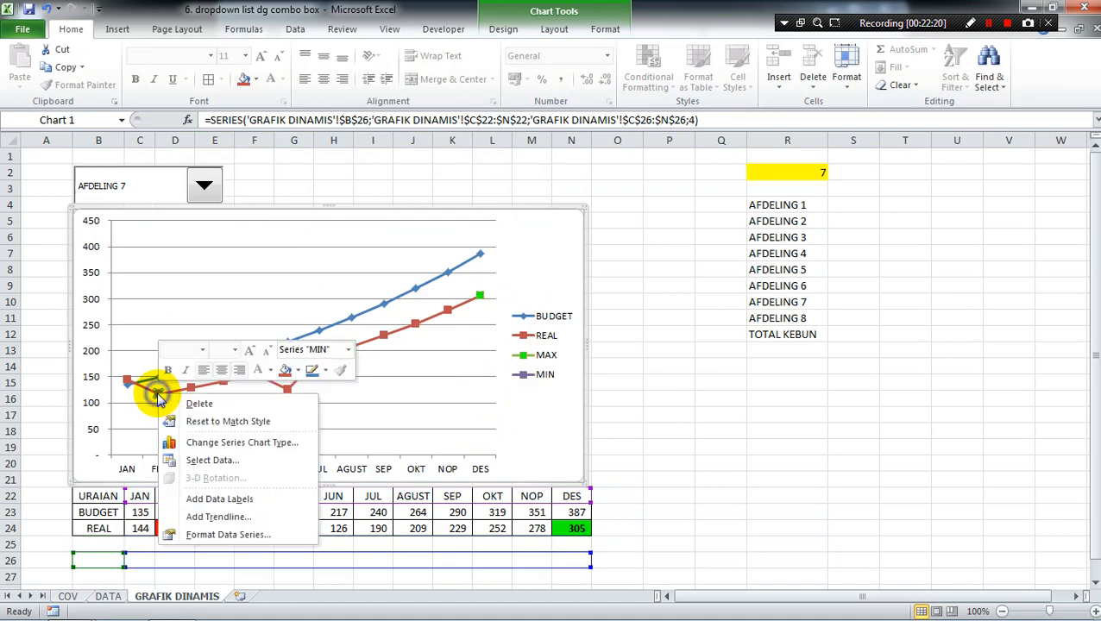
{"action": "left_click", "coordinate": [212, 535]}
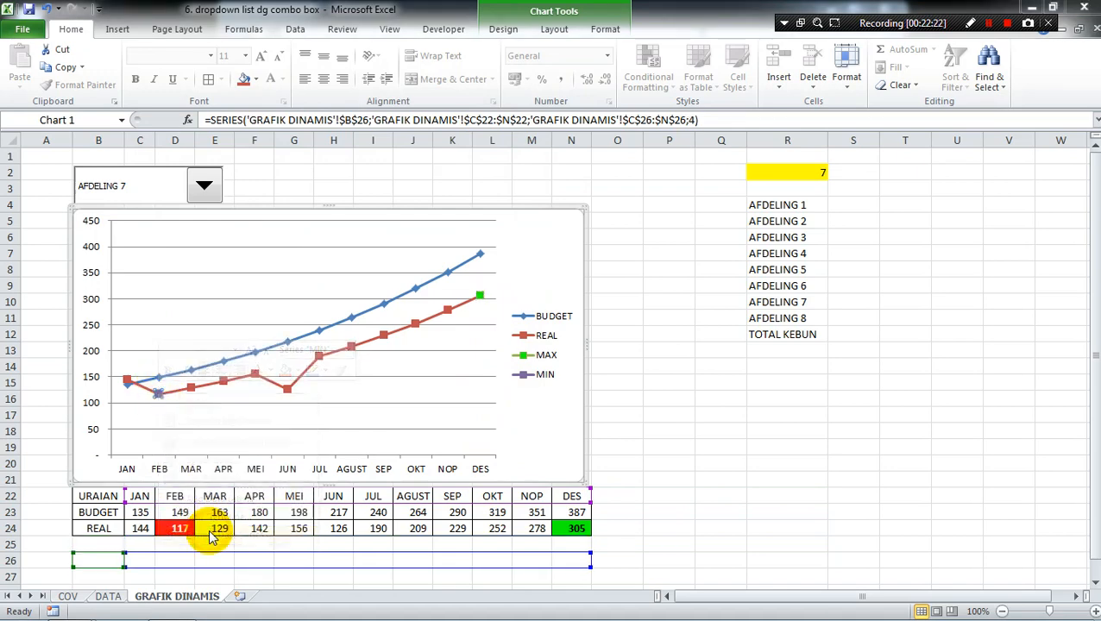
{"action": "left_click", "coordinate": [197, 148]}
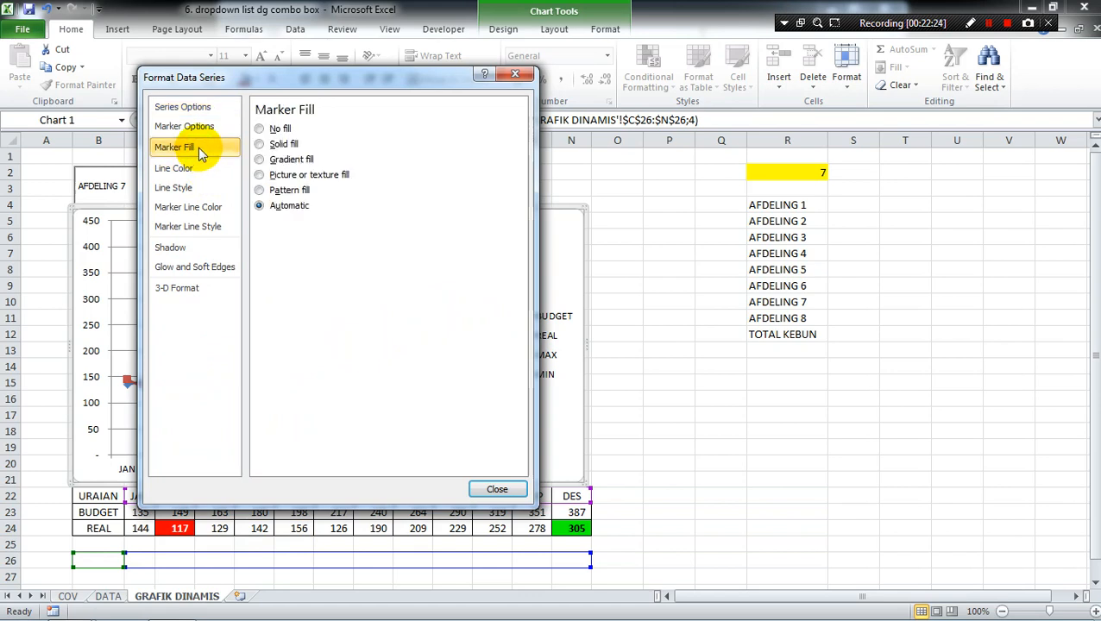
{"action": "left_click", "coordinate": [259, 145]}
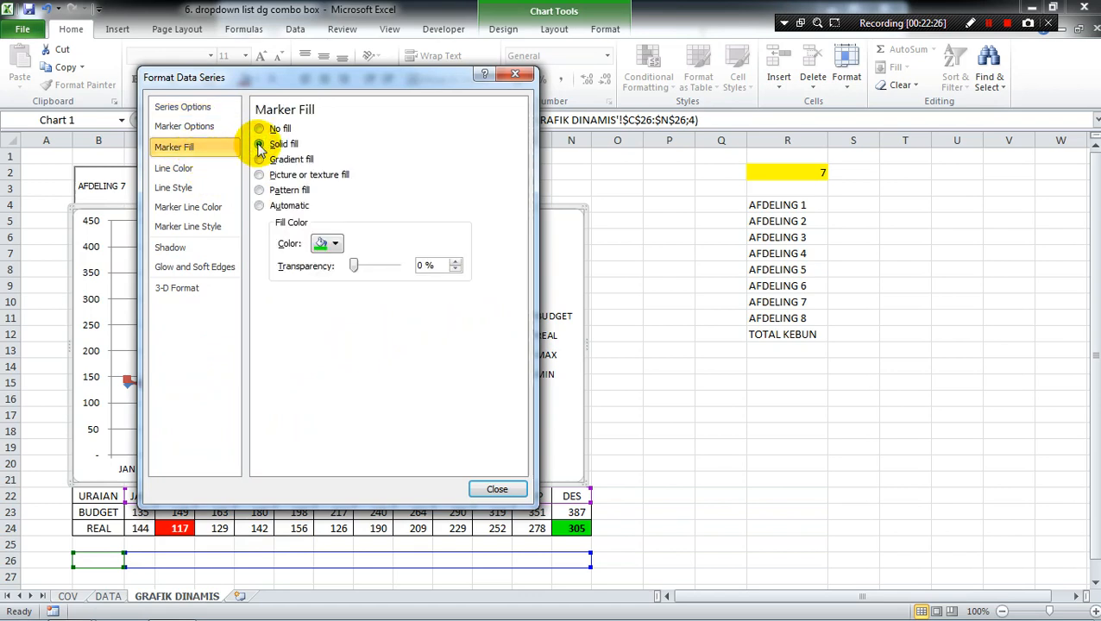
{"action": "left_click", "coordinate": [324, 245]}
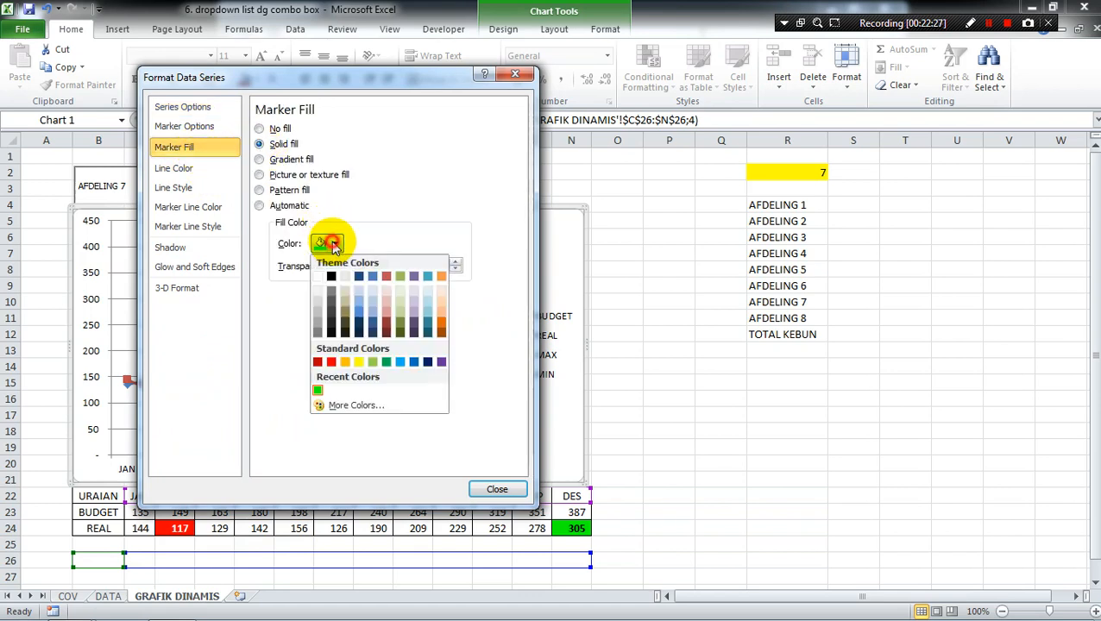
{"action": "left_click", "coordinate": [332, 362]}
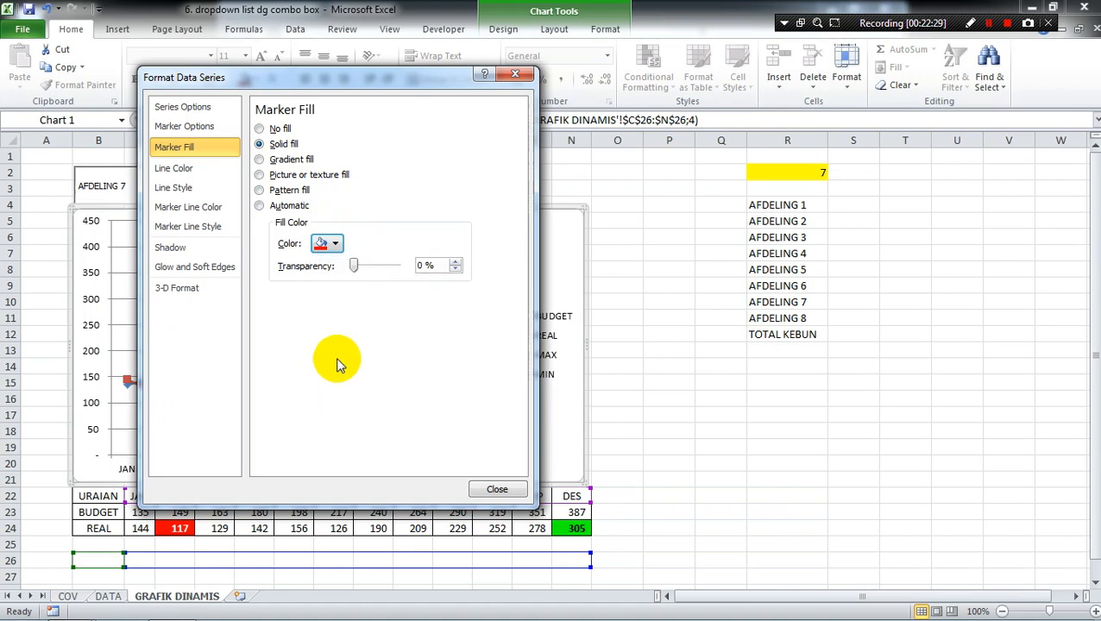
{"action": "left_click", "coordinate": [493, 488]}
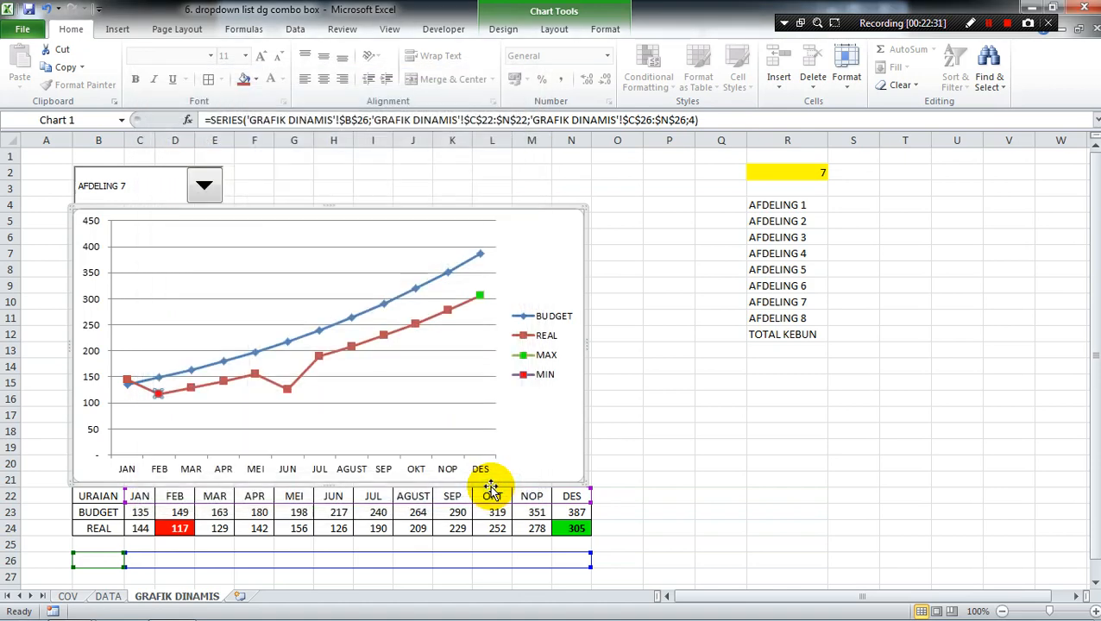
{"action": "left_click", "coordinate": [664, 378]}
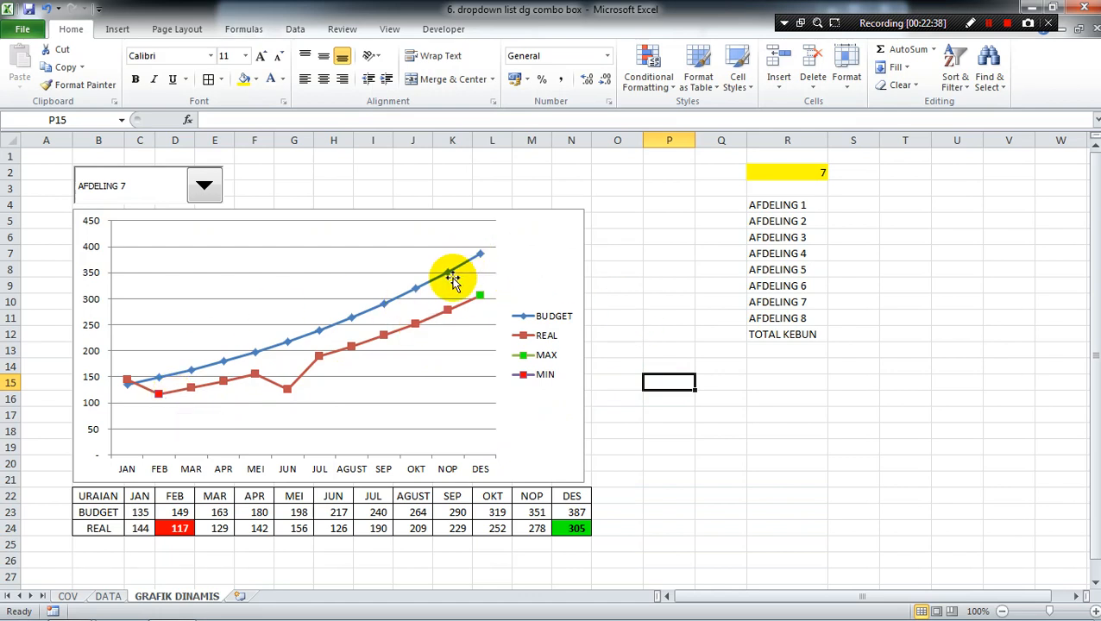
Step: Set the shape fill of the REAL series markers to standard yellow
{"action": "left_click", "coordinate": [335, 359]}
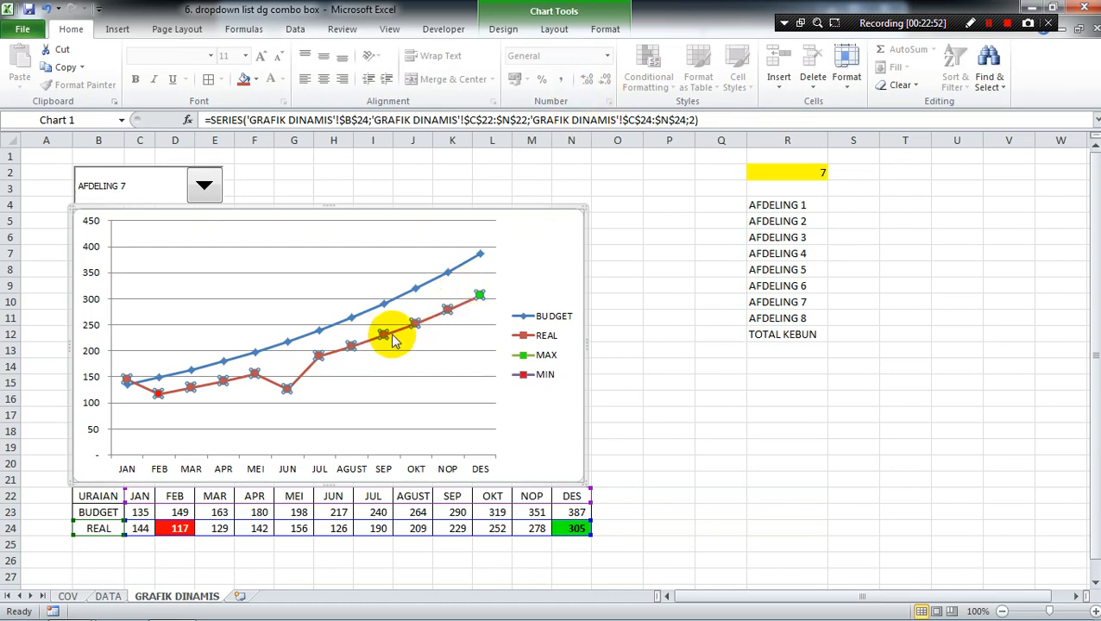
{"action": "left_click", "coordinate": [604, 29]}
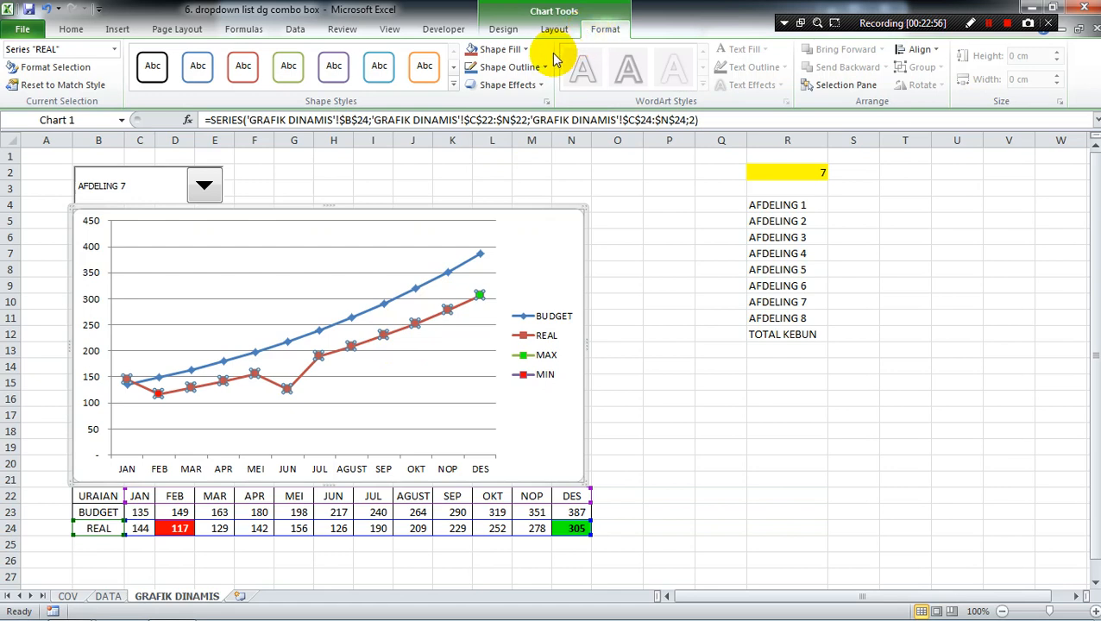
{"action": "left_click", "coordinate": [511, 50]}
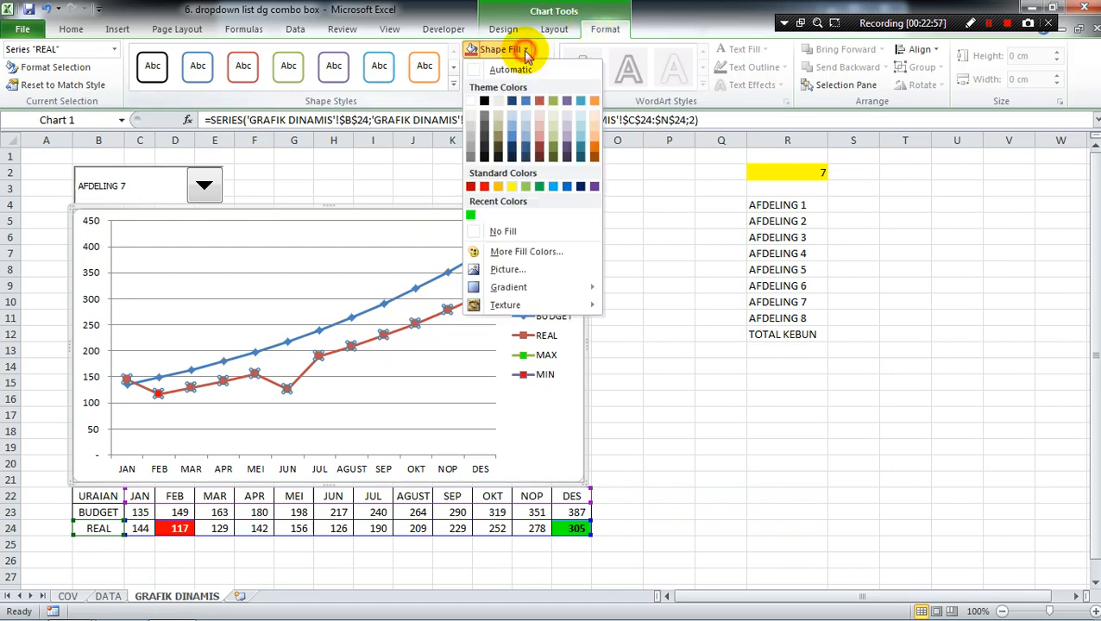
{"action": "left_click", "coordinate": [512, 187]}
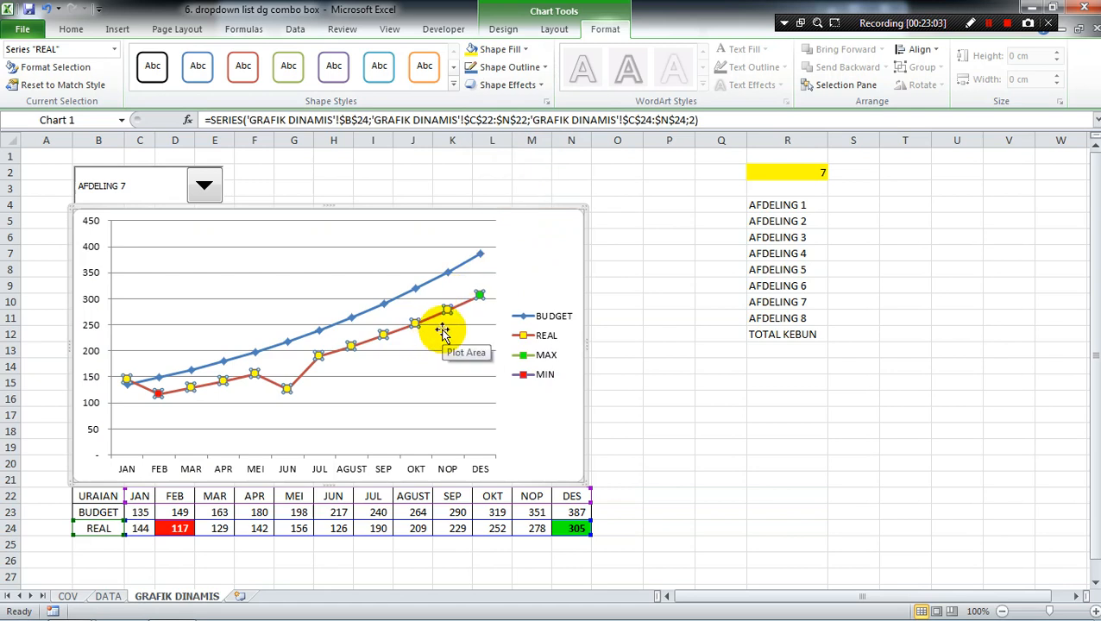
{"action": "left_click", "coordinate": [470, 309]}
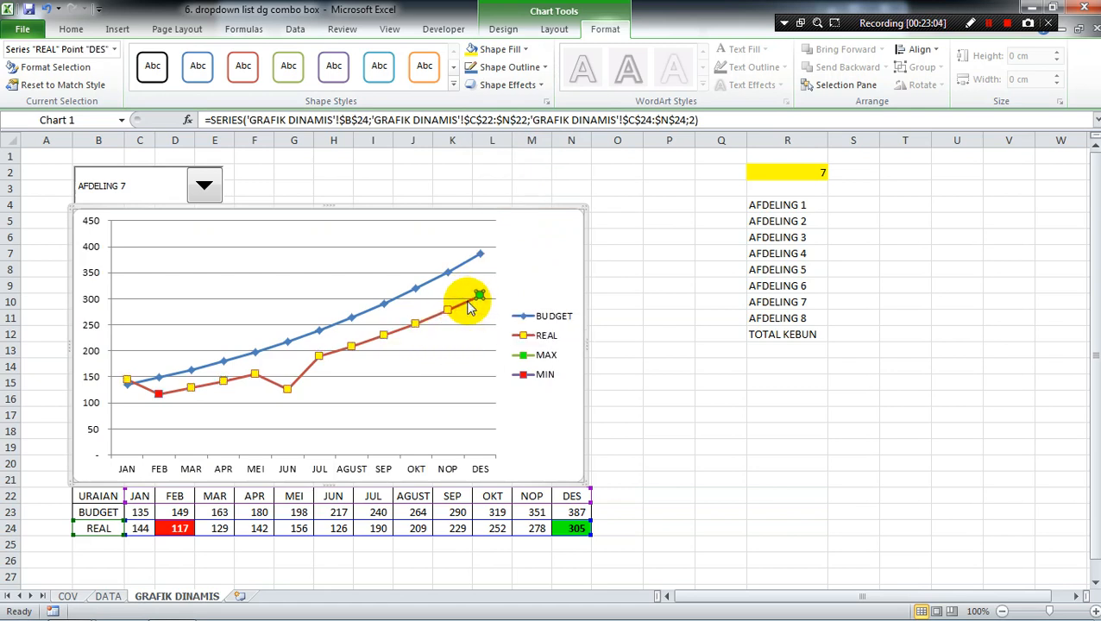
{"action": "left_click", "coordinate": [449, 314]}
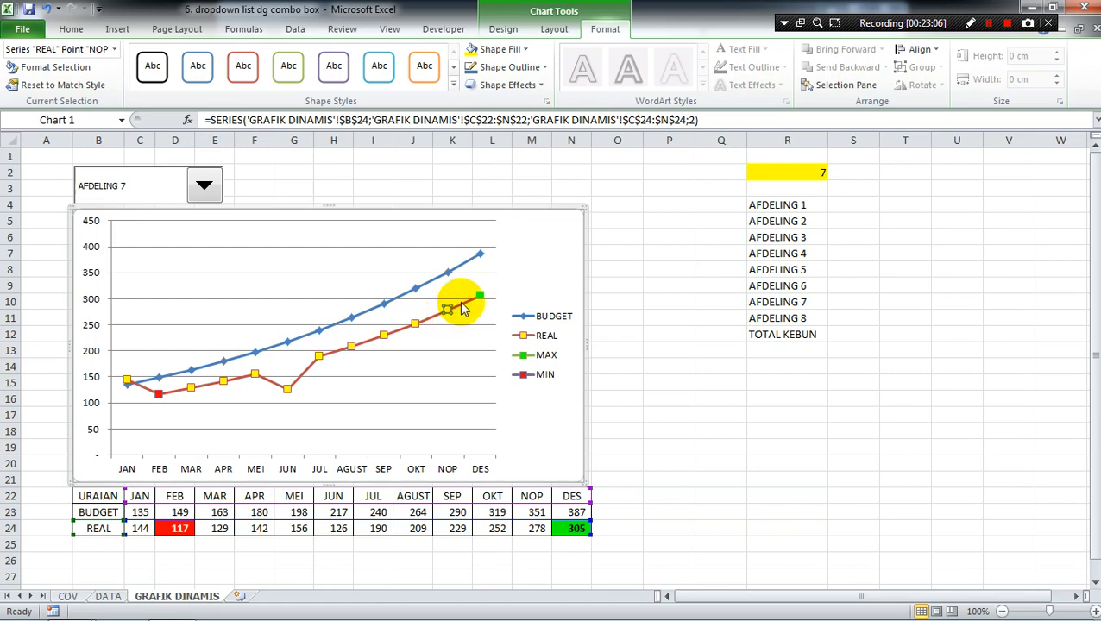
{"action": "left_click", "coordinate": [416, 324]}
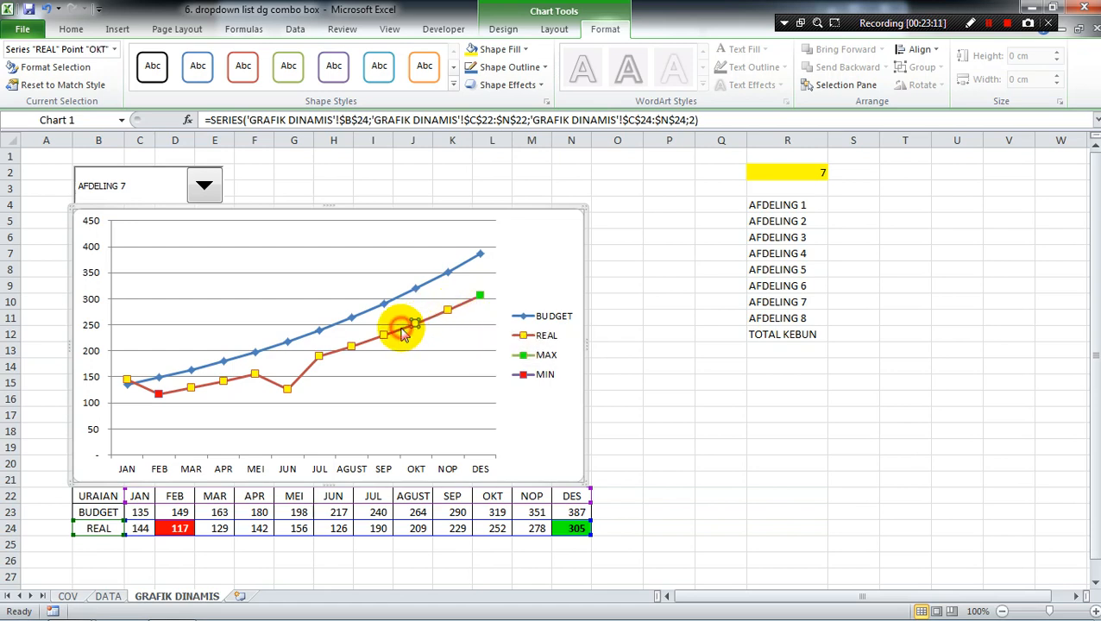
{"action": "left_click", "coordinate": [478, 296]}
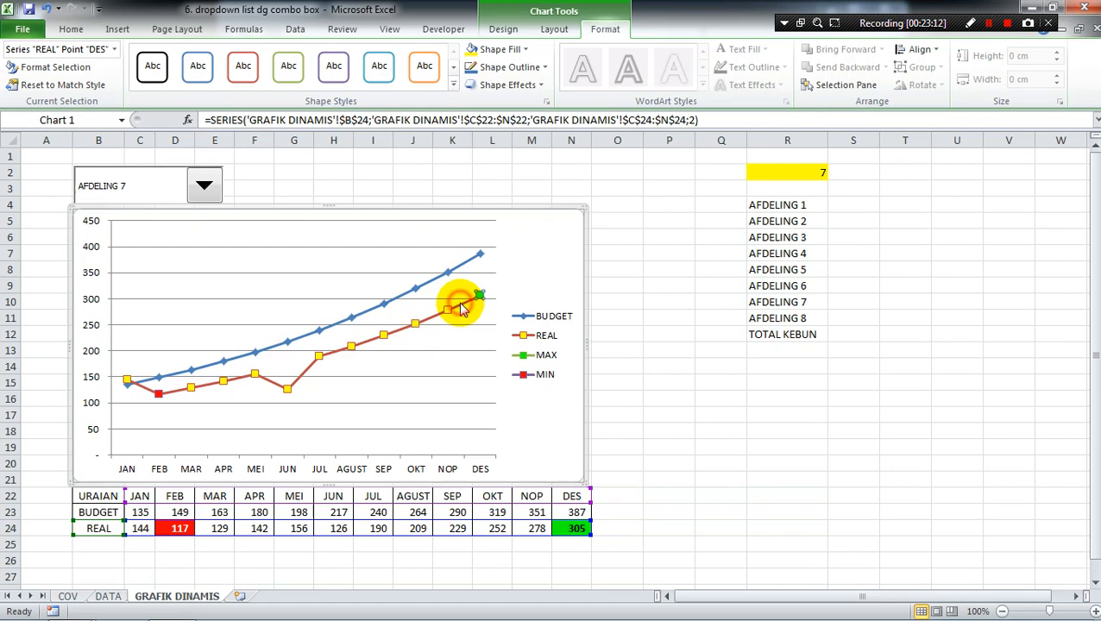
{"action": "left_click", "coordinate": [525, 68]}
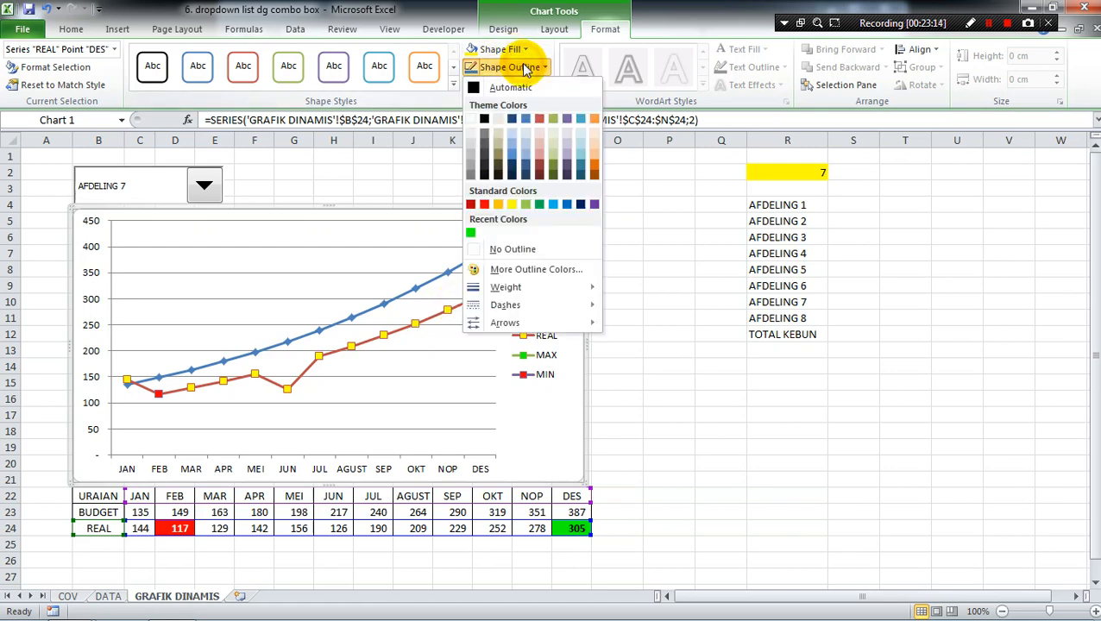
{"action": "left_click", "coordinate": [662, 278]}
{"action": "left_click", "coordinate": [309, 369]}
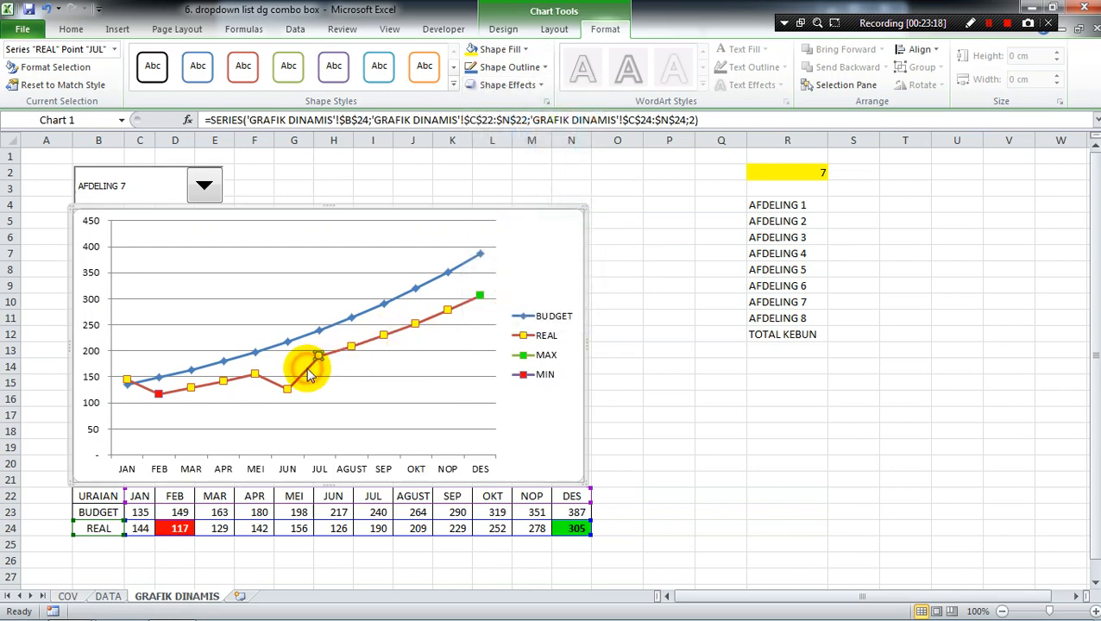
{"action": "left_click", "coordinate": [286, 387]}
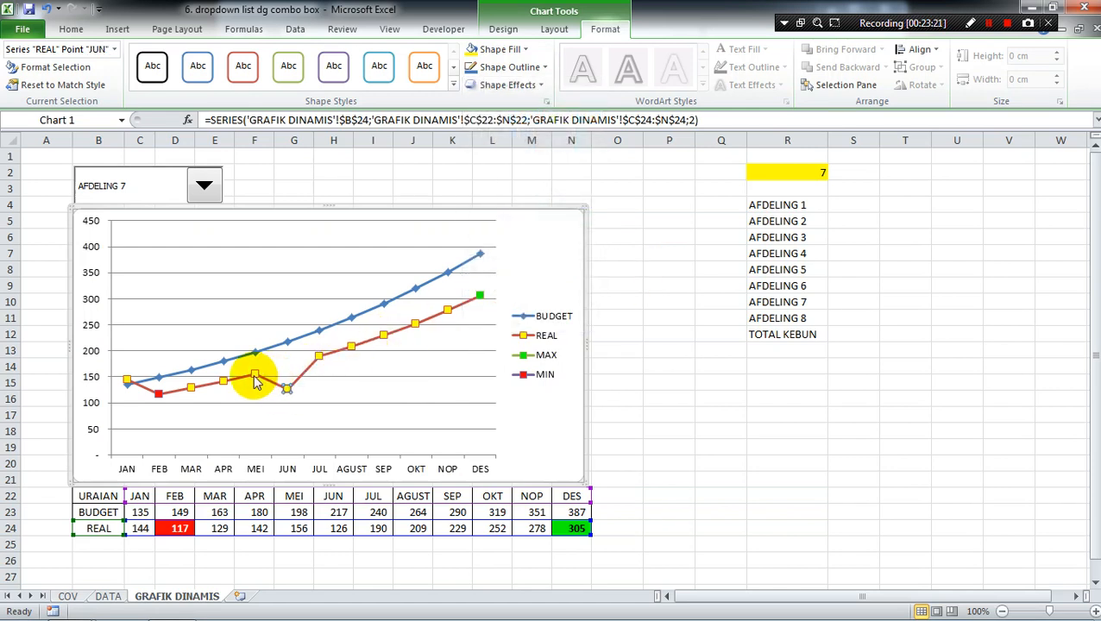
{"action": "left_click", "coordinate": [255, 380]}
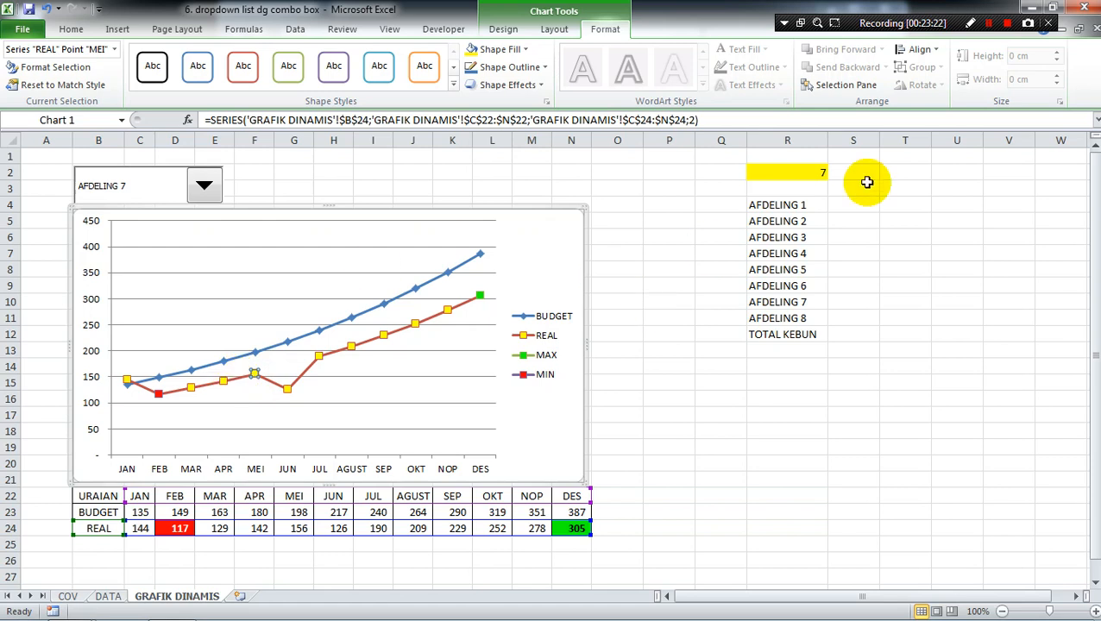
{"action": "left_click", "coordinate": [990, 29]}
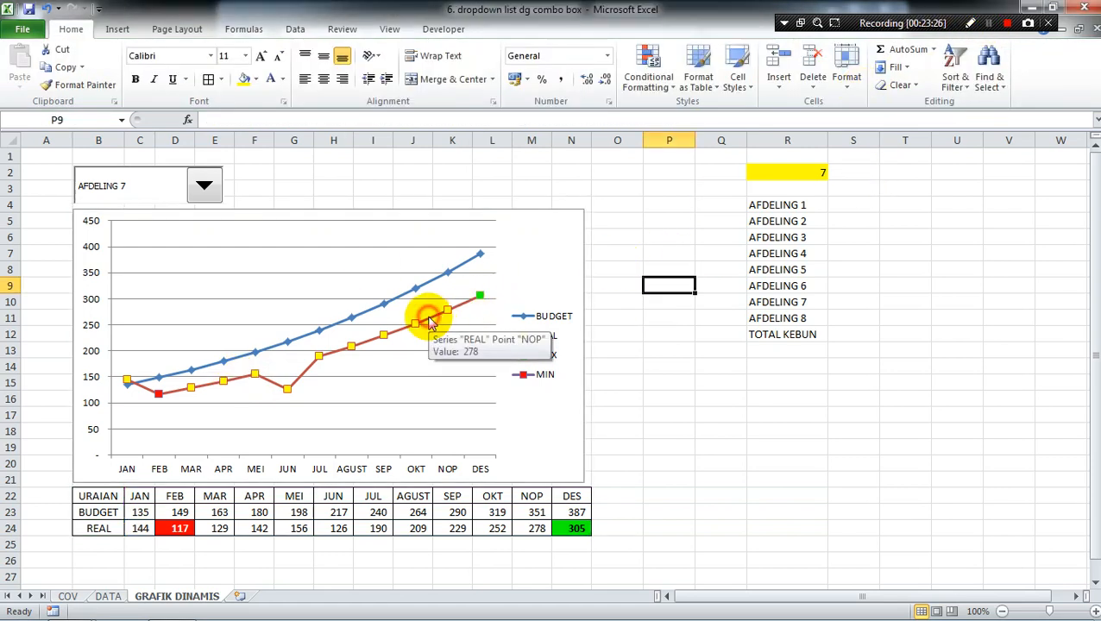
Step: Set the shape outline of the REAL series line to theme black
{"action": "left_click", "coordinate": [427, 329]}
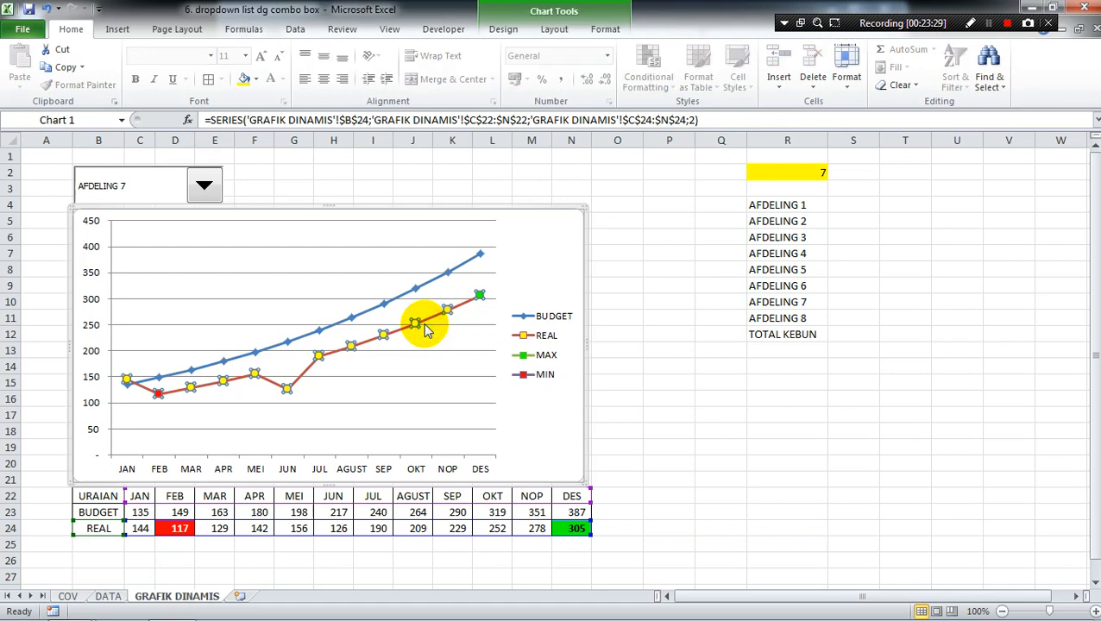
{"action": "left_click", "coordinate": [605, 30]}
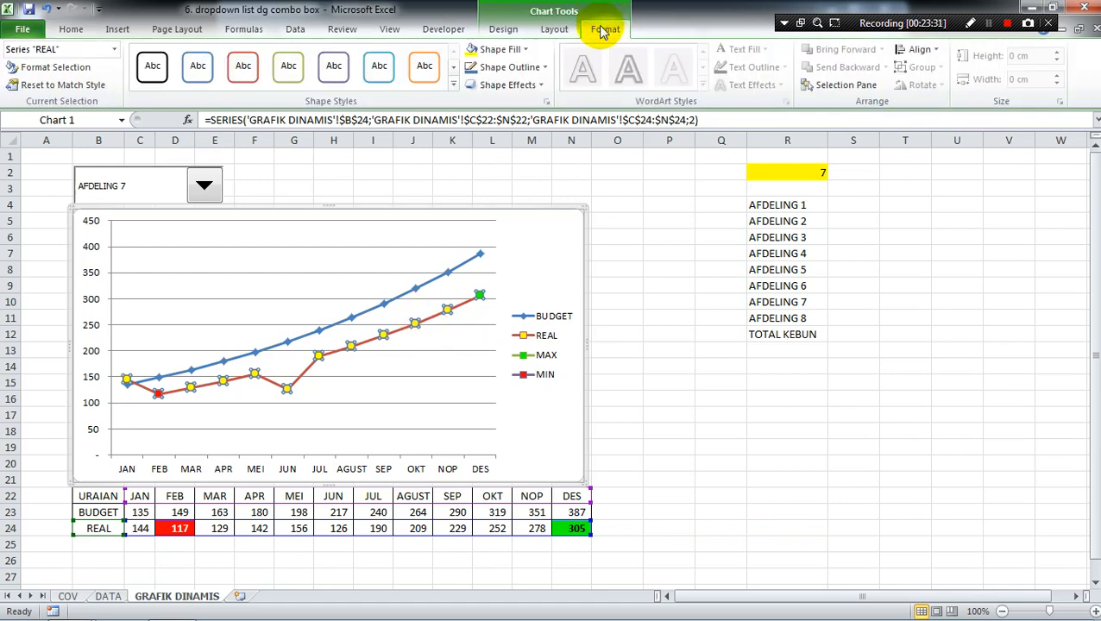
{"action": "left_click", "coordinate": [530, 69]}
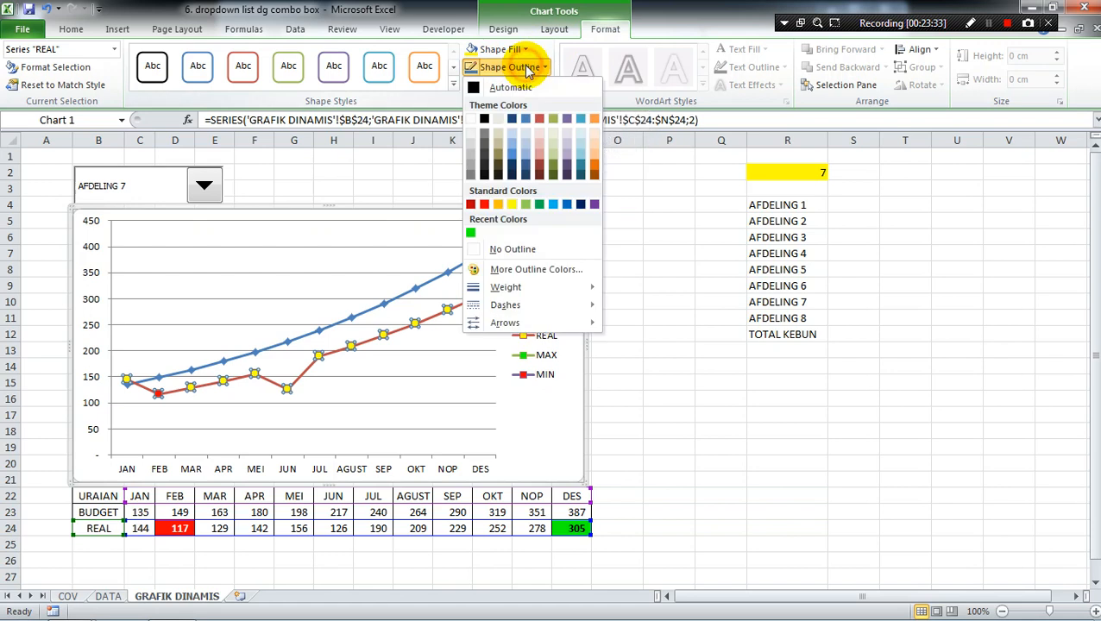
{"action": "left_click", "coordinate": [484, 120]}
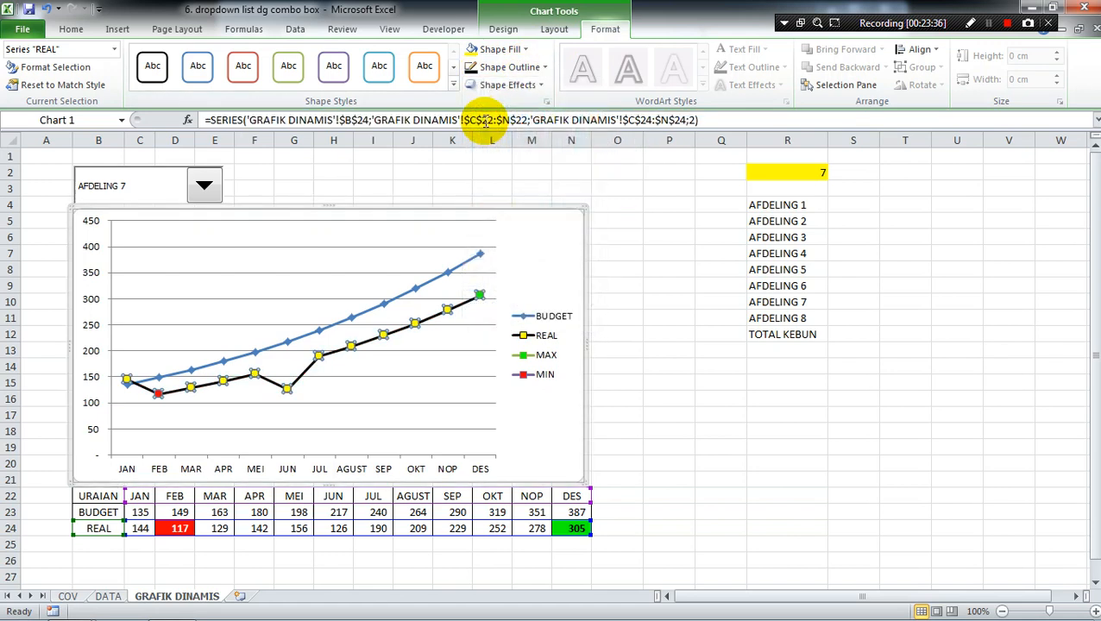
Step: Set the shape outline of the BUDGET series line to the darker shade of theme orange
{"action": "left_click", "coordinate": [438, 286]}
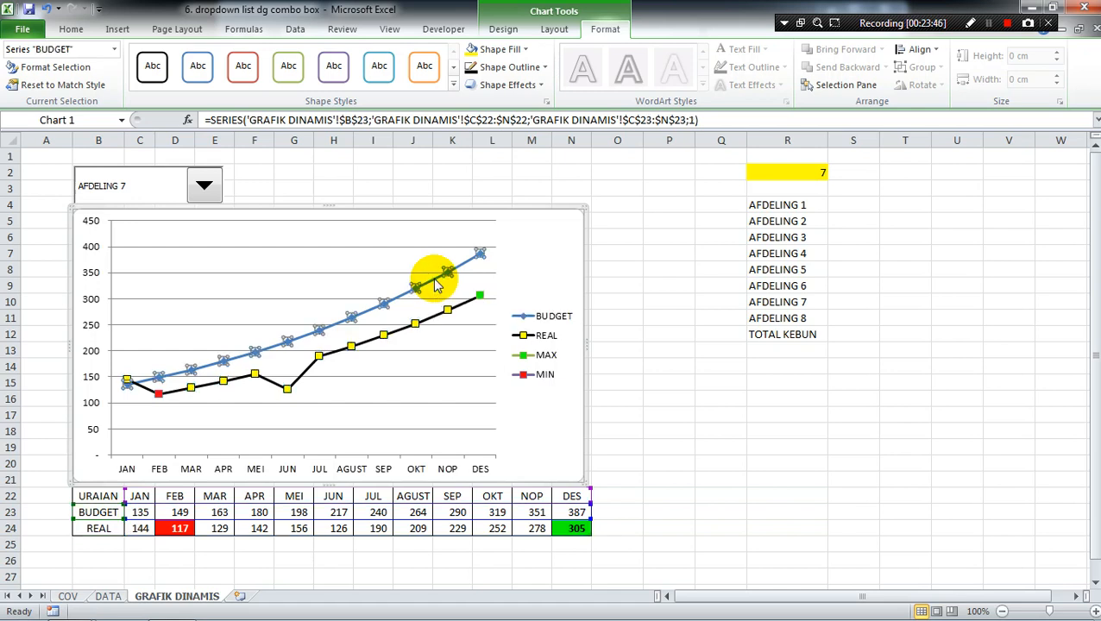
{"action": "left_click", "coordinate": [516, 67]}
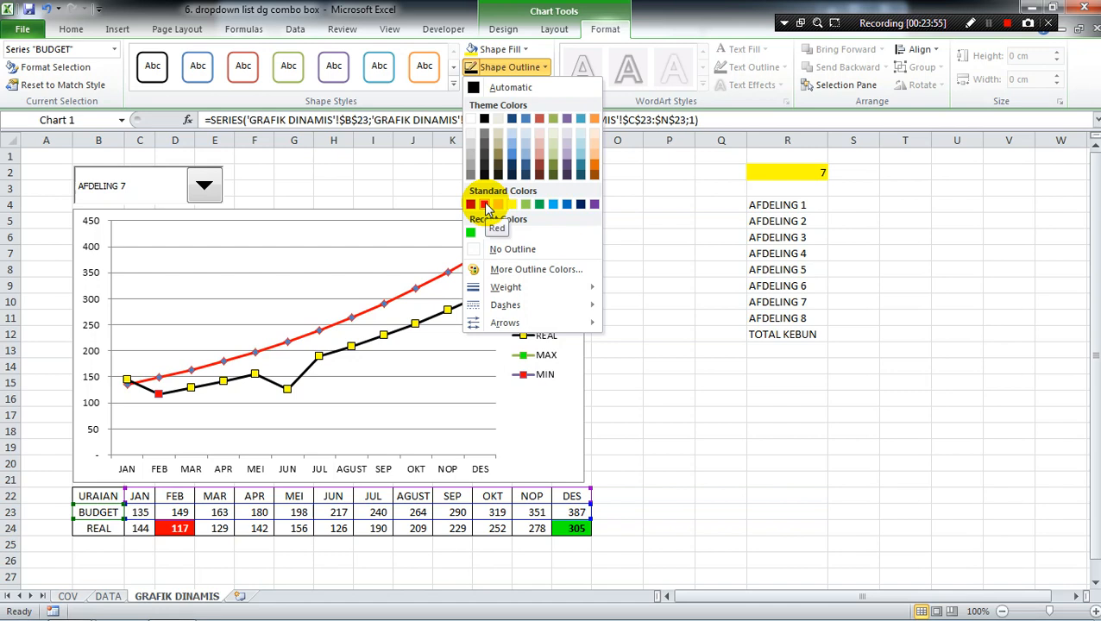
{"action": "left_click", "coordinate": [594, 168]}
{"action": "left_click", "coordinate": [626, 226]}
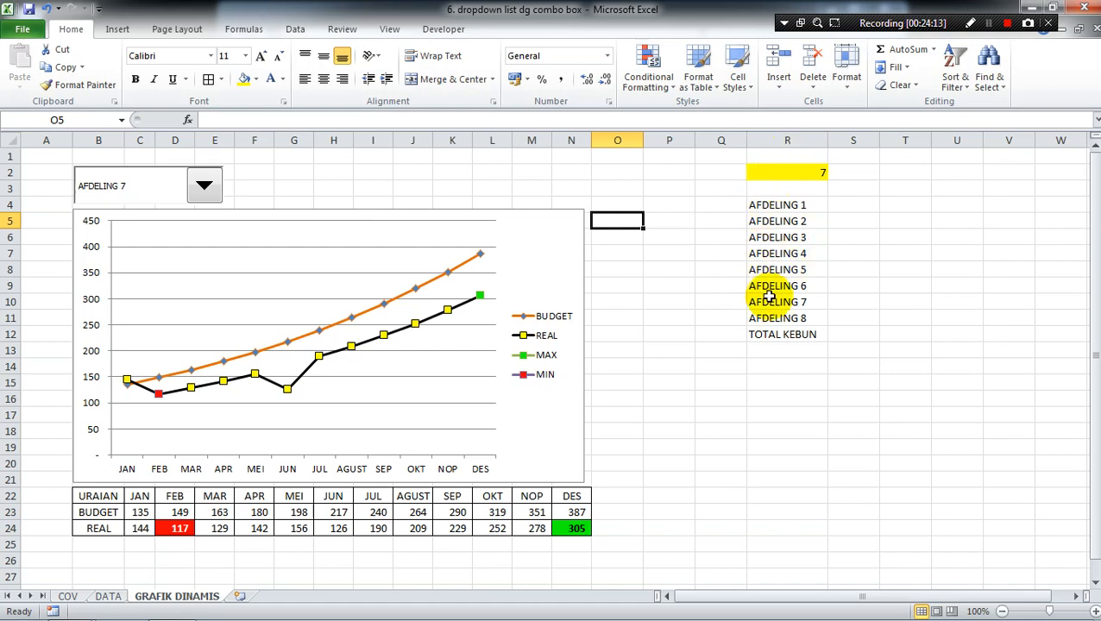
Step: Hide helper column R and turn off the gridlines on the GRAFIK DINAMIS sheet
{"action": "left_click", "coordinate": [793, 141]}
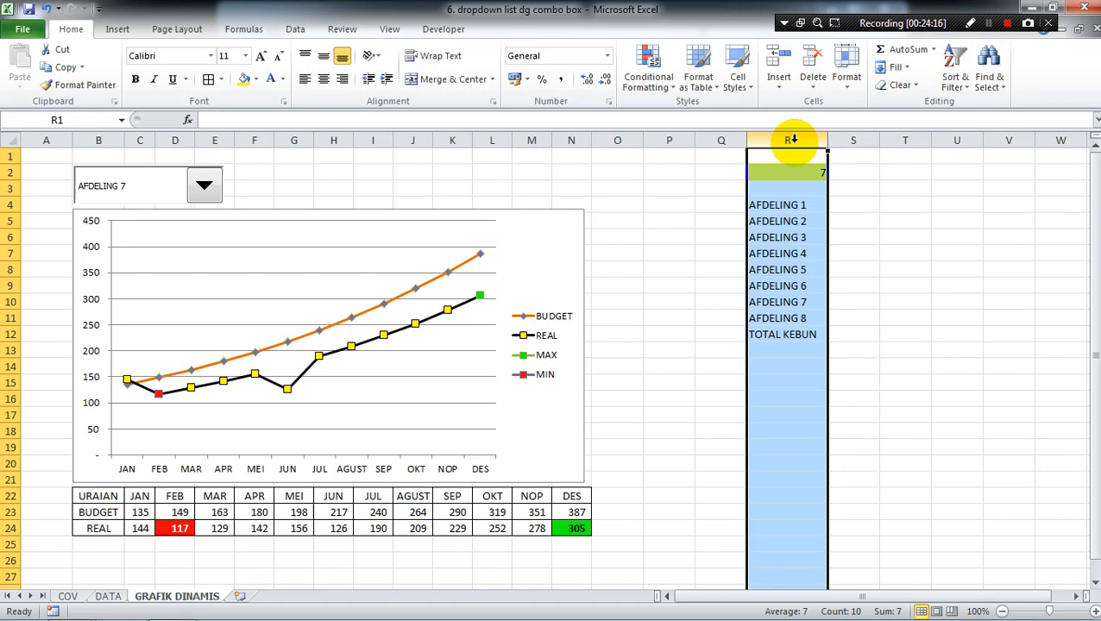
{"action": "right_click", "coordinate": [793, 140]}
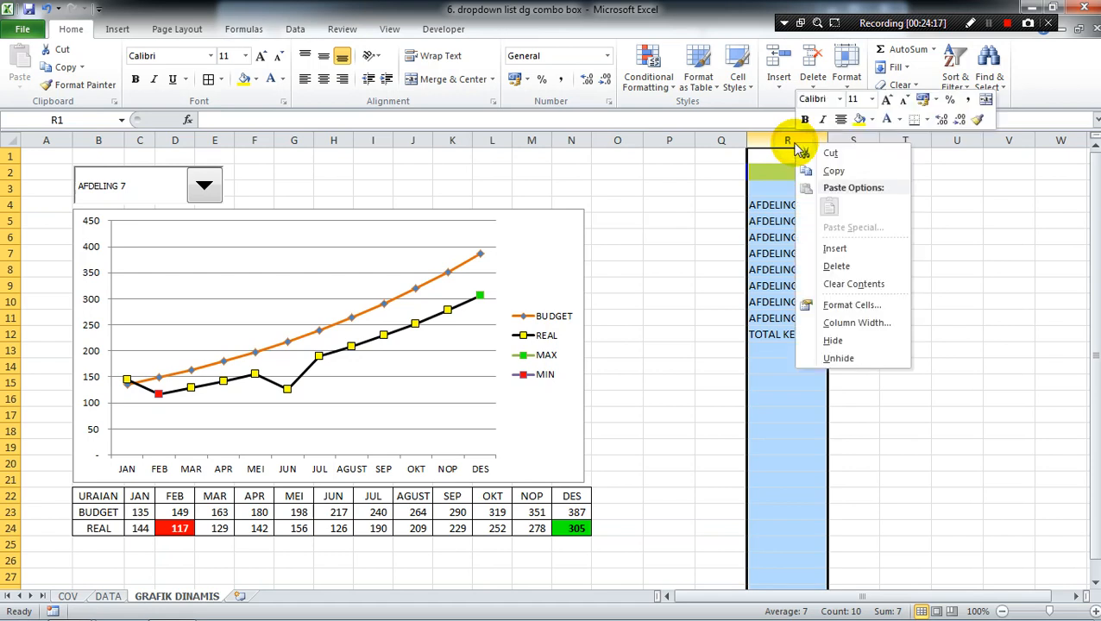
{"action": "left_click", "coordinate": [833, 343]}
{"action": "left_click", "coordinate": [695, 303]}
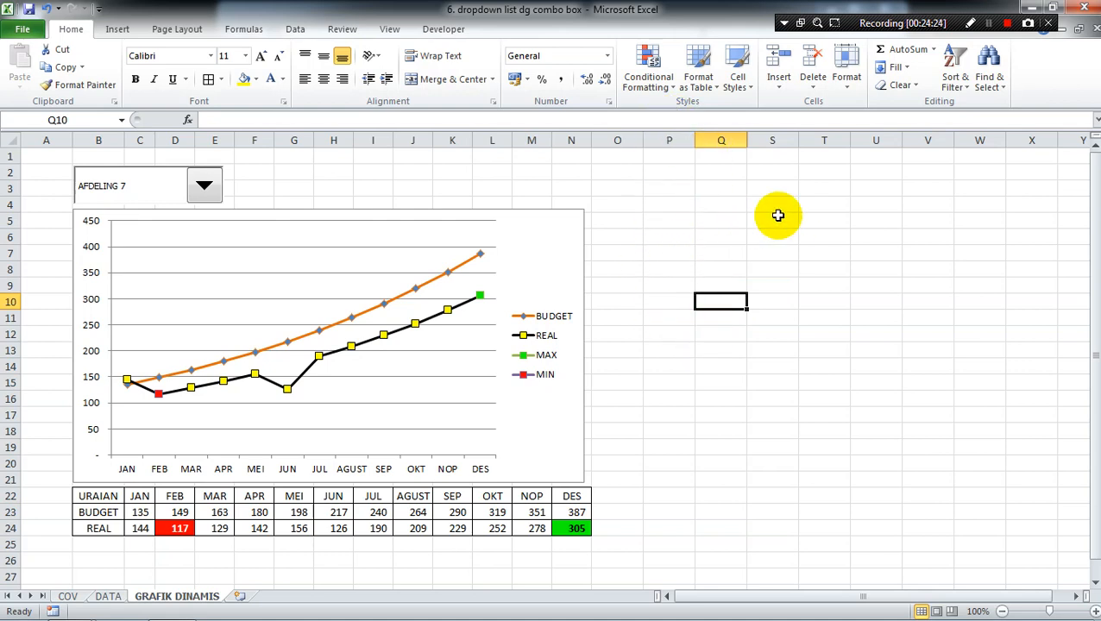
{"action": "left_click", "coordinate": [389, 33]}
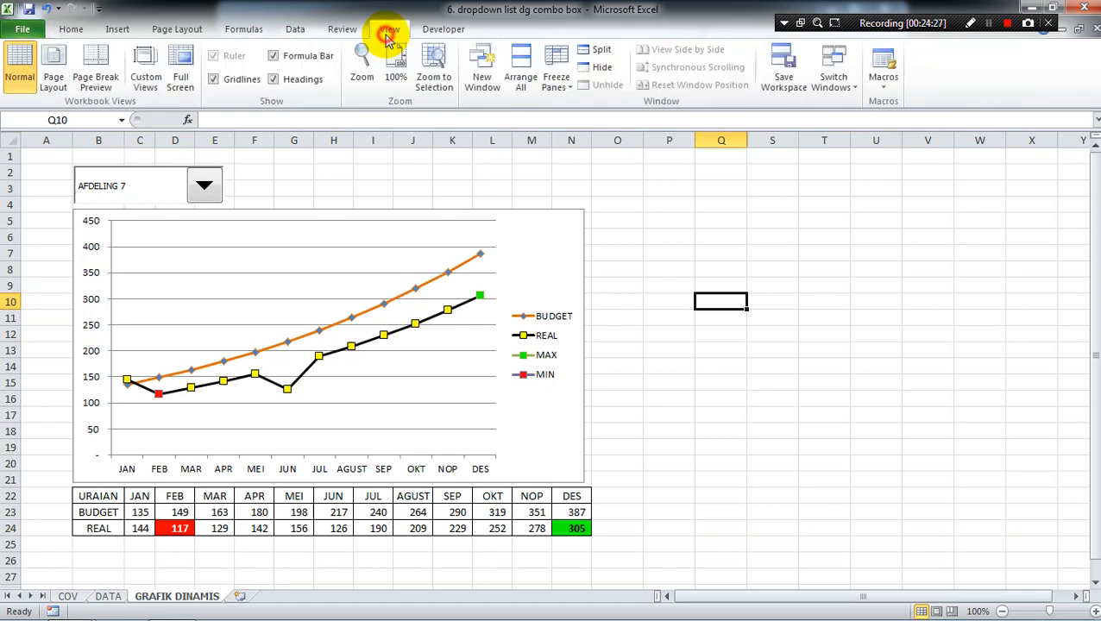
{"action": "left_click", "coordinate": [217, 82]}
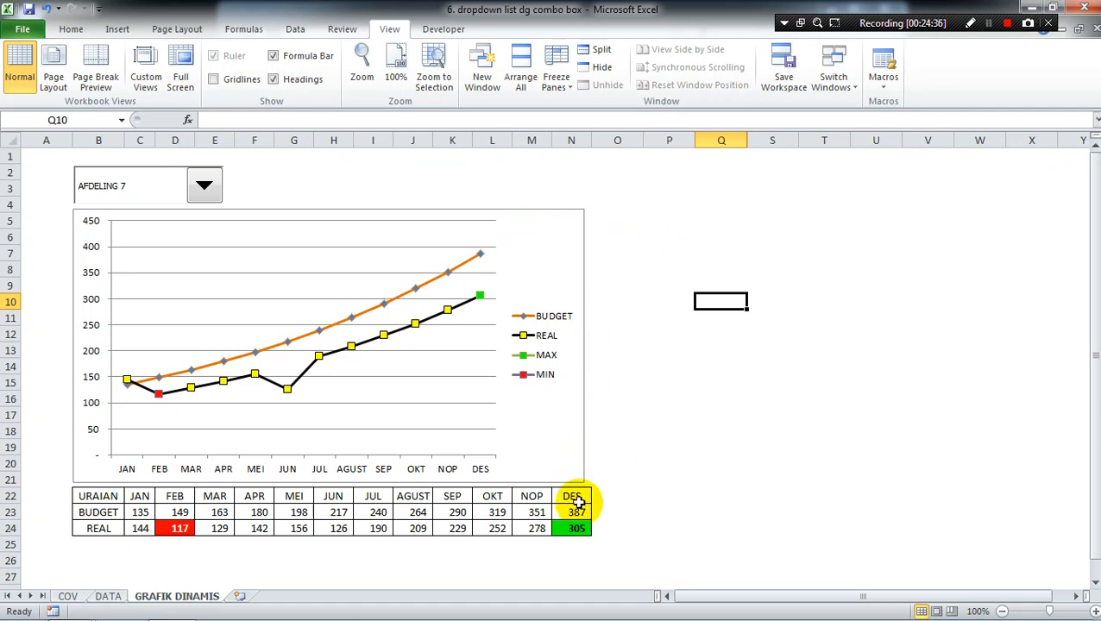
Step: Widen the chart slightly so its right edge lines up with the DES column of the table below
{"action": "left_click", "coordinate": [583, 436]}
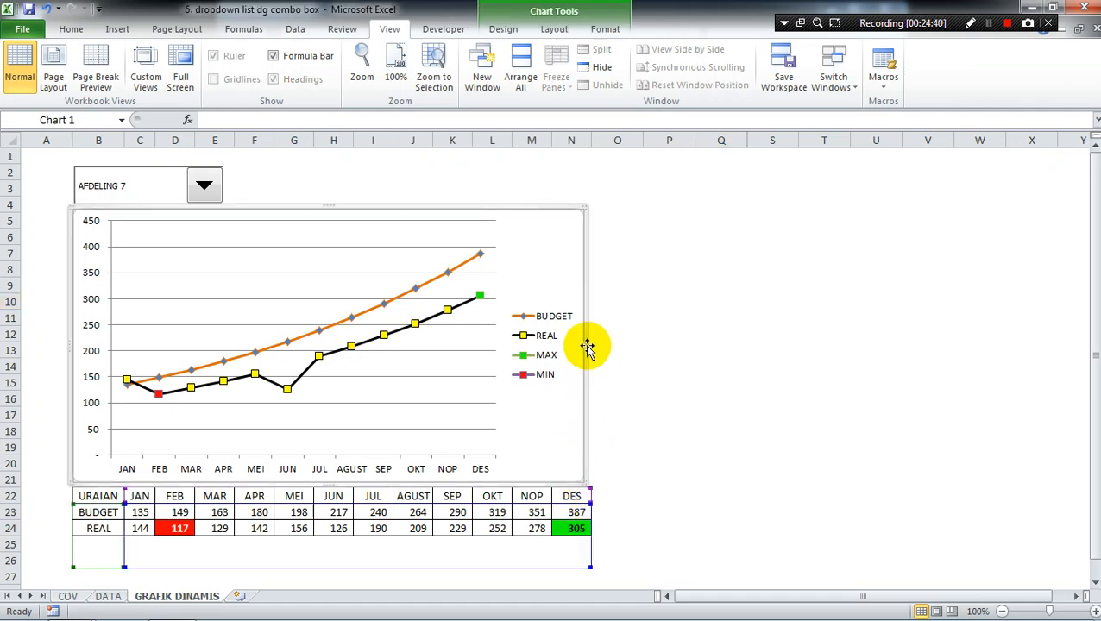
{"action": "left_click_drag", "start_coordinate": [586, 345], "coordinate": [592, 344]}
{"action": "left_click", "coordinate": [657, 333]}
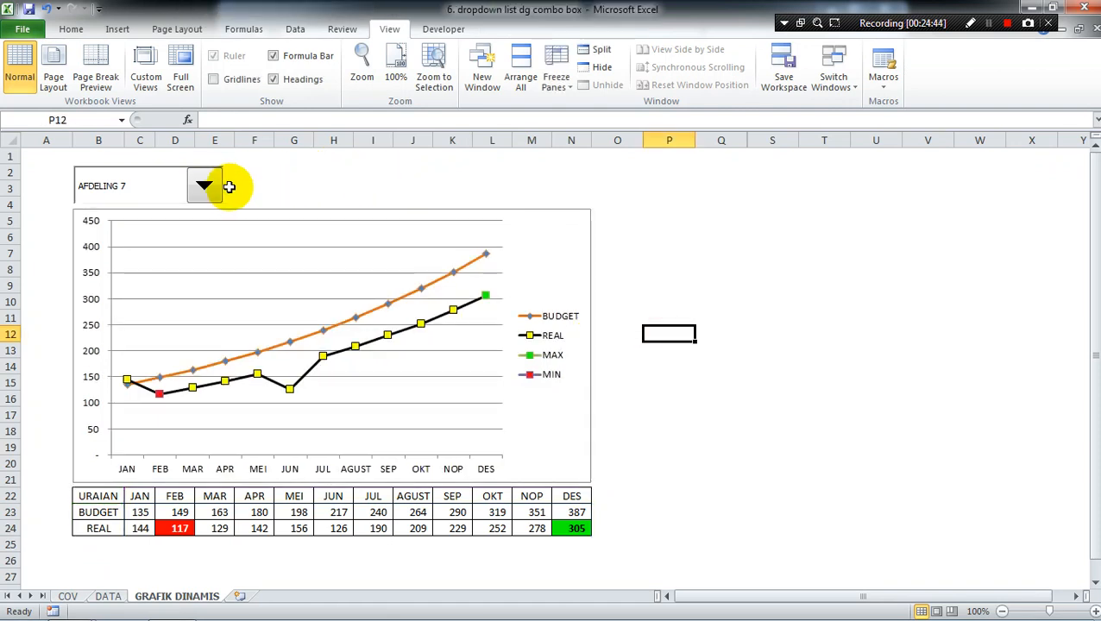
{"action": "left_click", "coordinate": [726, 464]}
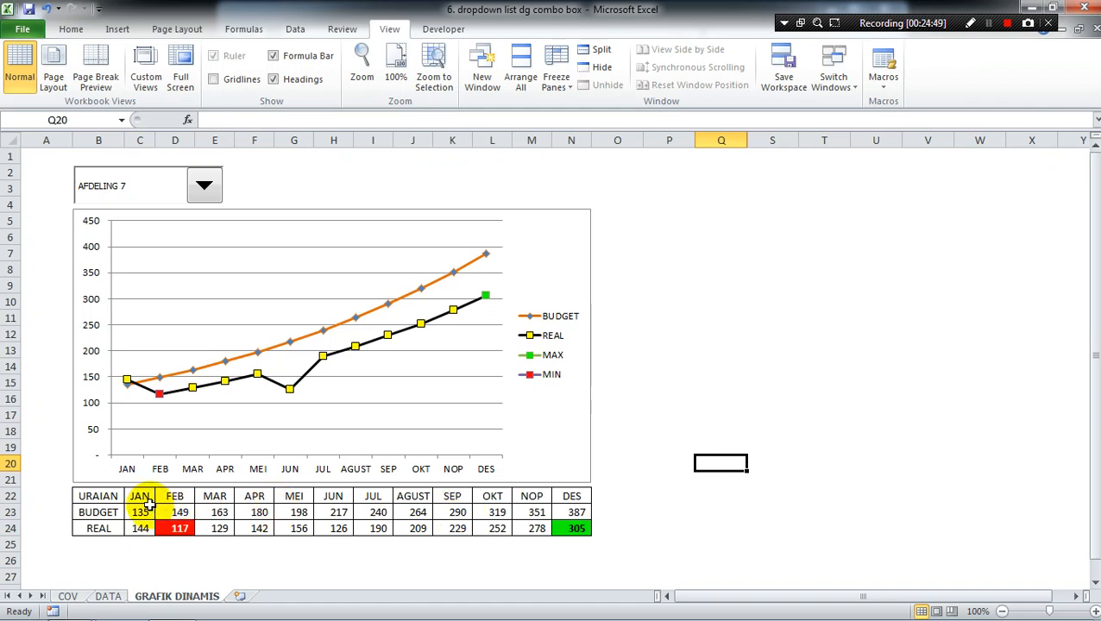
Step: Make the table's header row from URAIAN to DES, B22:N22, bold
{"action": "left_click", "coordinate": [105, 497]}
{"action": "key", "text": "shift+Right"}
{"action": "key", "text": "shift+Right"}
{"action": "key", "text": "shift+Right"}
{"action": "key", "text": "shift+Right"}
{"action": "key", "text": "shift+Right"}
{"action": "key", "text": "shift+Right"}
{"action": "key", "text": "shift+Right"}
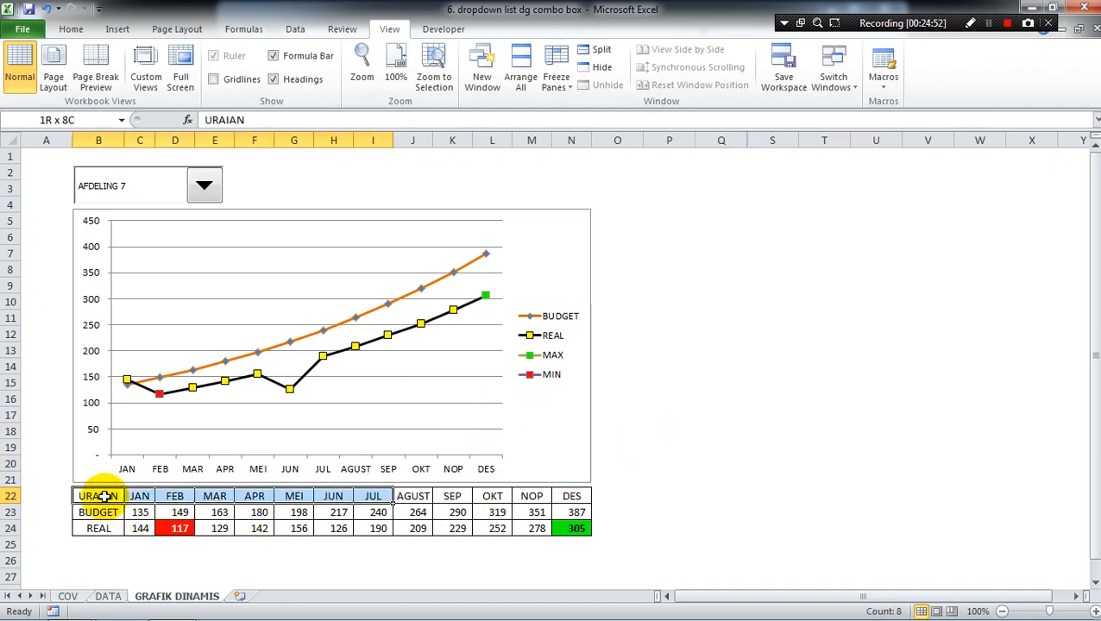
{"action": "key", "text": "shift+Right"}
{"action": "key", "text": "shift+Right"}
{"action": "key", "text": "shift+Right"}
{"action": "key", "text": "shift+Right"}
{"action": "key", "text": "shift+Right"}
{"action": "key", "text": "ctrl+b"}
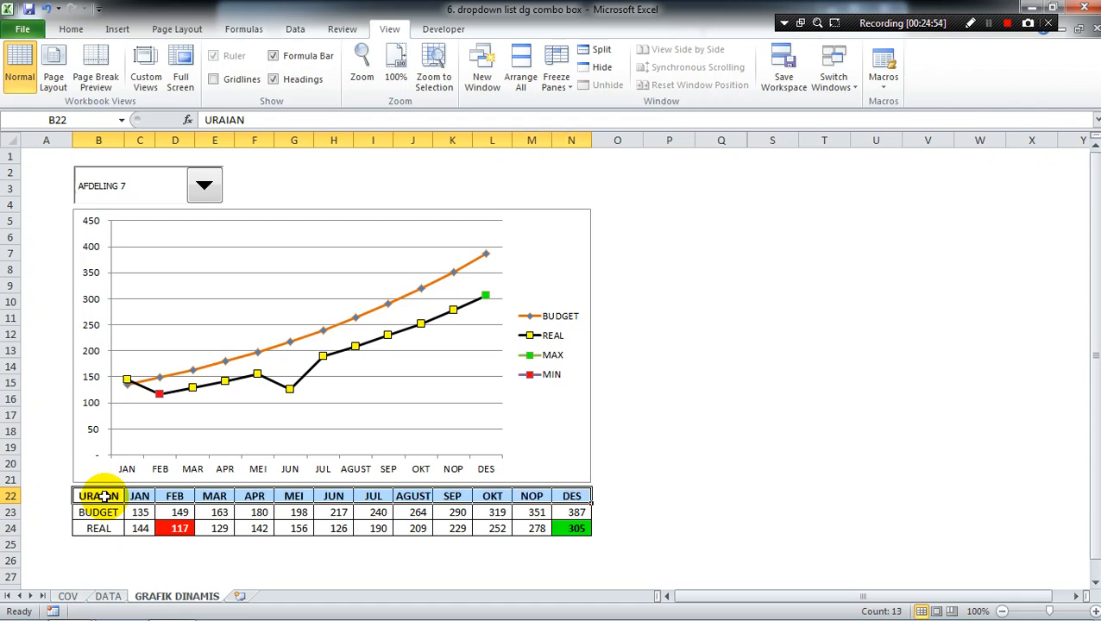
Step: Make the BUDGET and REAL row labels in B23:B24 bold
{"action": "left_click_drag", "start_coordinate": [99, 512], "coordinate": [98, 528]}
{"action": "key", "text": "ctrl+b"}
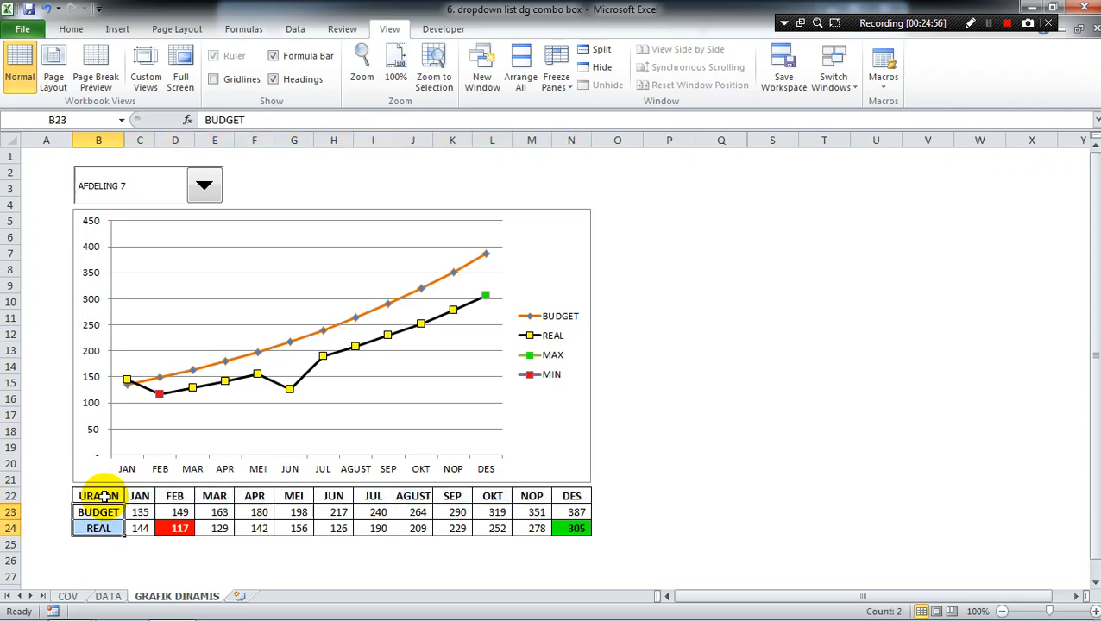
{"action": "left_click", "coordinate": [716, 382]}
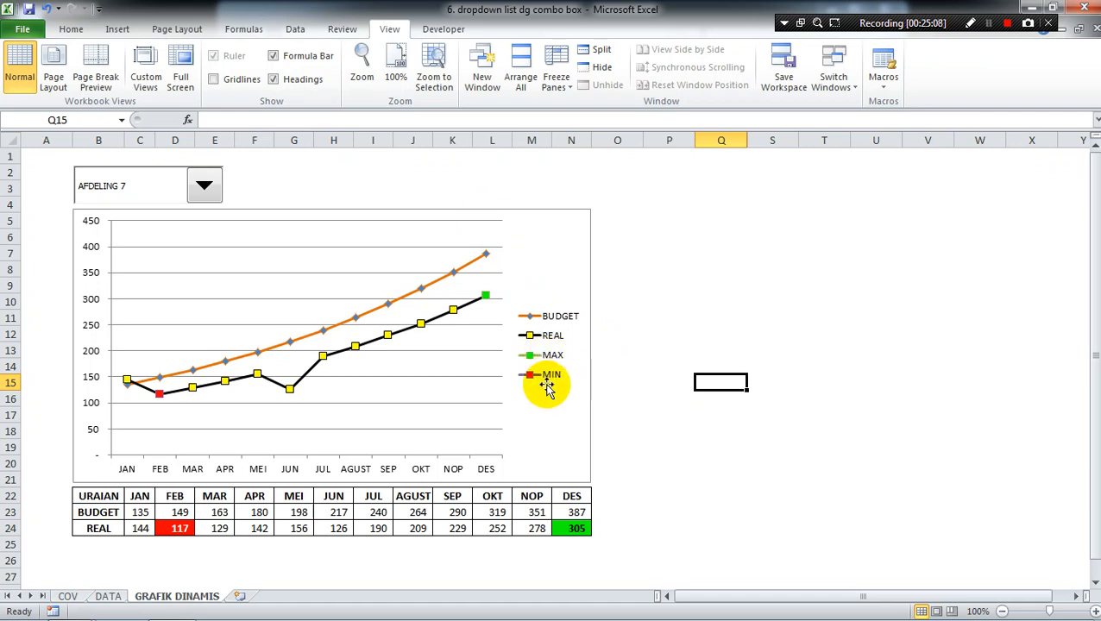
Step: Move the chart legend to the bottom of the chart
{"action": "left_click", "coordinate": [542, 325]}
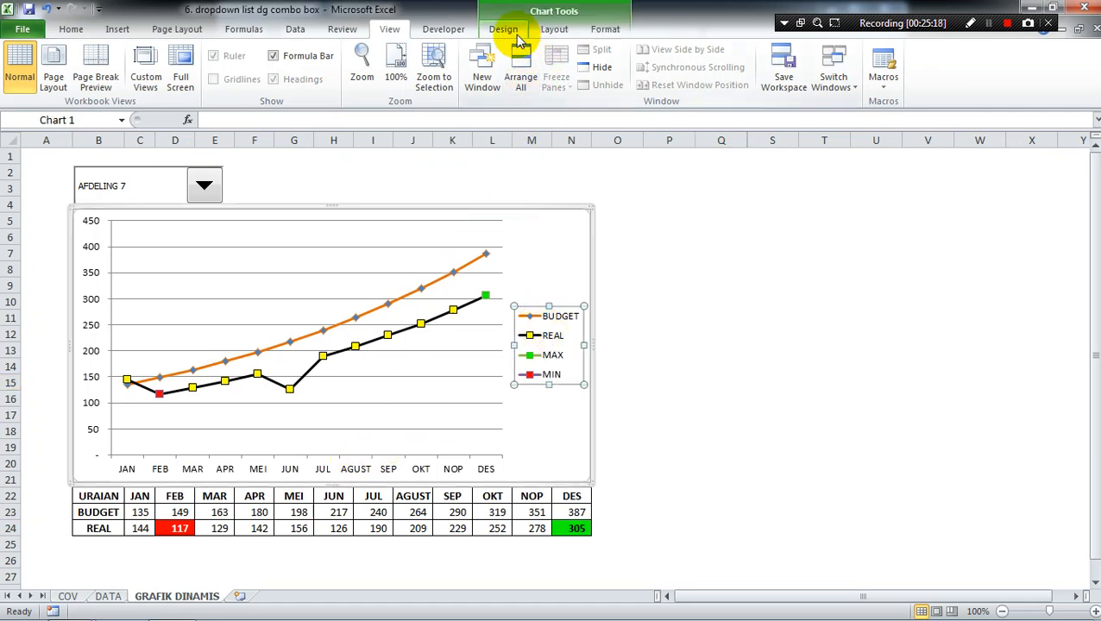
{"action": "left_click", "coordinate": [554, 29]}
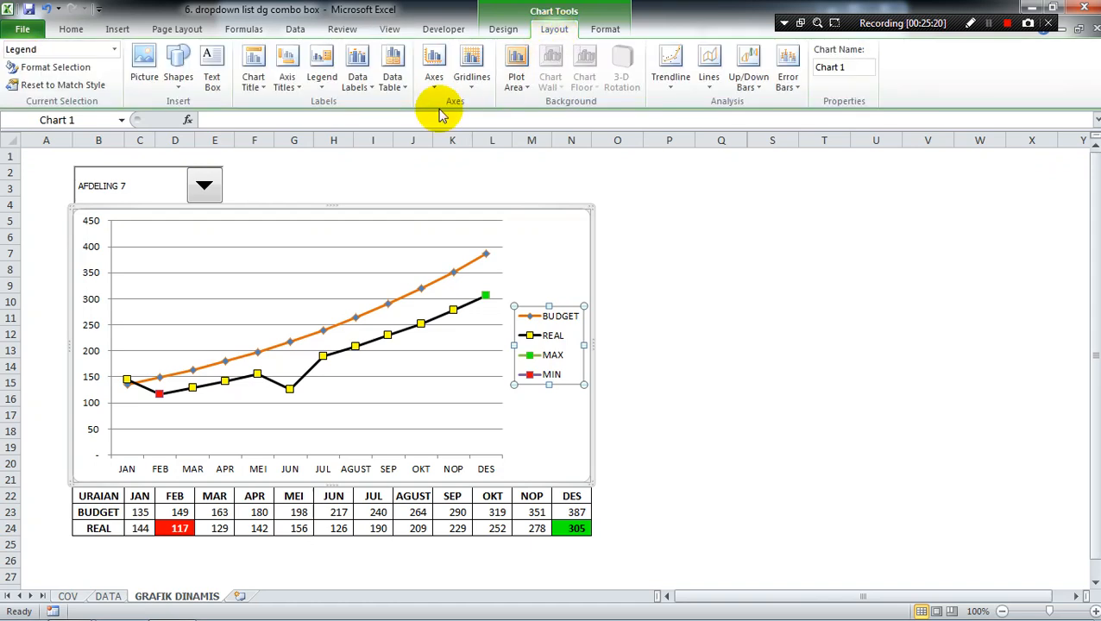
{"action": "left_click", "coordinate": [322, 89]}
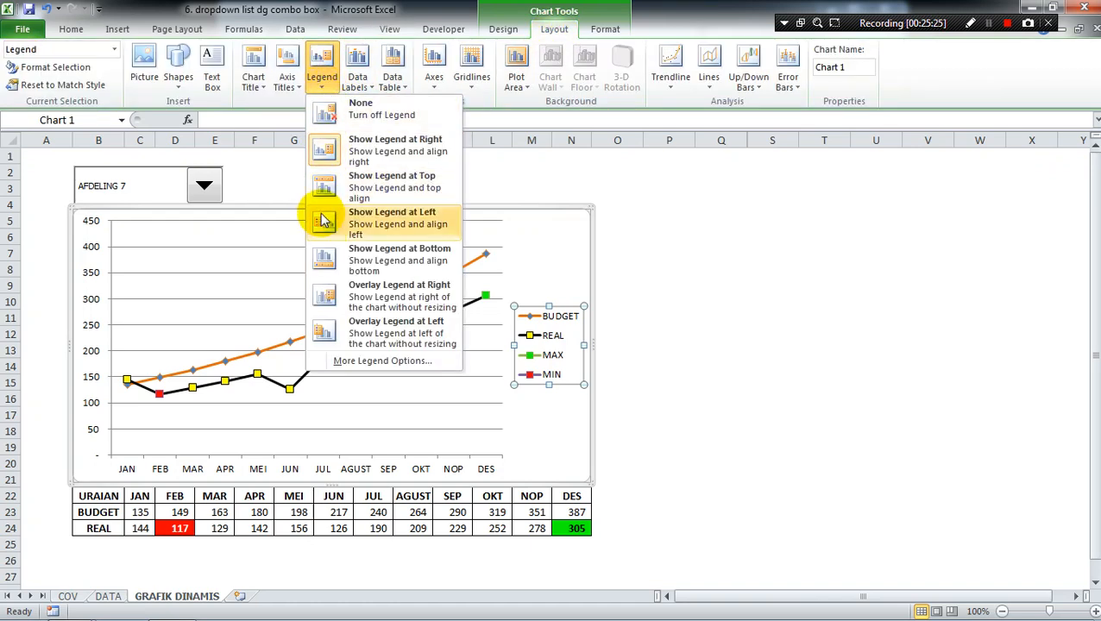
{"action": "left_click", "coordinate": [325, 259]}
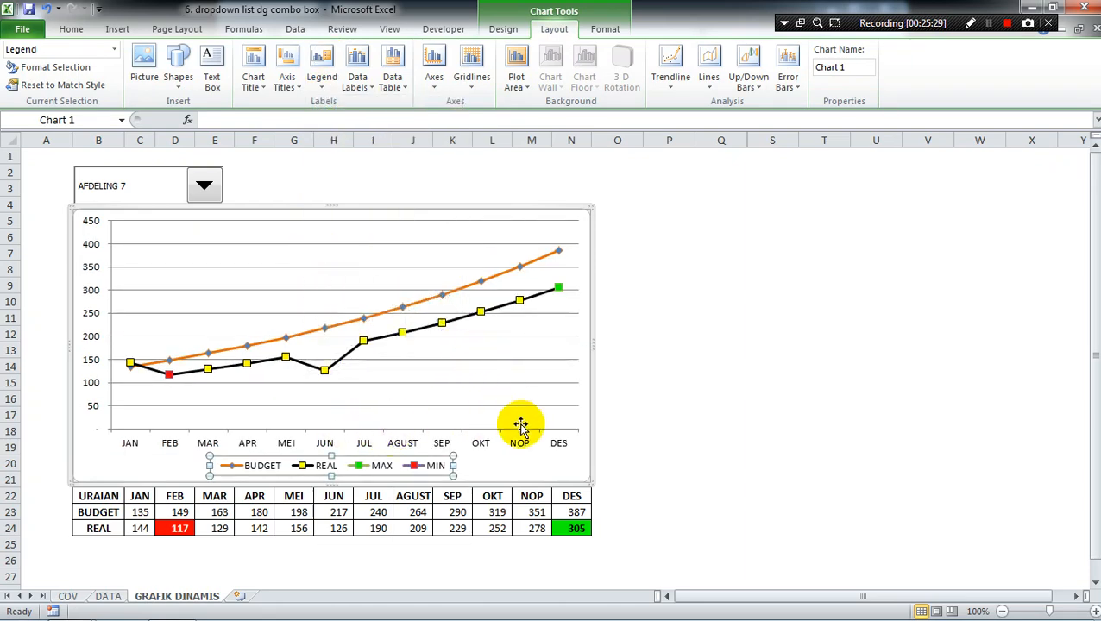
{"action": "left_click", "coordinate": [665, 426]}
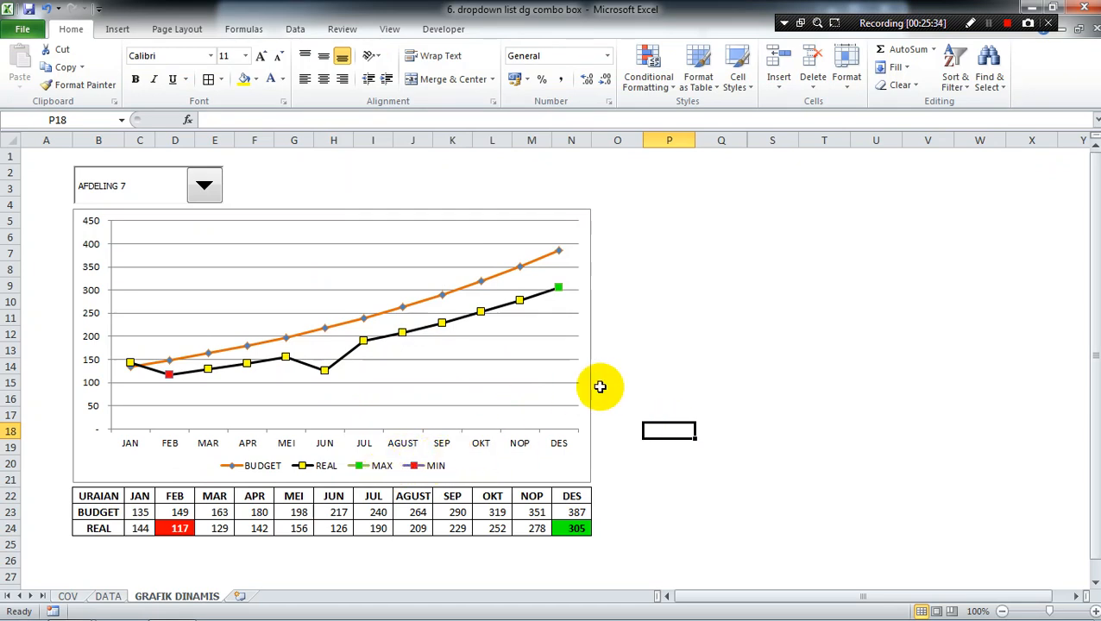
Step: Add a title above the chart plot that reads GRAFIK REAL VS BUDGET PRODUKSI
{"action": "left_click", "coordinate": [457, 220]}
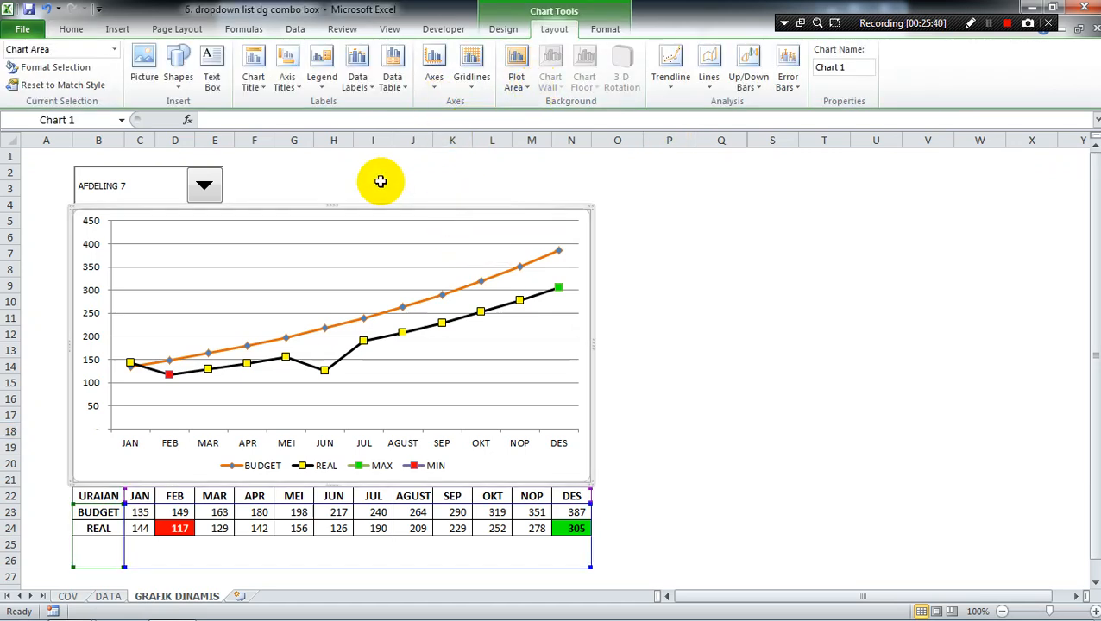
{"action": "left_click", "coordinate": [264, 87]}
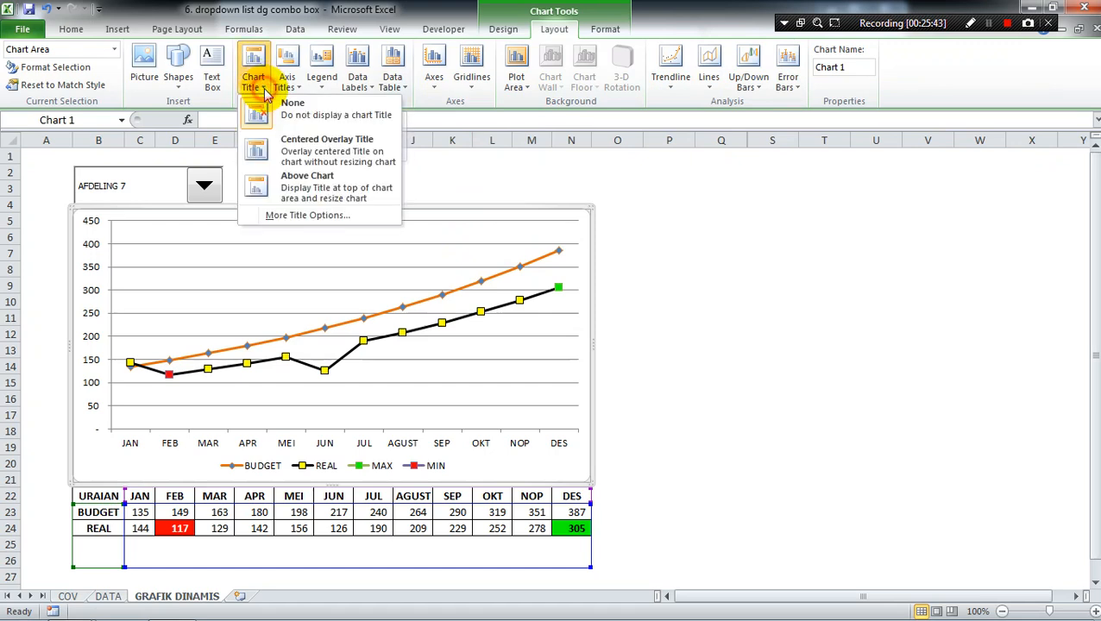
{"action": "left_click", "coordinate": [302, 188]}
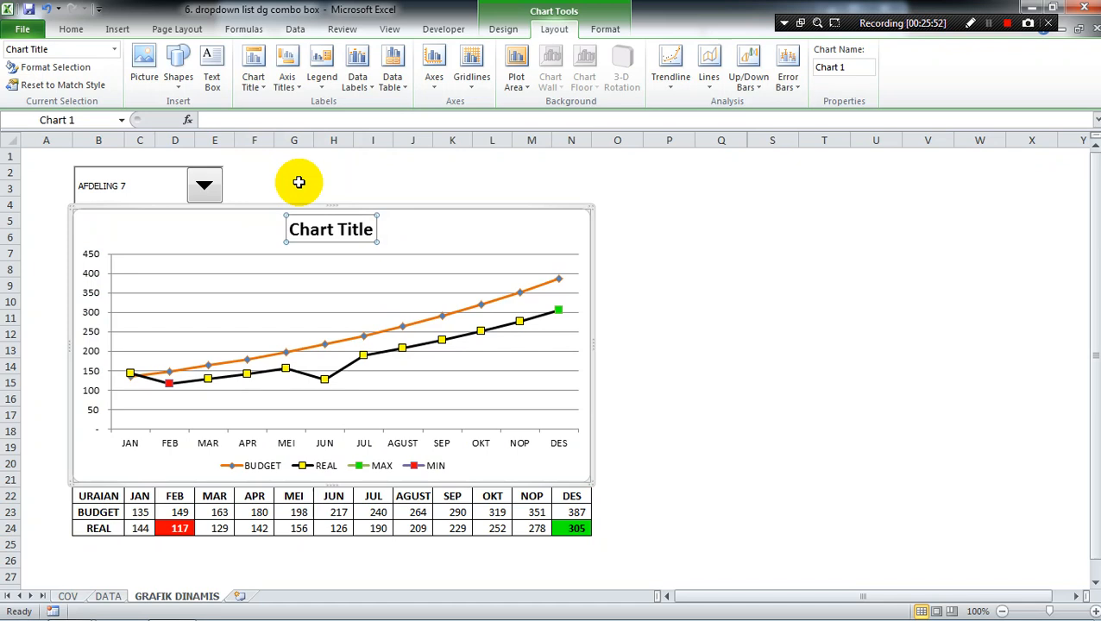
{"action": "type", "text": "GR"}
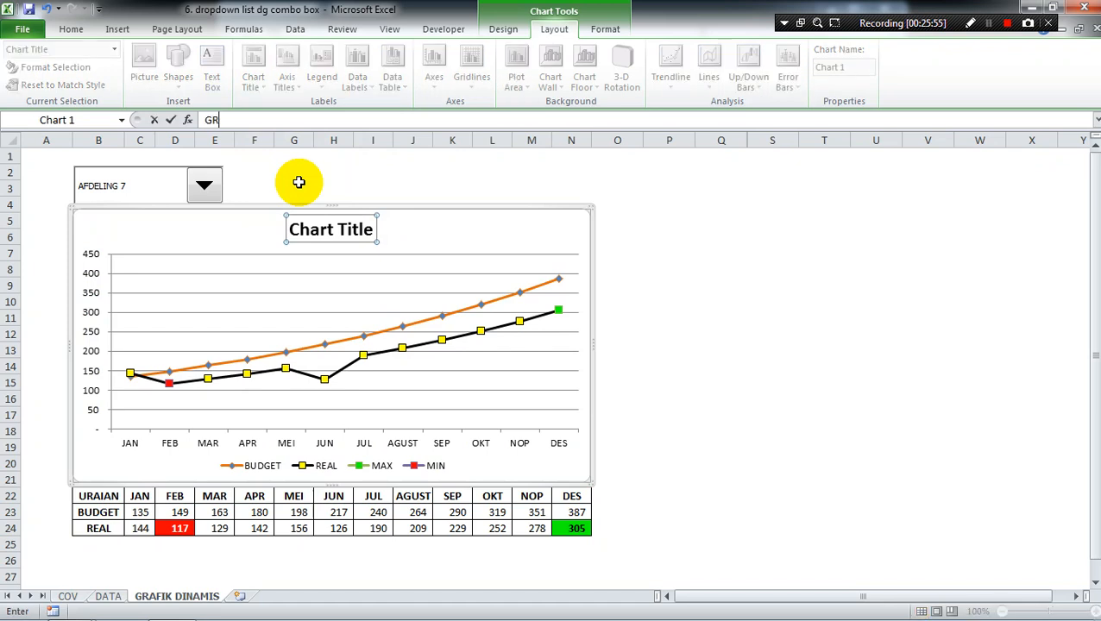
{"action": "type", "text": "AFIK"}
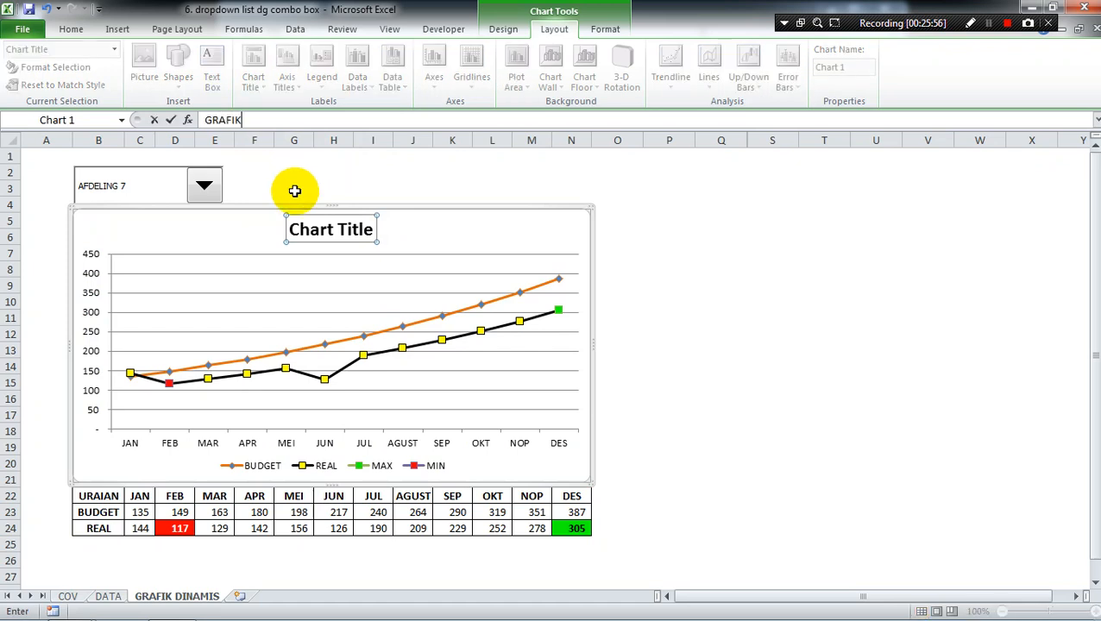
{"action": "left_click", "coordinate": [246, 120]}
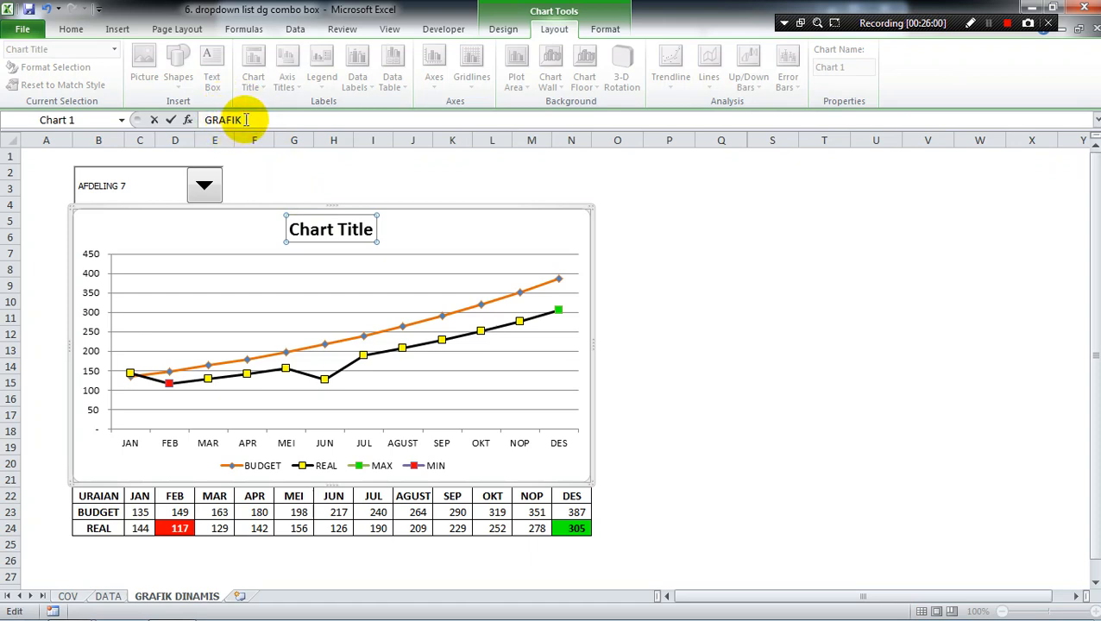
{"action": "type", "text": "REAL VS"}
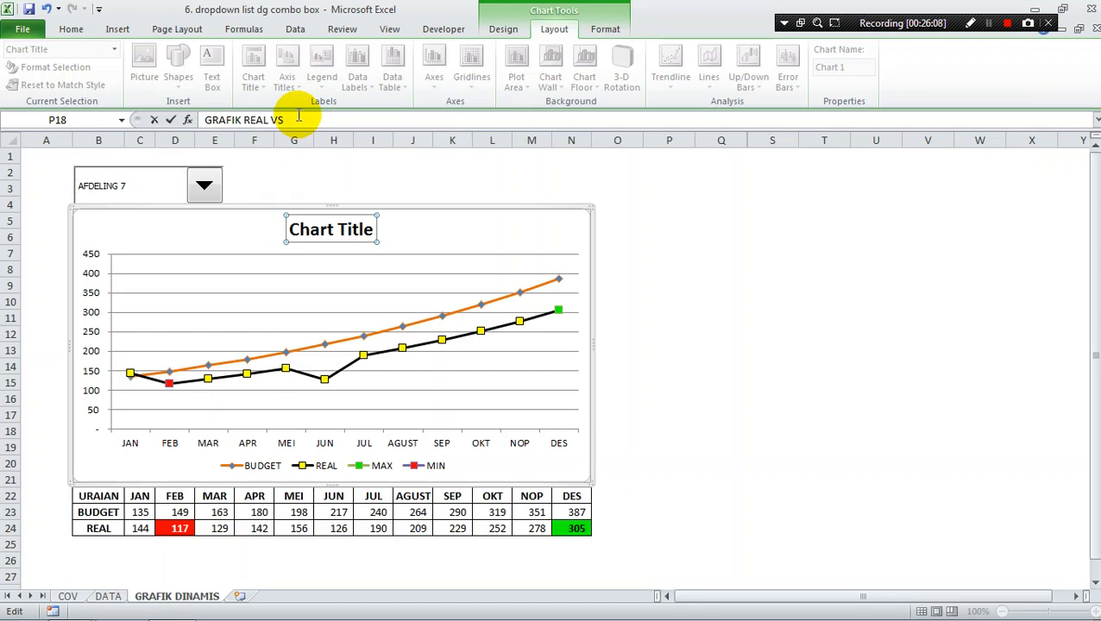
{"action": "type", "text": " BUDGET PRODUKSI"}
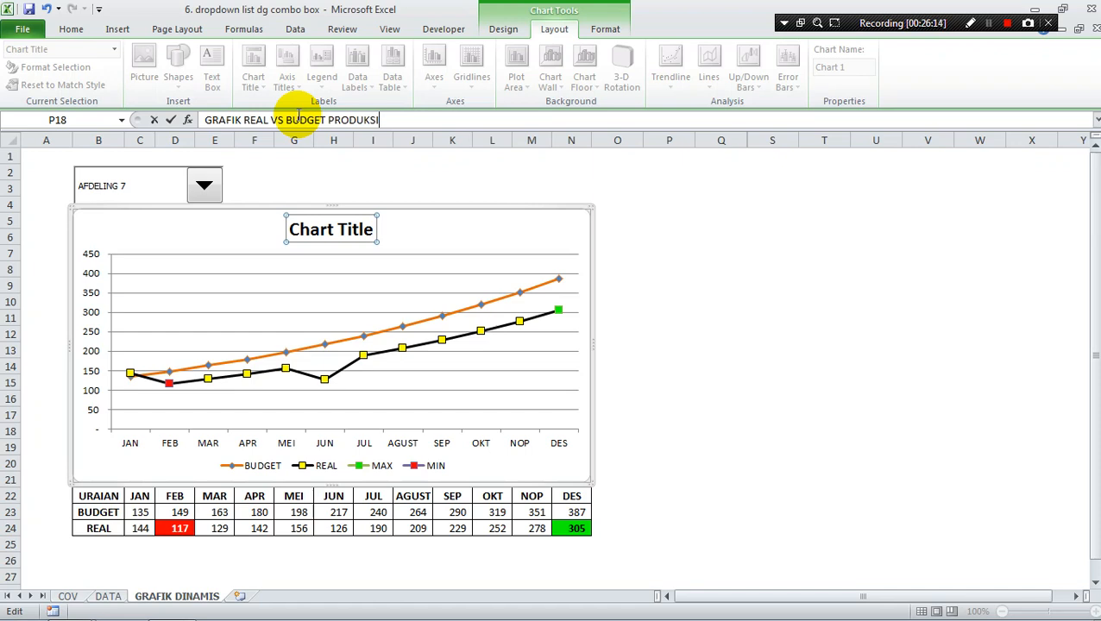
{"action": "key", "text": "Return"}
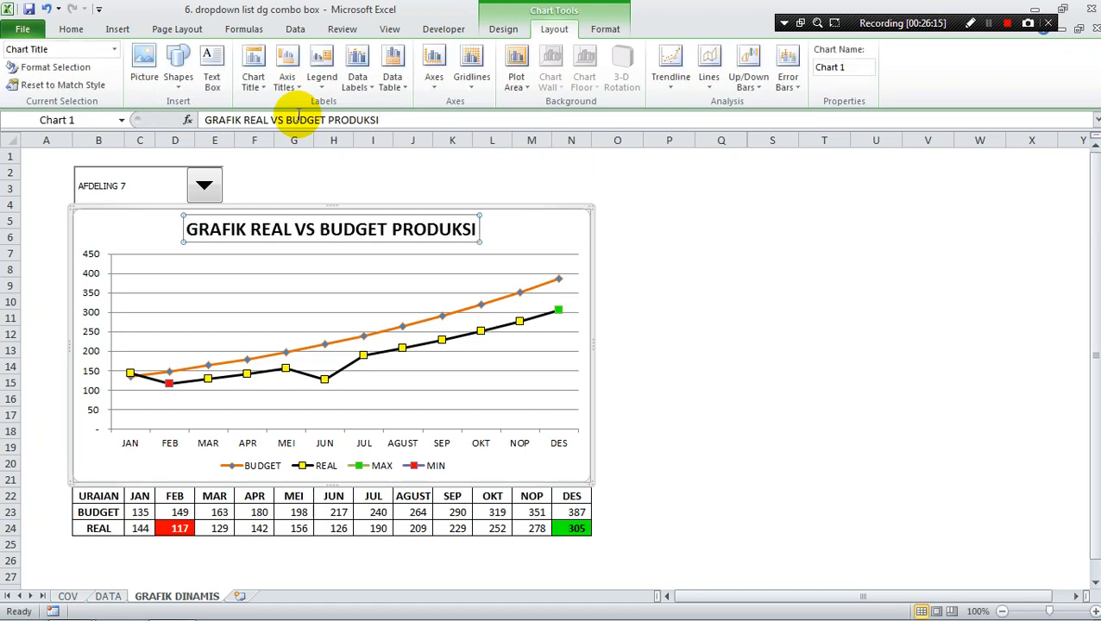
{"action": "left_click", "coordinate": [681, 247]}
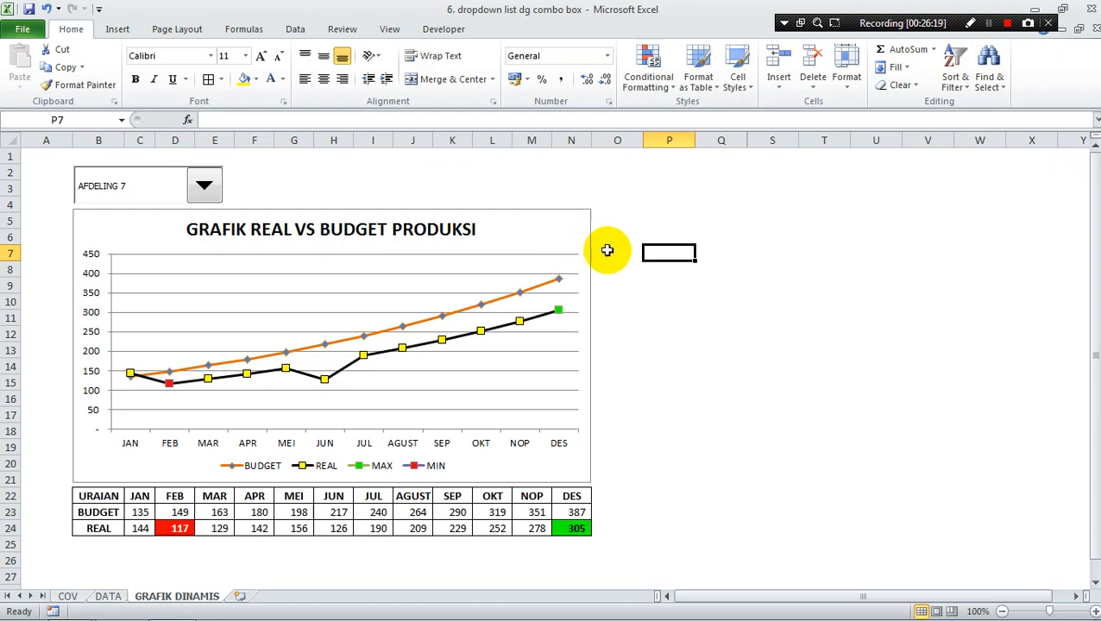
{"action": "left_click", "coordinate": [668, 319]}
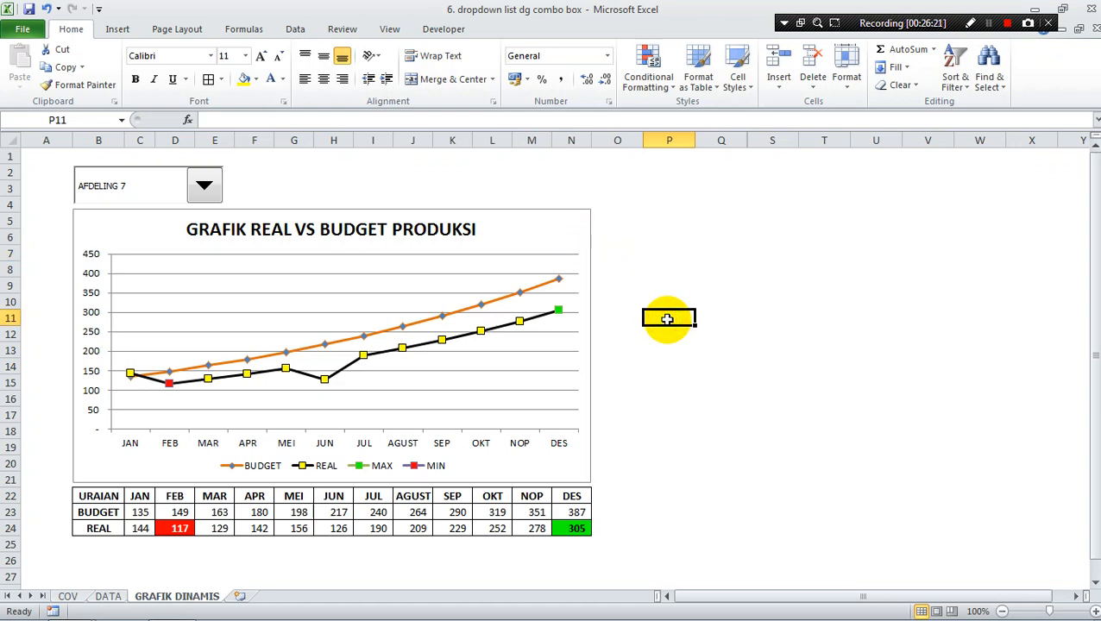